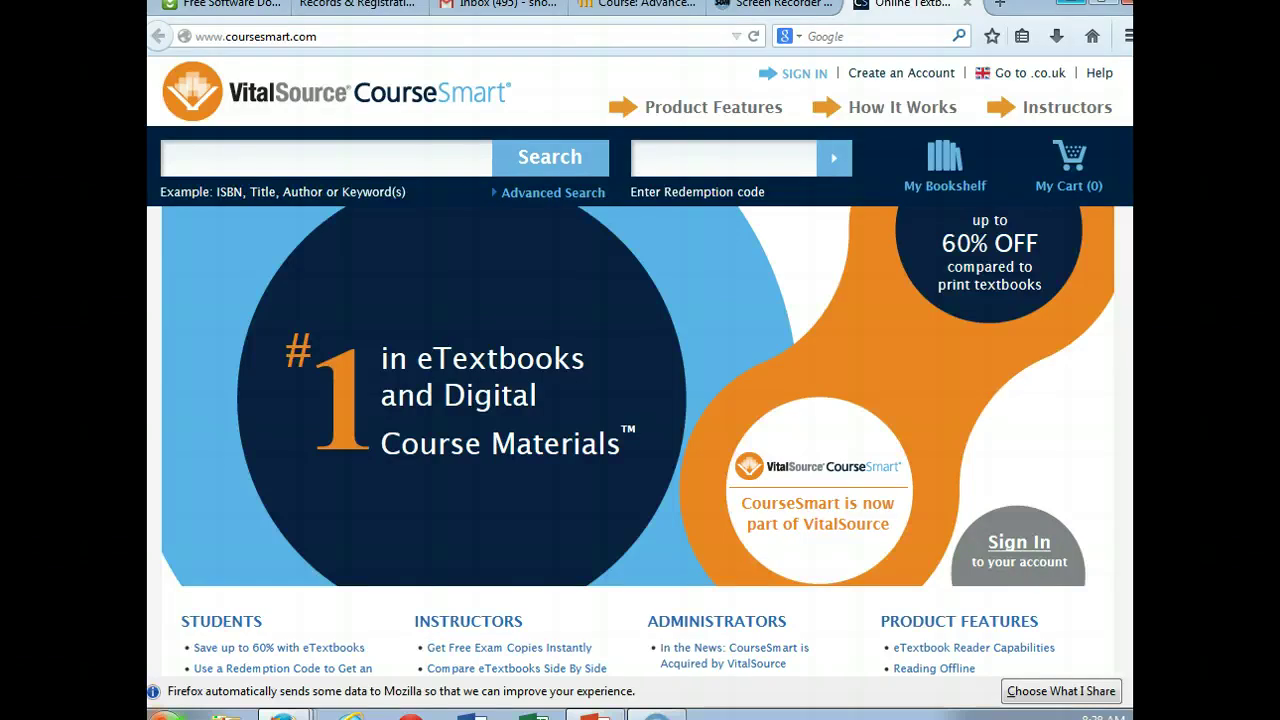
Step: Sign in to CourseSmart with the account e-mail and password
click(813, 75)
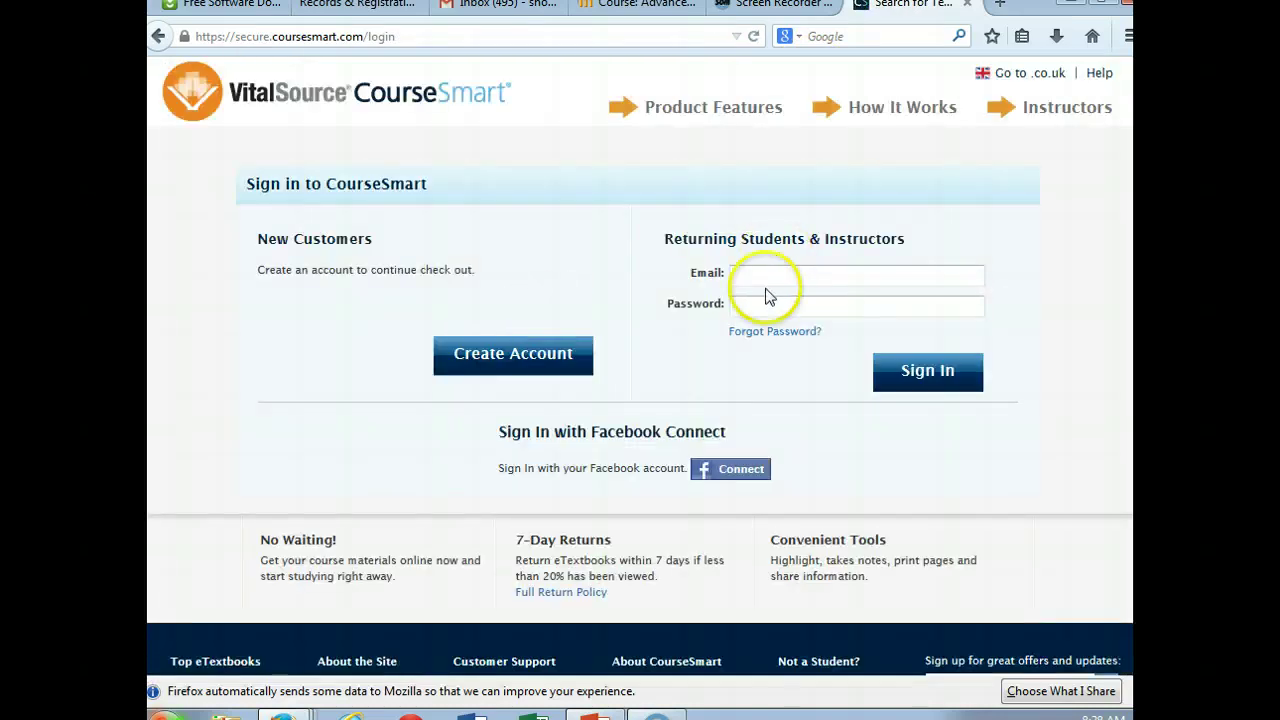
click(763, 276)
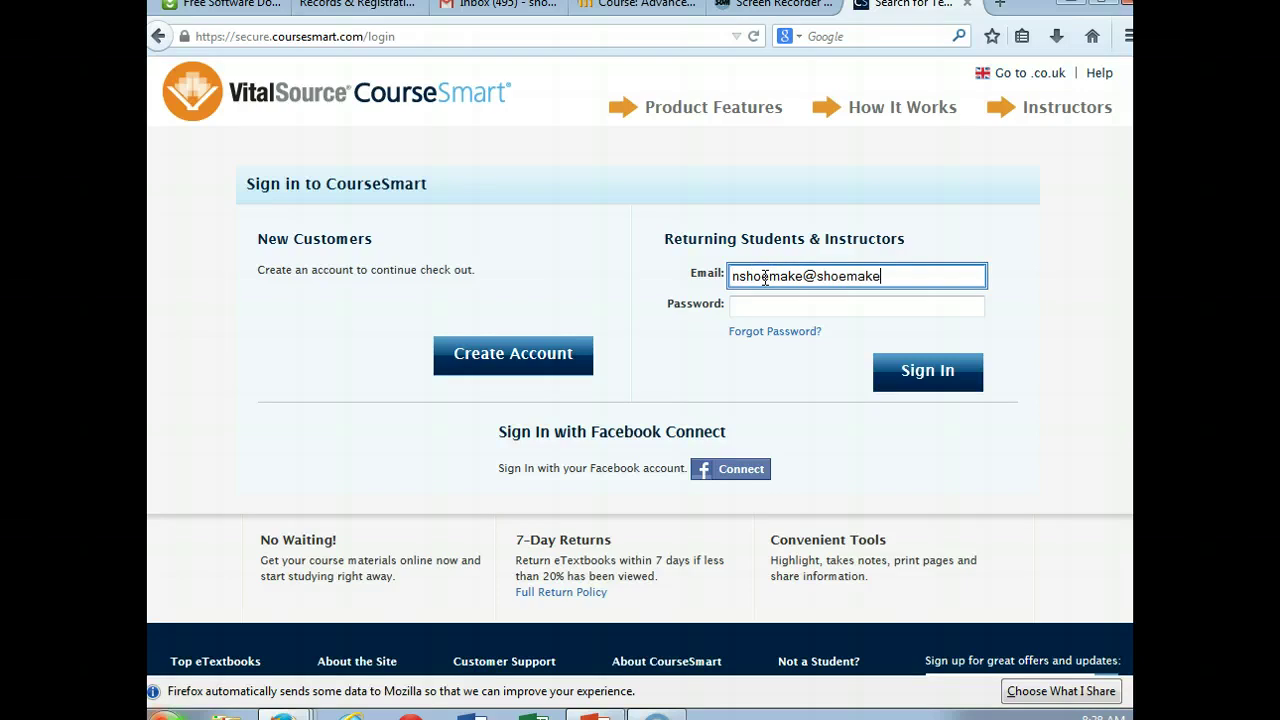
key(Tab)
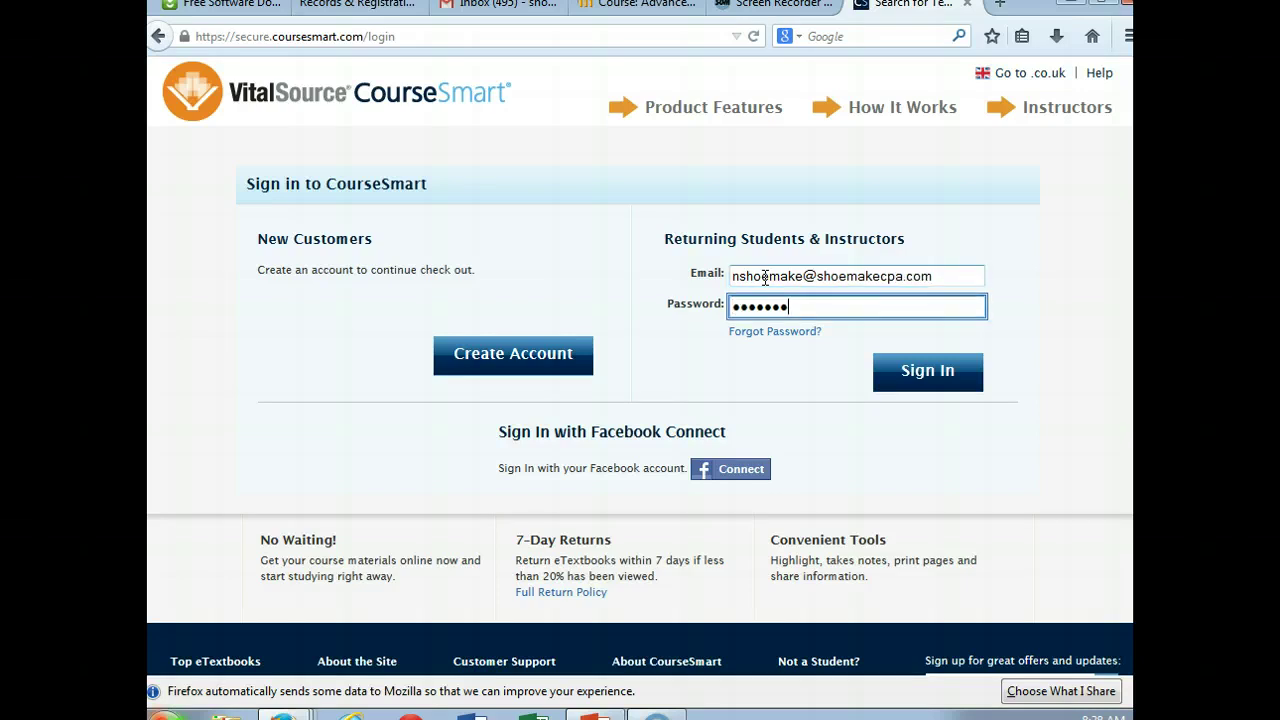
key(Return)
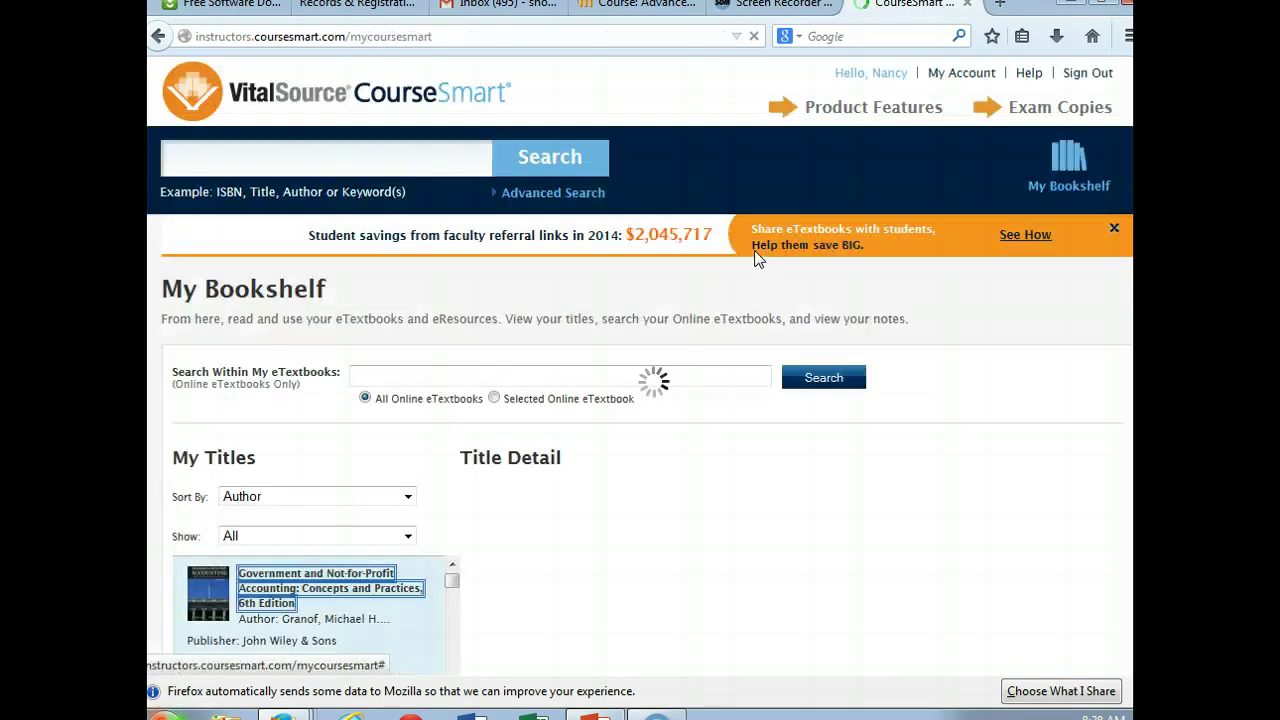
Step: Filter the bookshelf to Advanced Accounting and open the 12th Edition in the reader
click(698, 165)
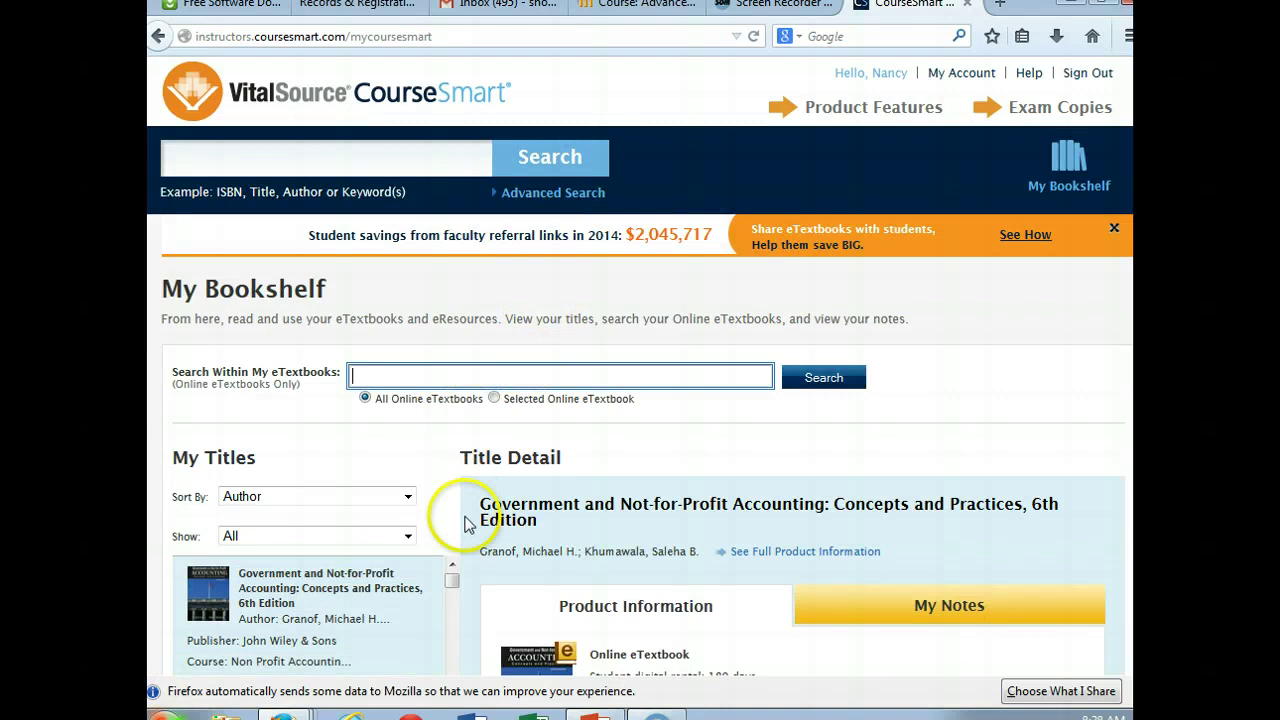
click(407, 538)
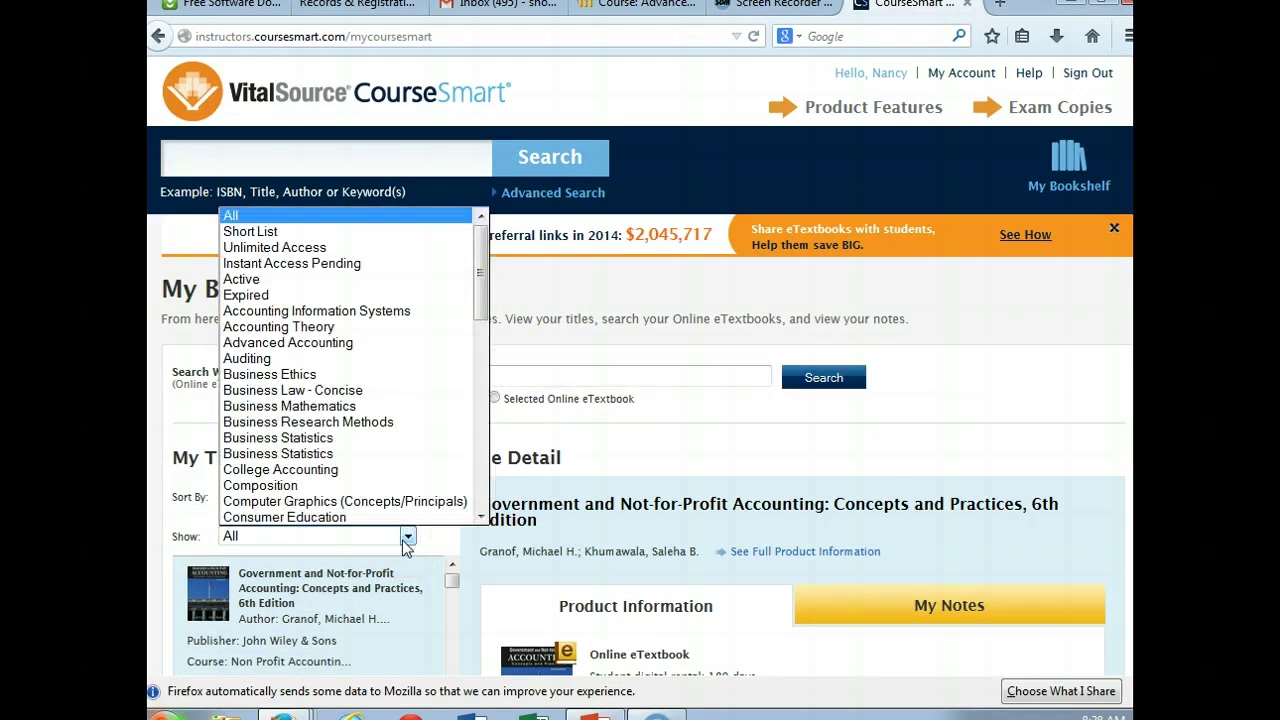
click(372, 343)
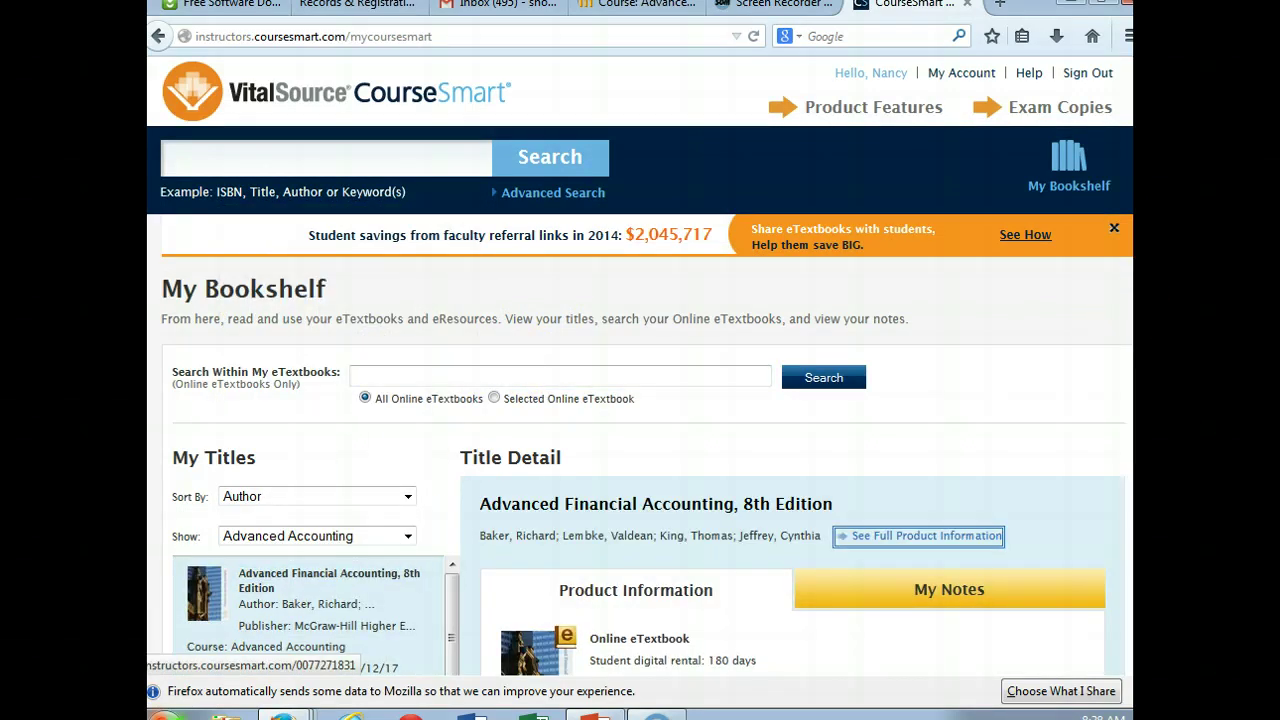
scroll(1128, 600, down, 8)
scroll(1128, 590, up, 1)
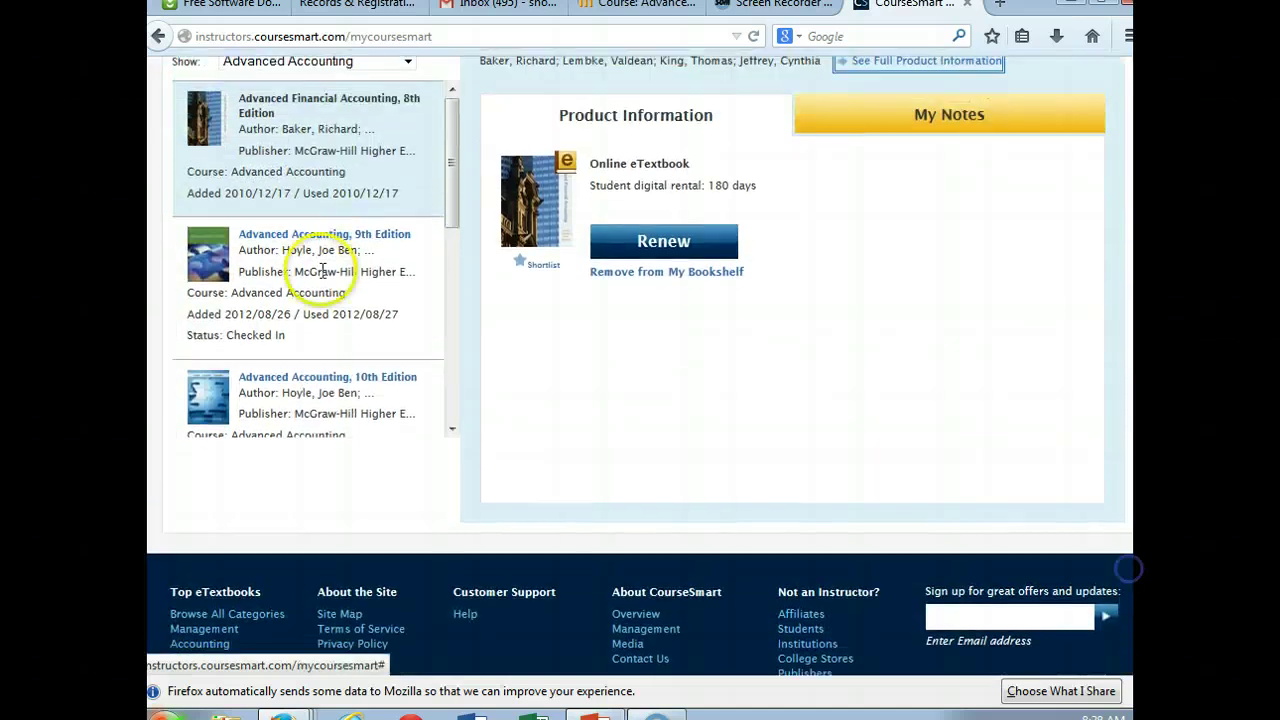
click(446, 304)
click(263, 327)
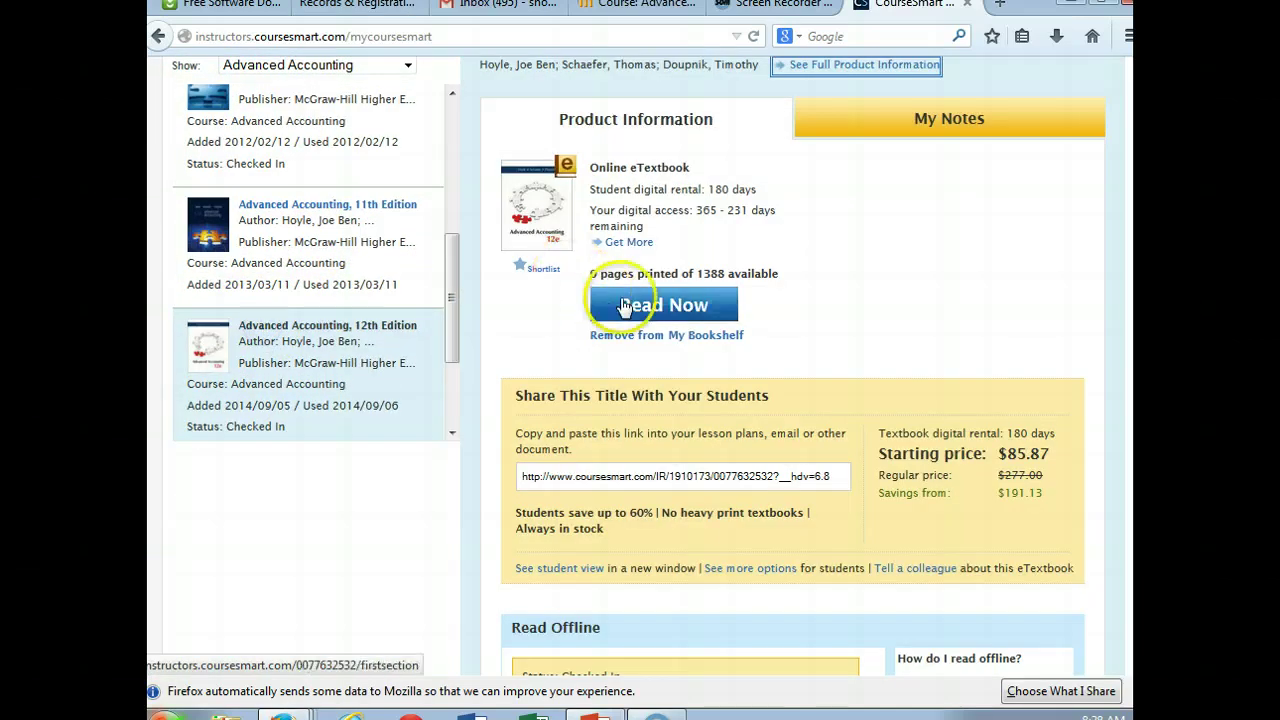
click(623, 304)
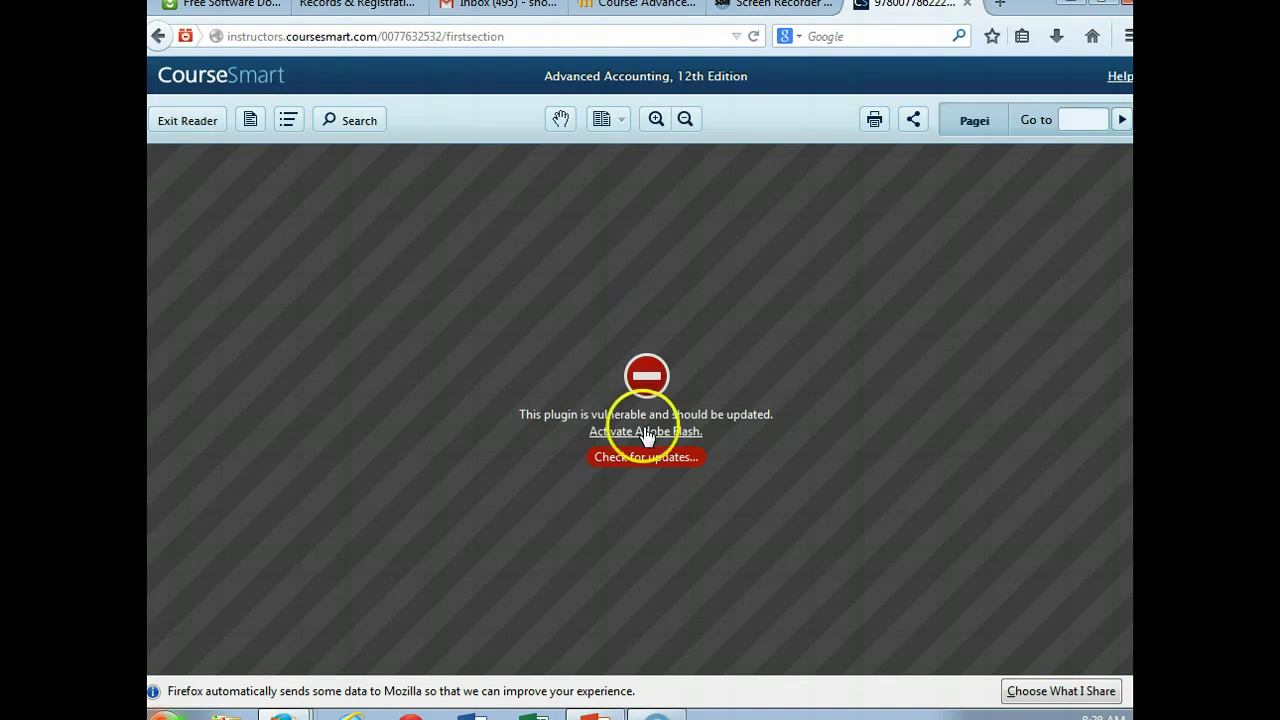
Step: Check for plugin updates, then update the Silverlight and Java plugins from Plugin Check
click(640, 457)
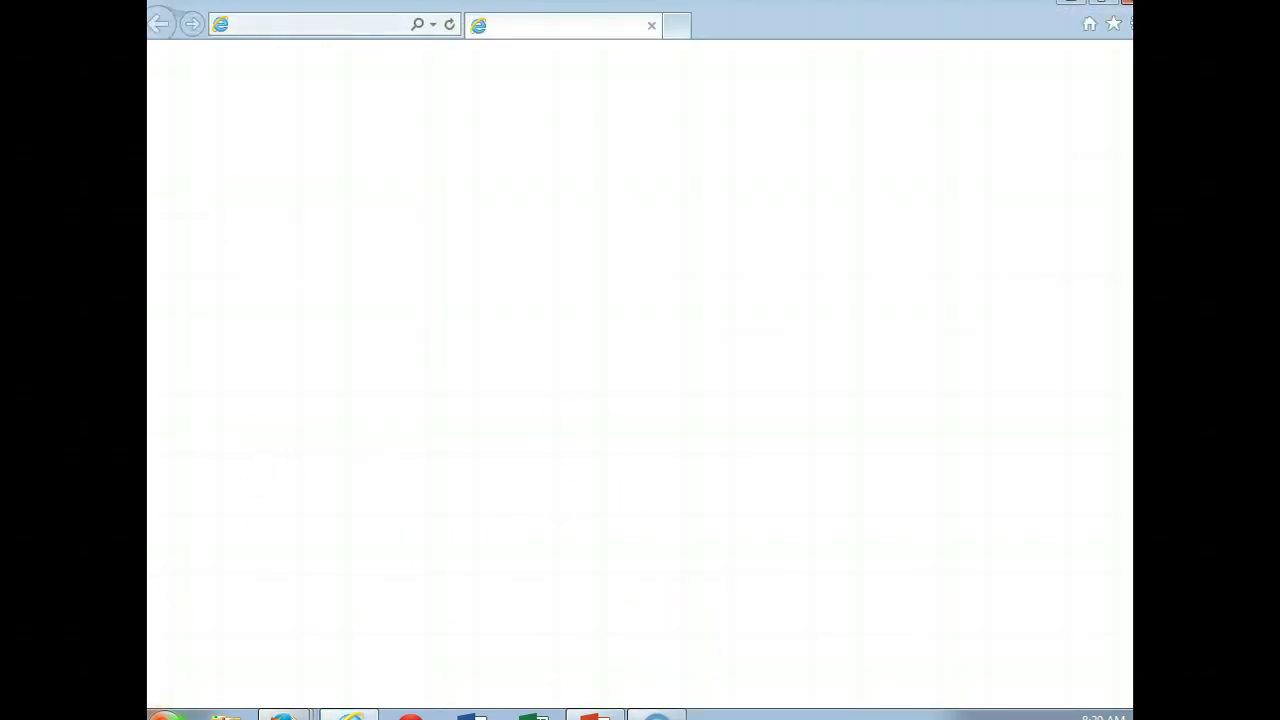
click(283, 714)
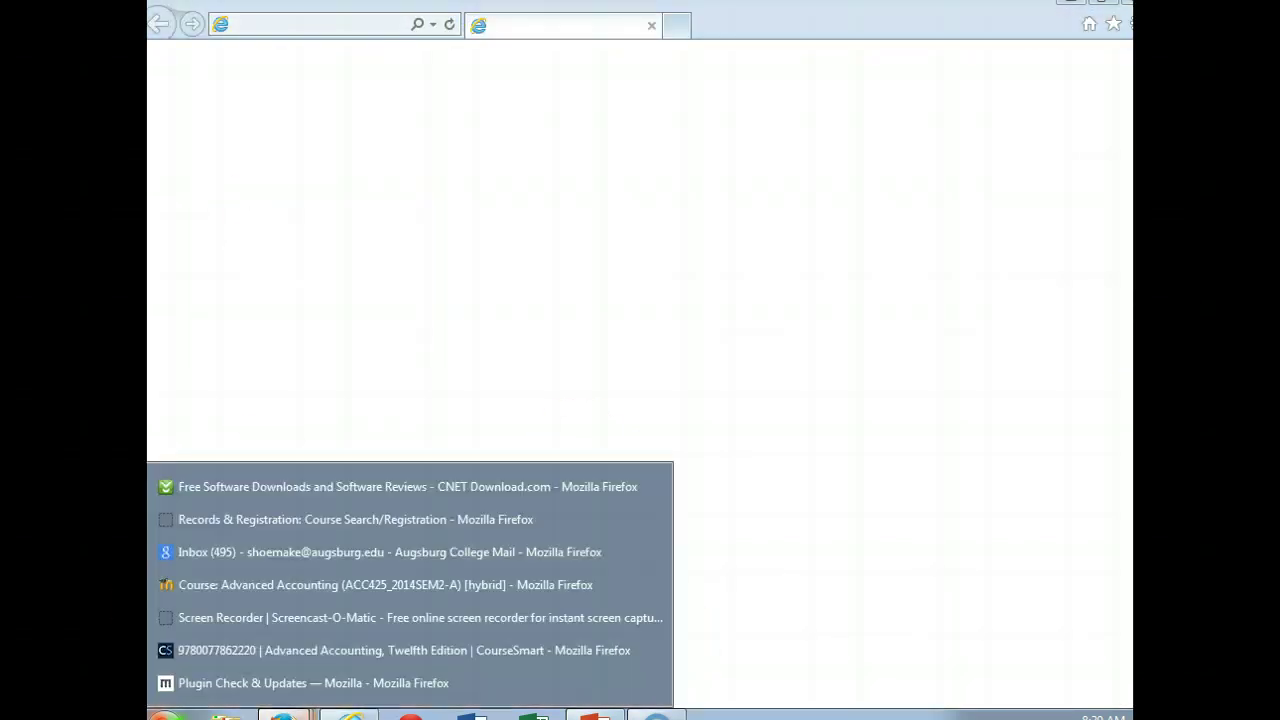
click(277, 684)
click(960, 635)
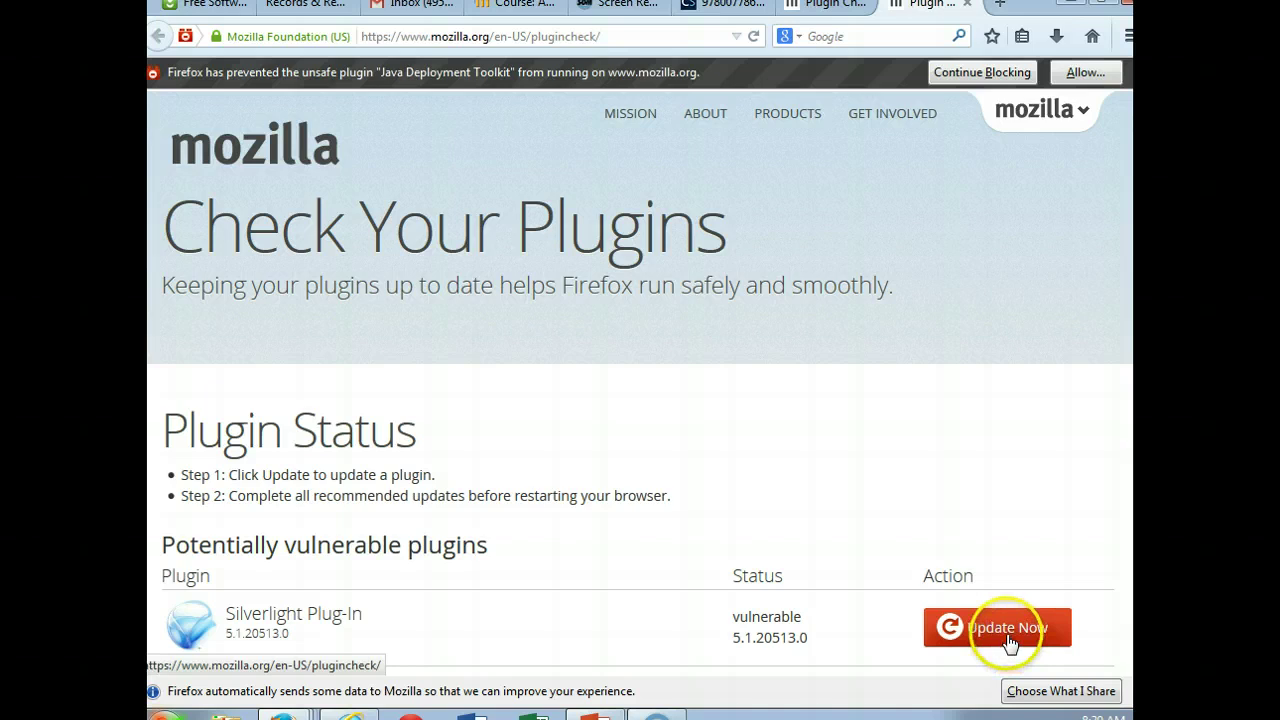
click(1008, 638)
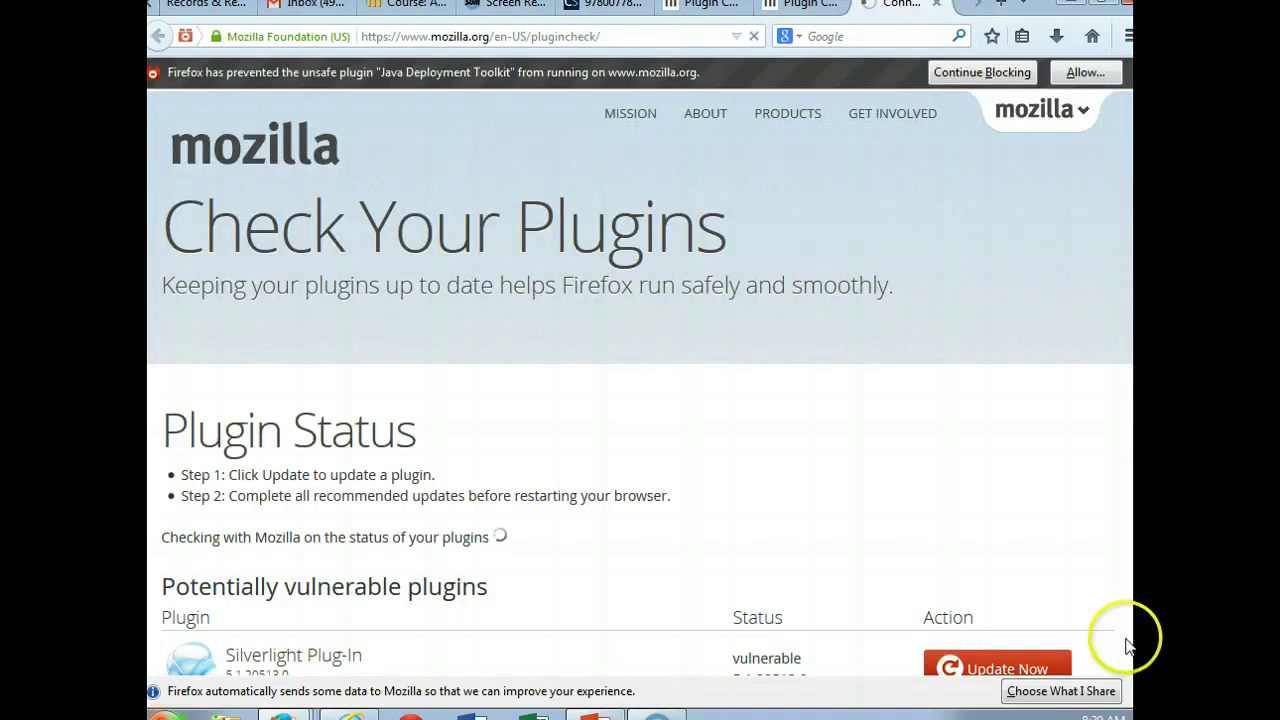
scroll(1127, 645, down, 1)
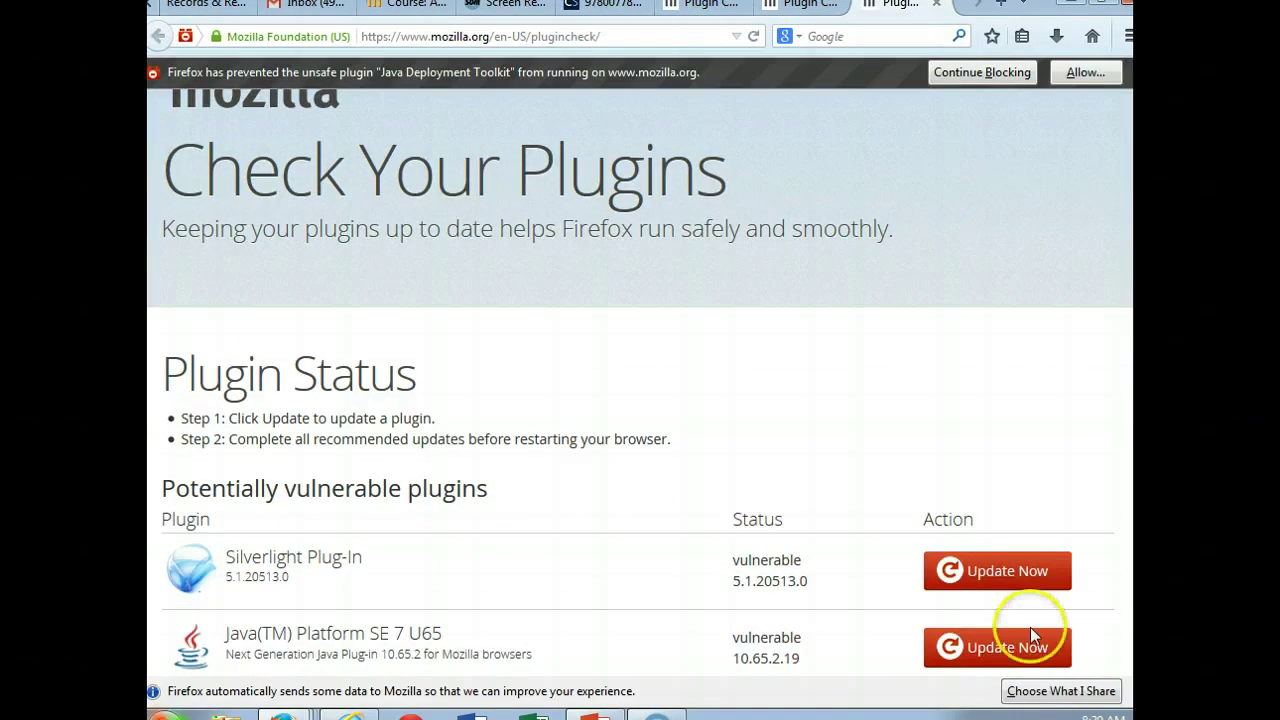
click(1003, 652)
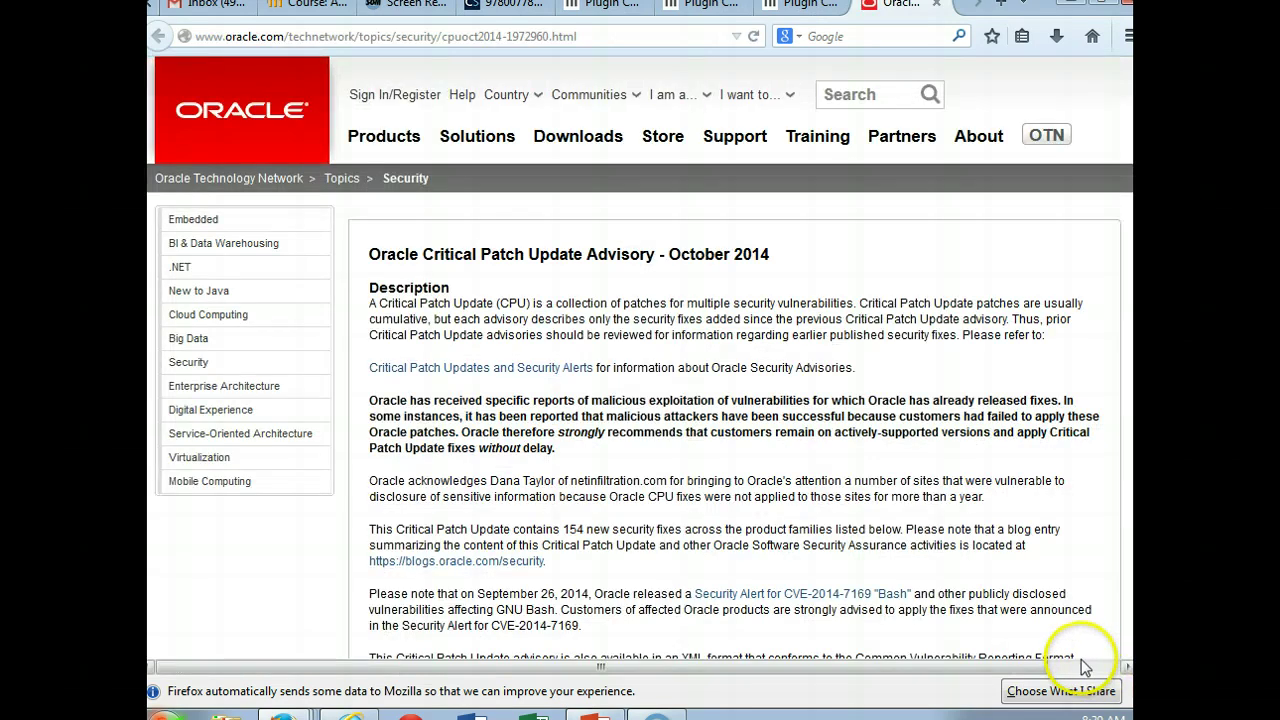
Step: Skim the Oracle advisory, return to Plugin Check and retry the Silverlight update
scroll(640, 360, down, 10)
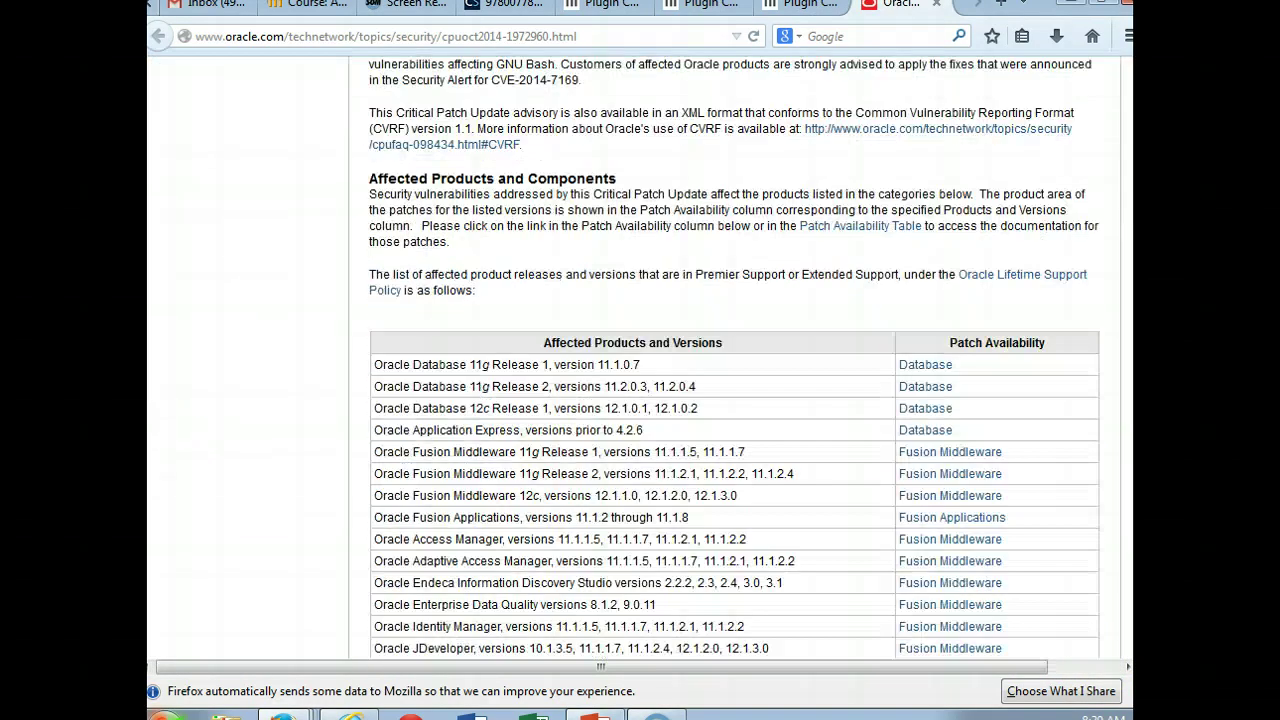
scroll(734, 358, down, 20)
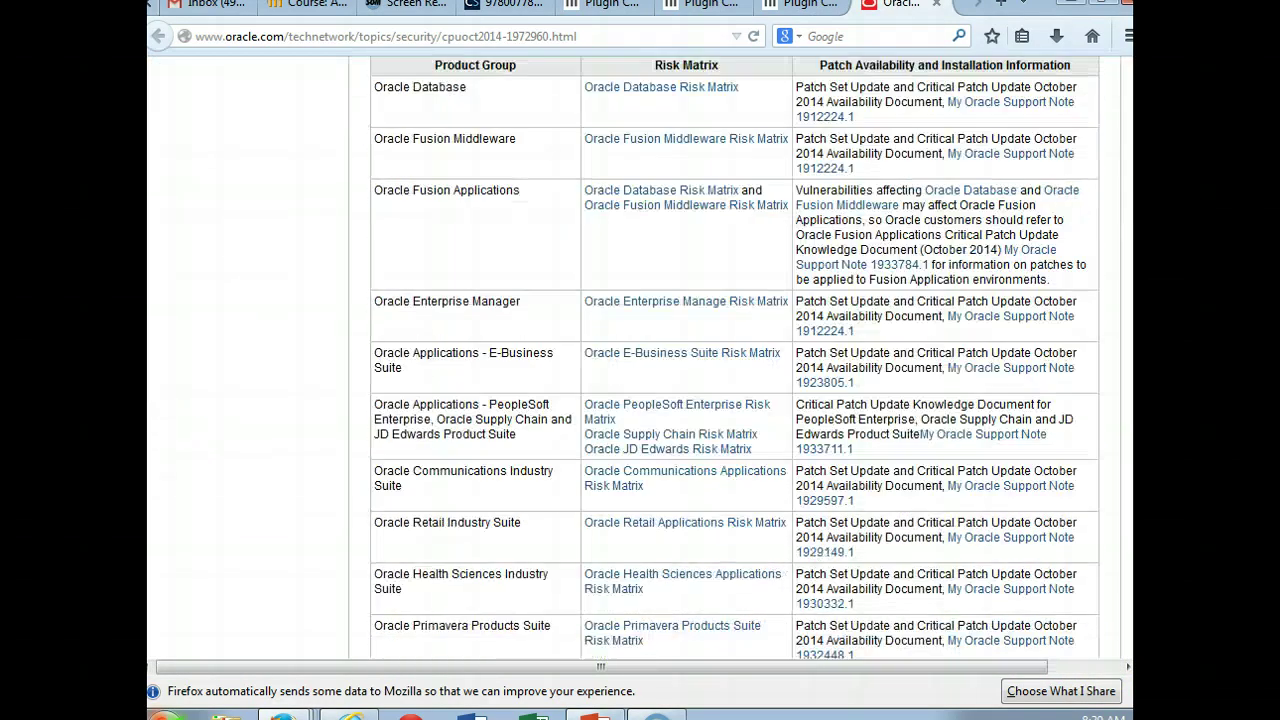
scroll(734, 358, down, 20)
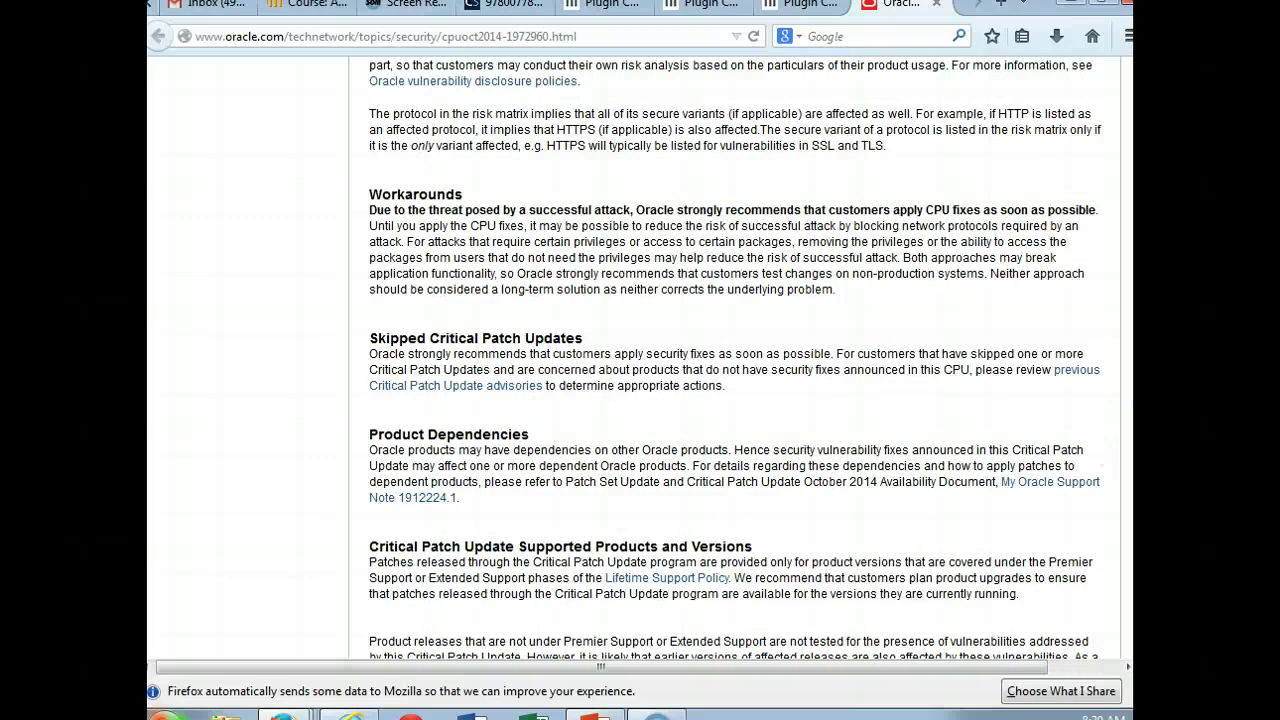
scroll(734, 358, down, 20)
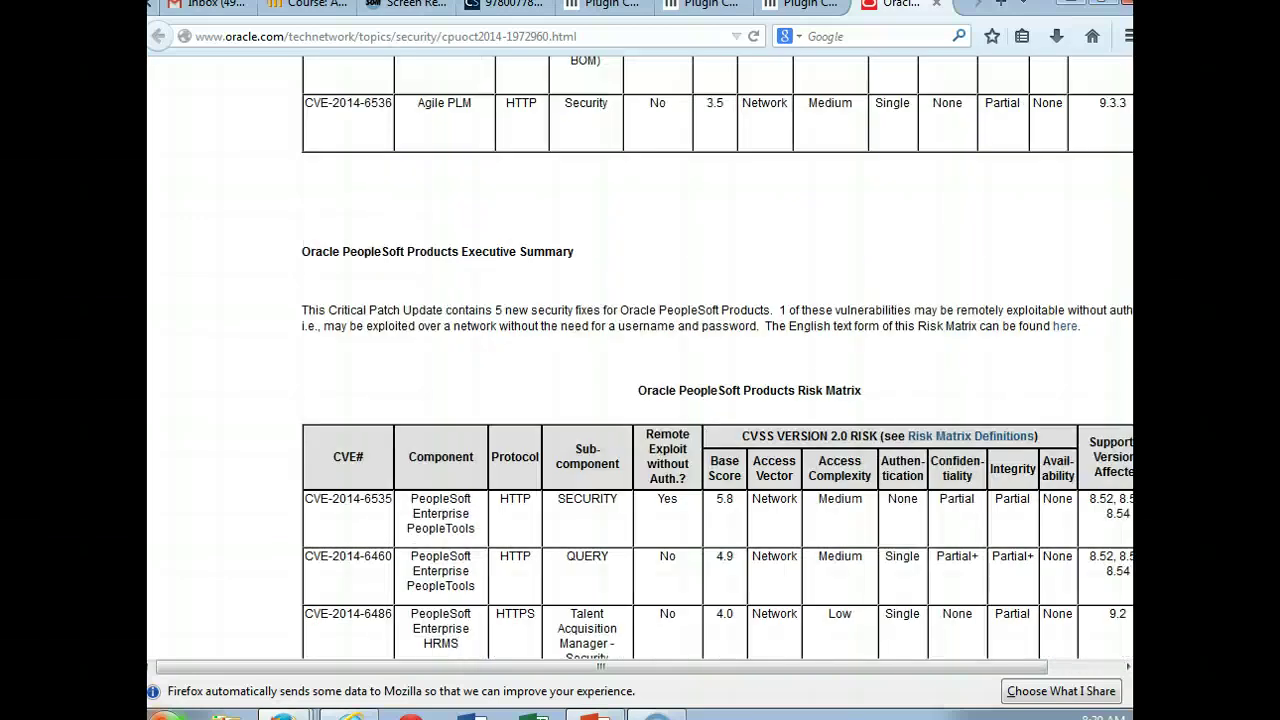
scroll(734, 358, down, 15)
key(Home)
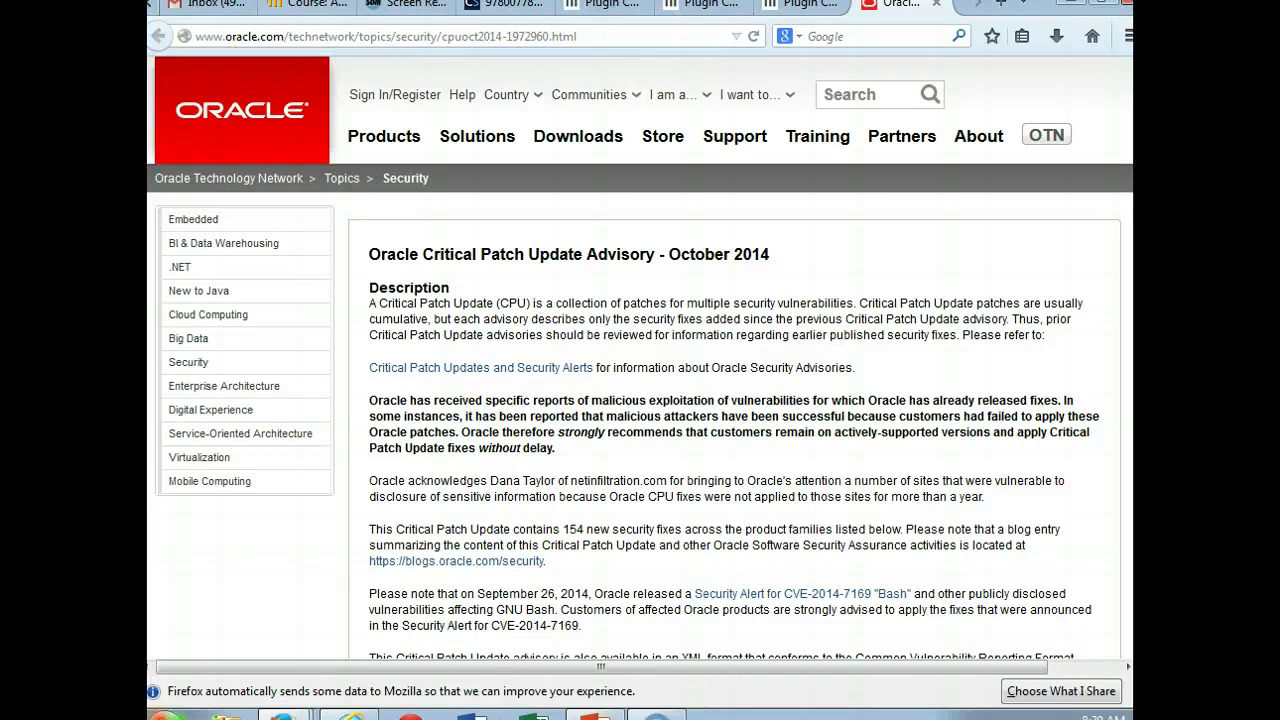
click(800, 6)
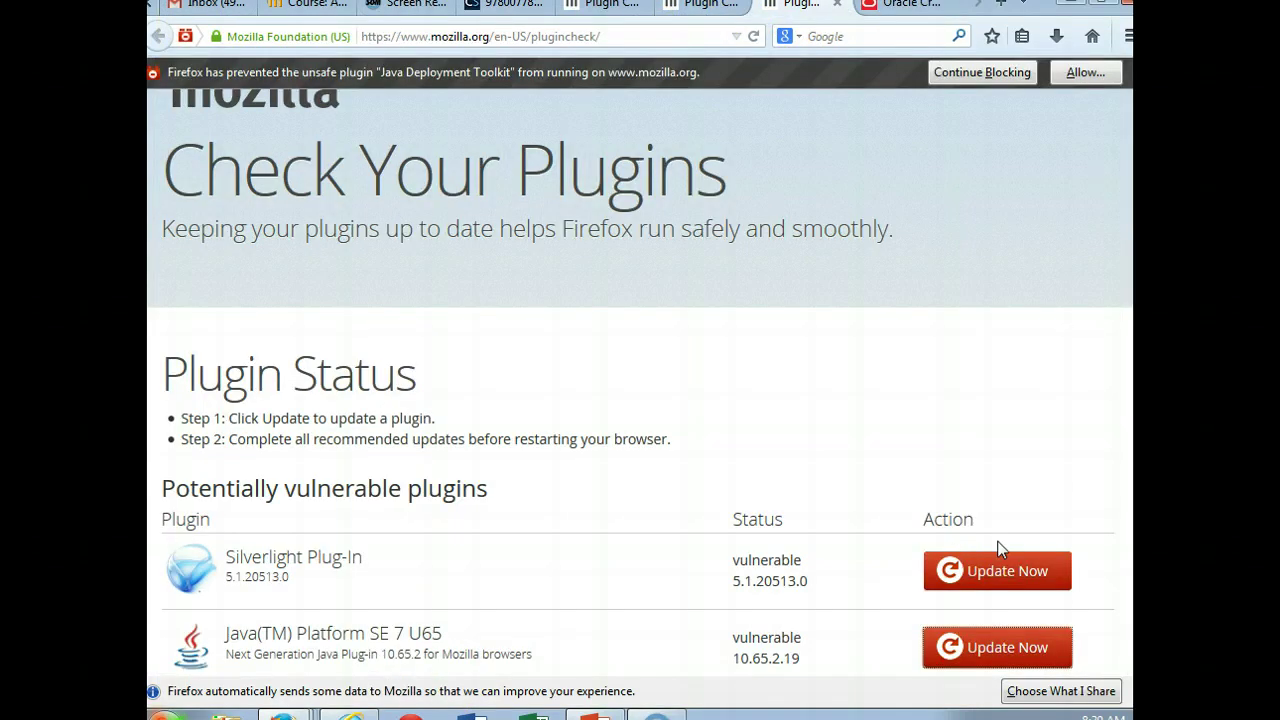
click(985, 571)
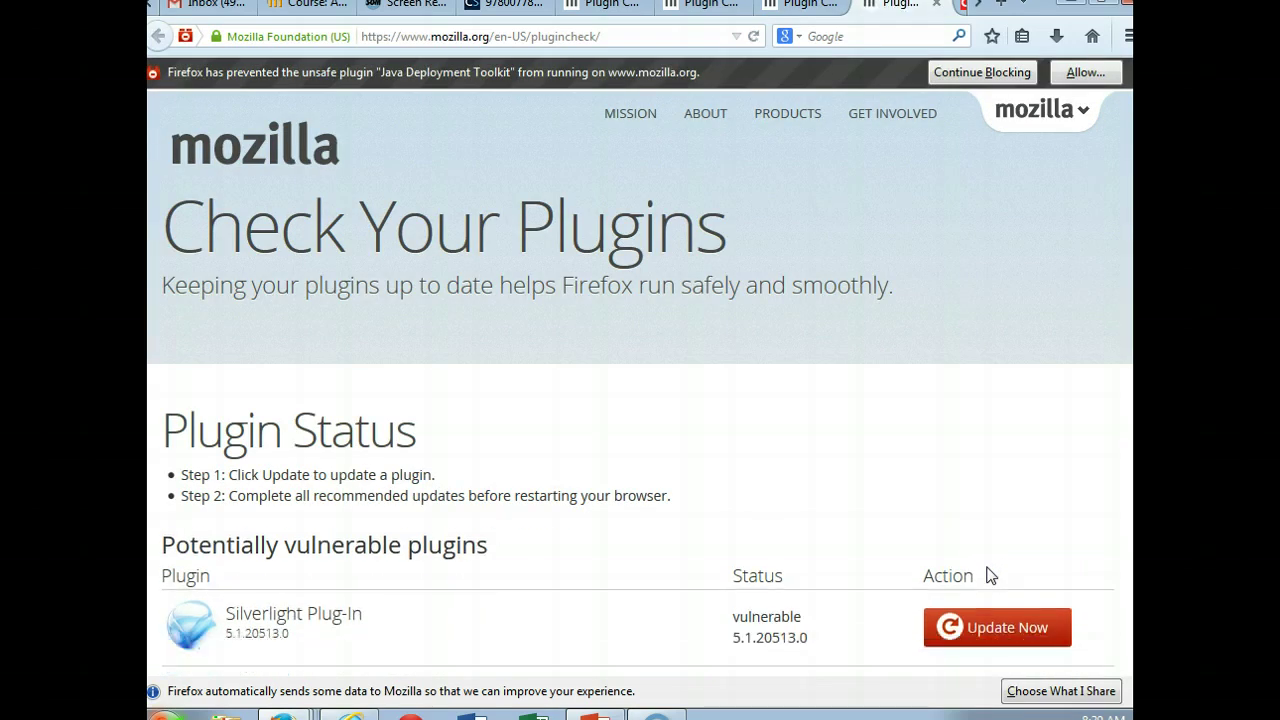
click(1018, 628)
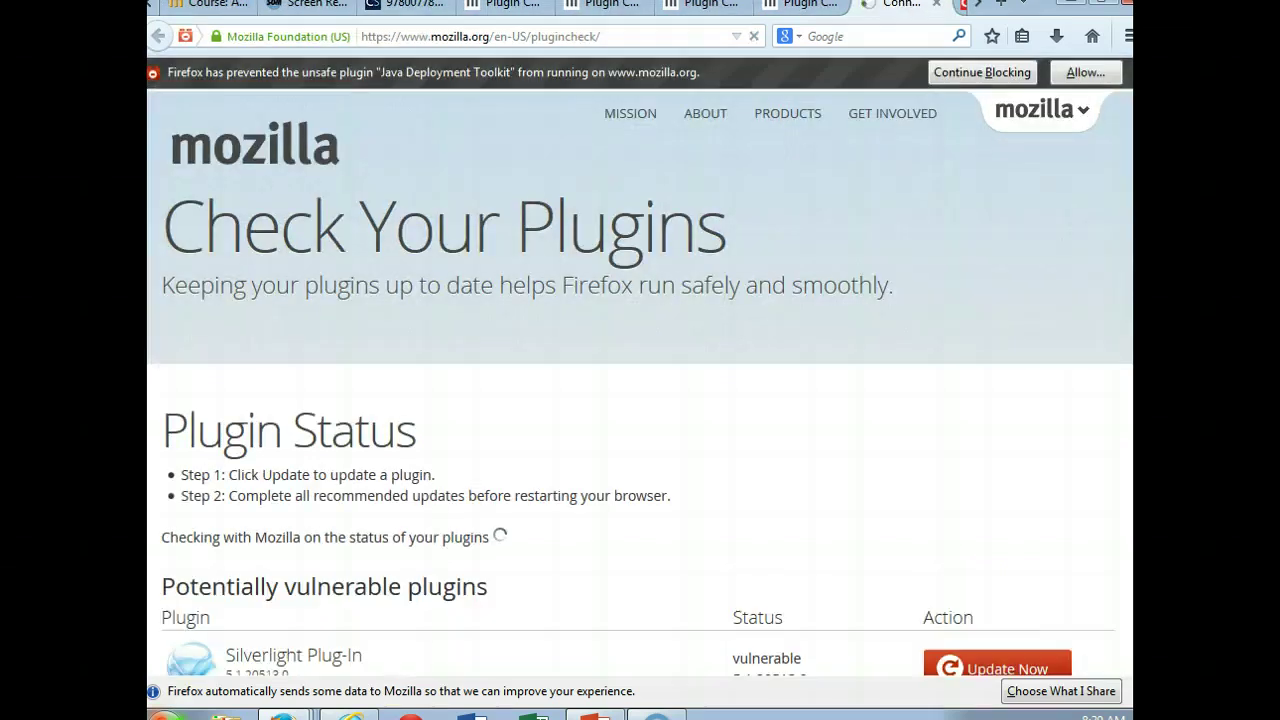
click(1012, 626)
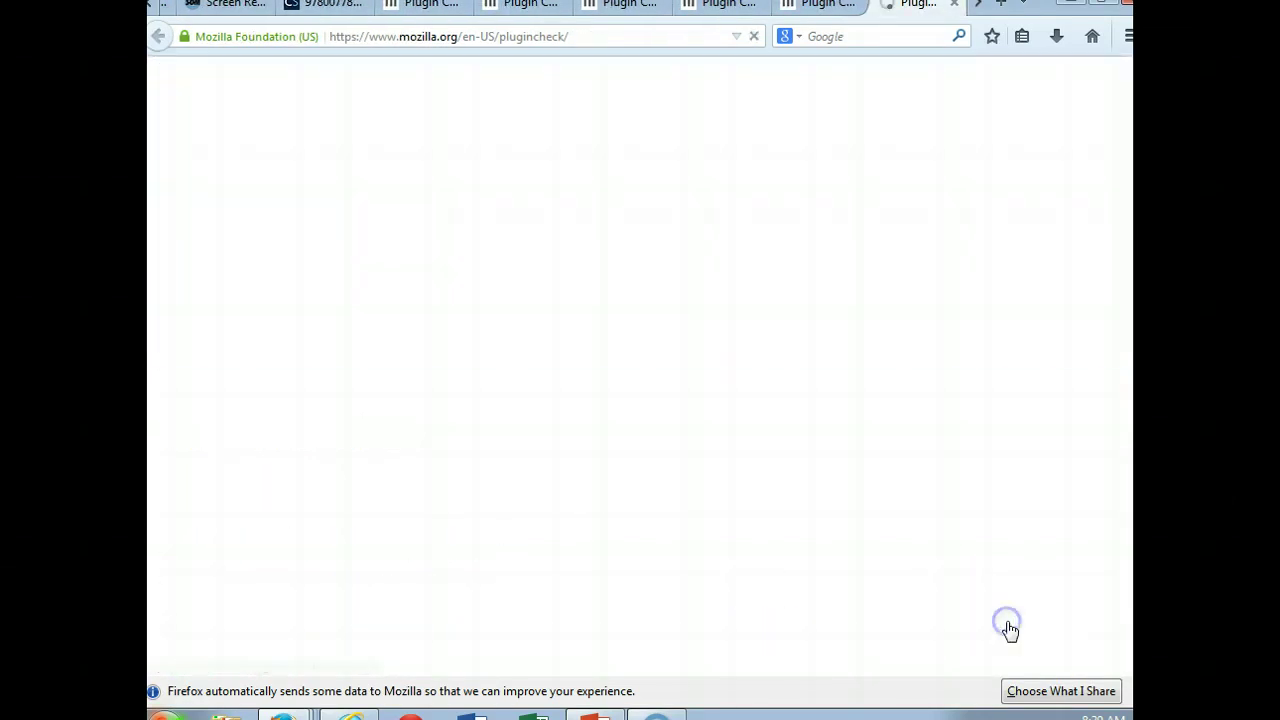
click(995, 664)
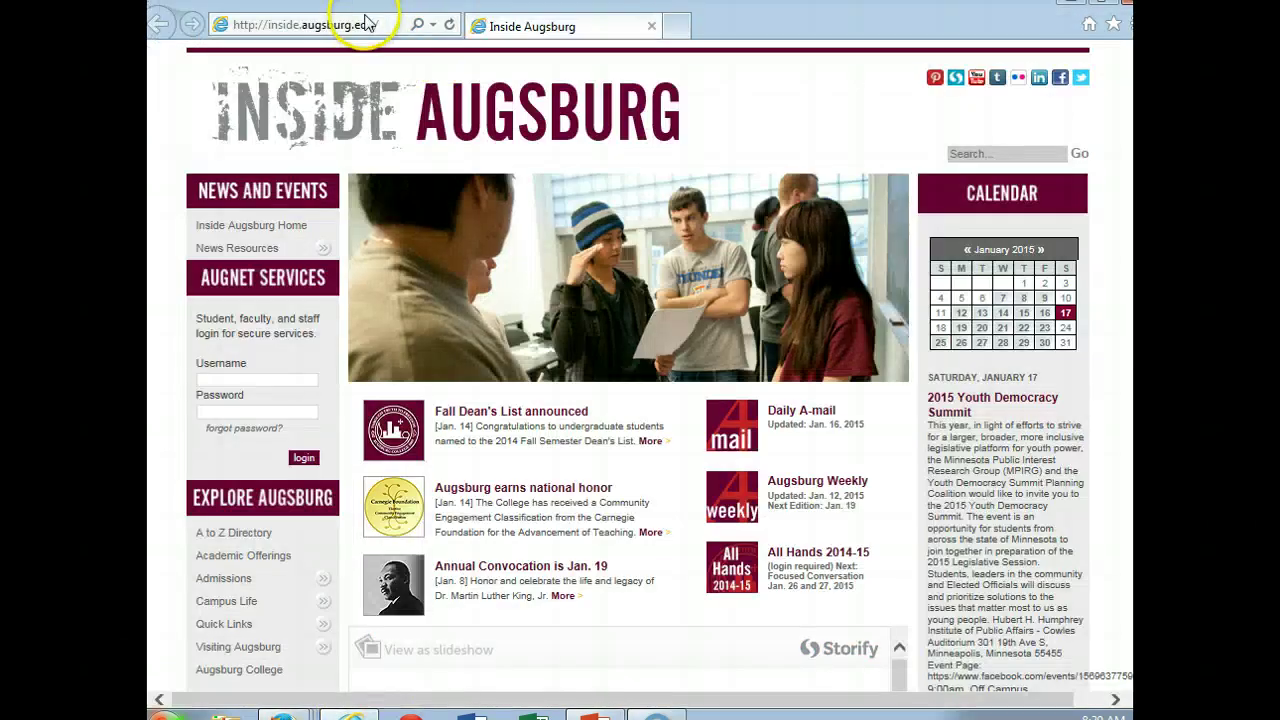
click(355, 25)
text(www)
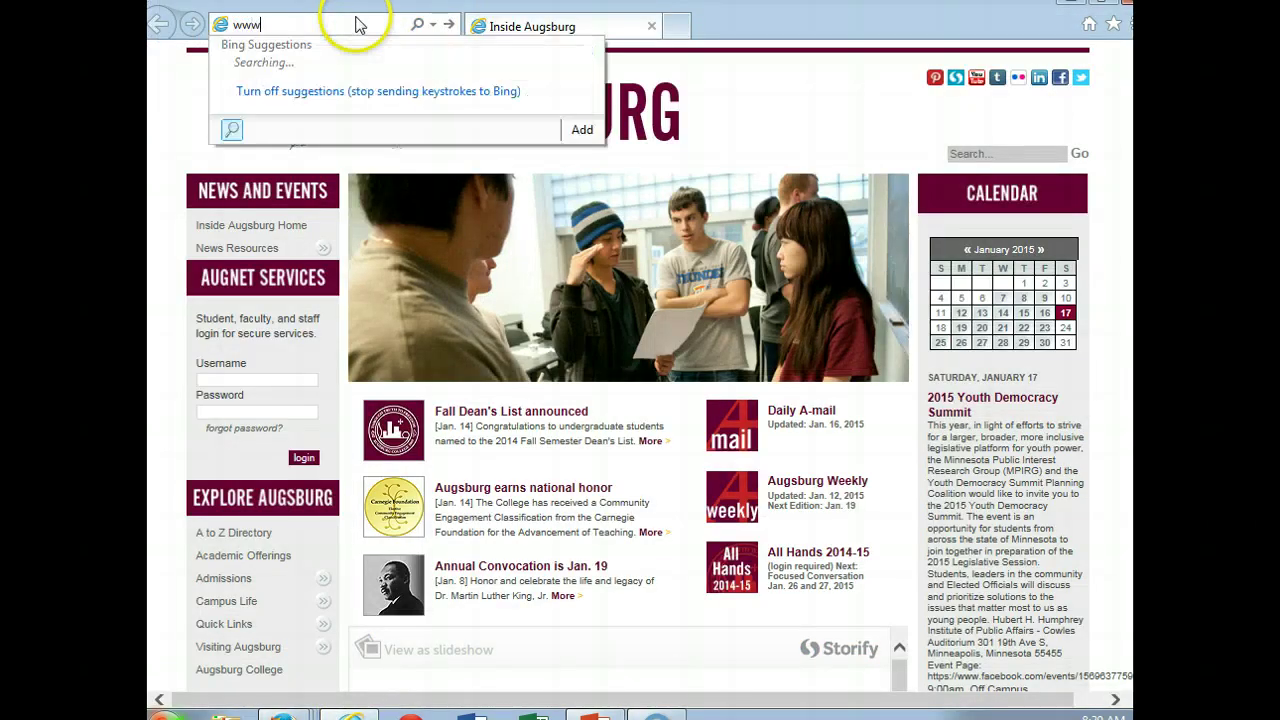
text(.course)
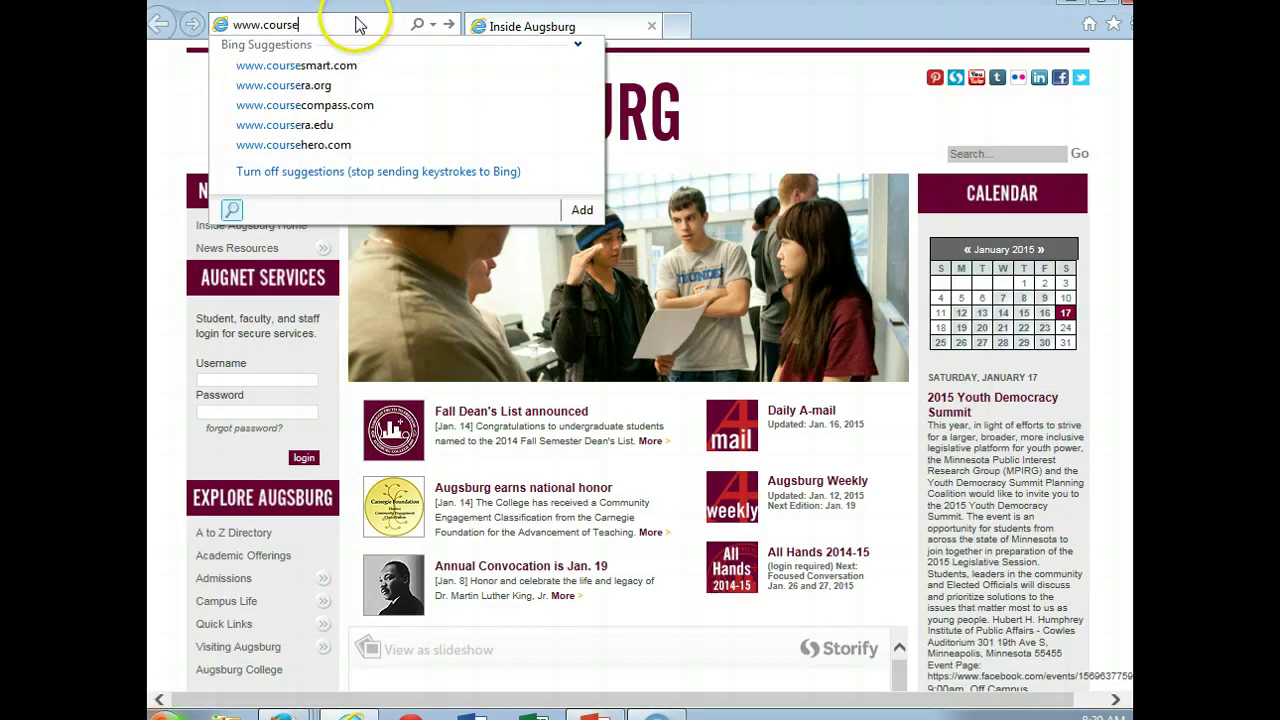
text(smart.com)
key(Return)
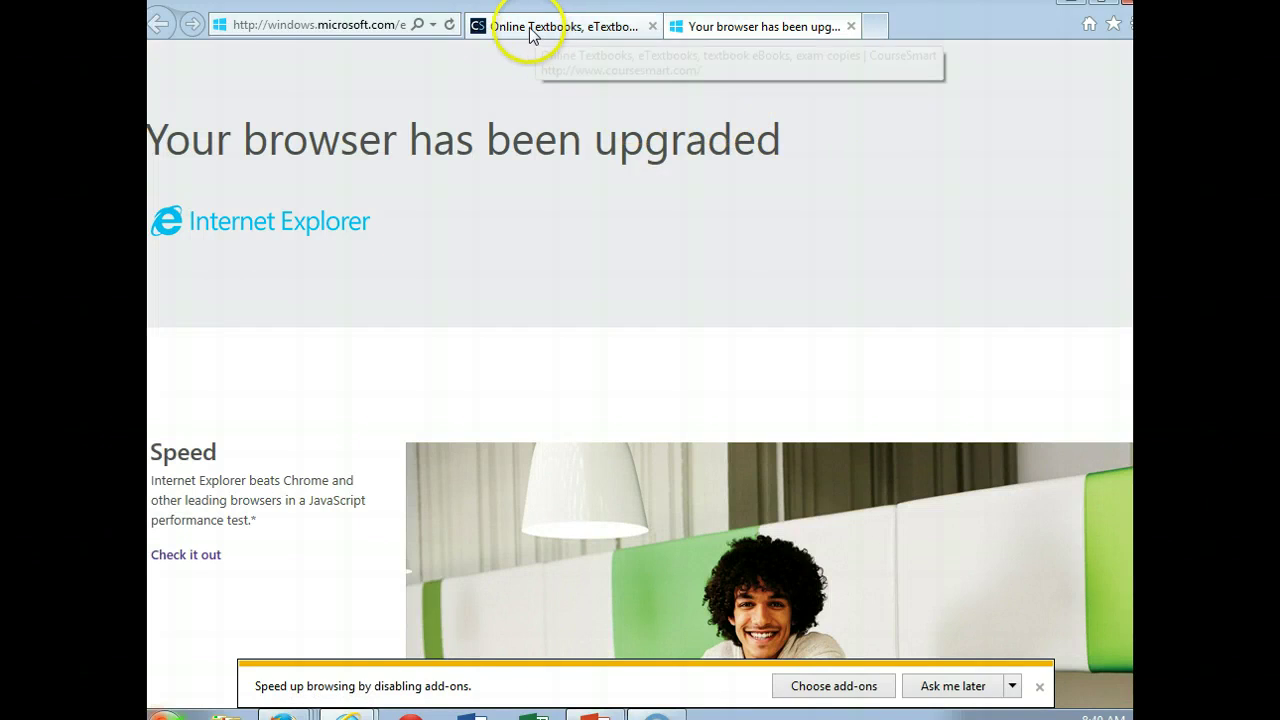
Step: In the upgraded browser window, go to the CourseSmart website
mouse_move(350, 706)
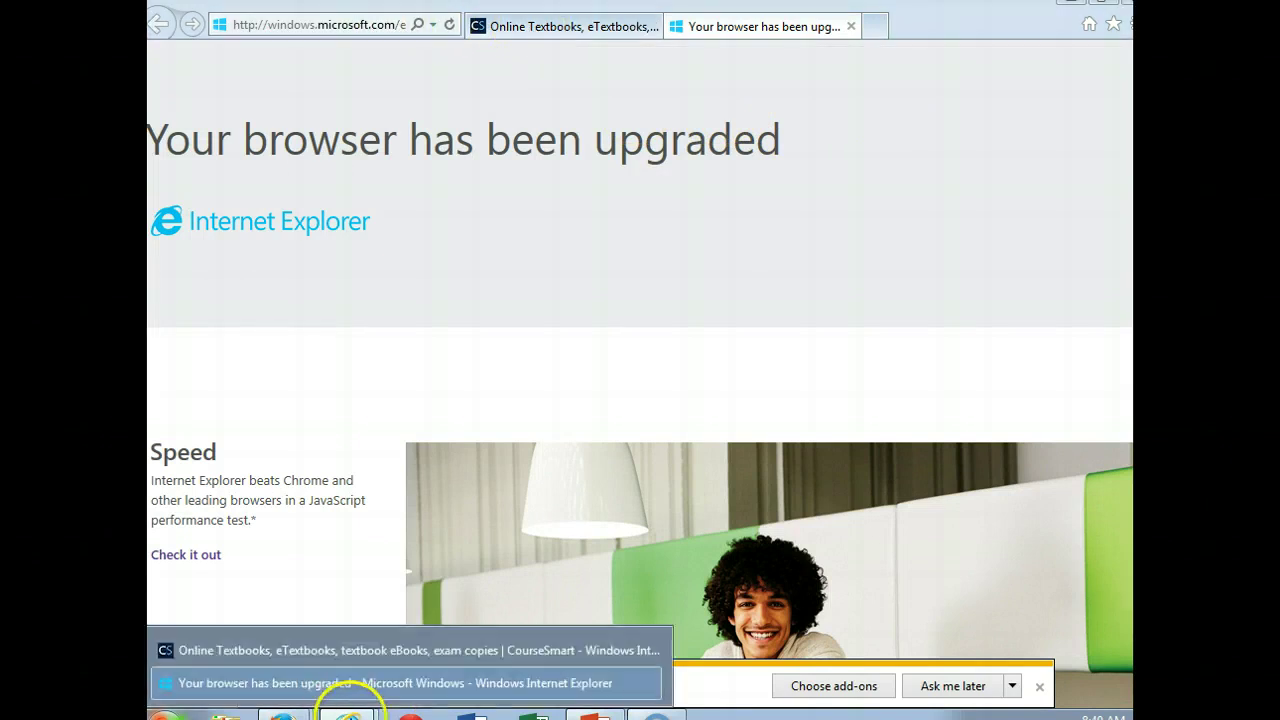
click(318, 680)
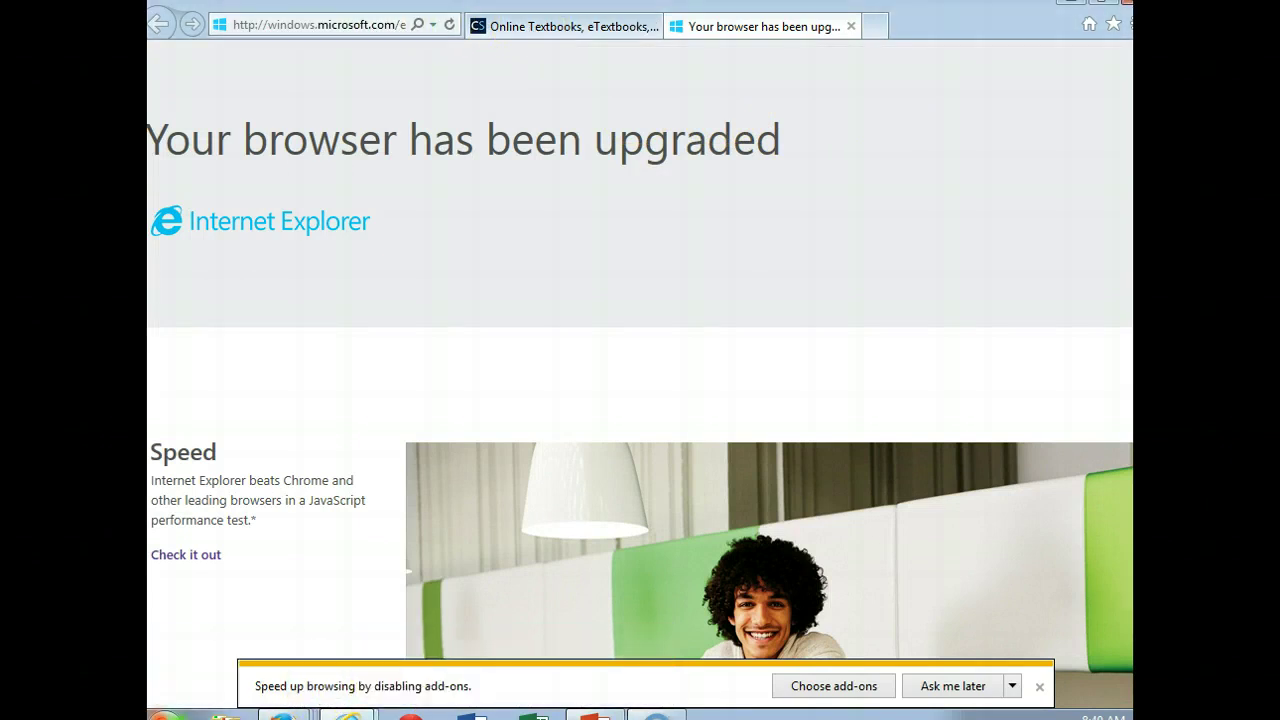
click(251, 27)
text(w)
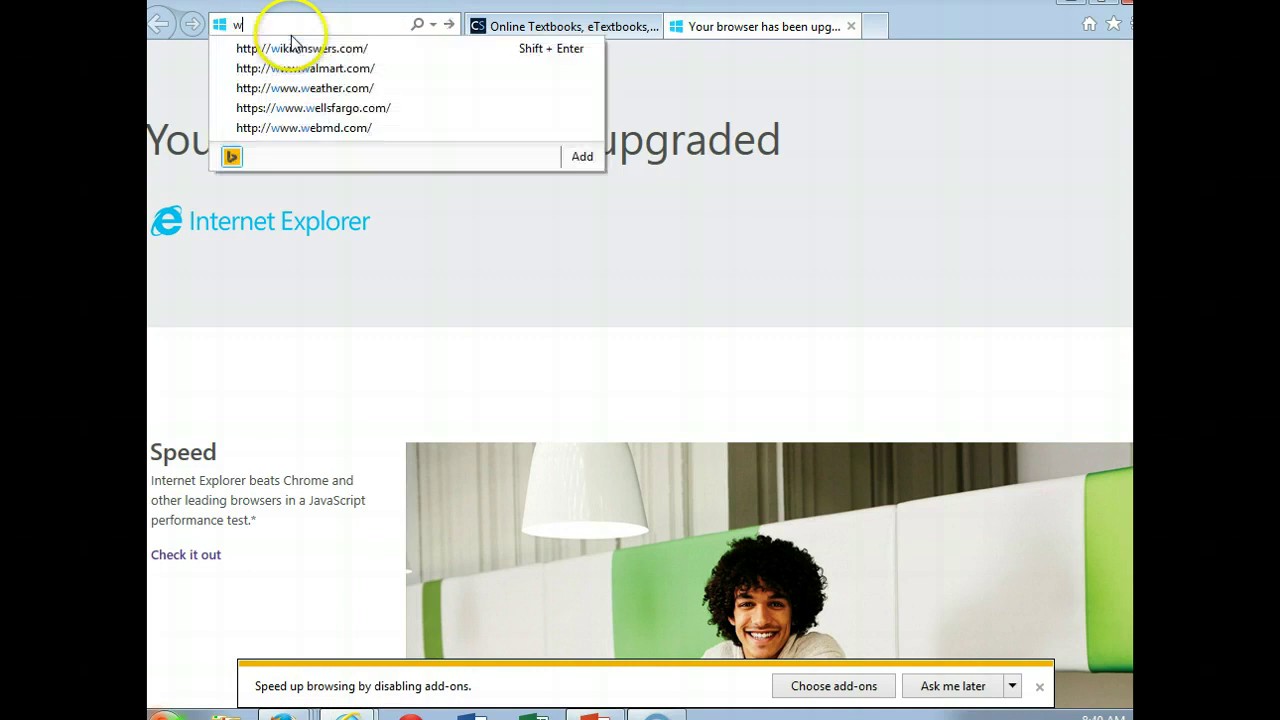
text(ww.coursesmar)
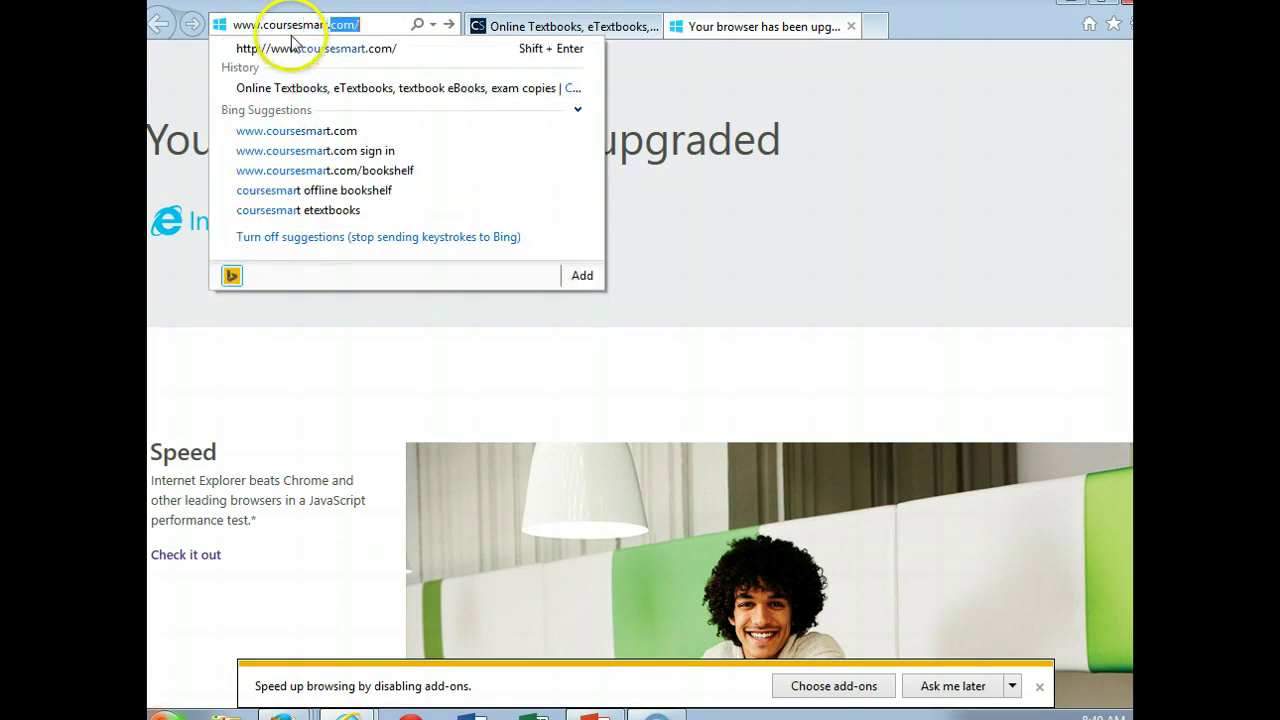
key(Return)
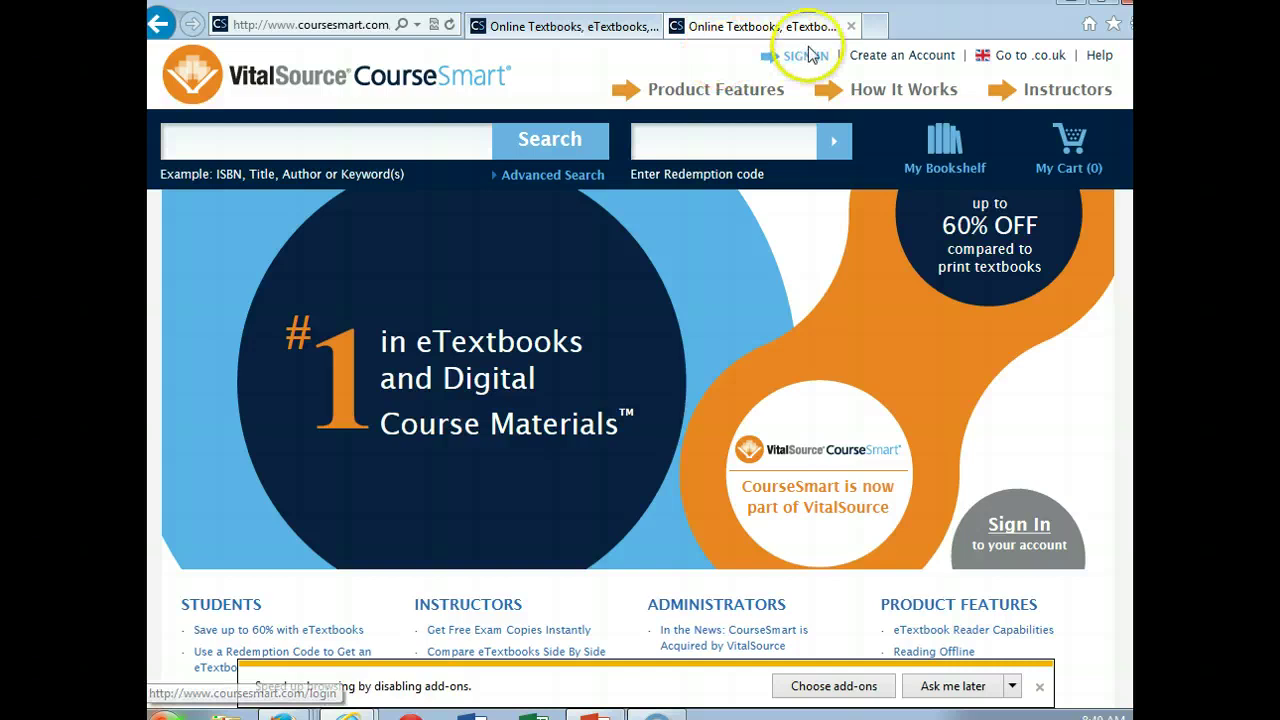
Step: On the CourseSmart tab, sign in with the account e-mail and password
click(600, 28)
click(798, 56)
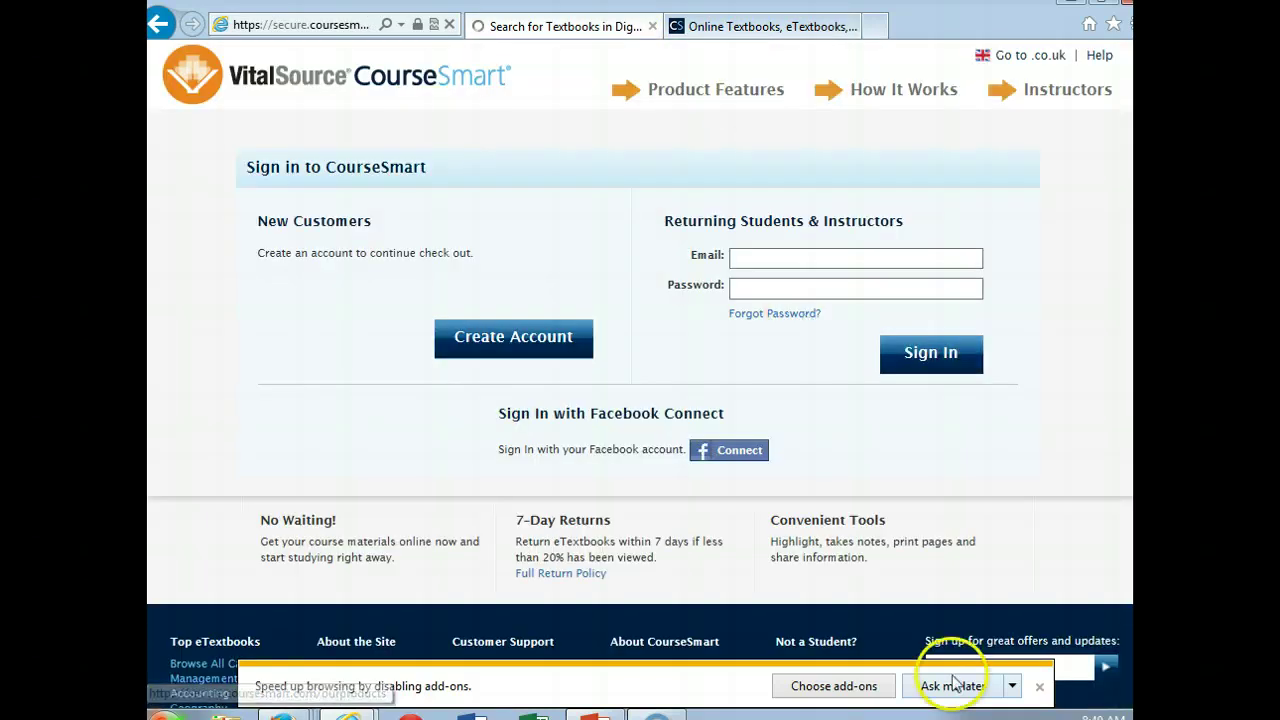
click(809, 260)
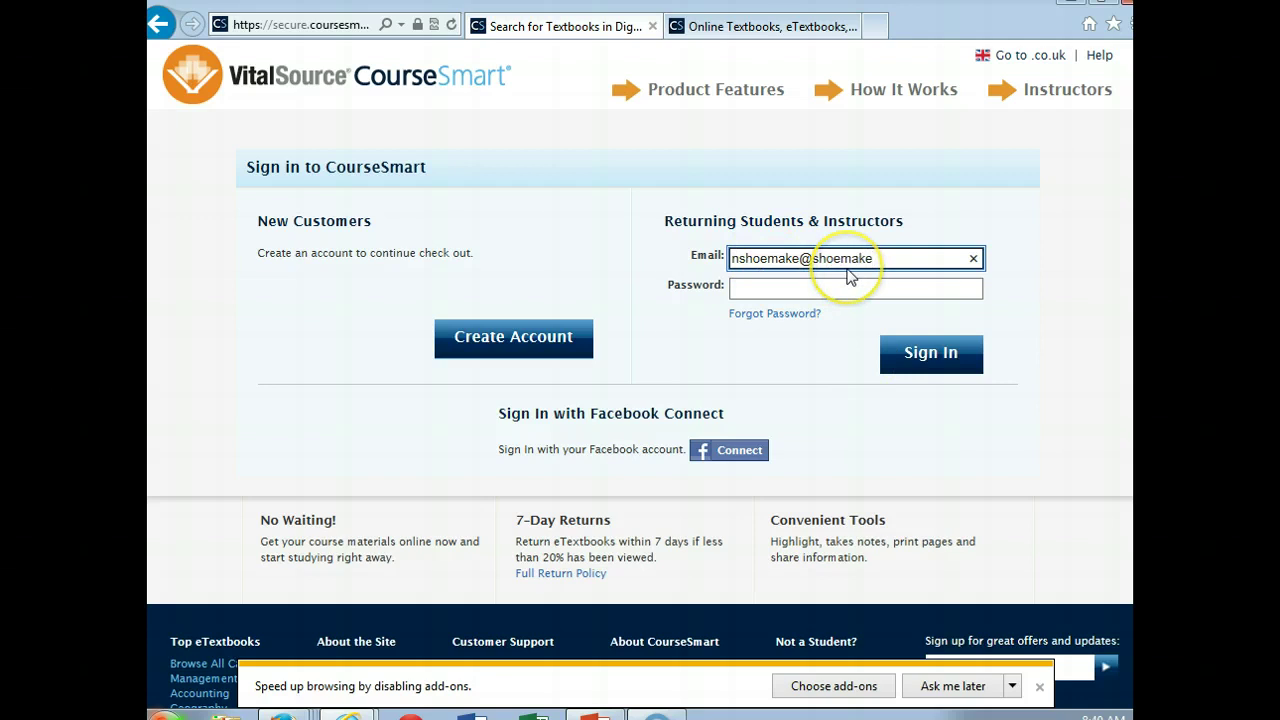
text(om)
key(Tab)
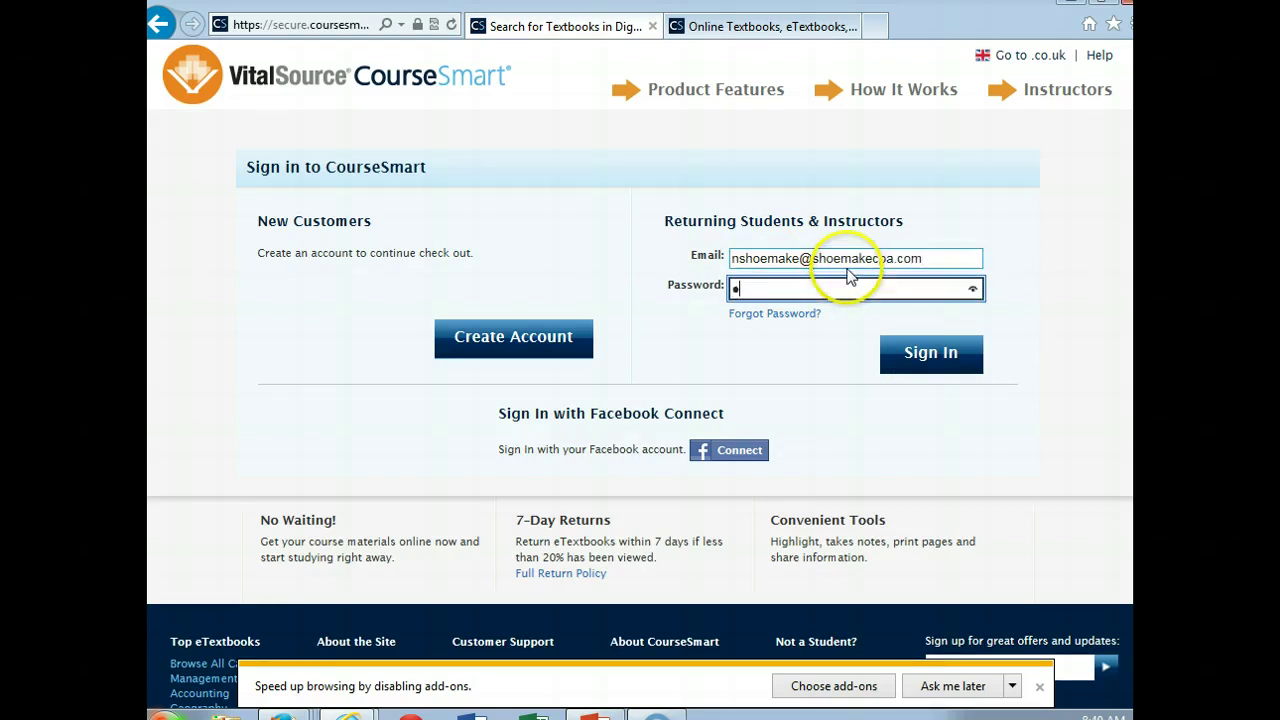
key(Return)
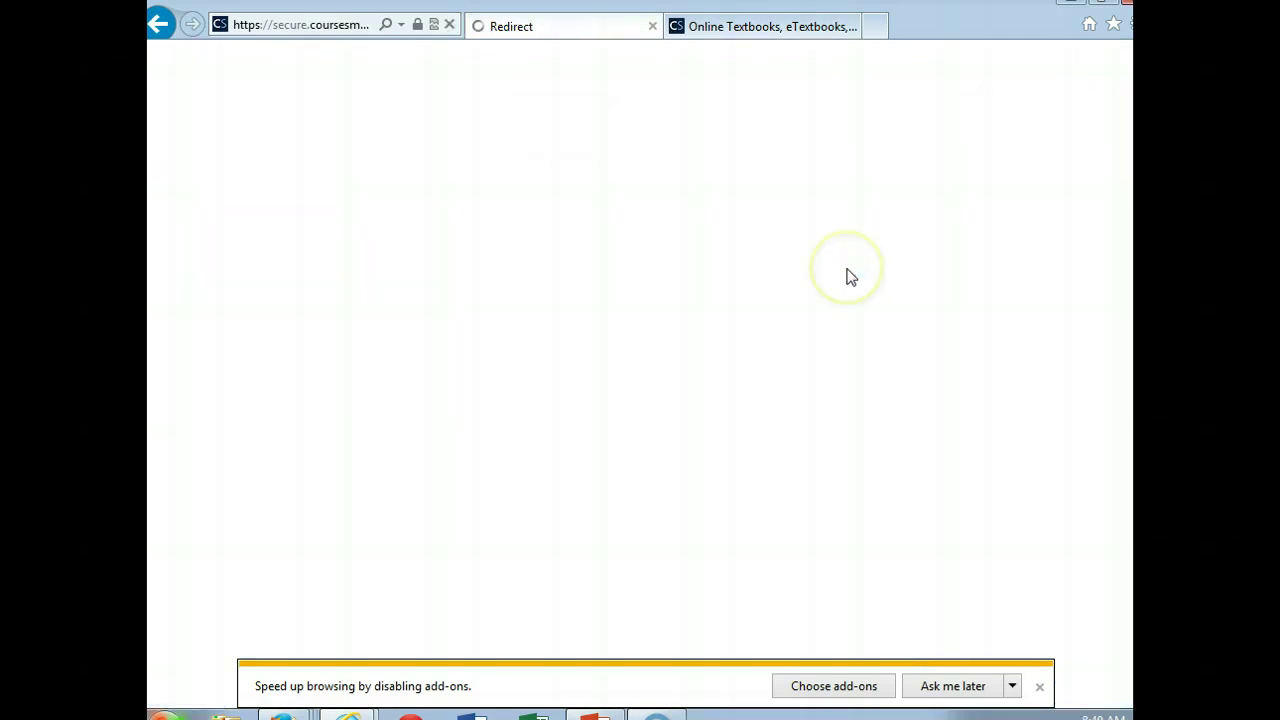
Step: Dismiss the add-ons notice, filter to Advanced Accounting and open the 12th Edition
click(1040, 688)
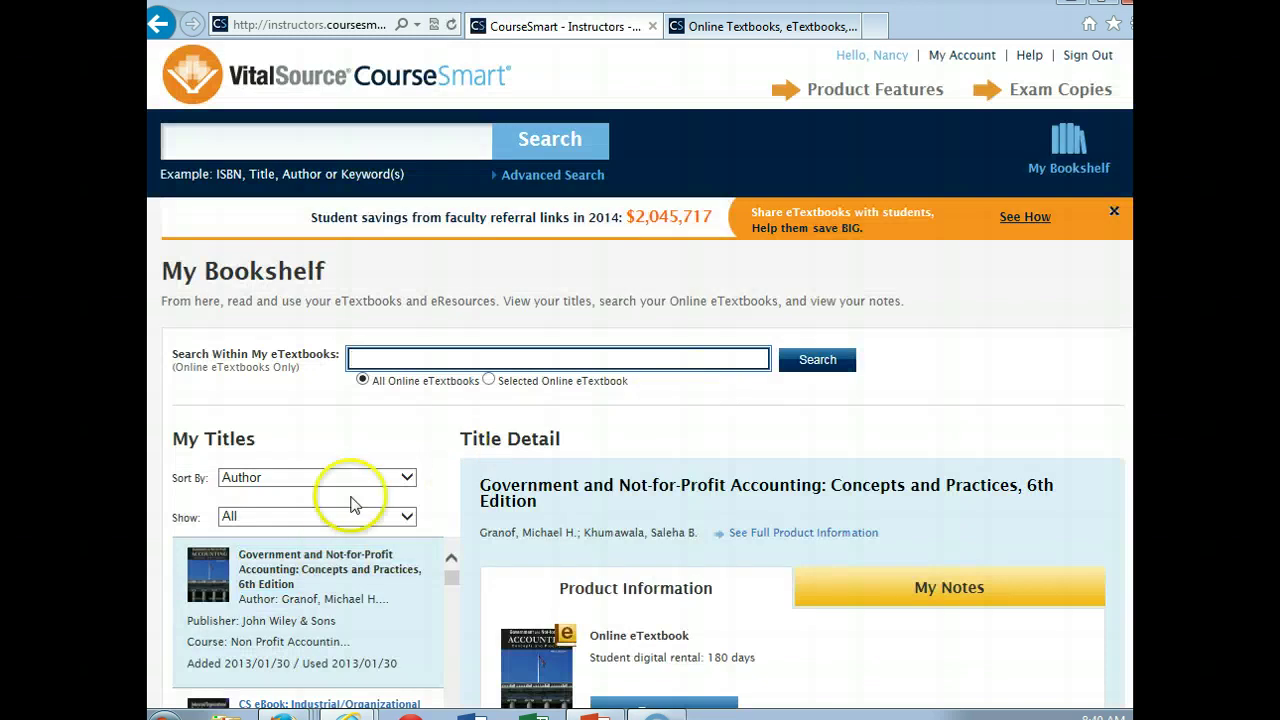
click(406, 516)
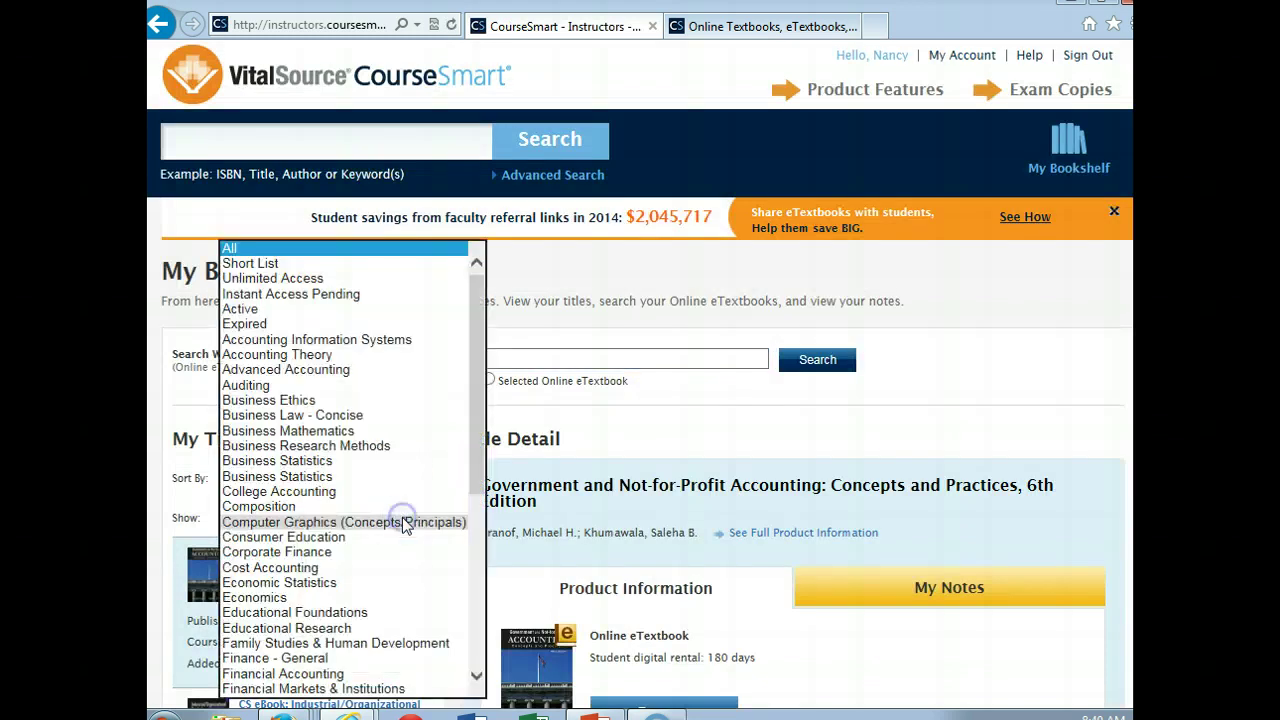
click(375, 370)
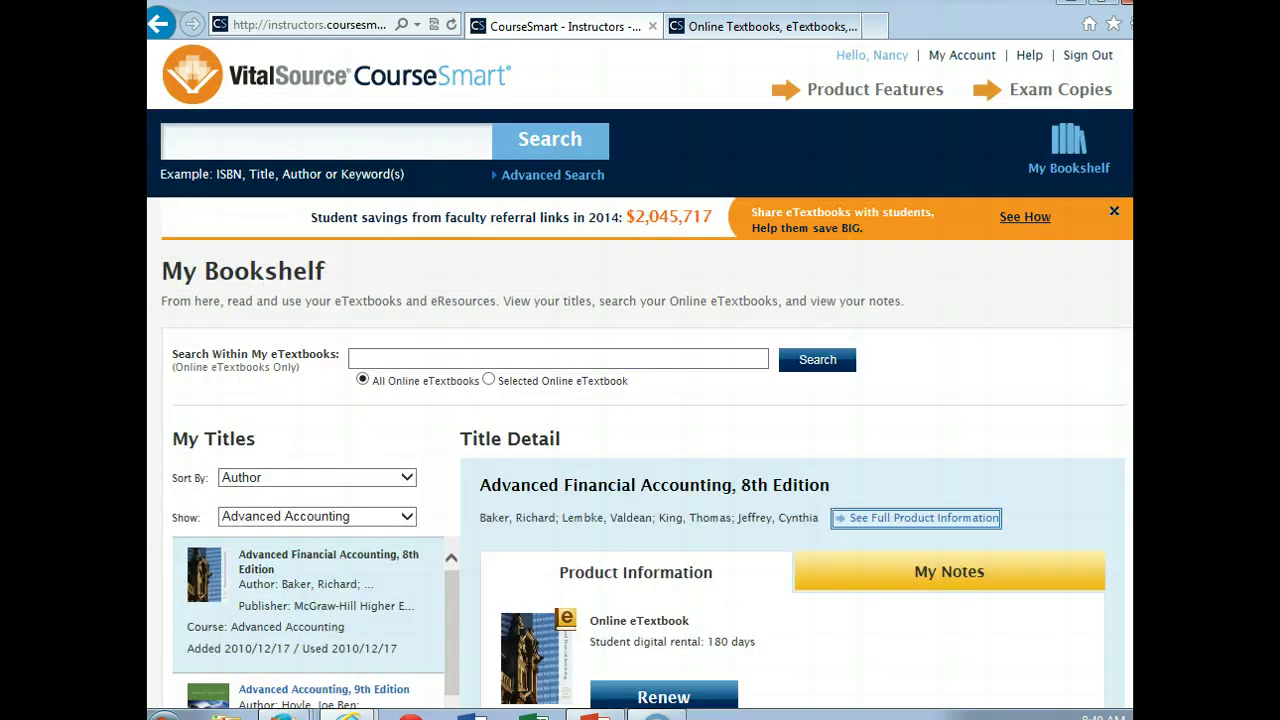
scroll(420, 343, down, 5)
scroll(442, 305, down, 3)
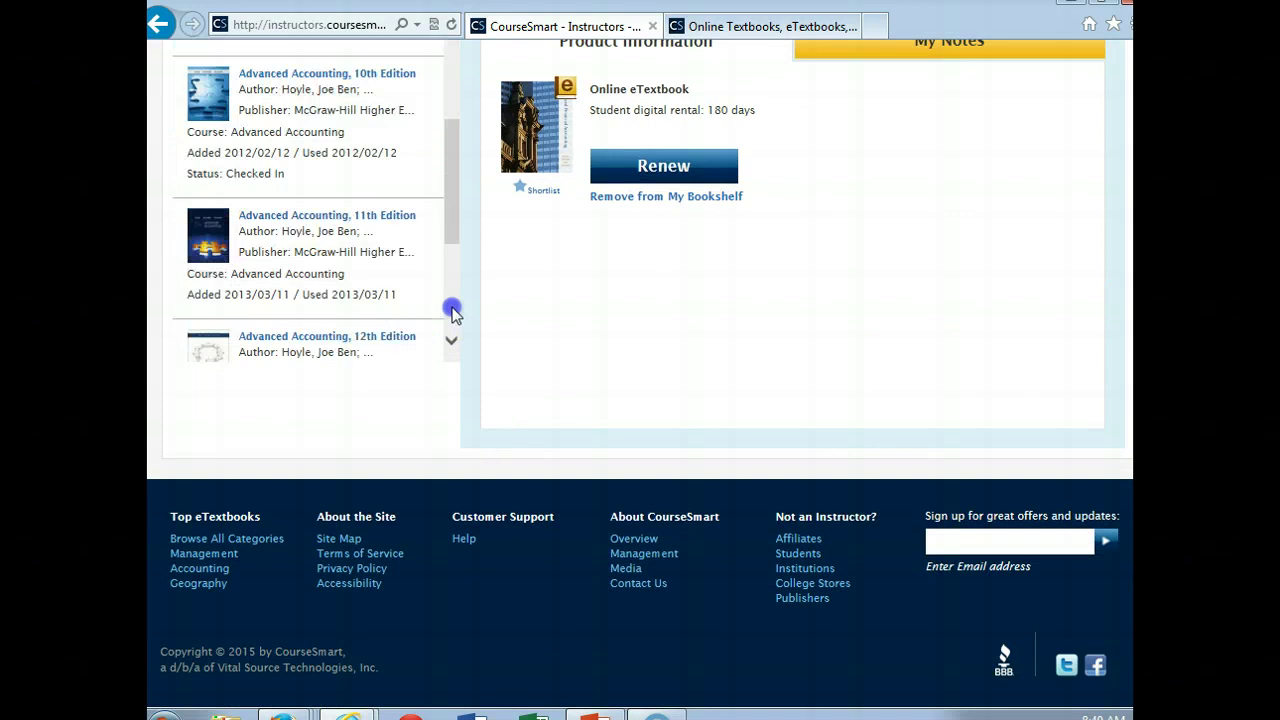
click(308, 252)
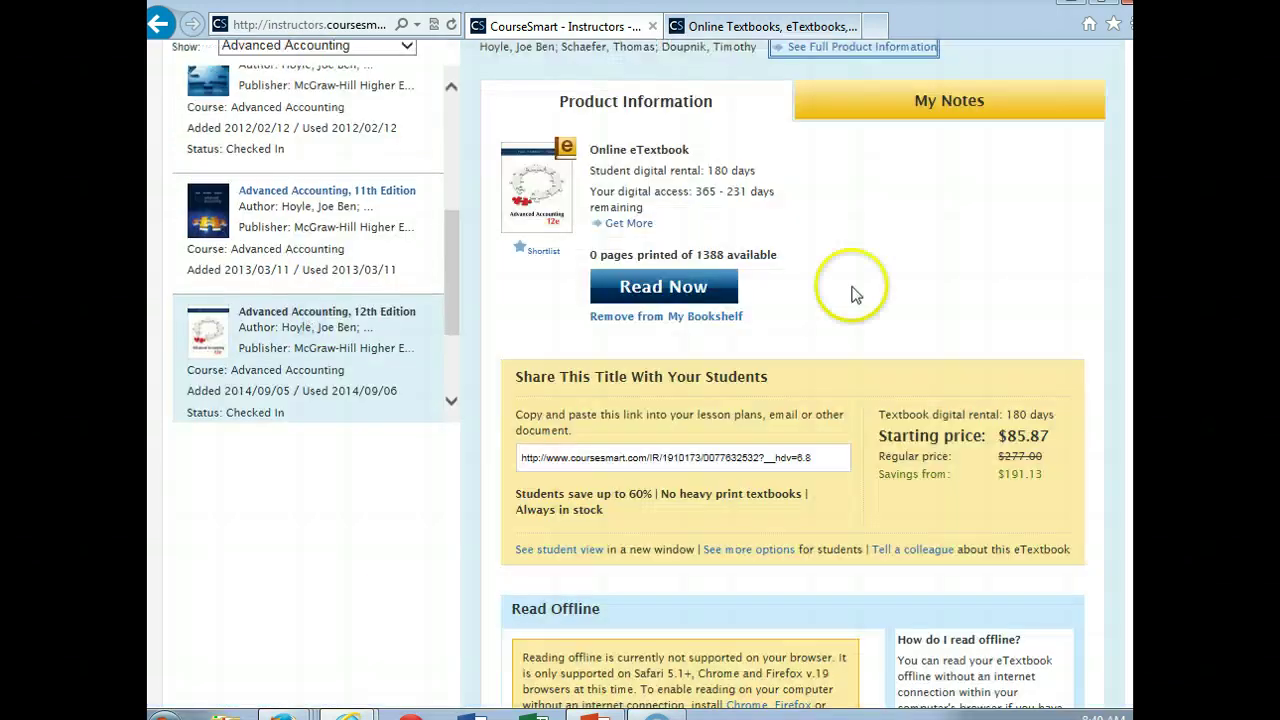
click(704, 288)
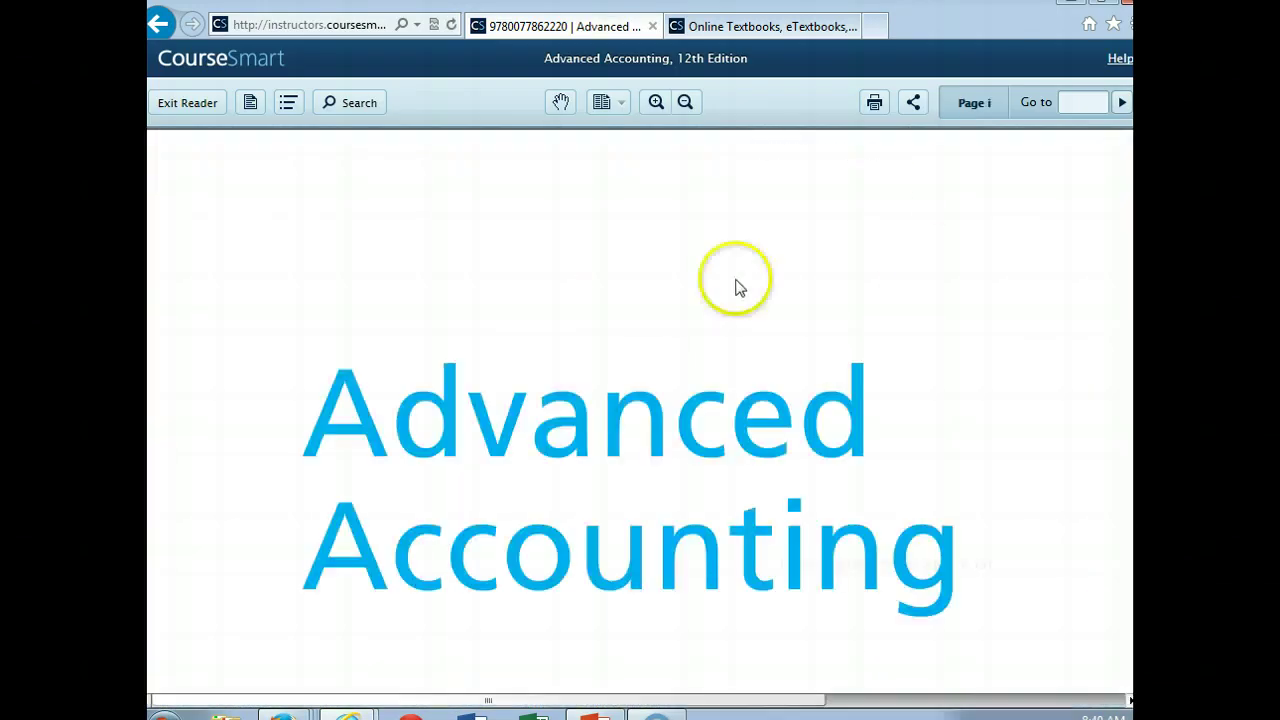
Step: Jump to page 25 and zoom the page out three levels
click(1085, 103)
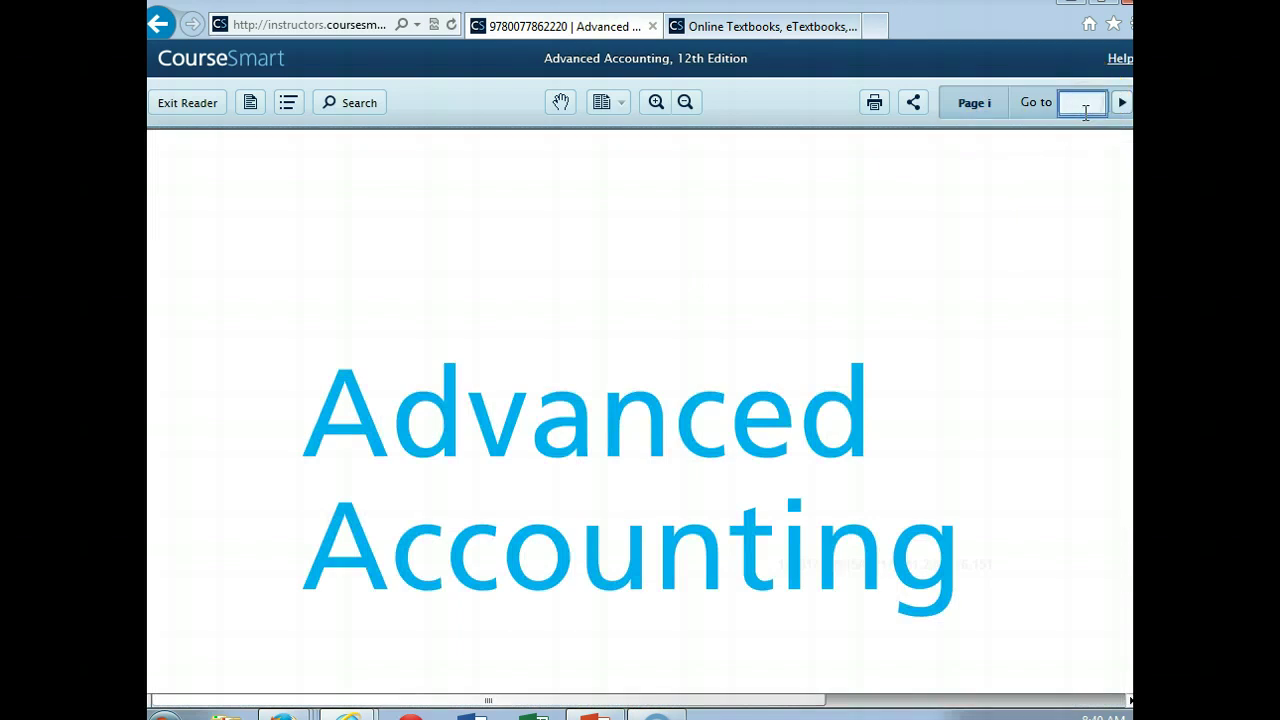
text(25)
key(Return)
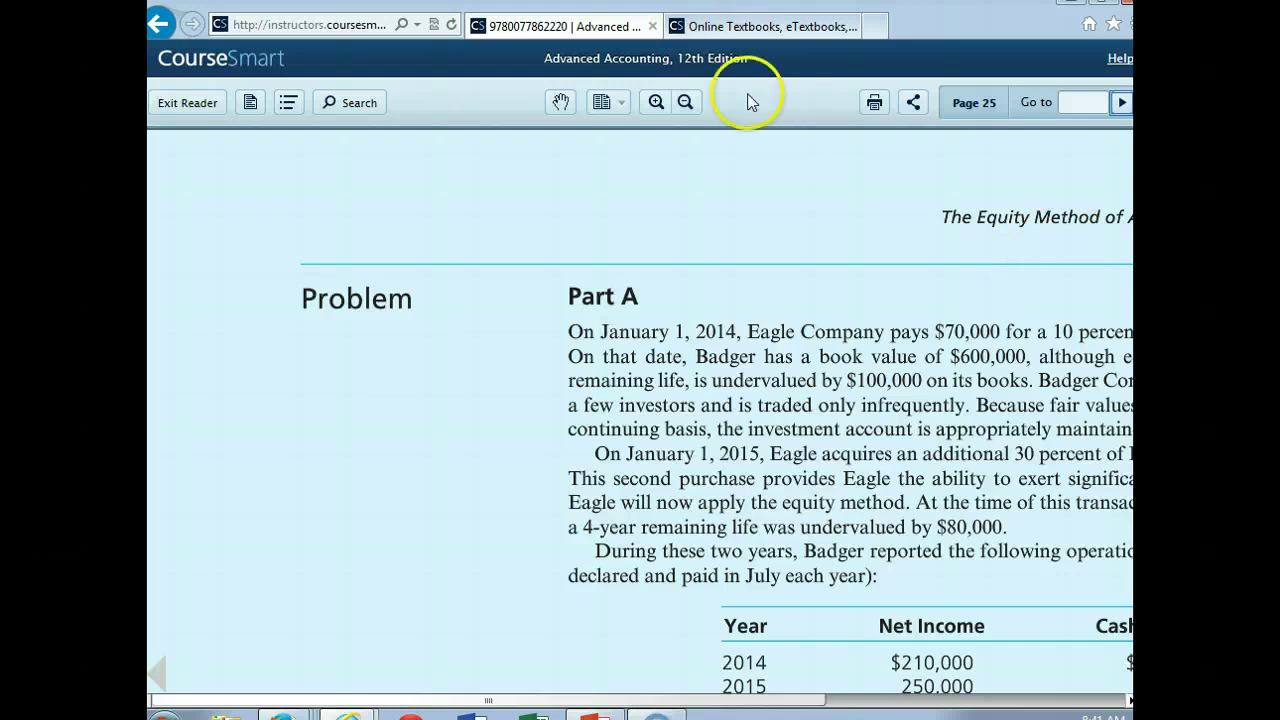
click(686, 102)
click(686, 102)
click(686, 102)
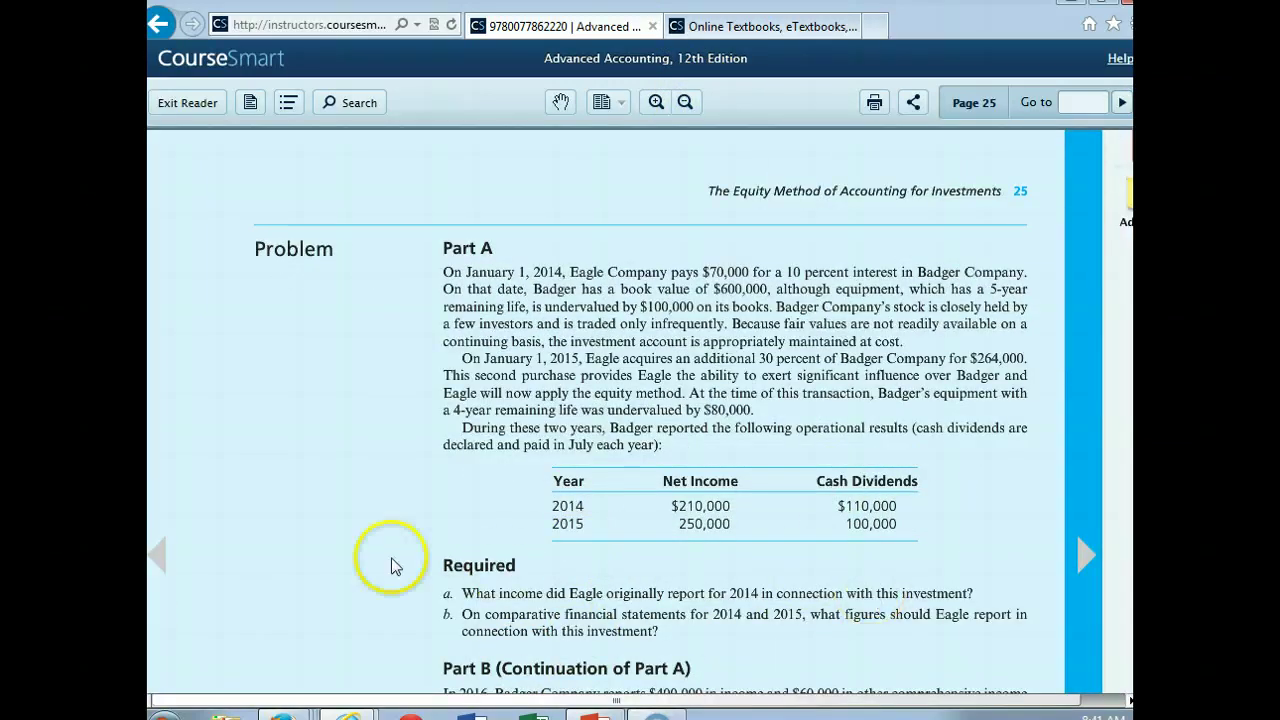
Step: Page forward to page 29 and scroll down to the equity-method questions
click(153, 558)
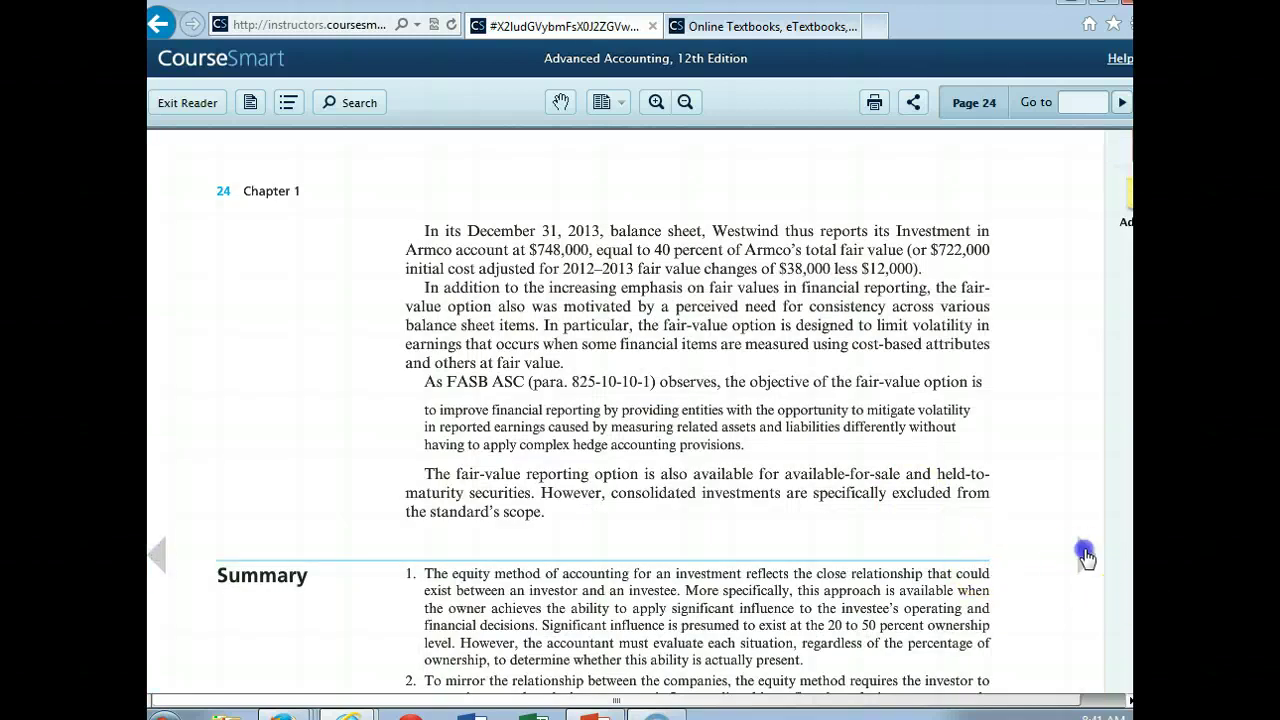
click(1082, 558)
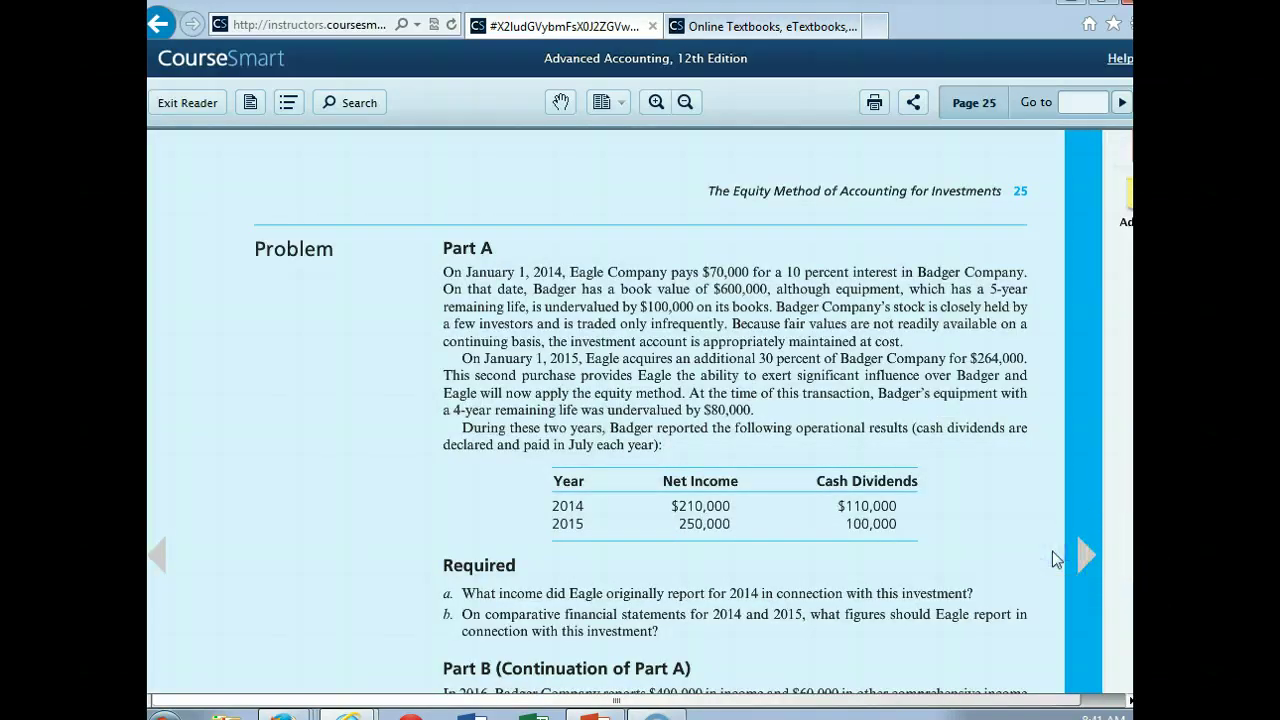
click(1092, 556)
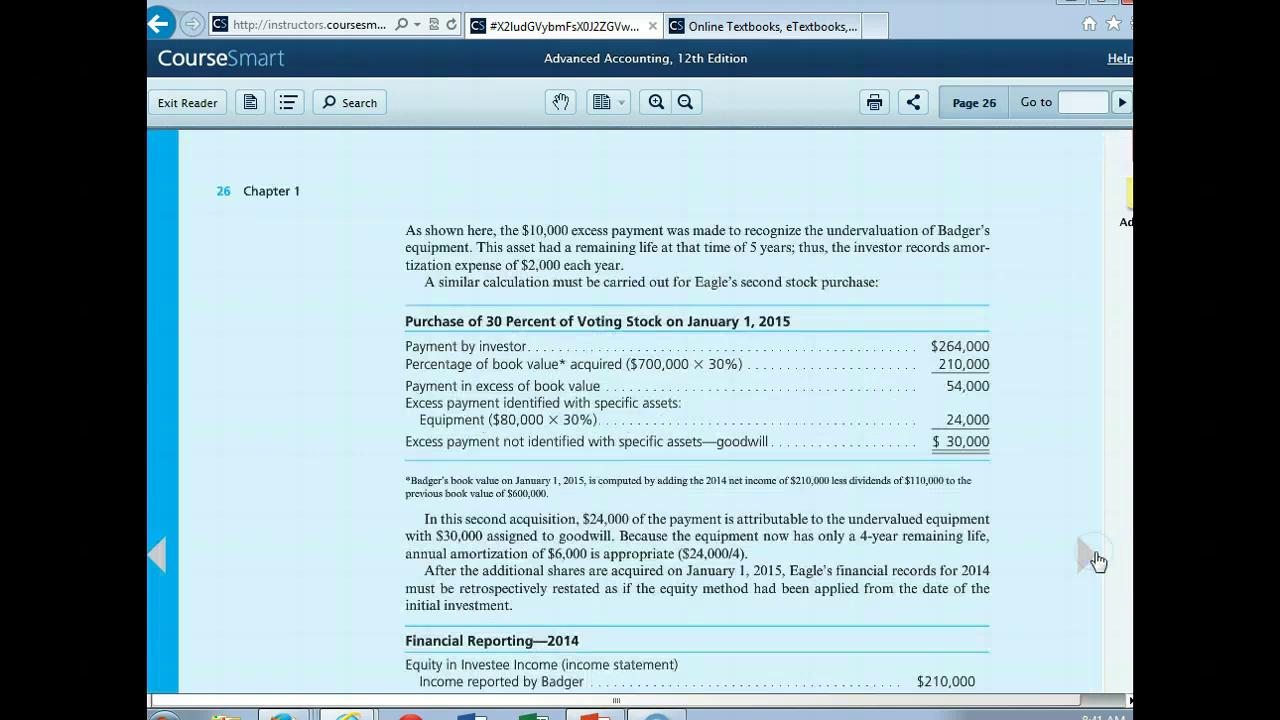
click(1095, 559)
click(1088, 558)
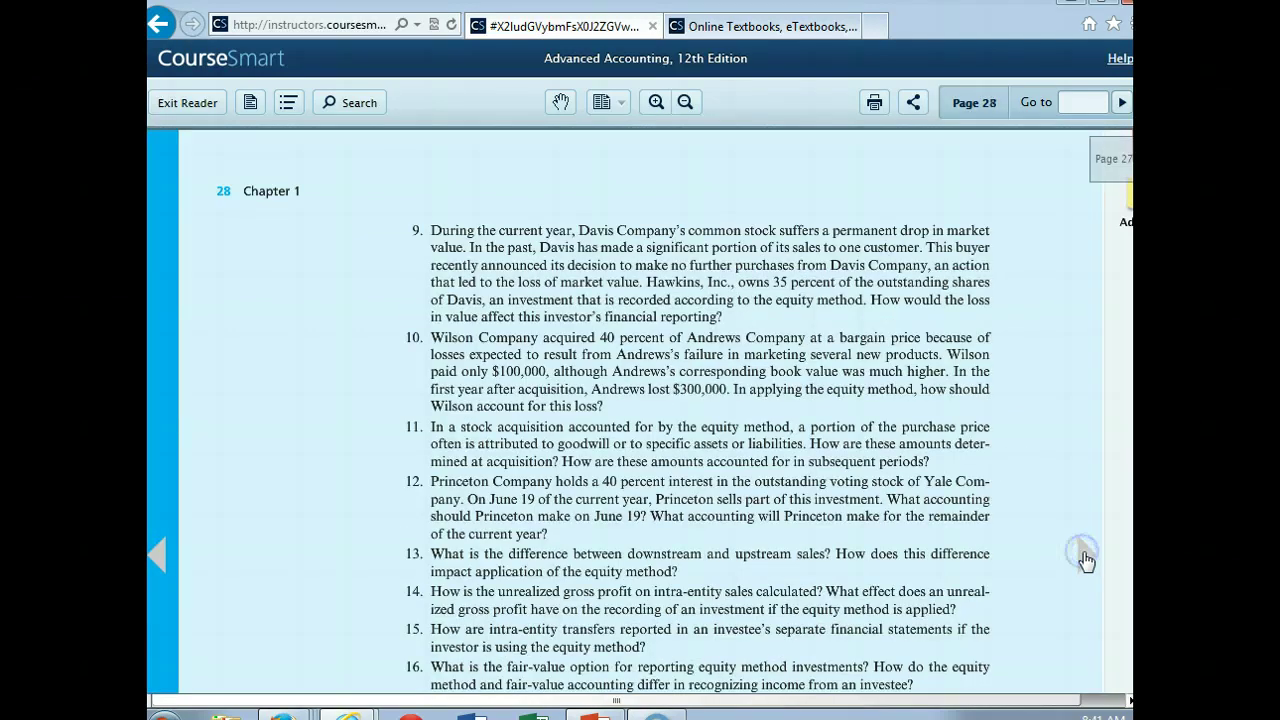
click(1085, 559)
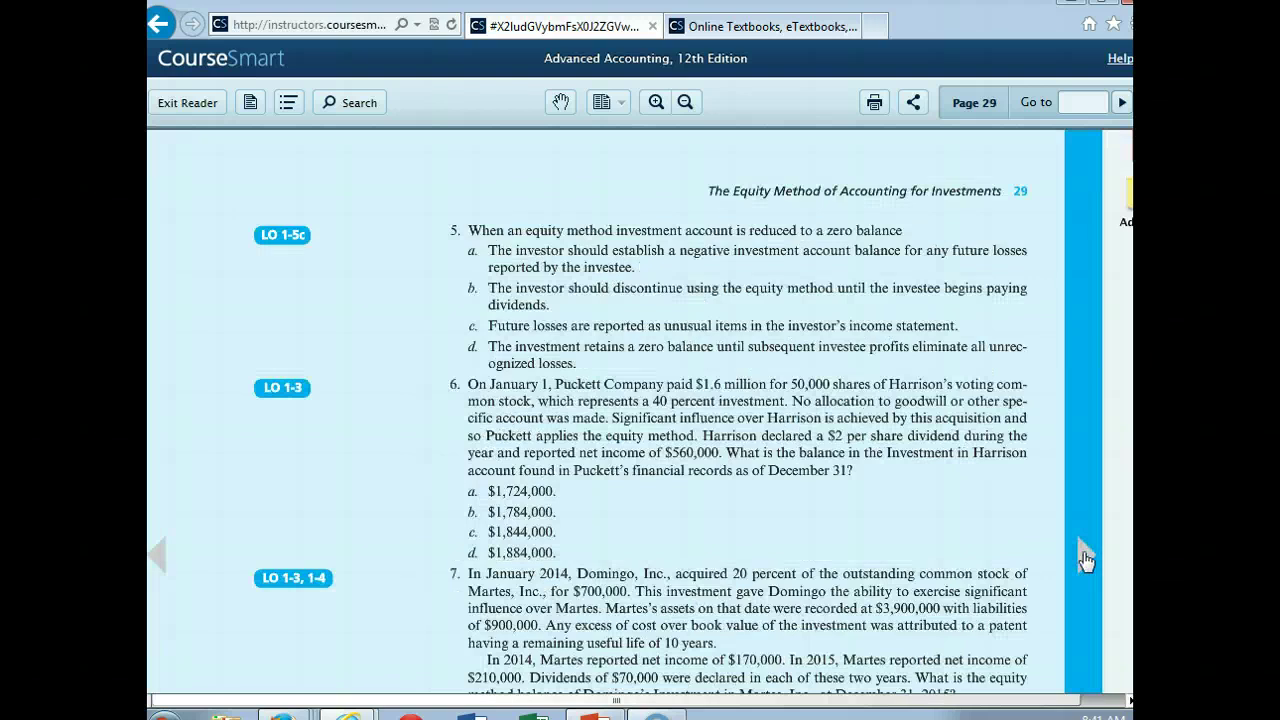
click(1130, 633)
scroll(640, 404, down, 1)
scroll(640, 404, down, 1)
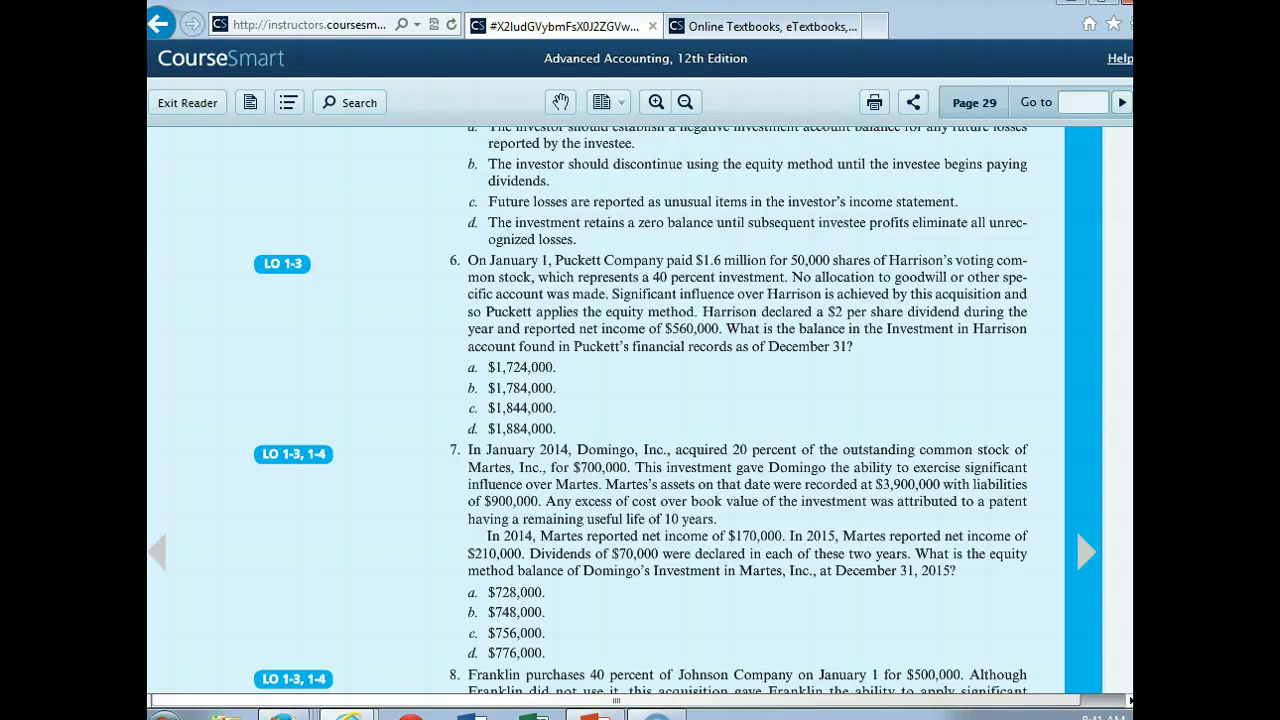
Step: Browse ahead through pages 30–32, then back to page 30 and scroll through it
click(1085, 551)
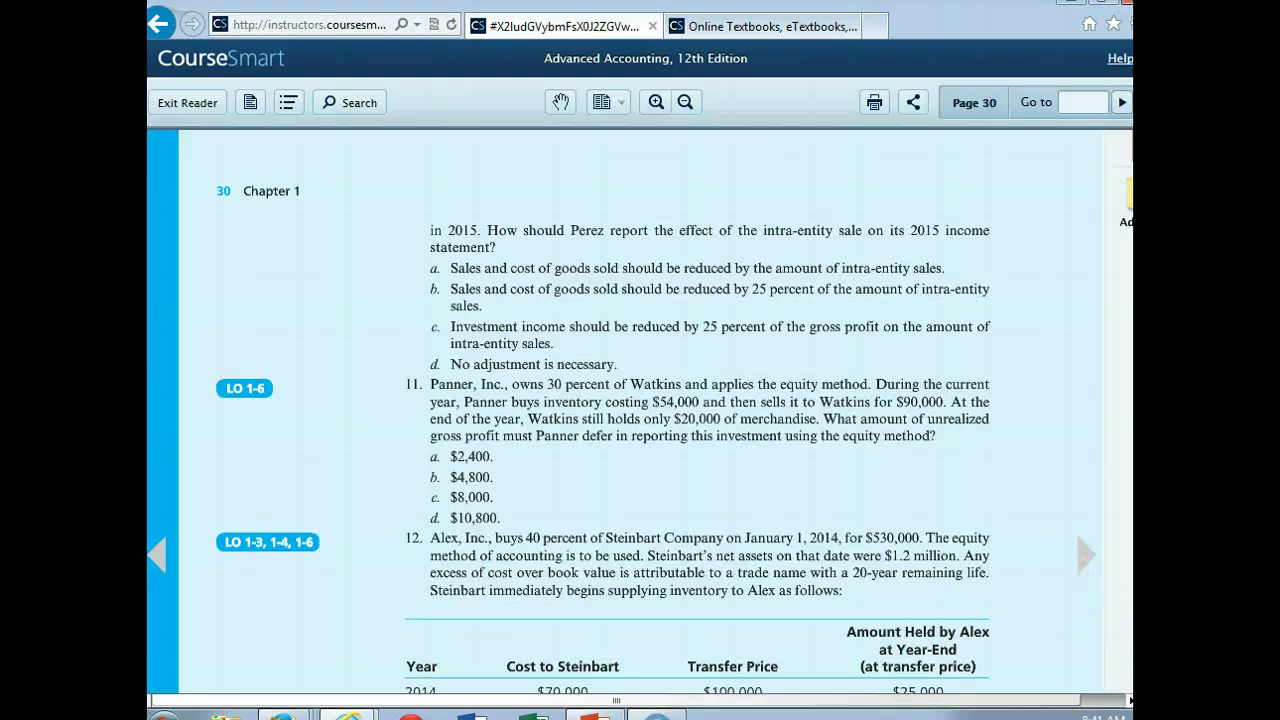
scroll(640, 410, down, 5)
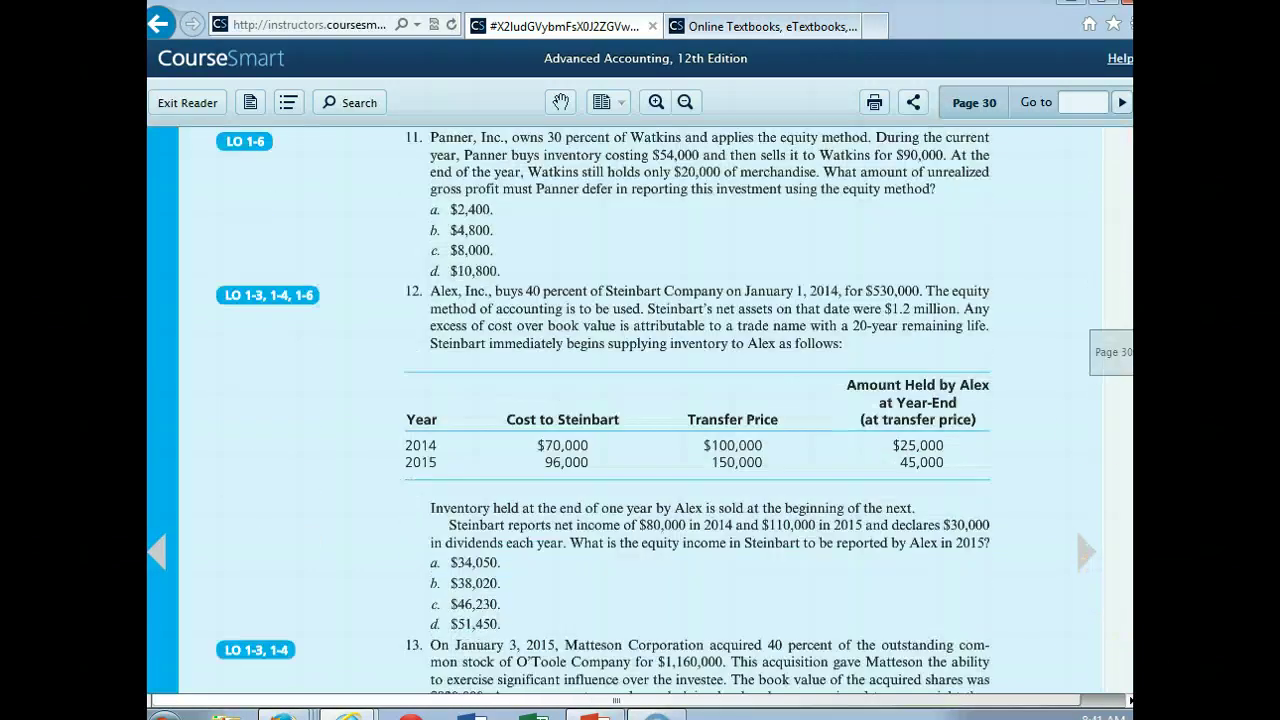
click(1085, 555)
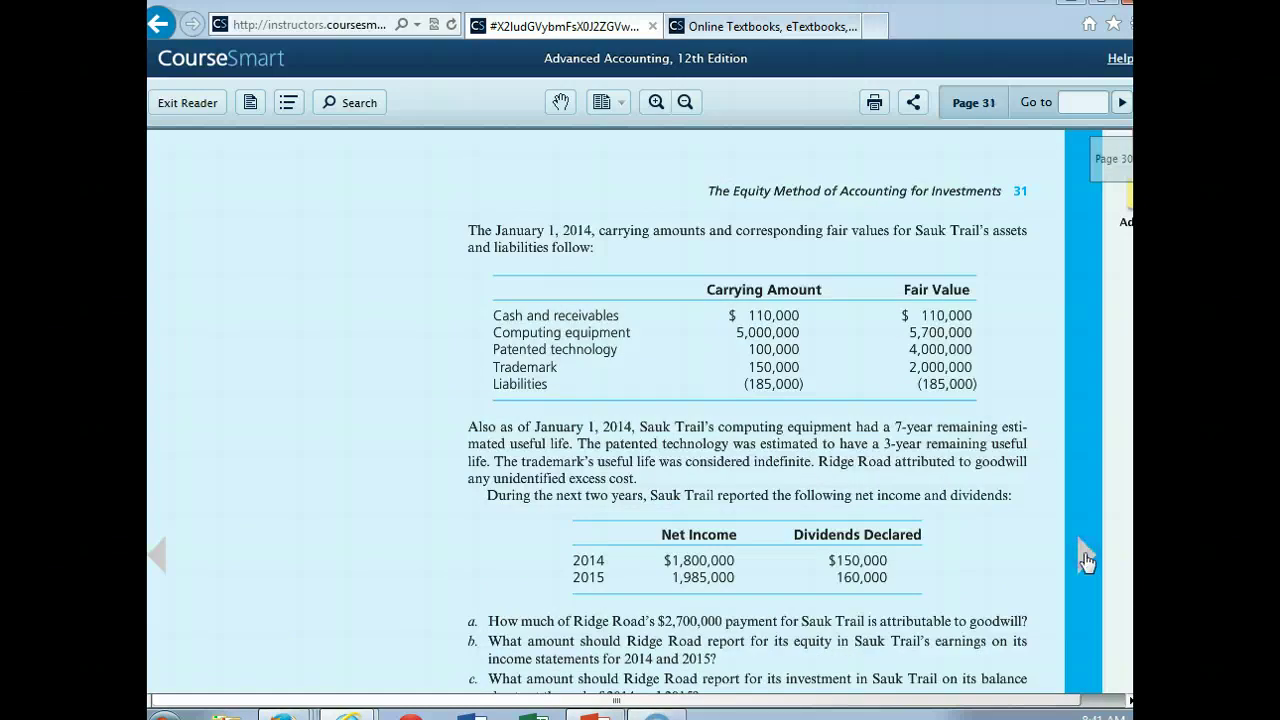
click(1085, 557)
click(196, 572)
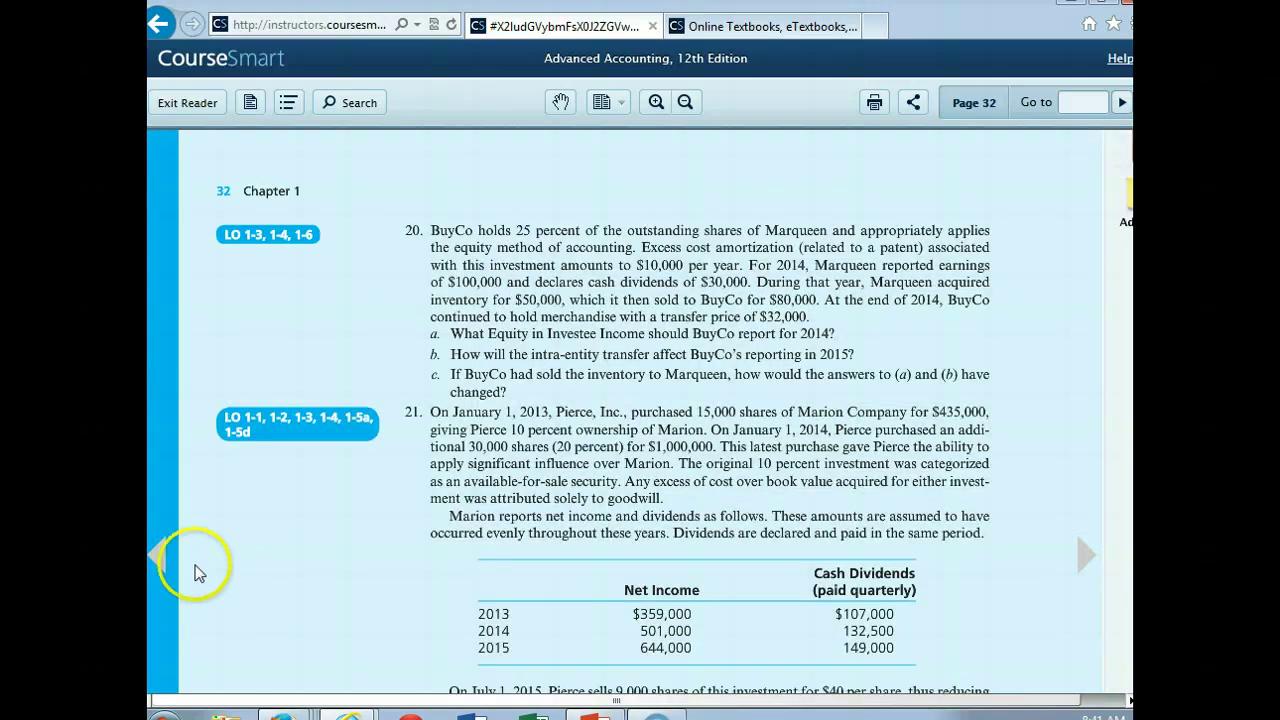
click(160, 557)
click(1133, 606)
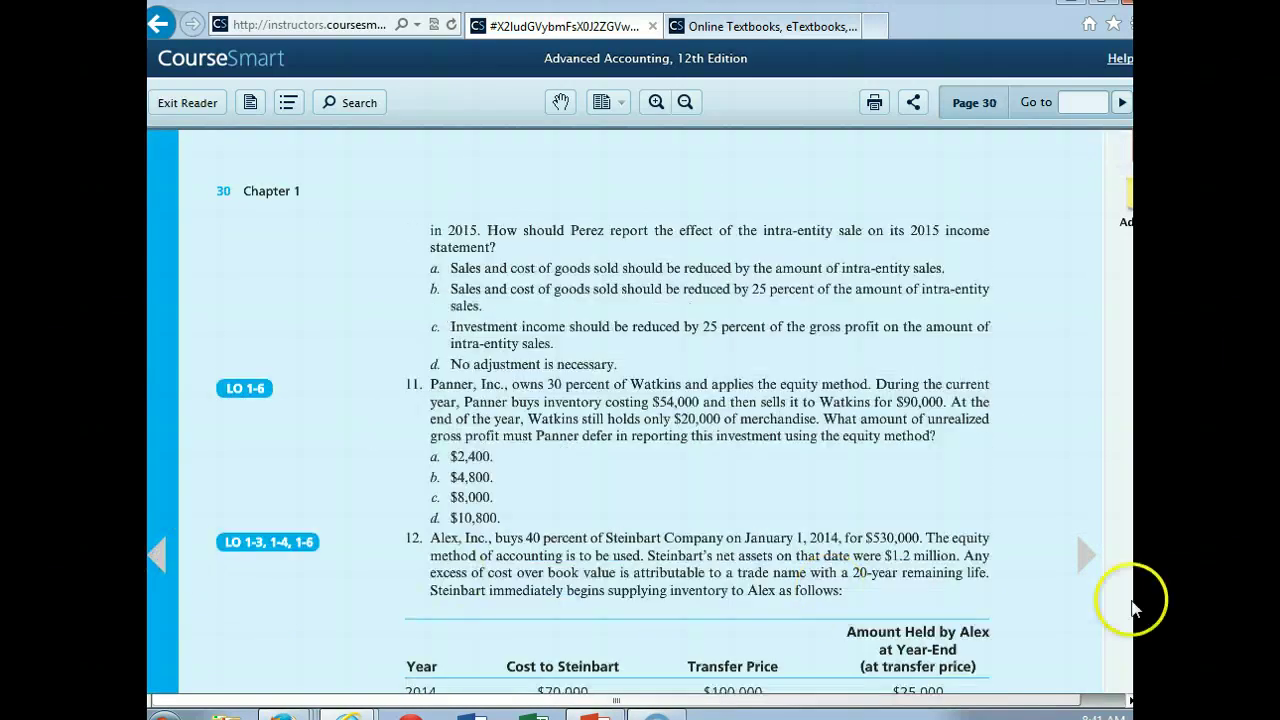
scroll(1133, 606, down, 3)
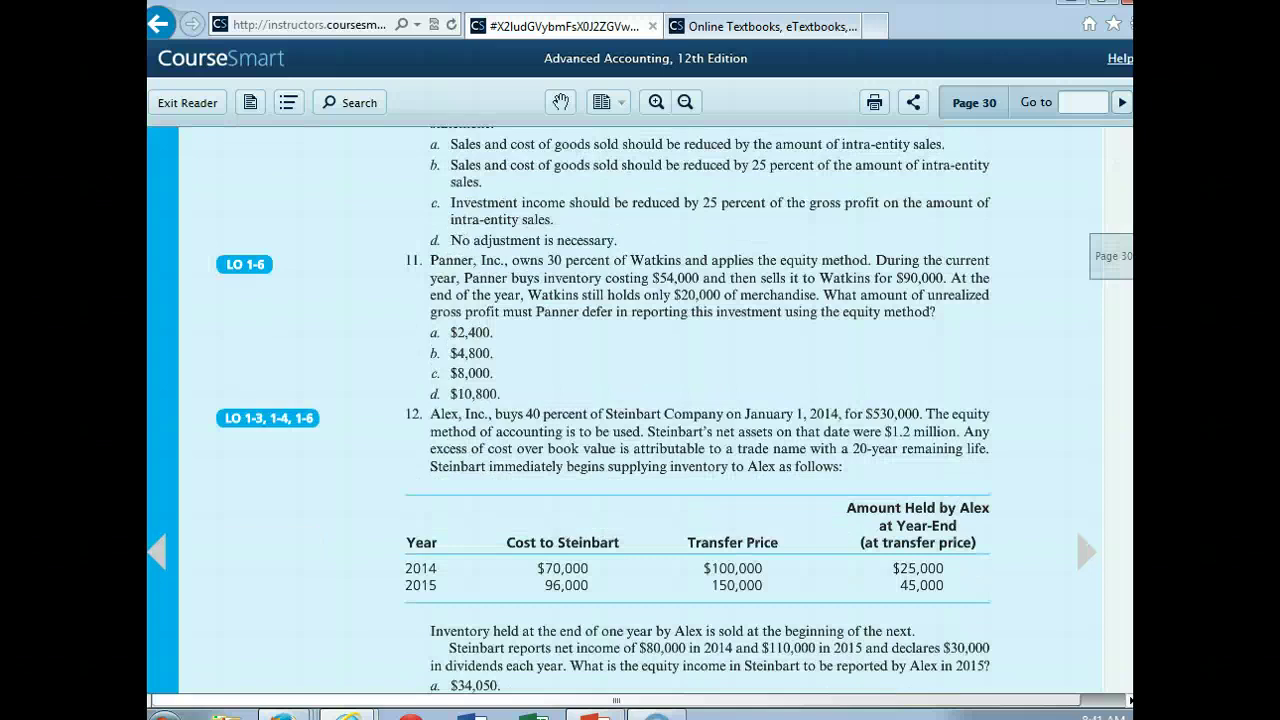
scroll(1133, 606, down, 7)
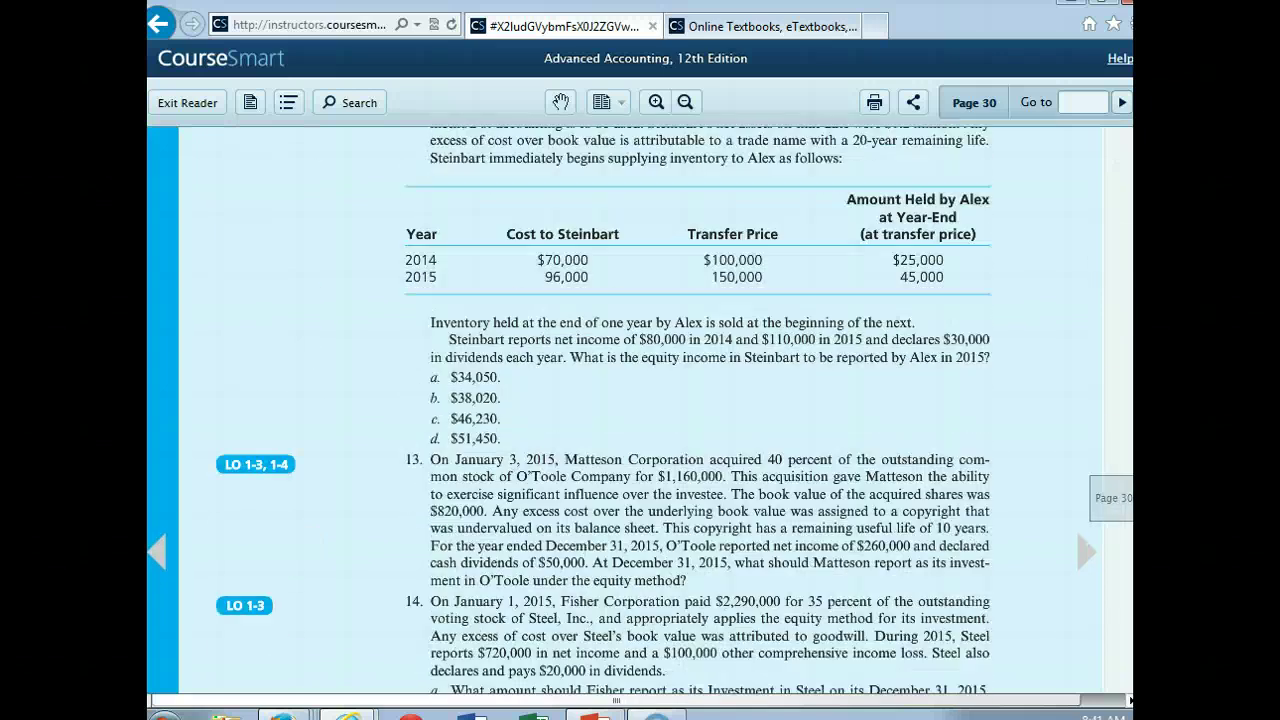
scroll(675, 410, down, 2)
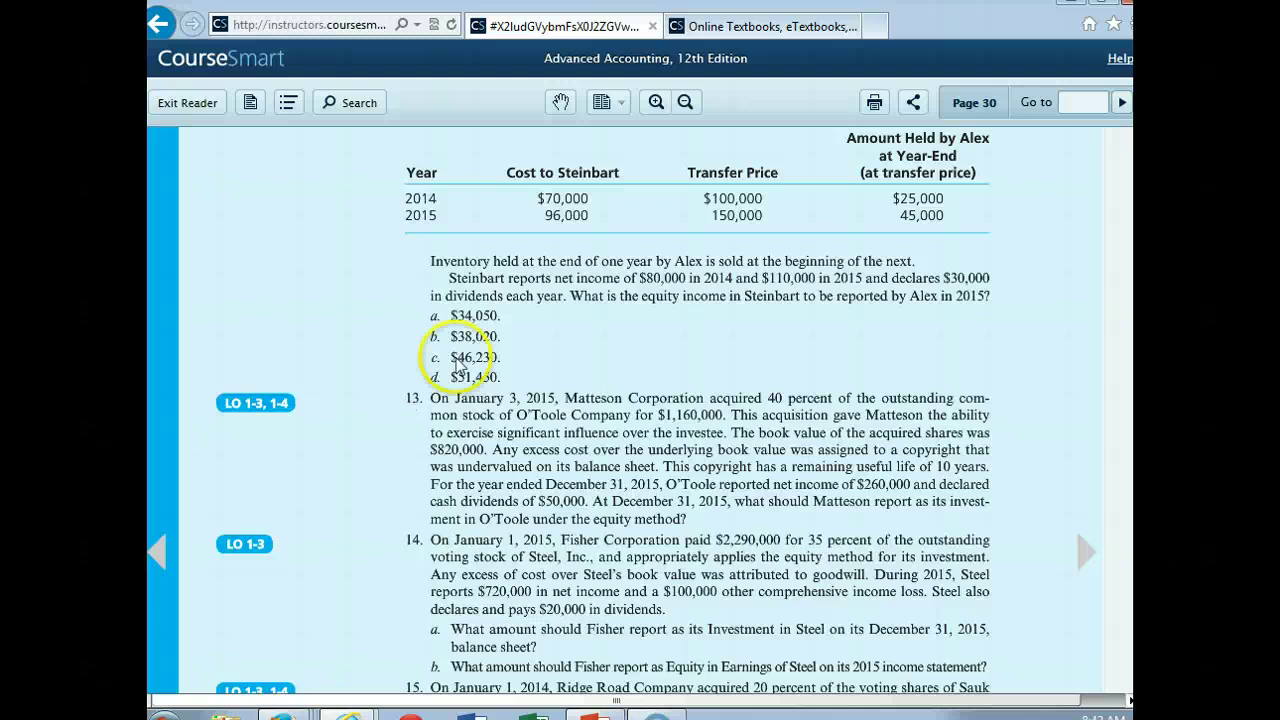
Step: Return to page 29, enlarge the text and scroll right to reveal the notes sidebar
click(163, 560)
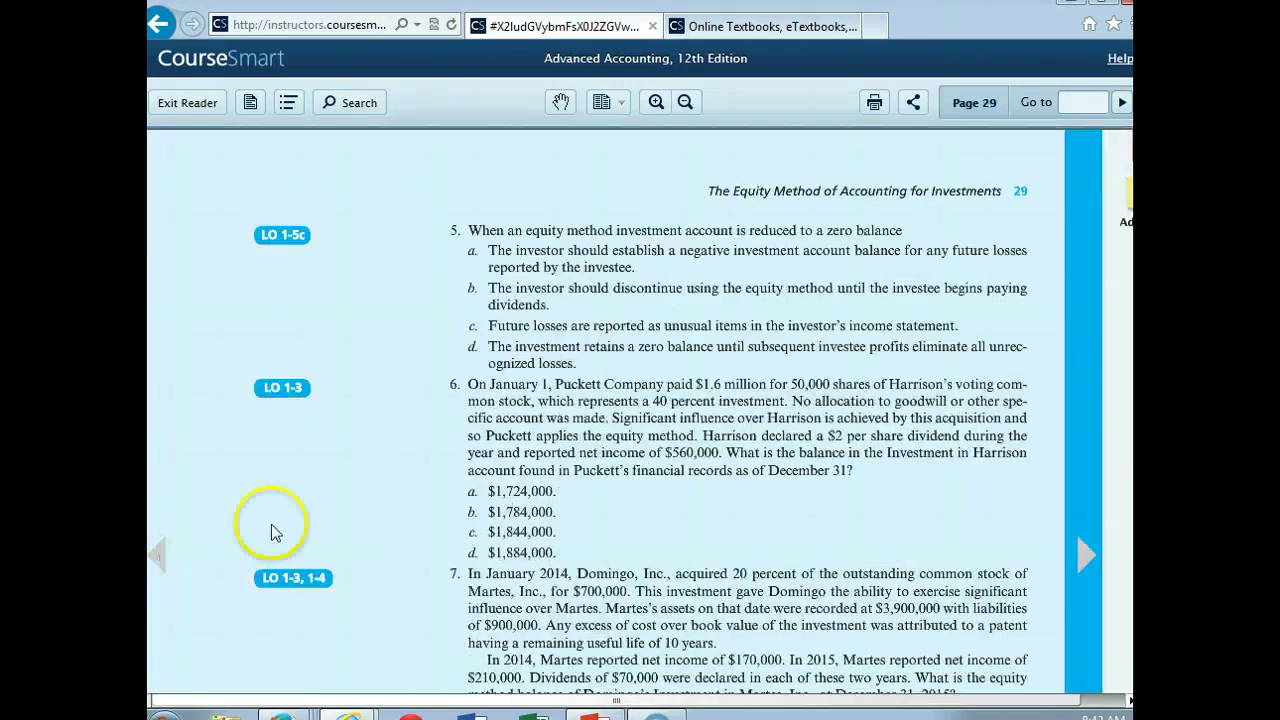
click(656, 102)
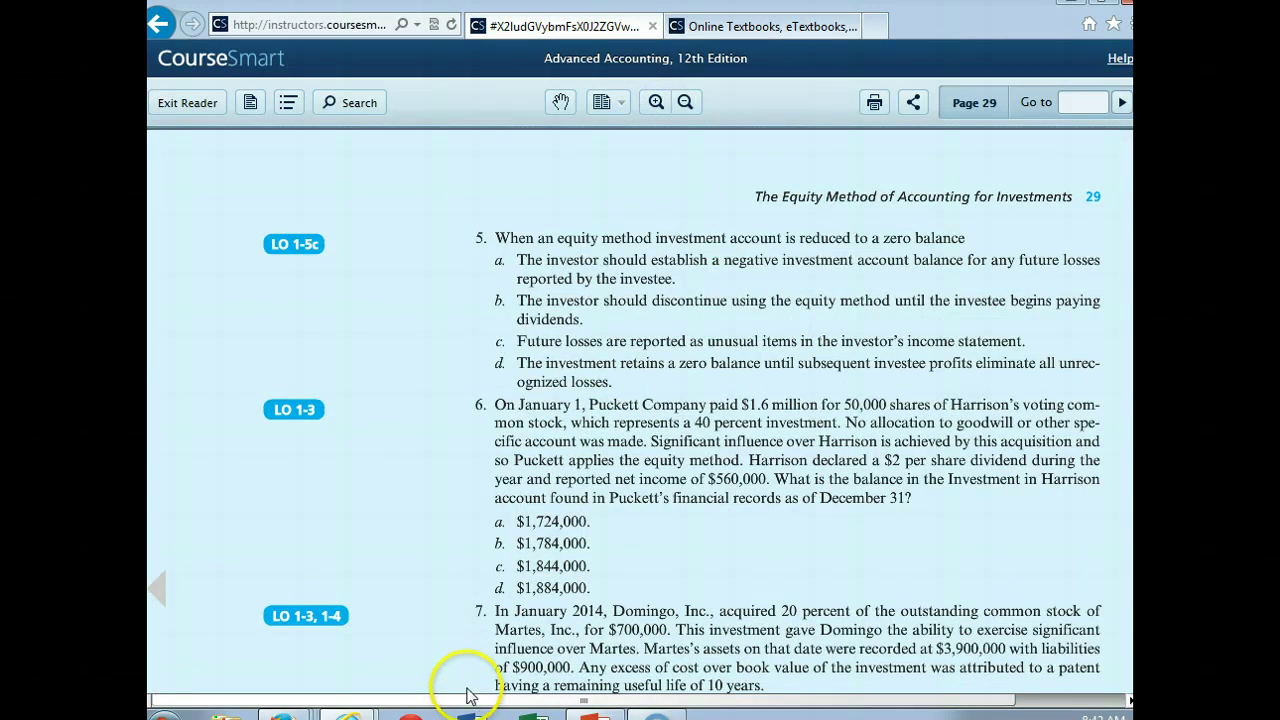
drag(468, 700, 598, 704)
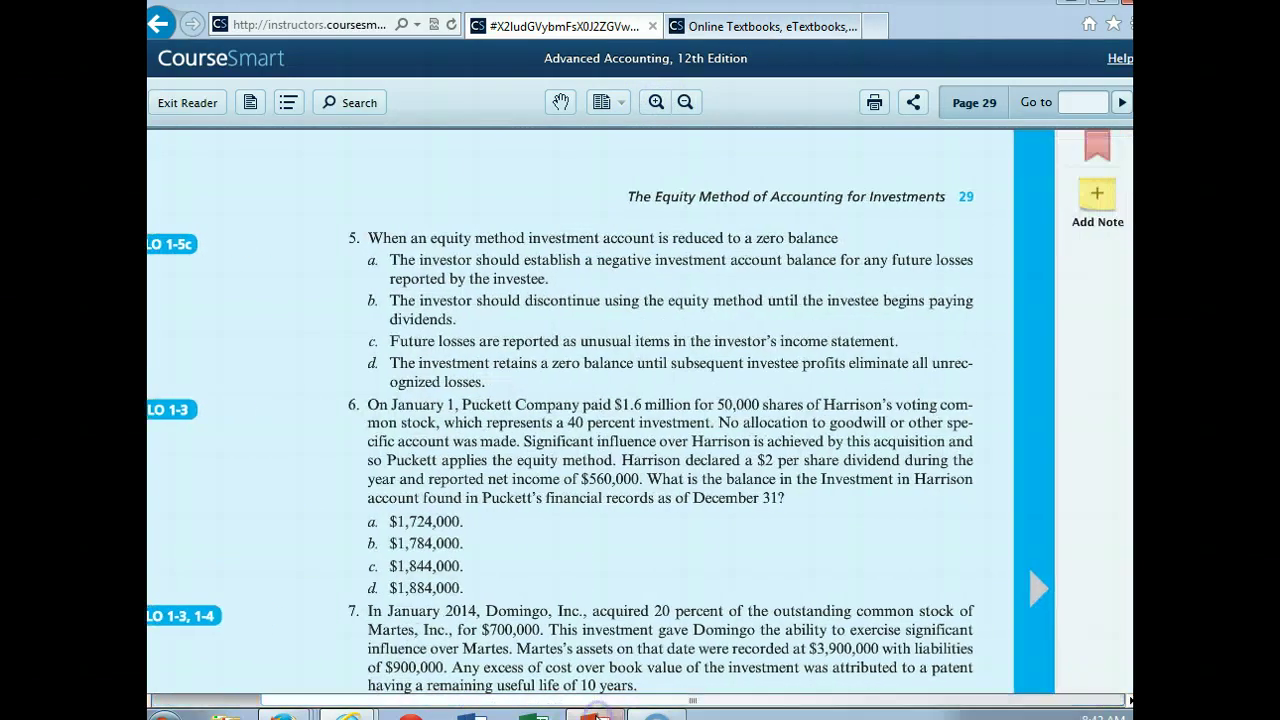
Step: Launch Excel with a blank workbook and widen column A to fit labels
mouse_move(600, 714)
click(533, 715)
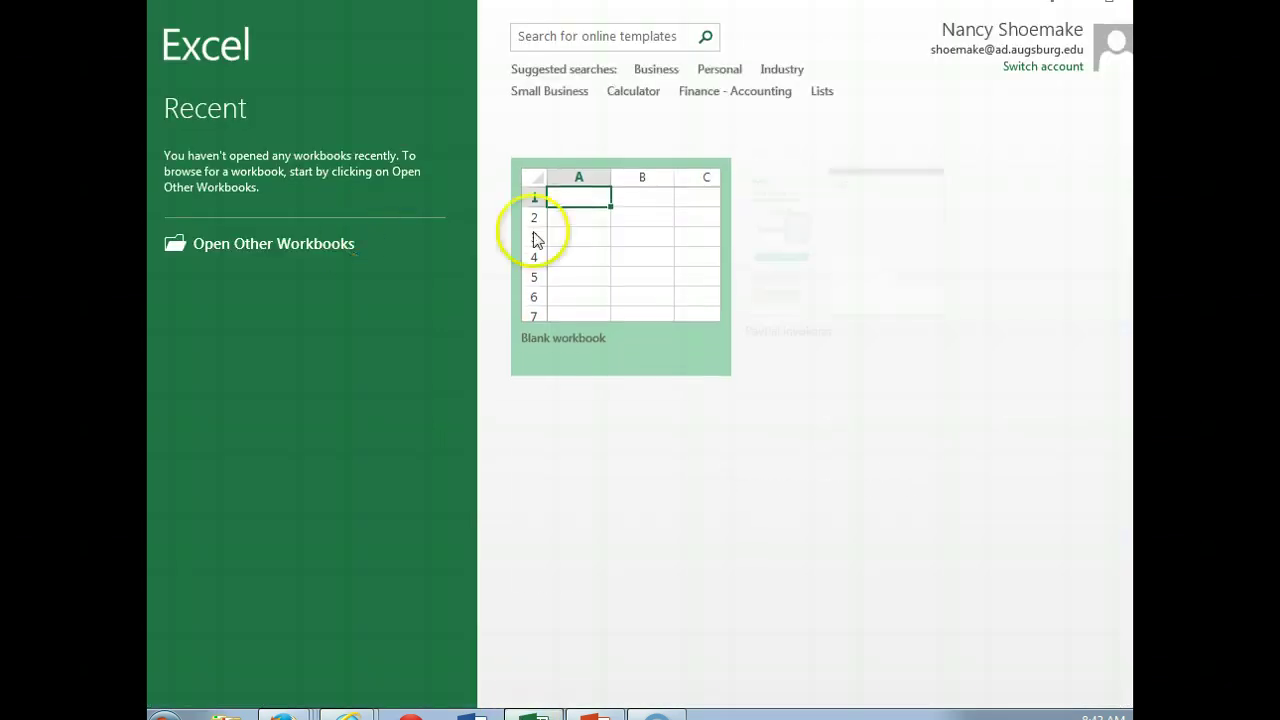
click(591, 289)
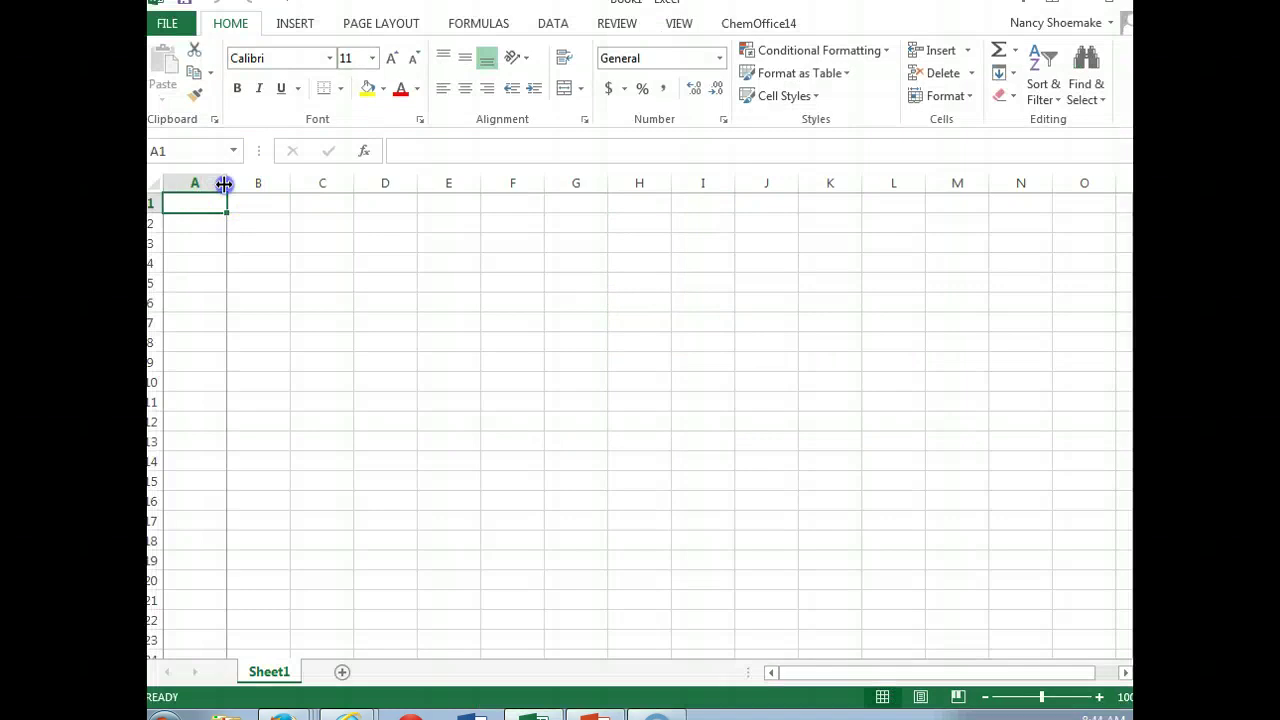
drag(227, 183, 498, 183)
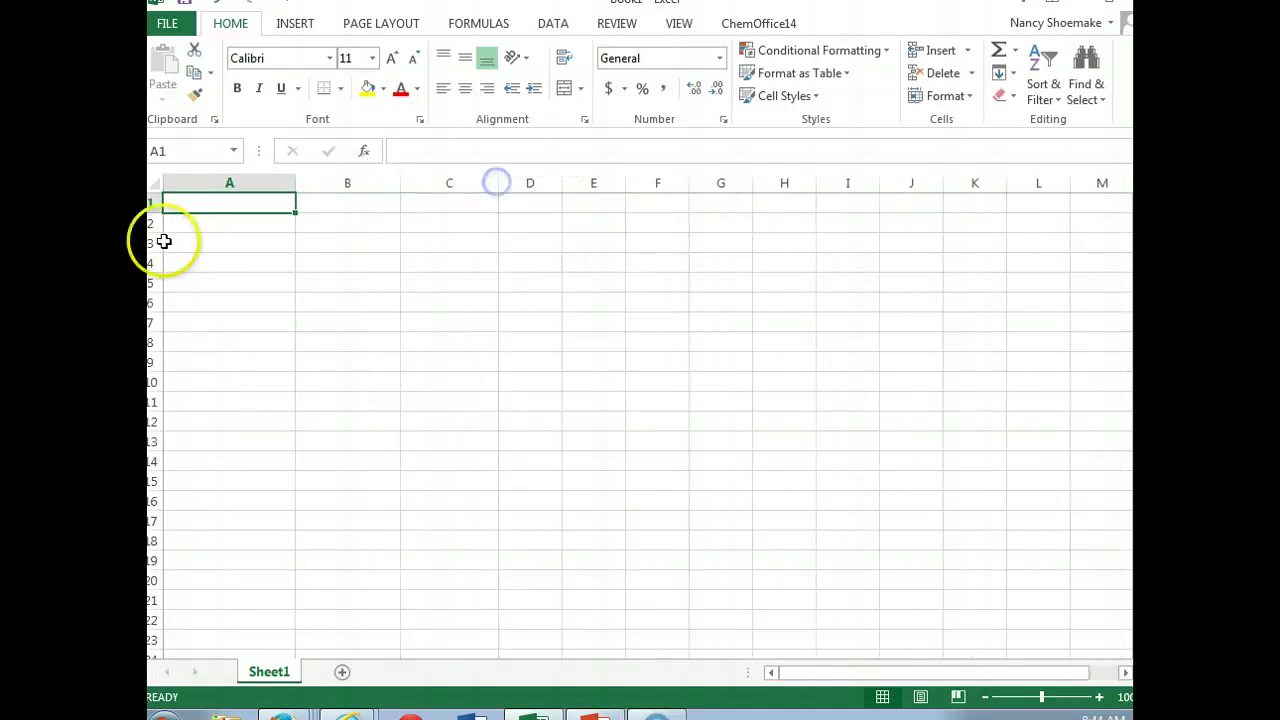
drag(300, 186, 354, 181)
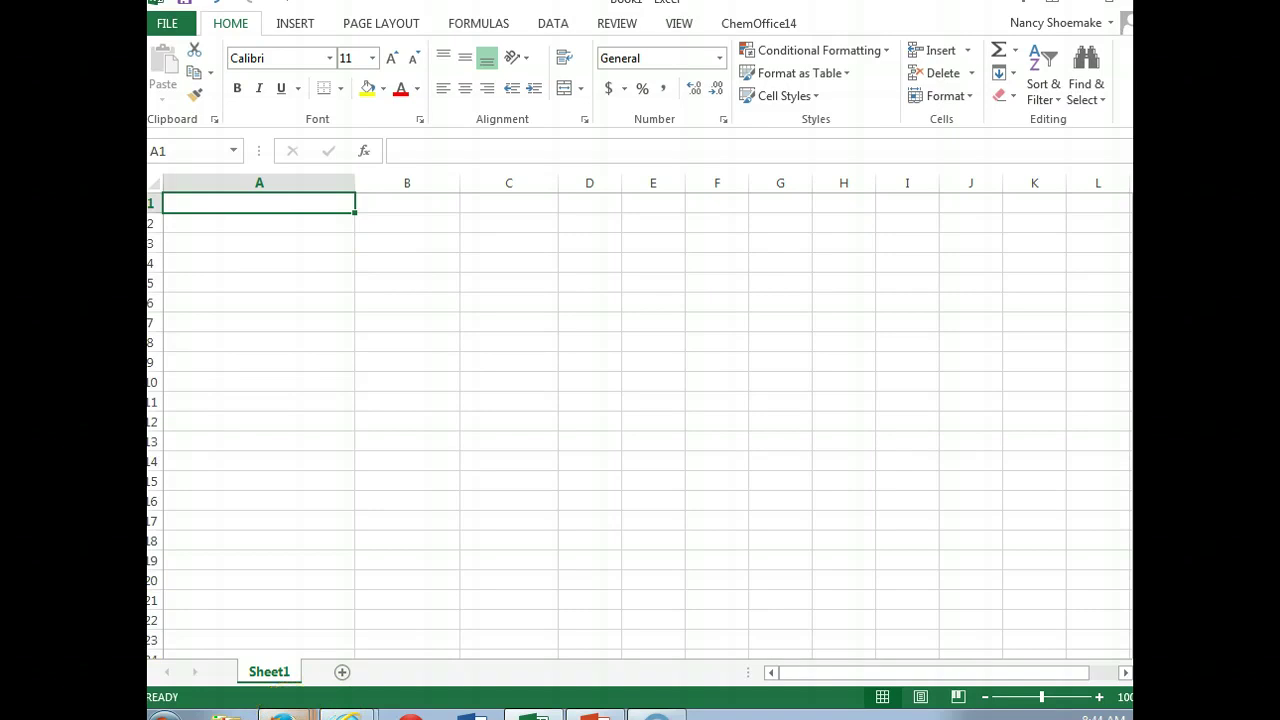
click(286, 716)
key(Escape)
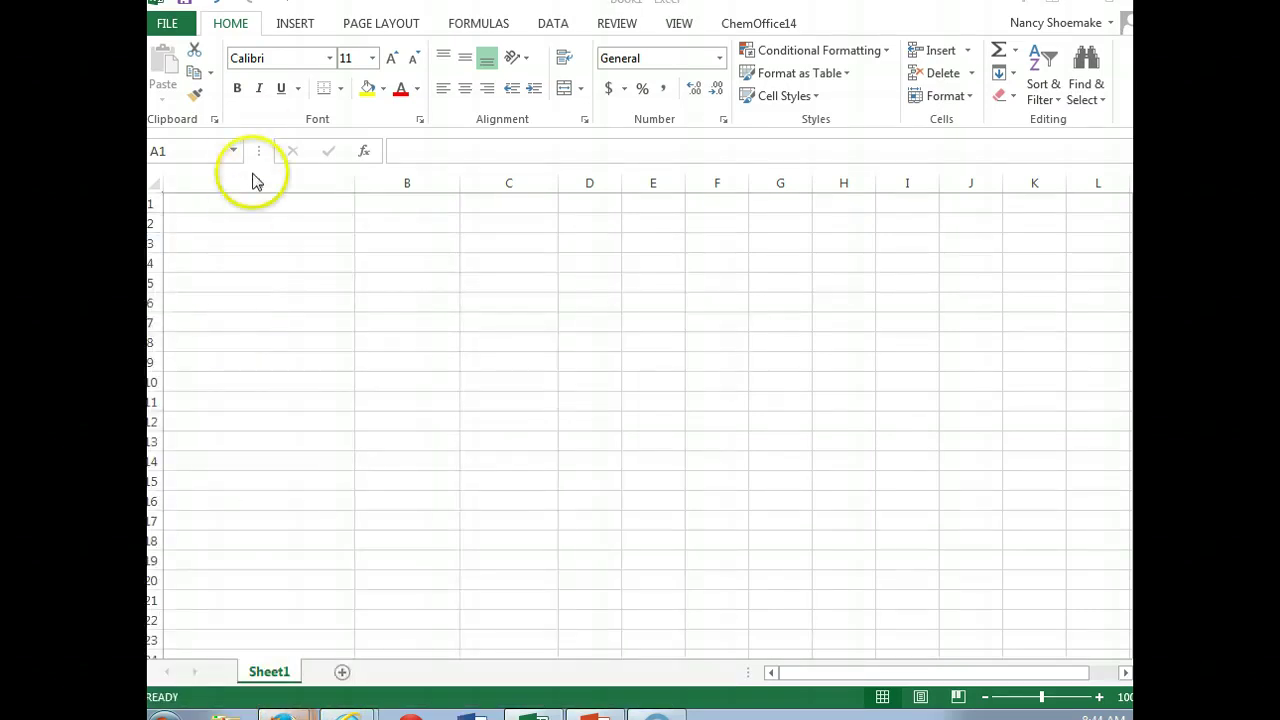
Step: Enter 'Acquisition price' in A2 and $1,600,000 in B2
click(222, 228)
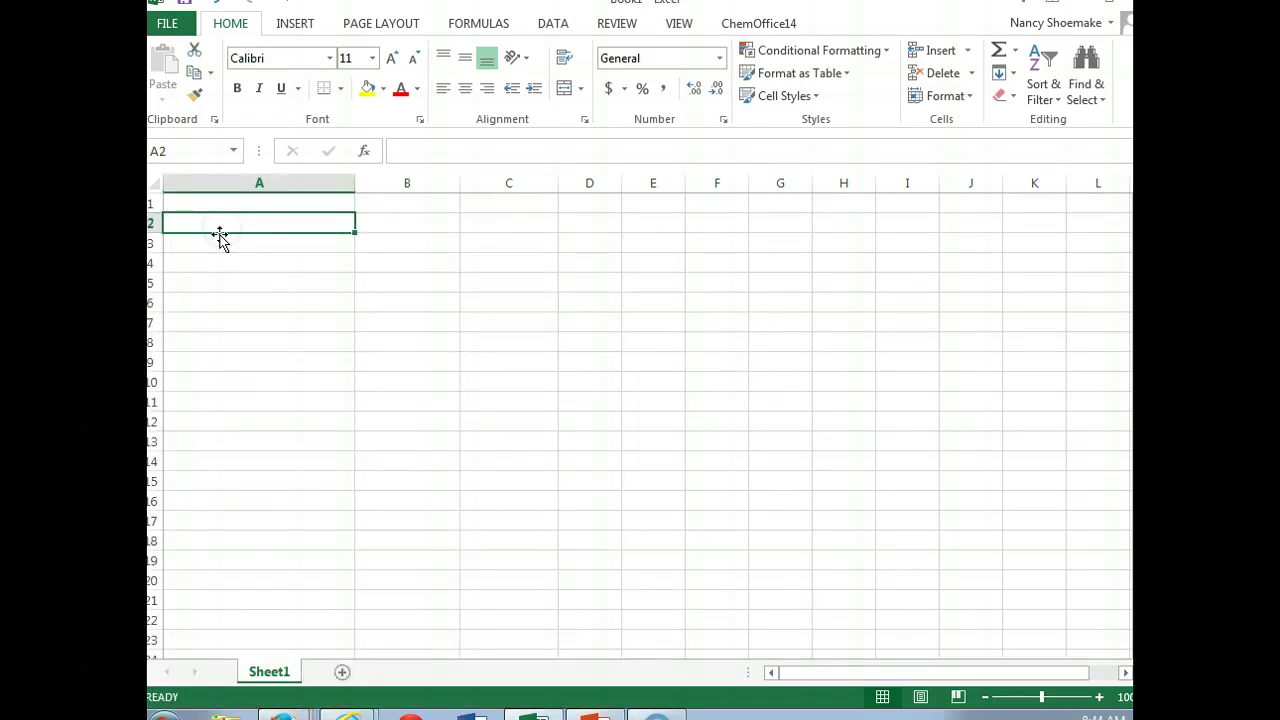
text(Acq)
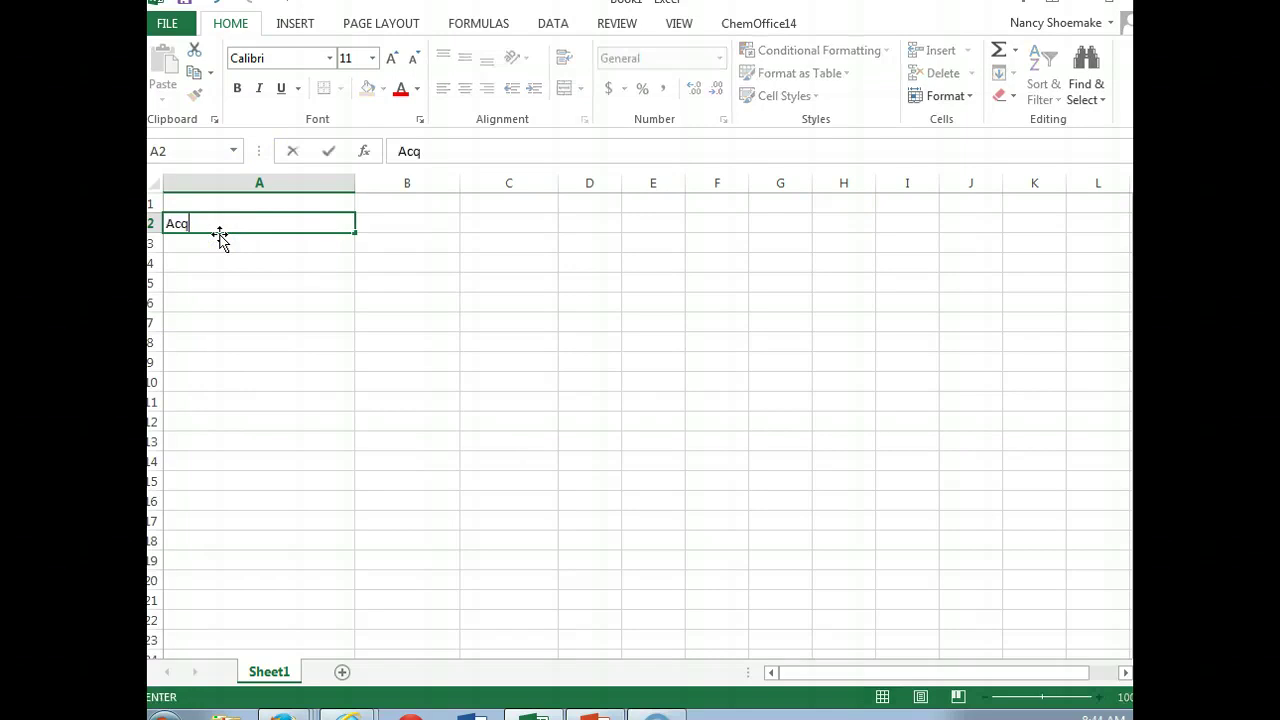
text(uisition price)
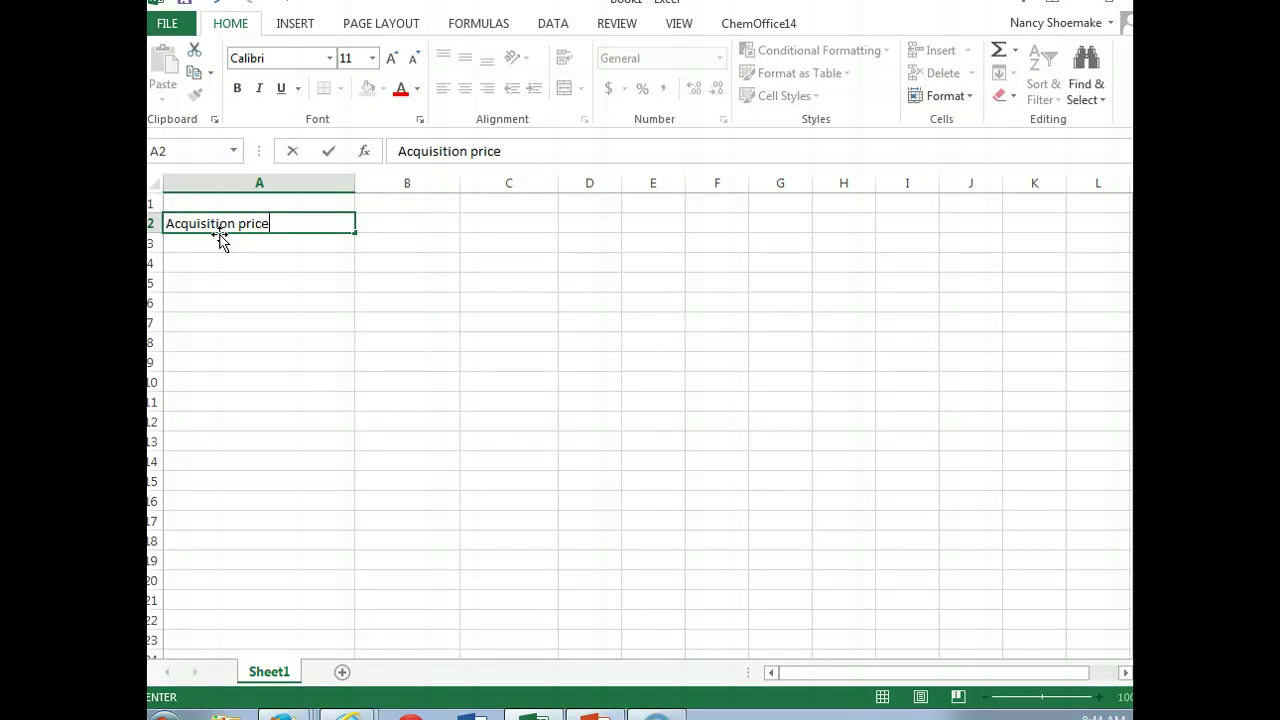
key(Tab)
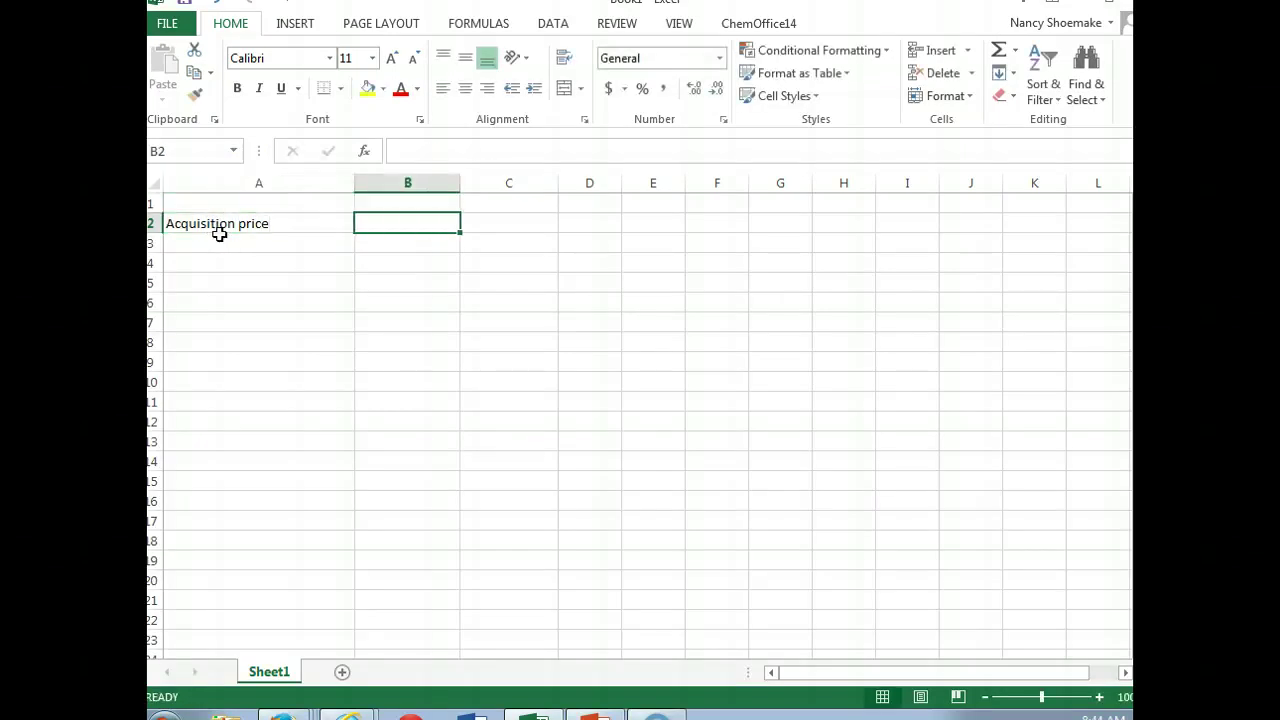
text($1,600)
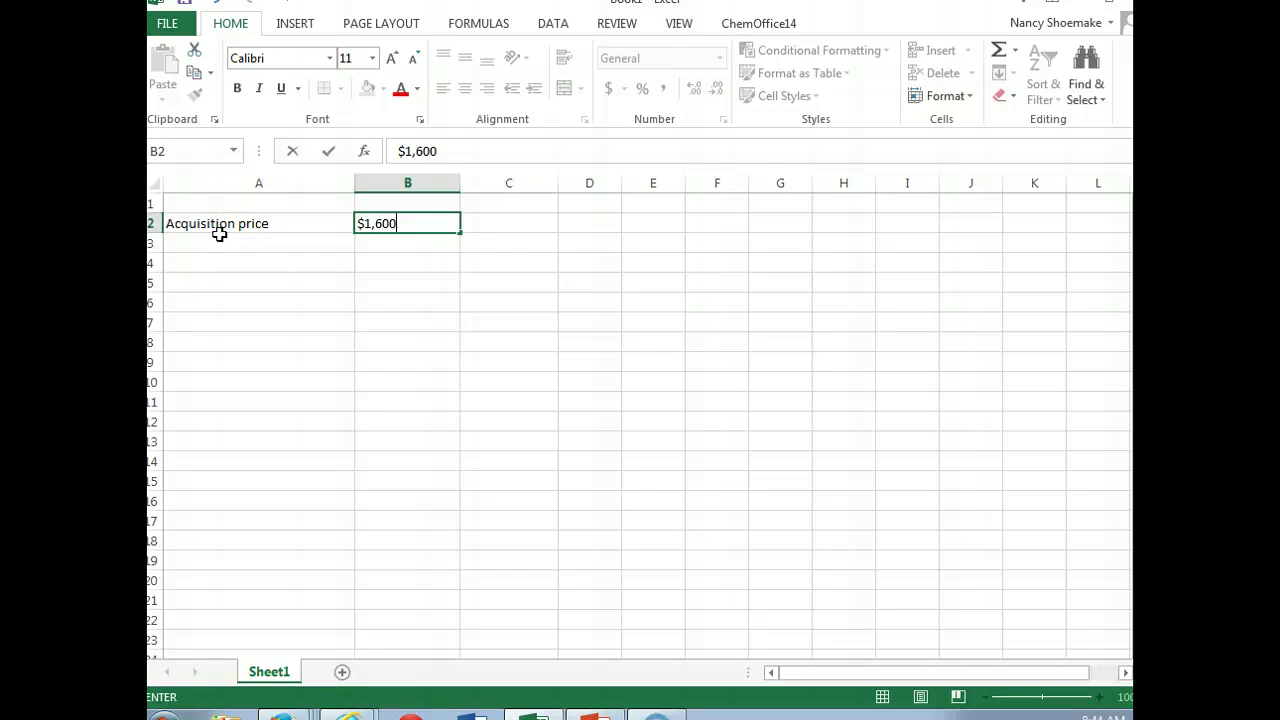
text(,000)
key(Return)
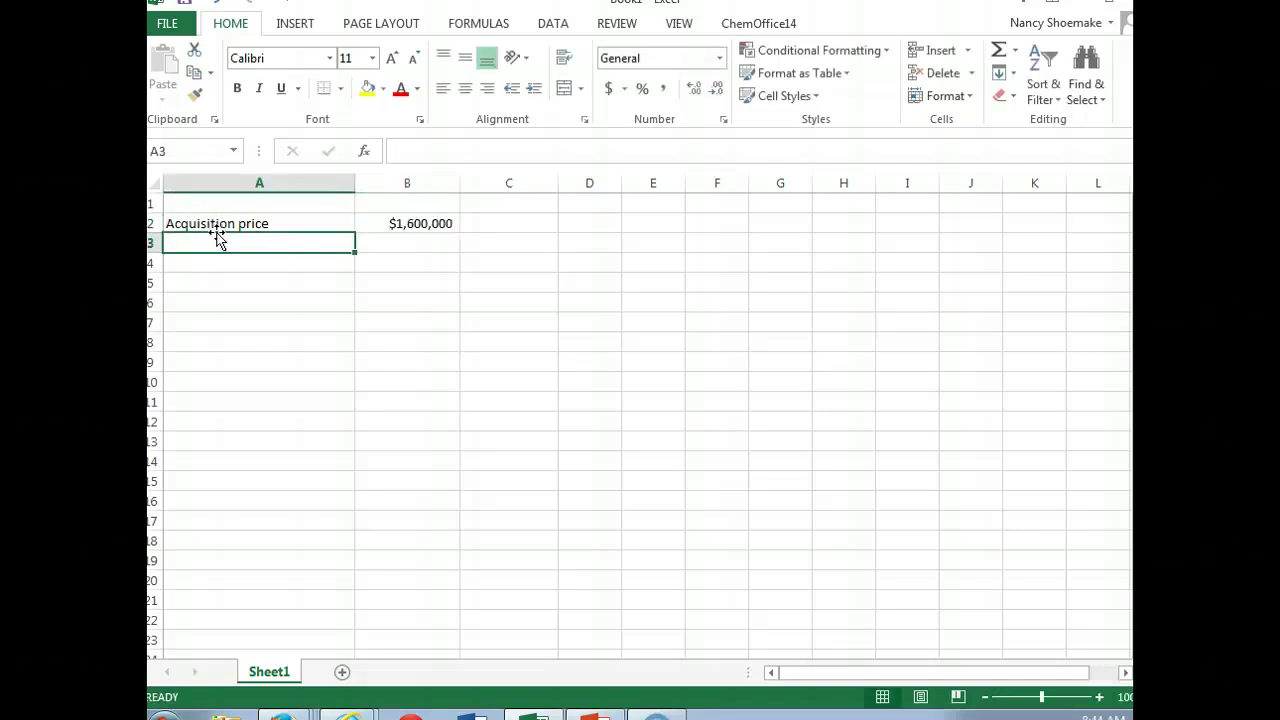
right_click(298, 715)
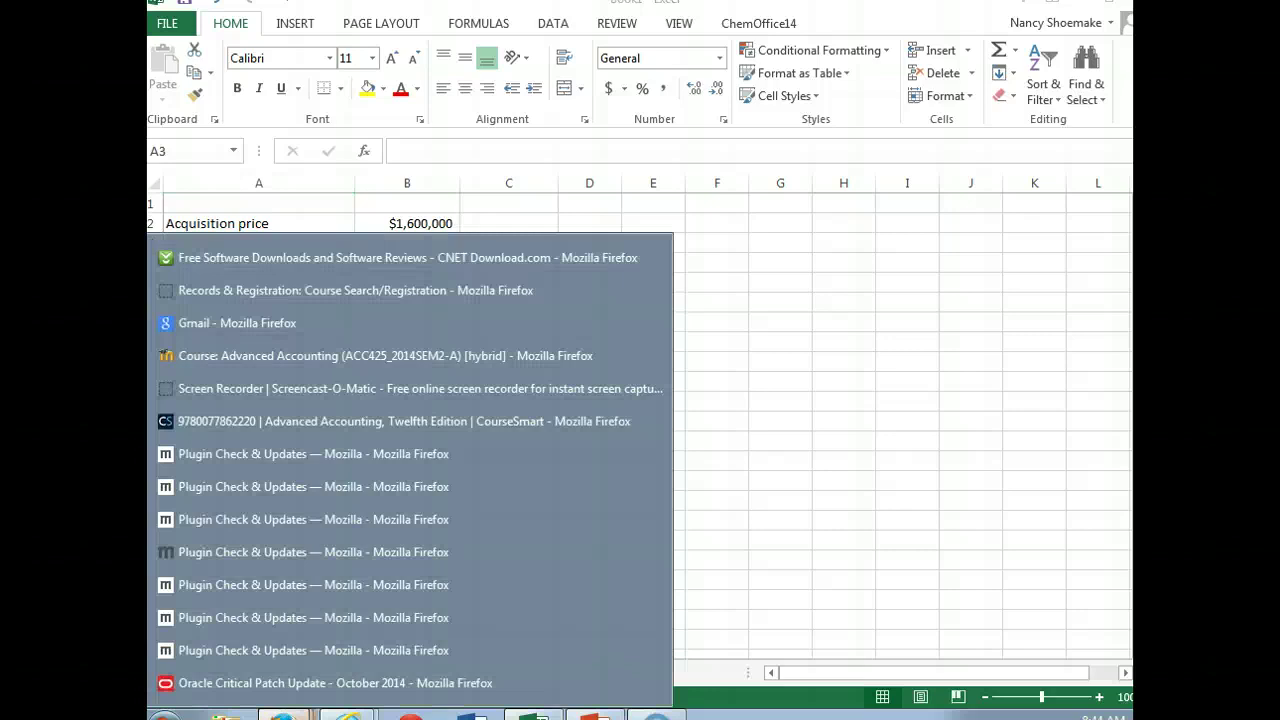
Step: Bring the CourseSmart reader showing page 29's Puckett–Harrison question back to the front
click(255, 421)
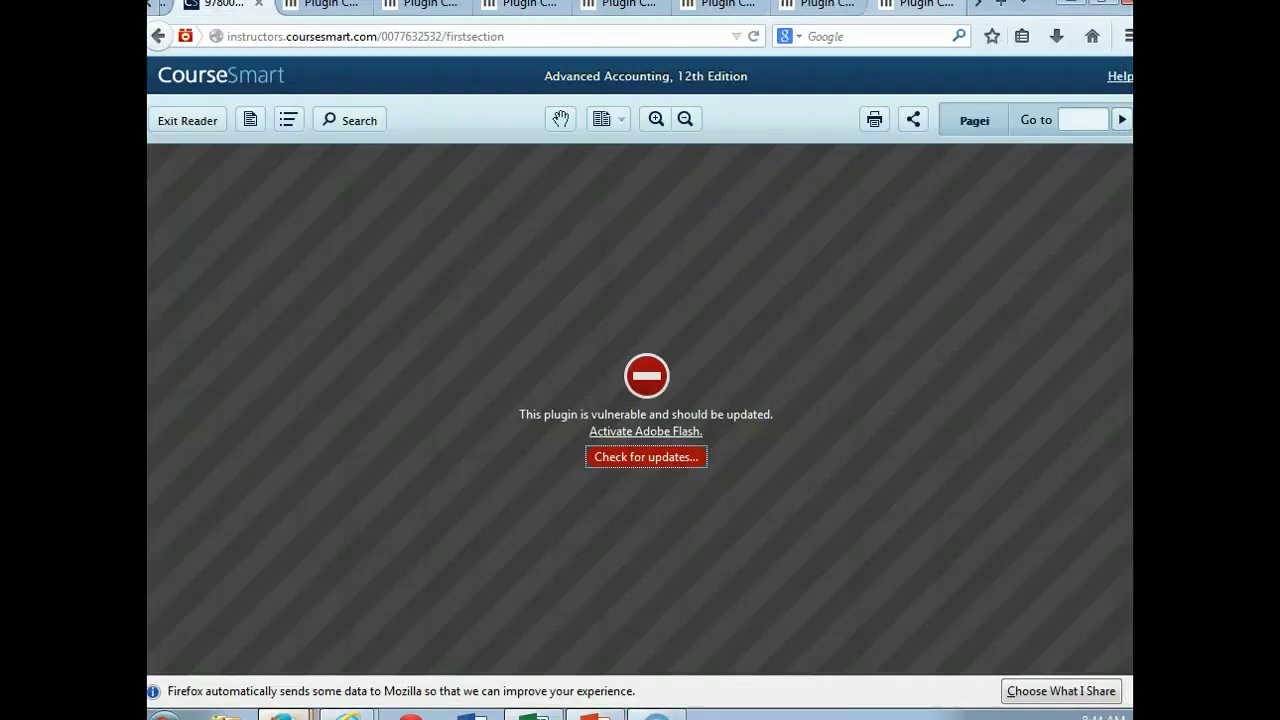
mouse_move(283, 714)
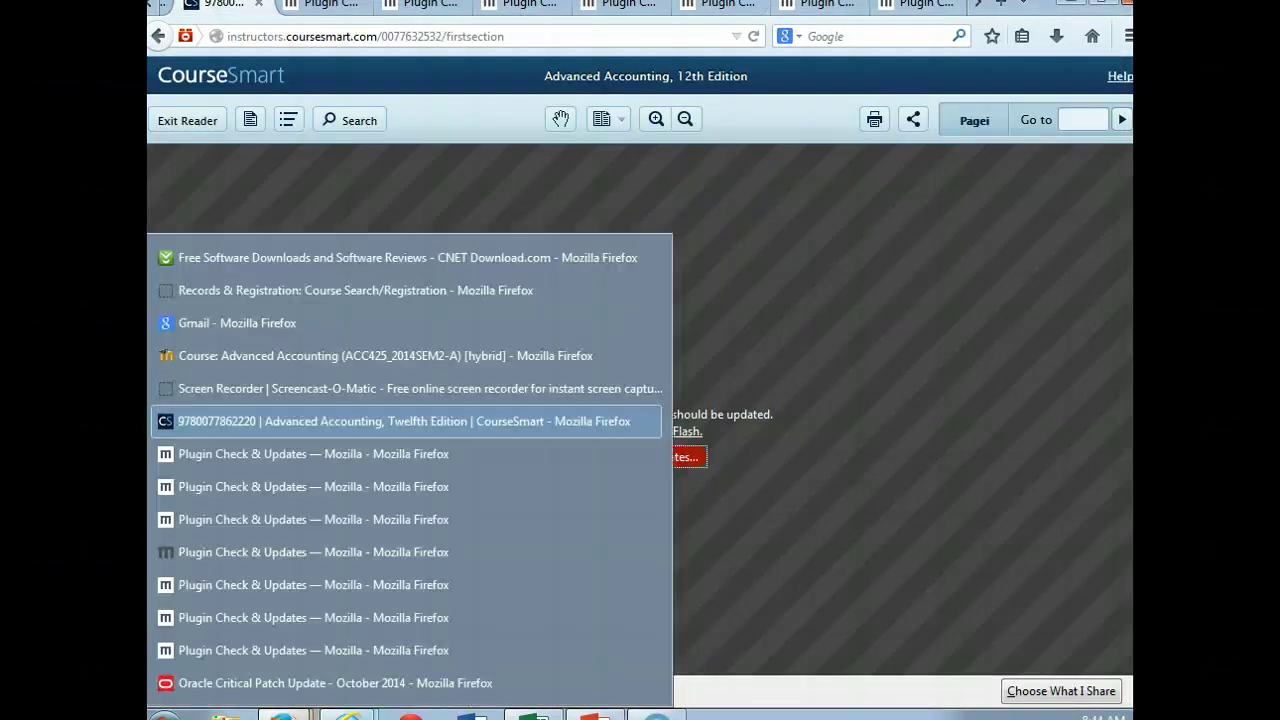
mouse_move(348, 714)
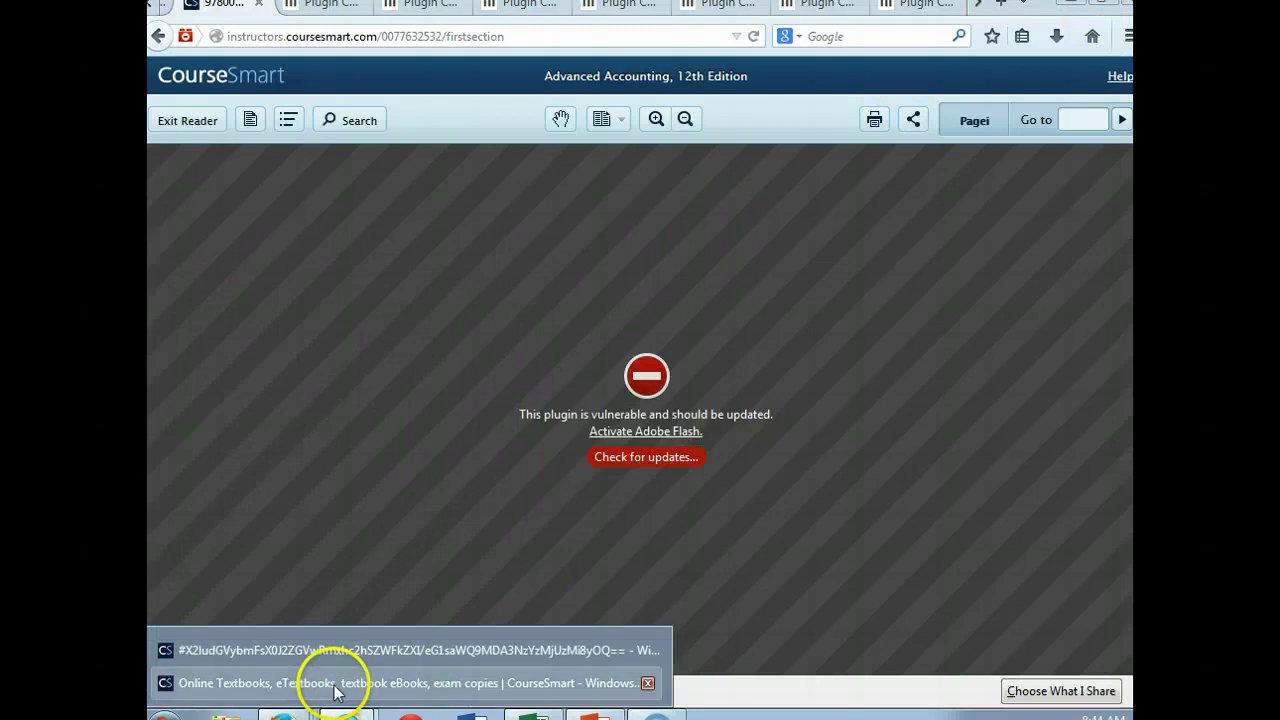
click(319, 653)
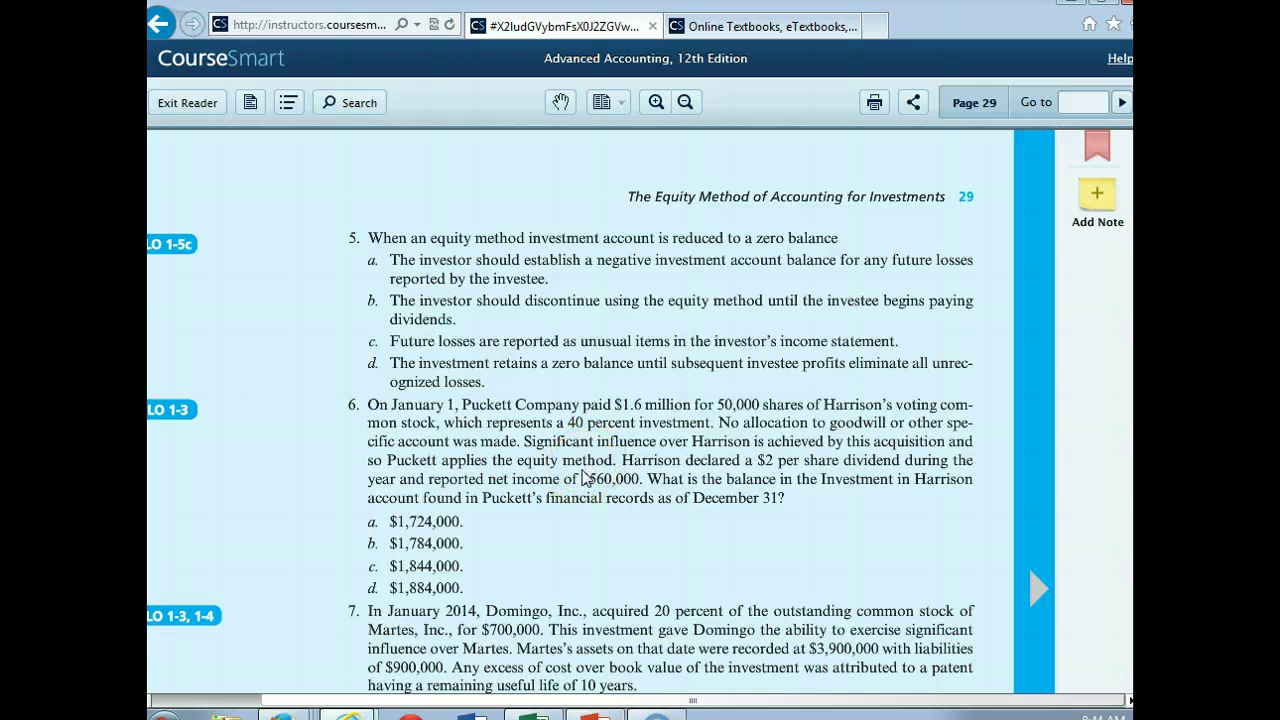
Step: Add rows 'Equity income $560k x 40%' at 224000 and 'Dividends ($2 x 50000)' at -100000
click(530, 715)
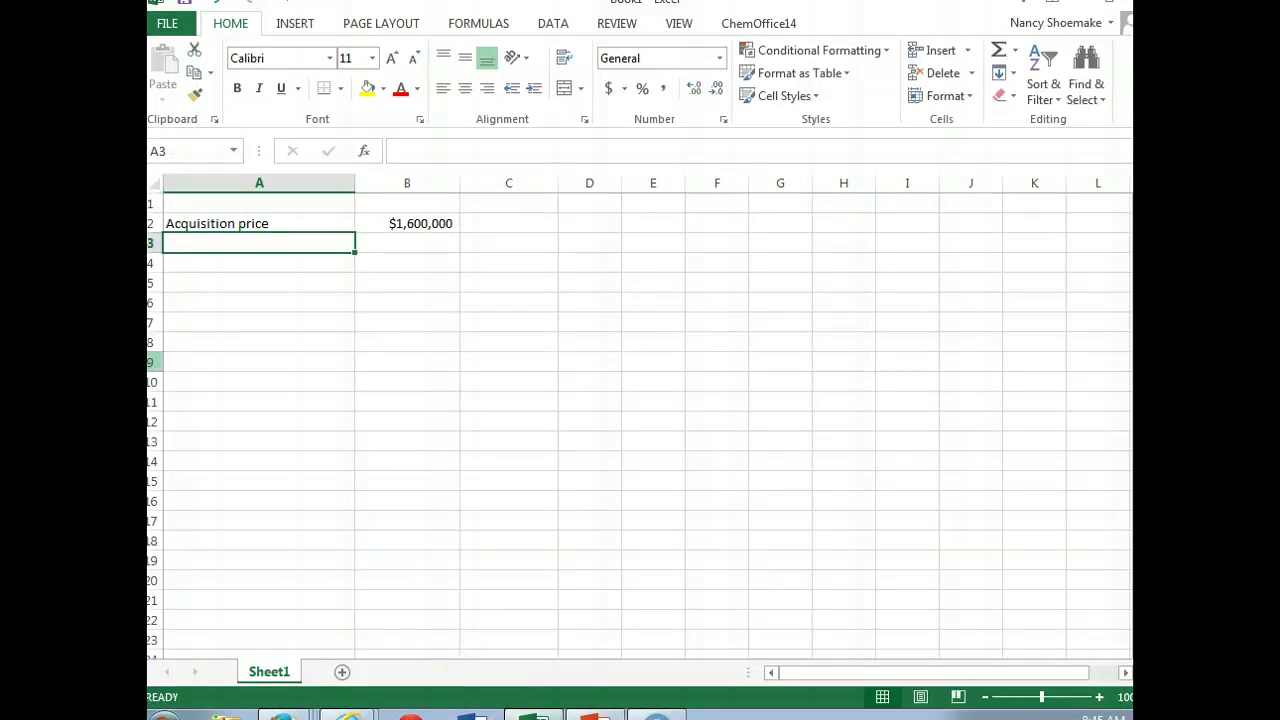
text(Eq)
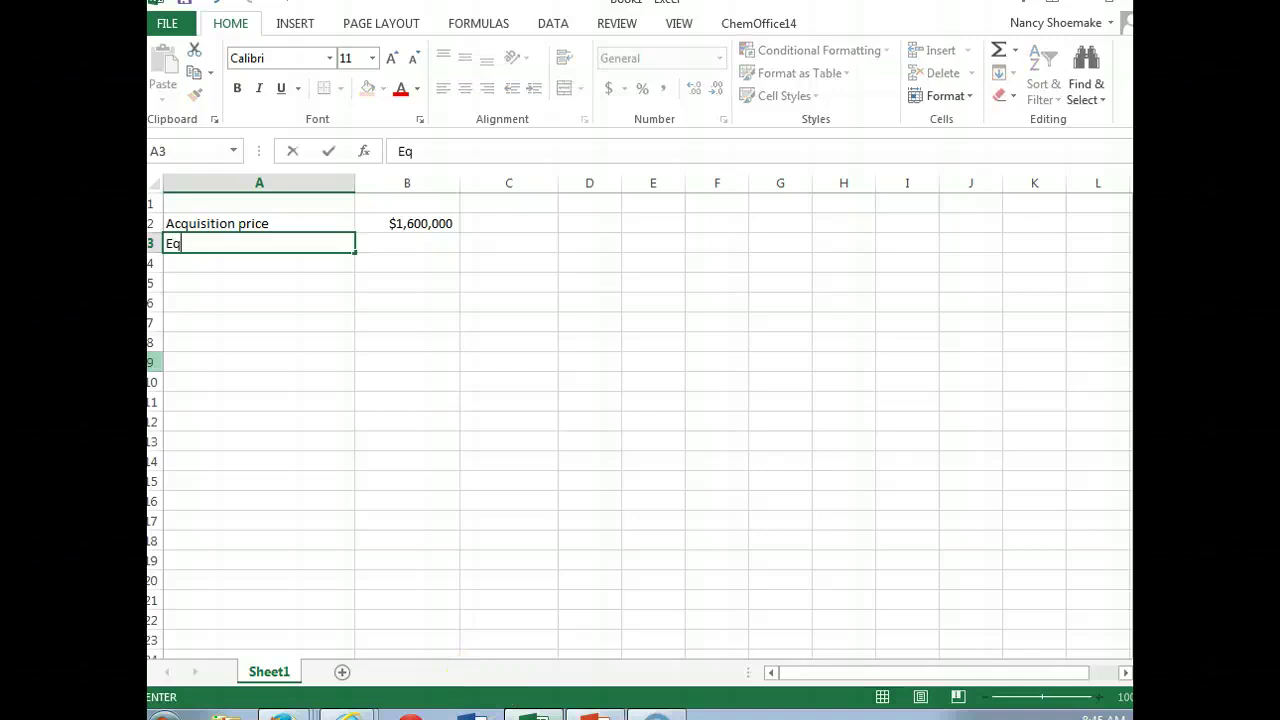
text(uity income )
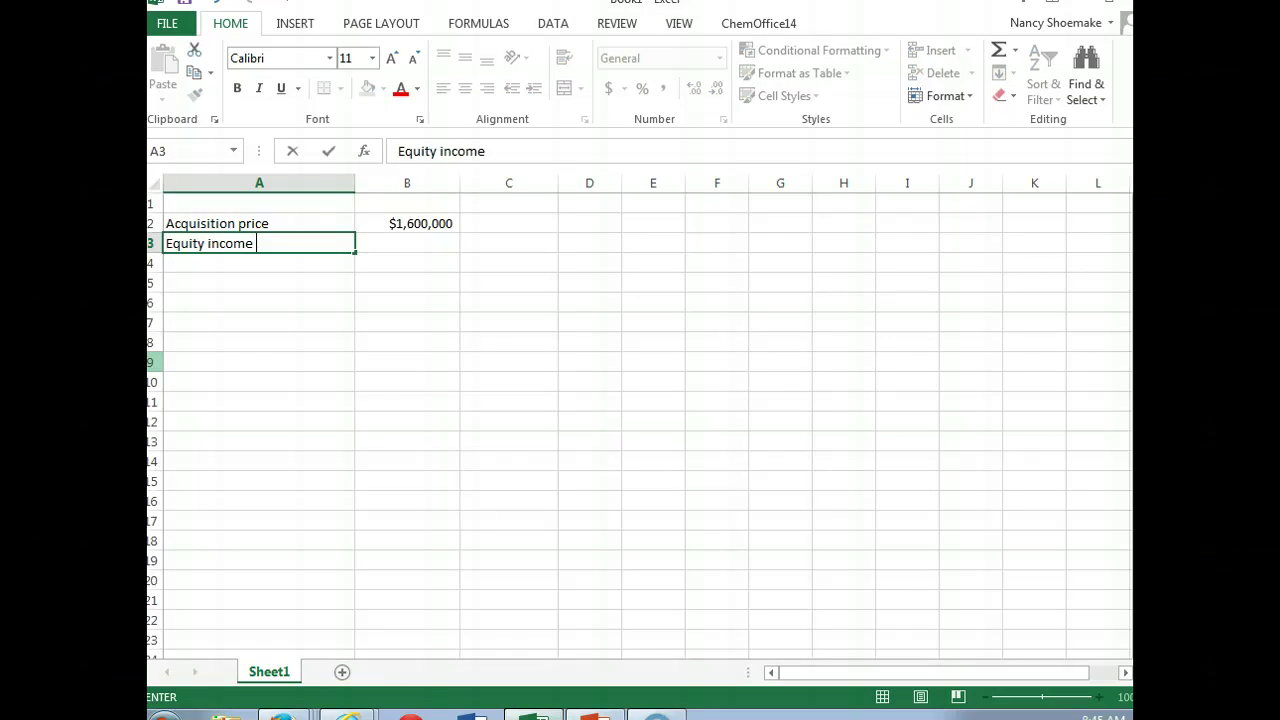
text($560k x 40%)
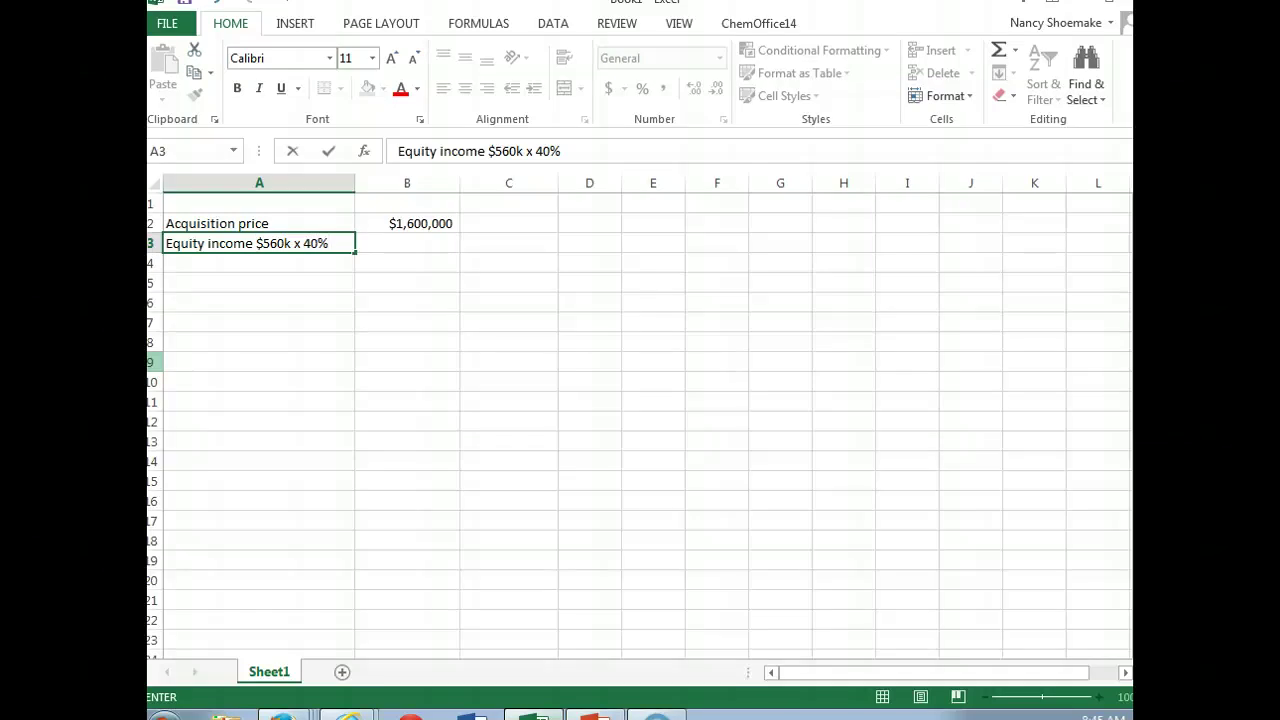
key(Tab)
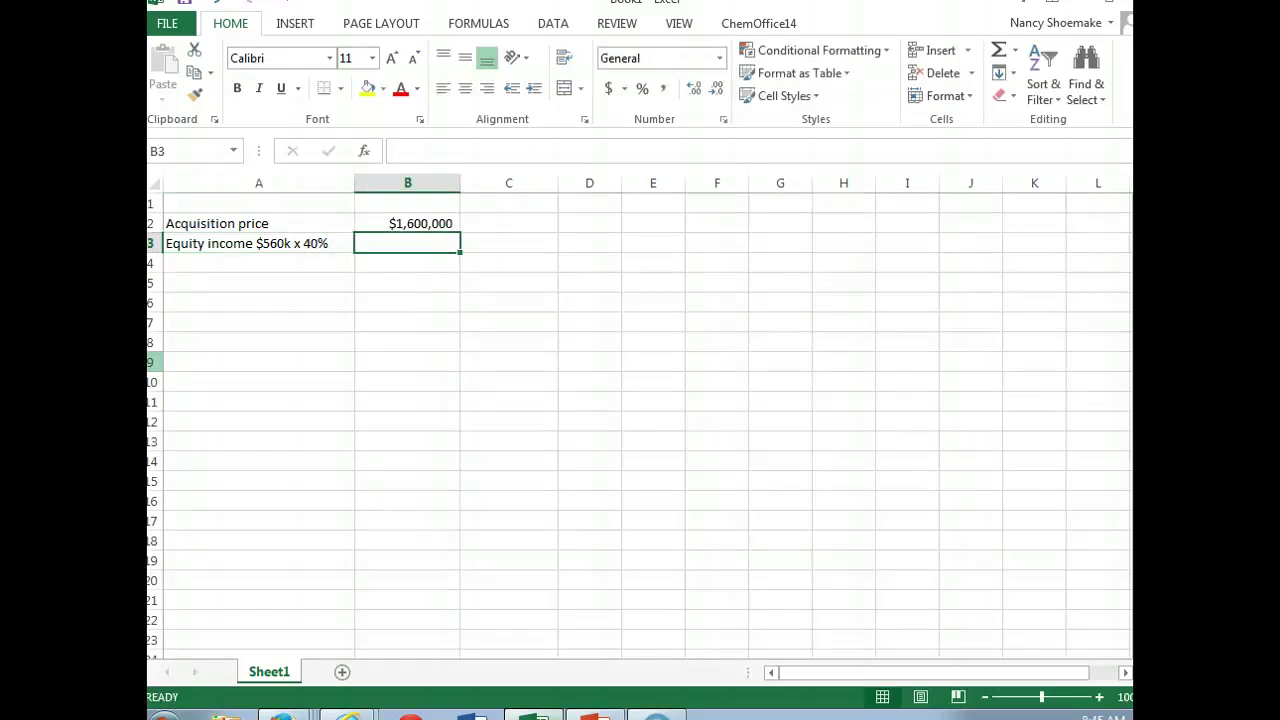
text(224)
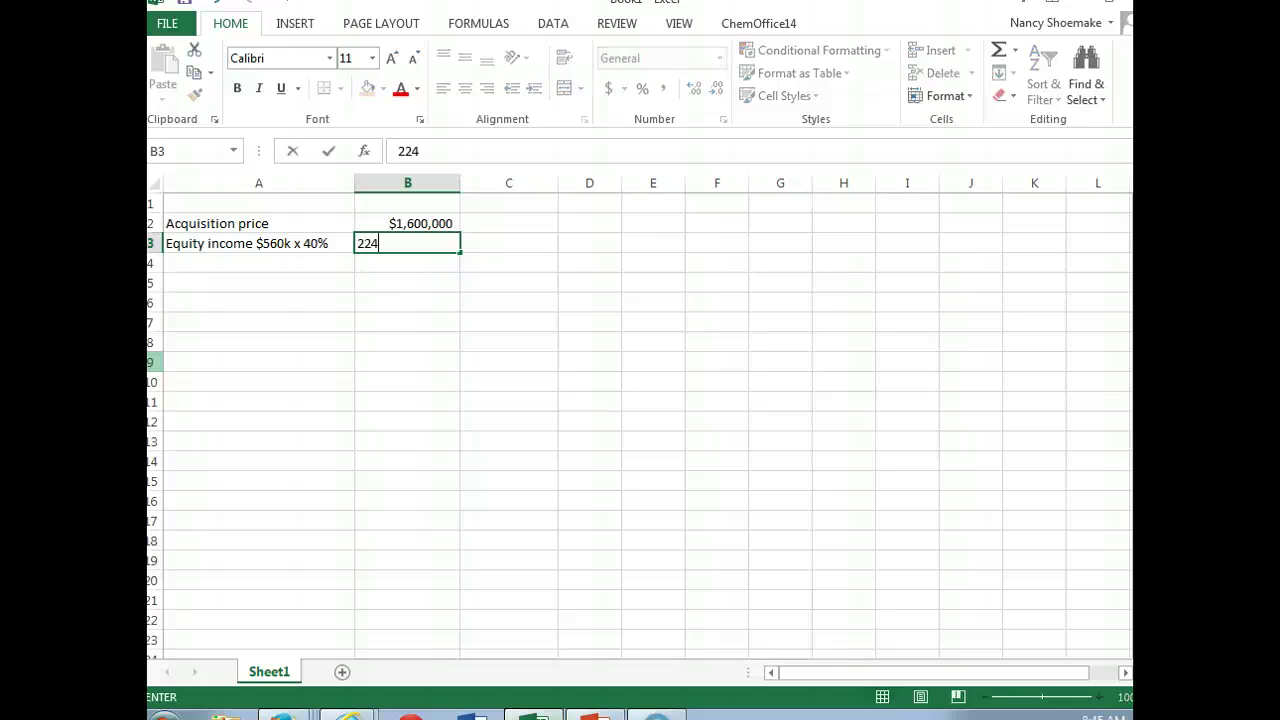
text(000)
key(Return)
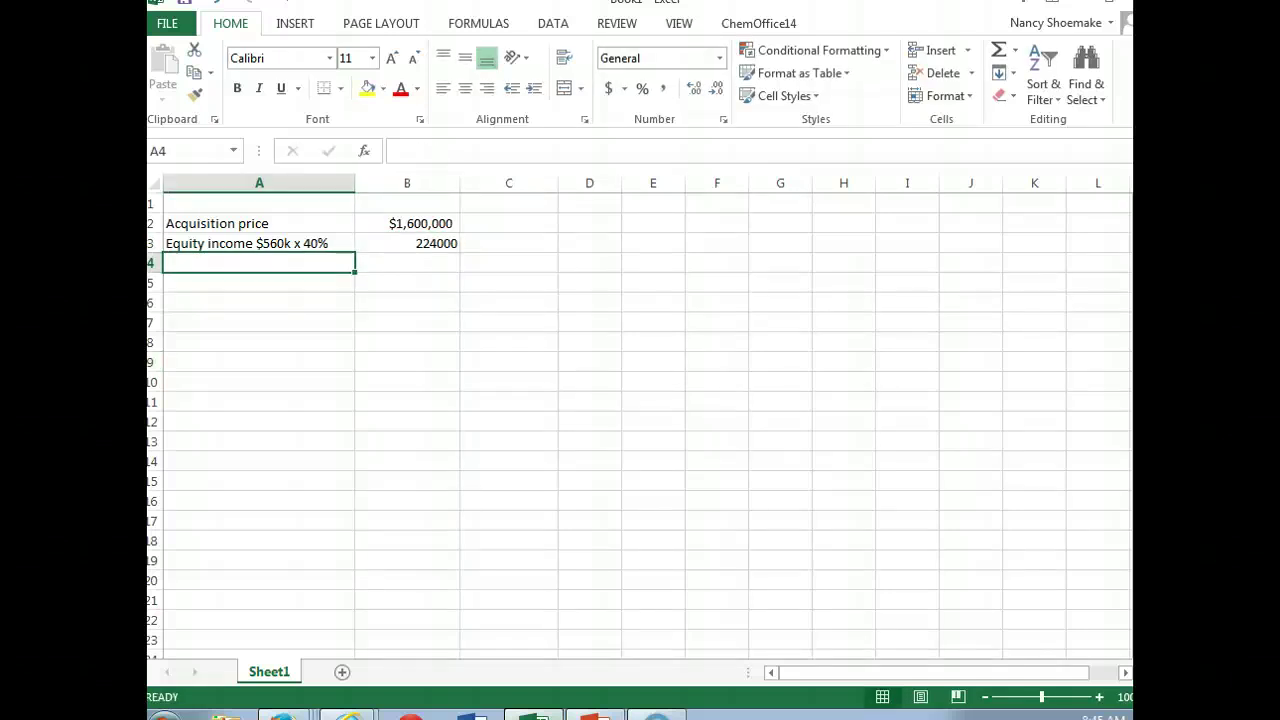
text(Div)
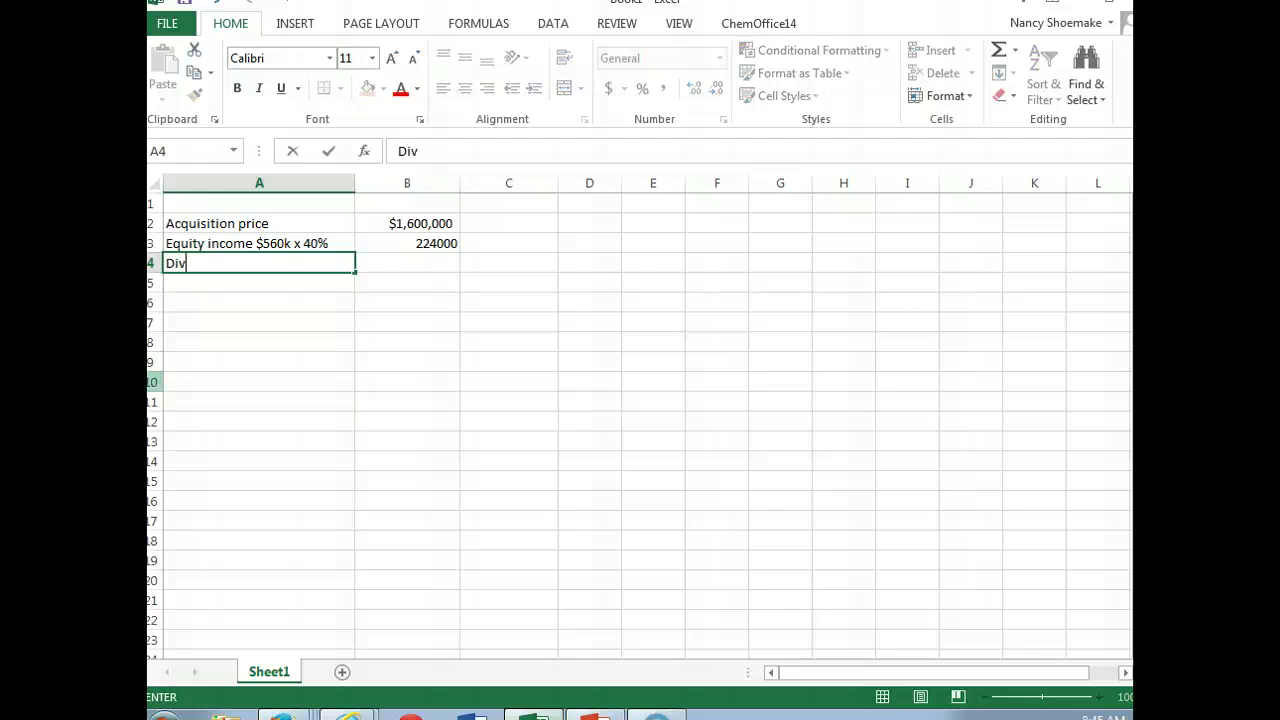
text(idends ($2)
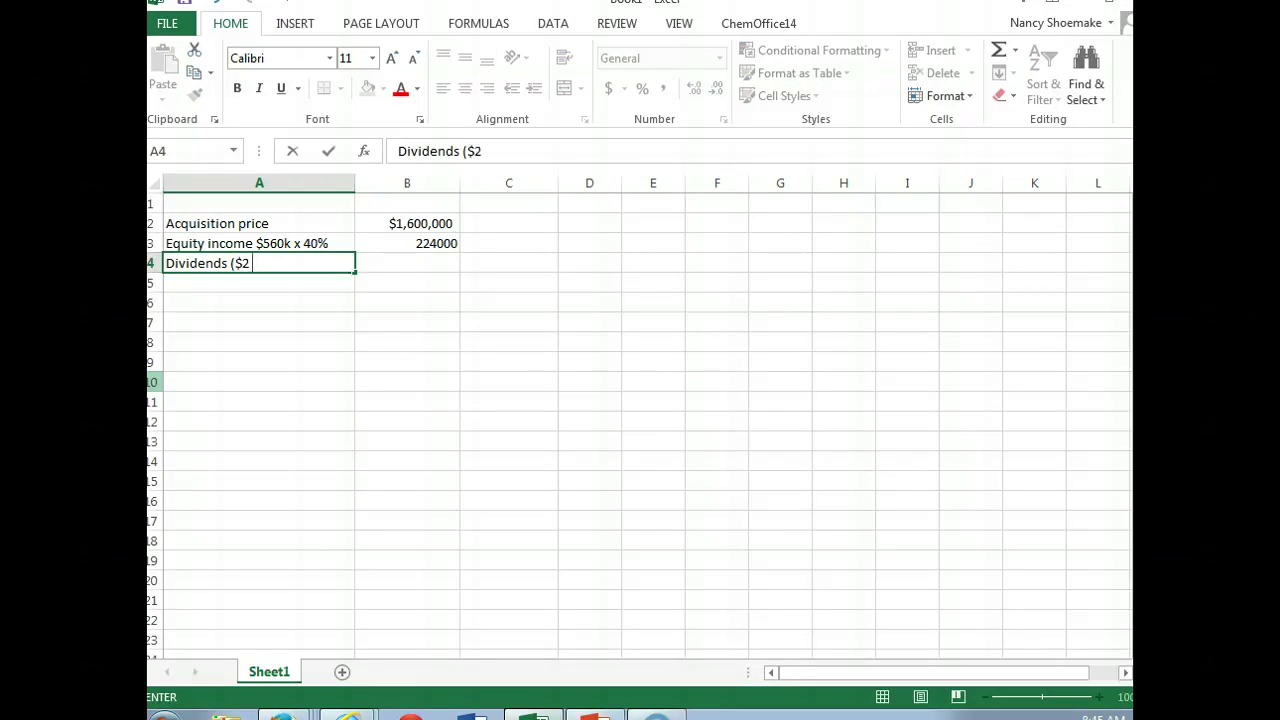
text( x 50000))
key(Tab)
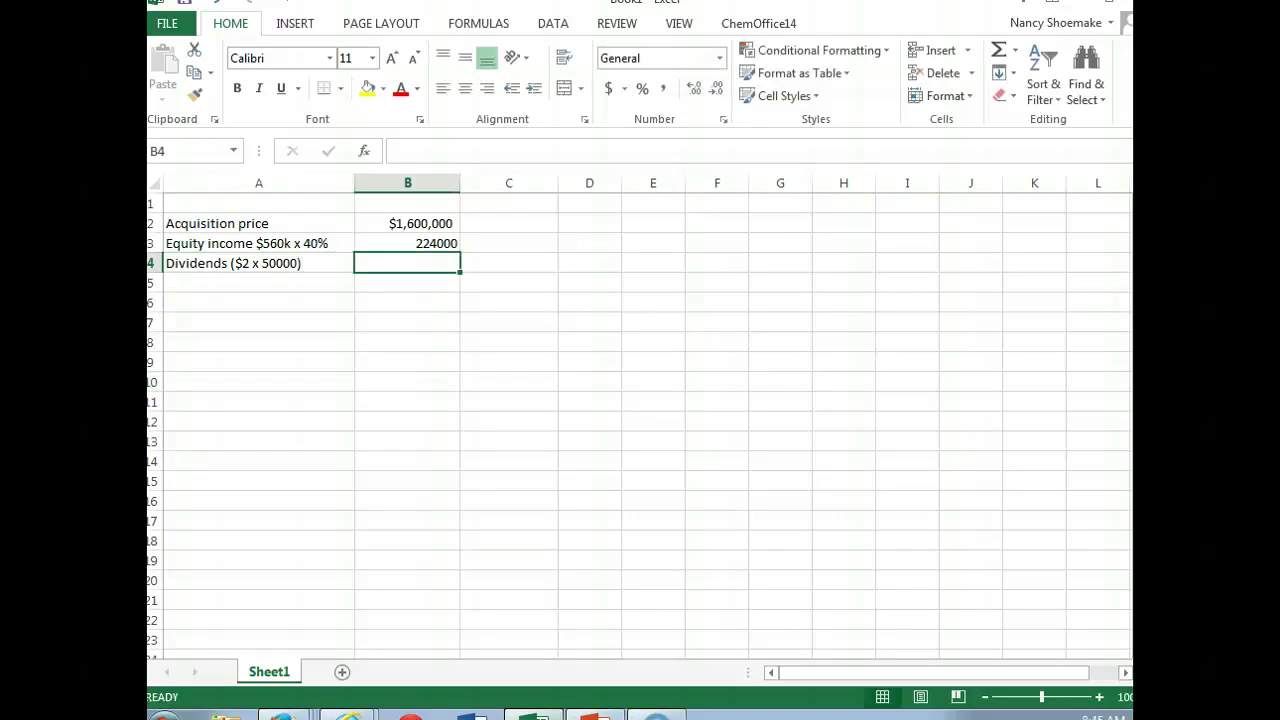
text(-10)
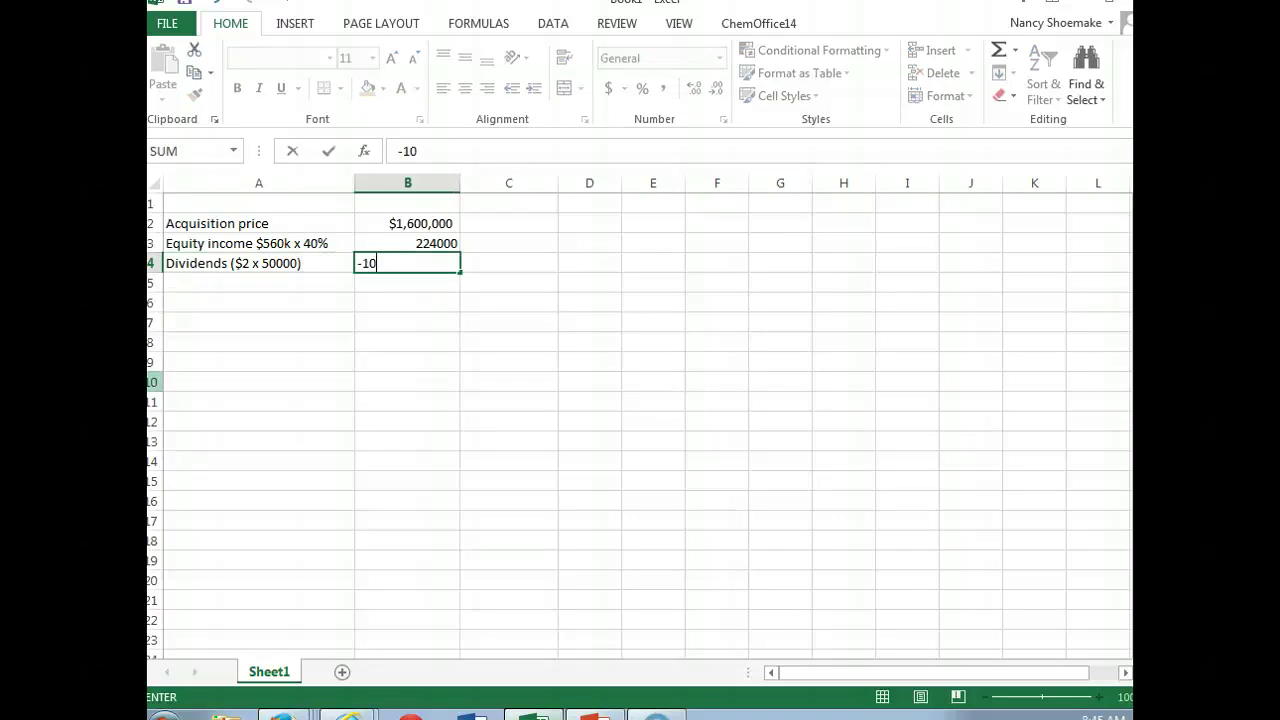
text(0000)
key(Return)
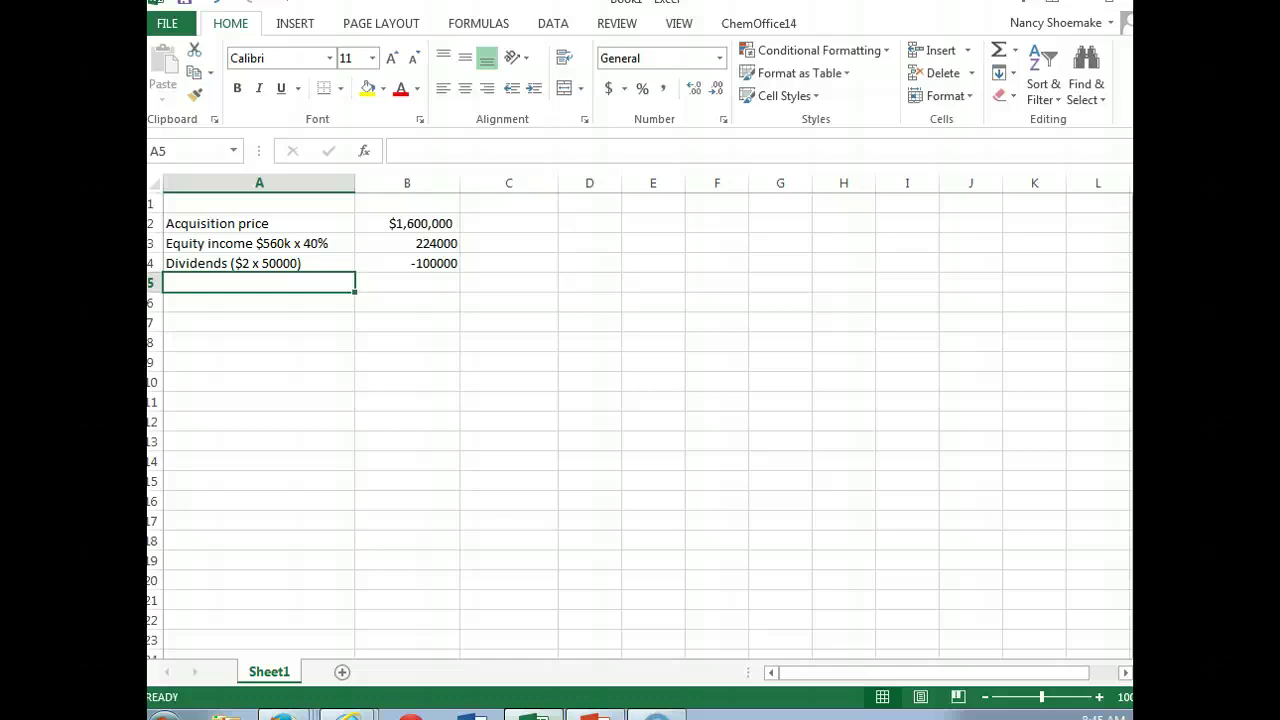
Step: Label row 5 'Investment in Harrison 12/31' and AutoSum it to 1,724,000
text(Invest)
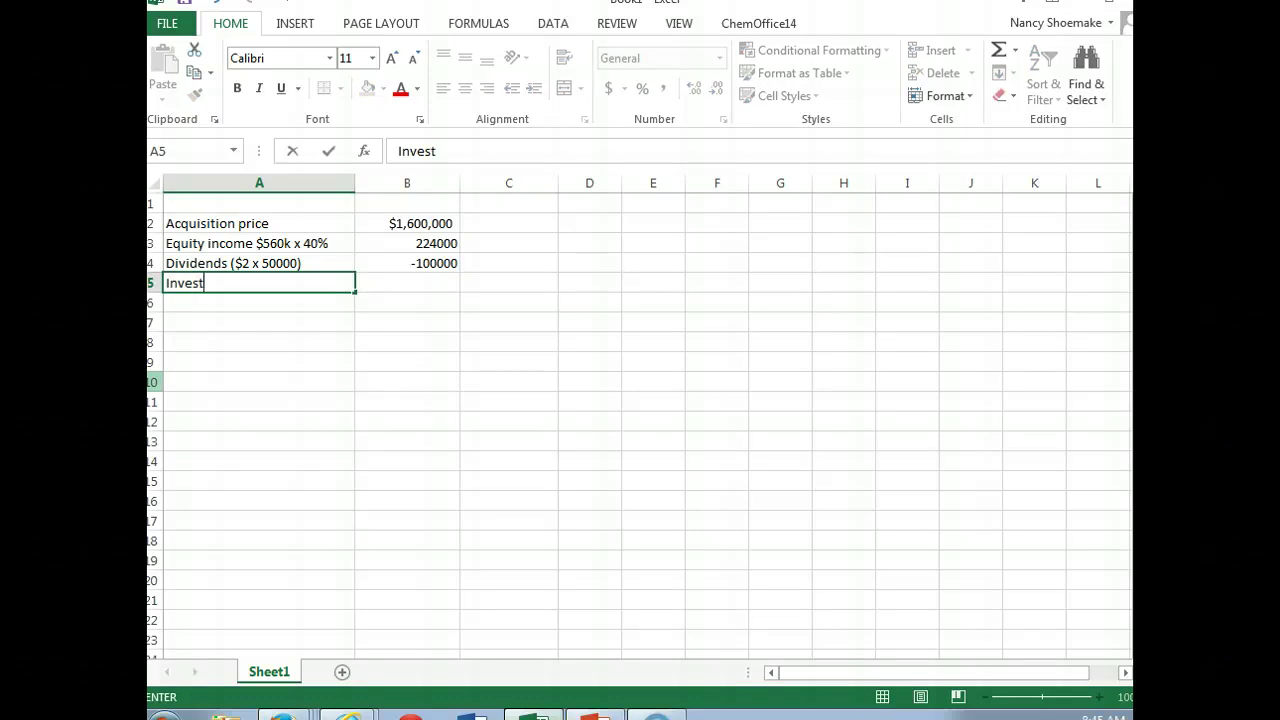
text(ment in H)
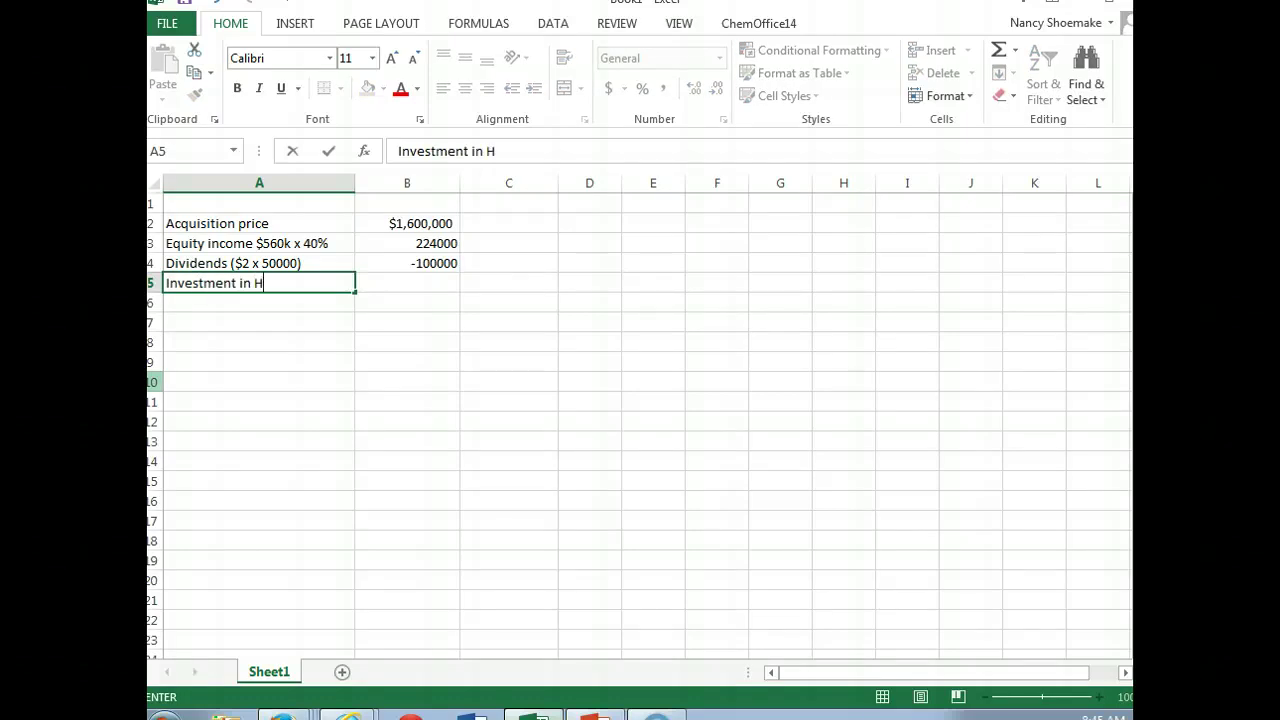
text(arrison 12/31)
key(Tab)
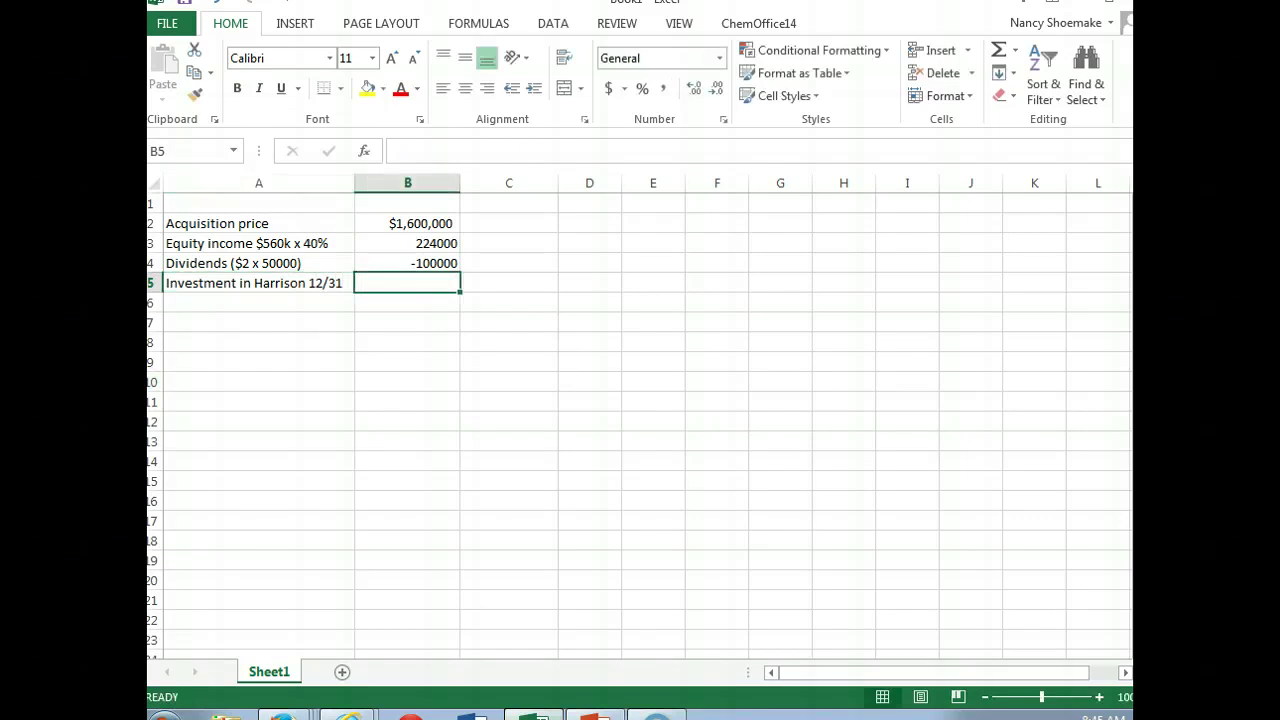
click(998, 52)
key(Return)
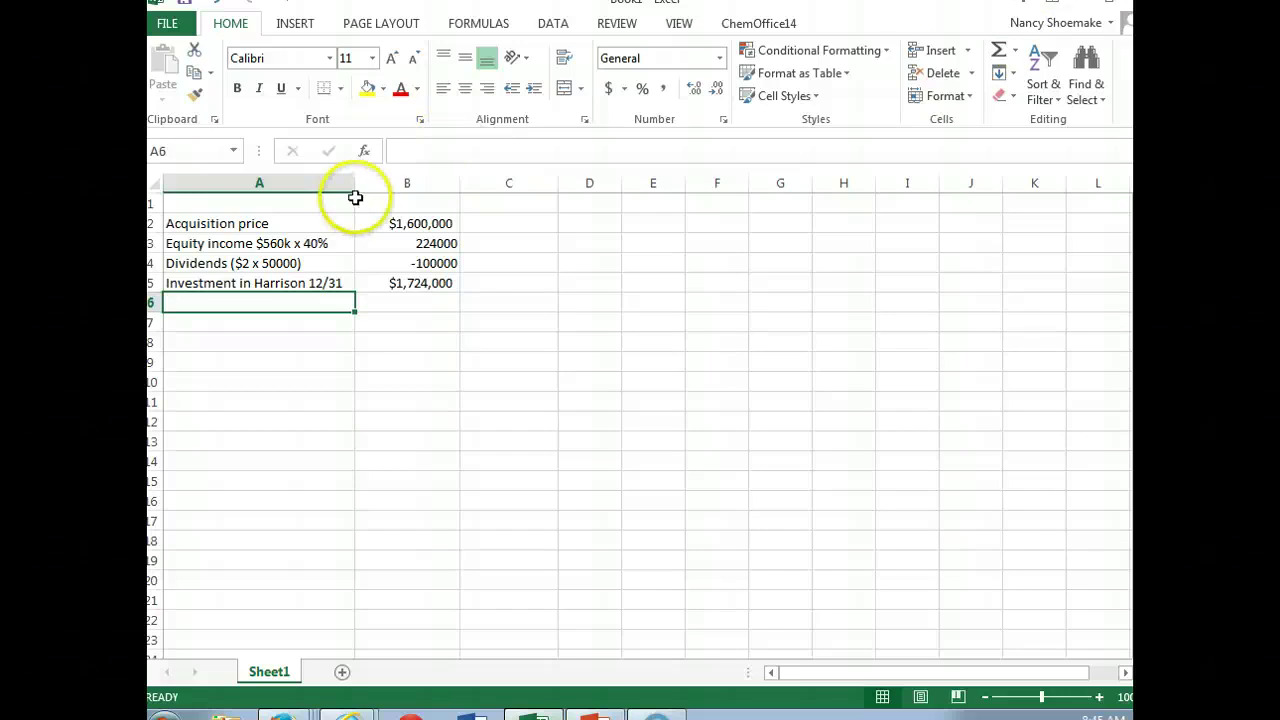
Step: Apply Comma Style to column B, underline B4, then return to the CourseSmart page
click(392, 180)
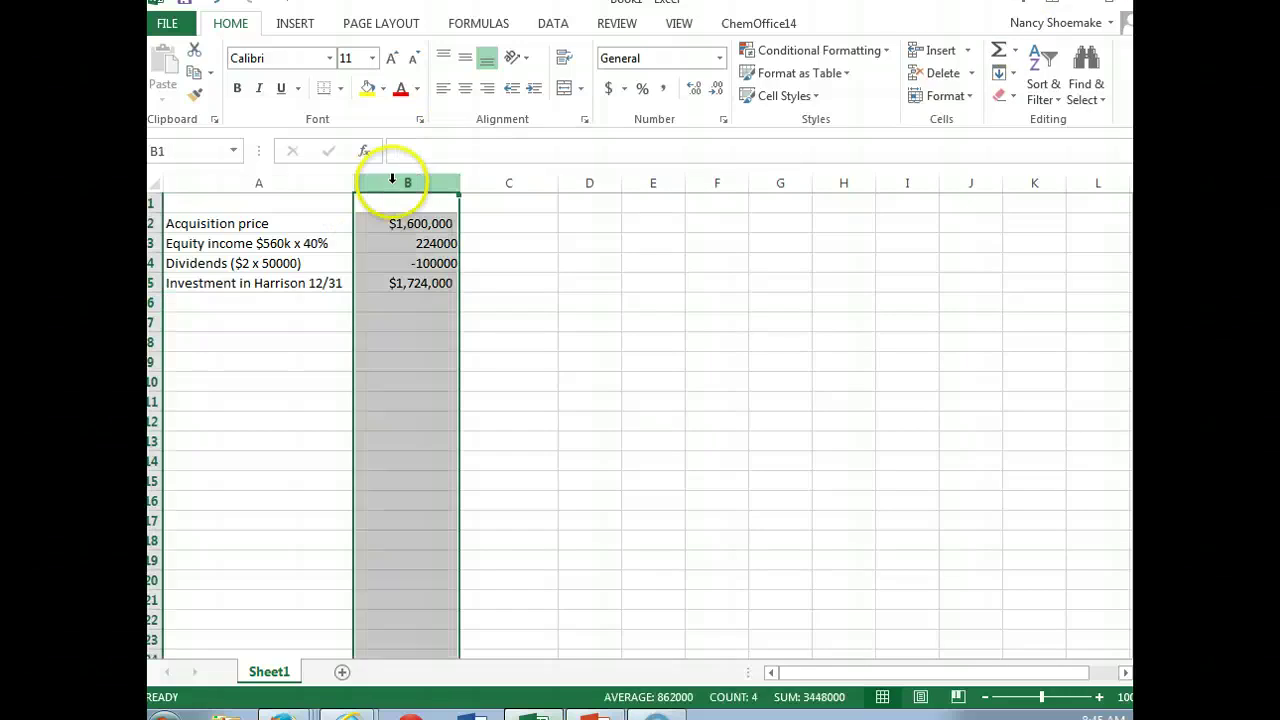
click(666, 91)
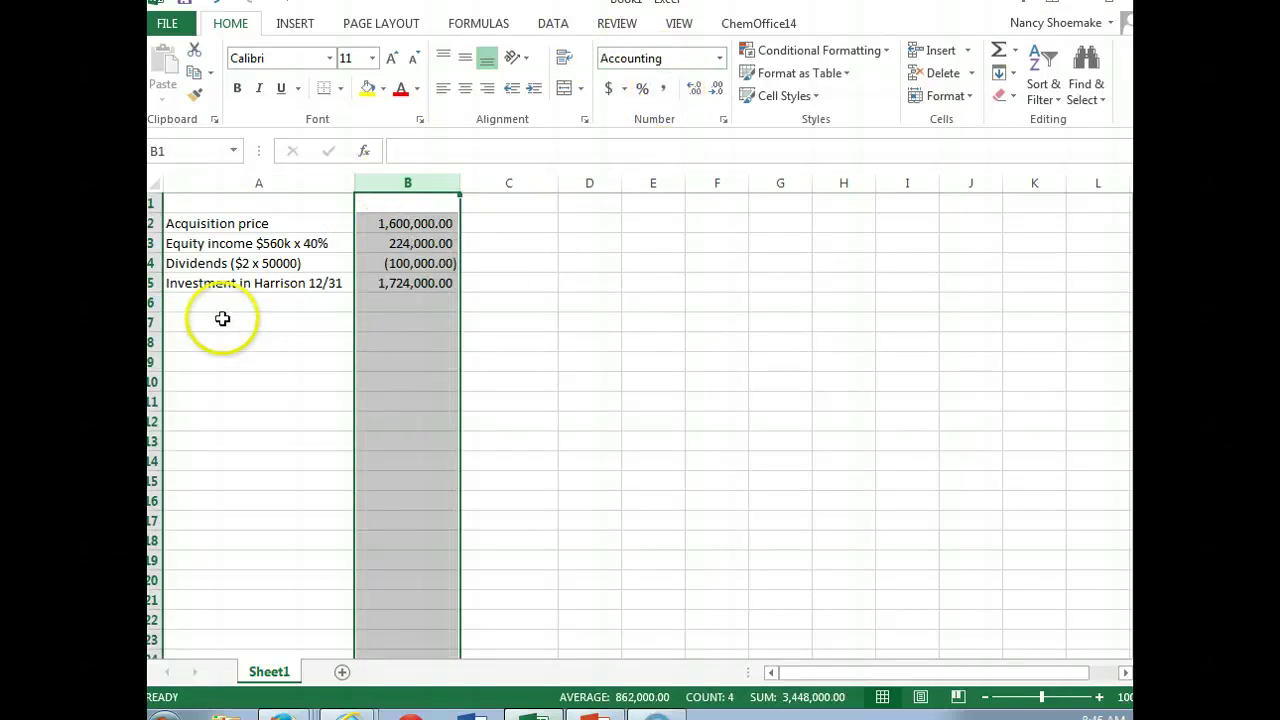
click(416, 264)
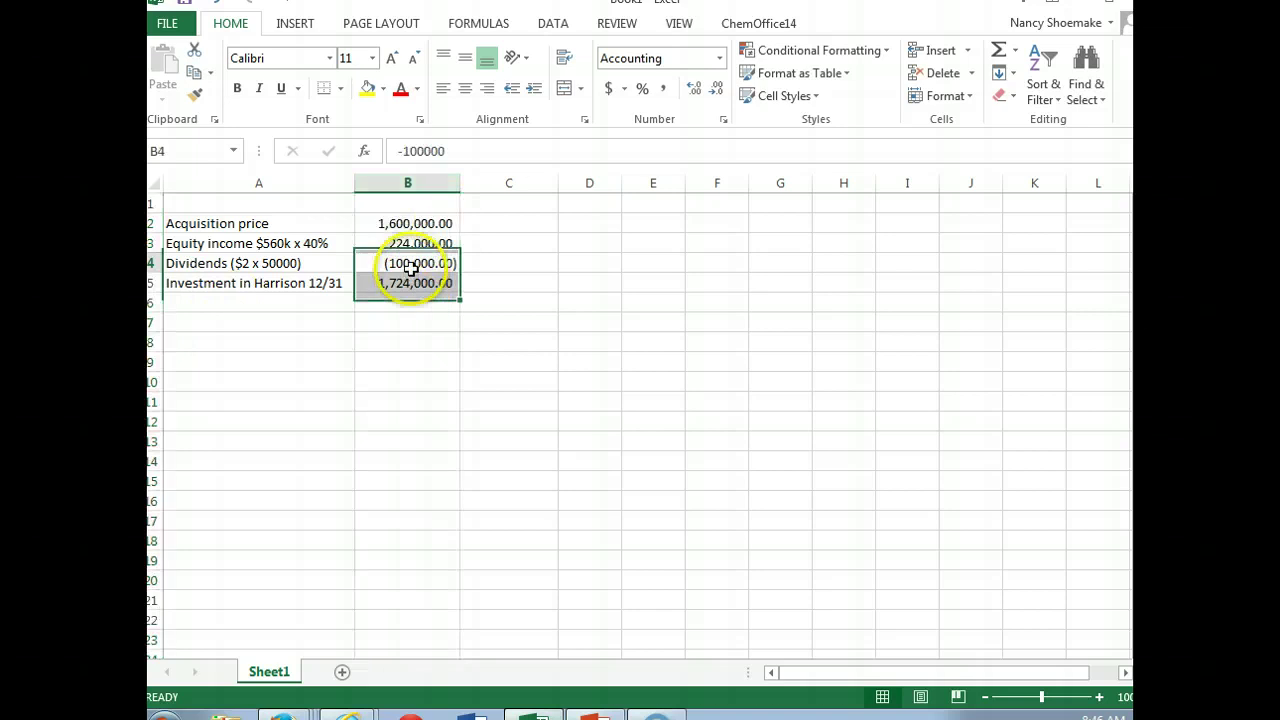
click(281, 88)
click(291, 362)
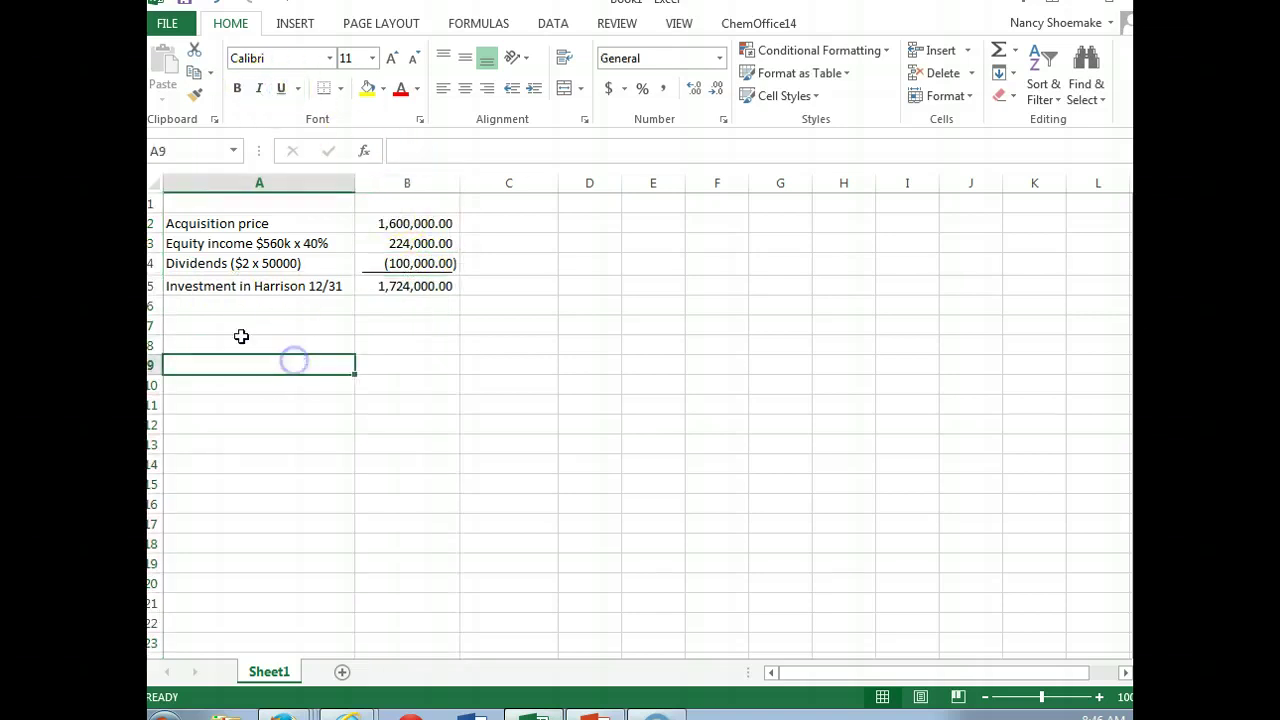
click(223, 328)
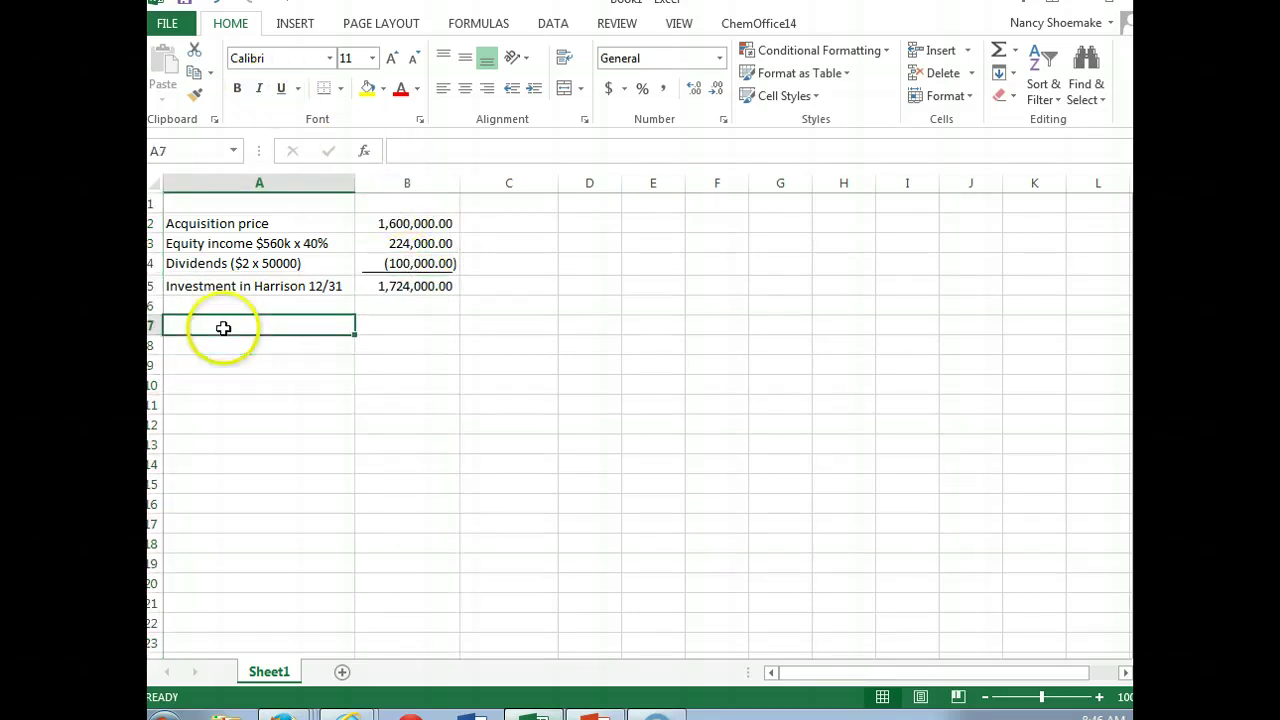
click(347, 712)
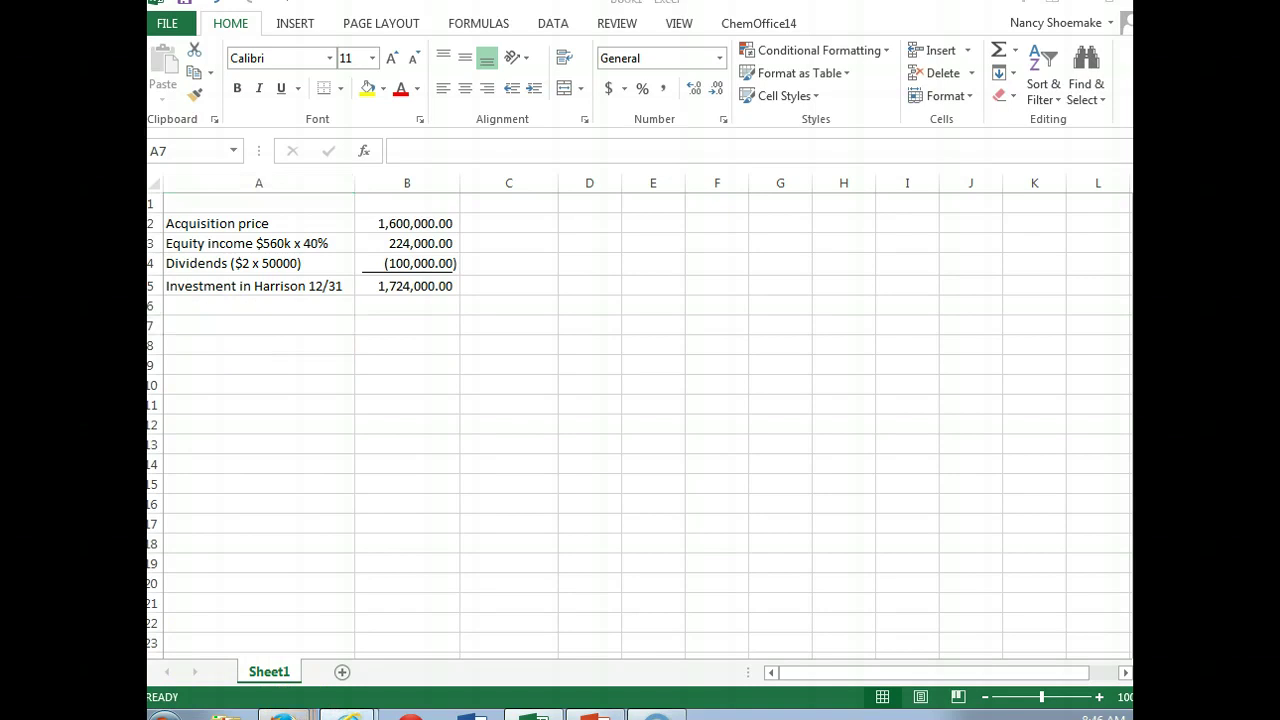
click(312, 652)
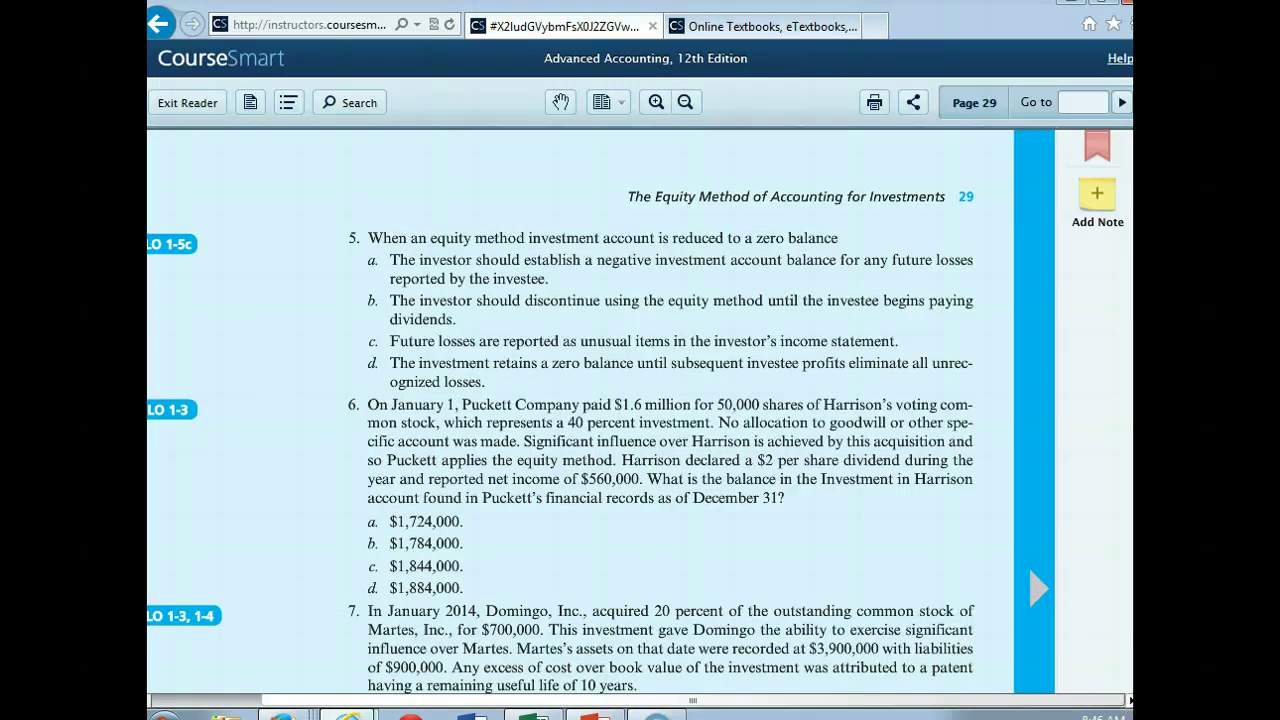
Step: Scroll page 29 down to questions 7 and 8, then return to the Excel workbook
scroll(640, 410, down, 5)
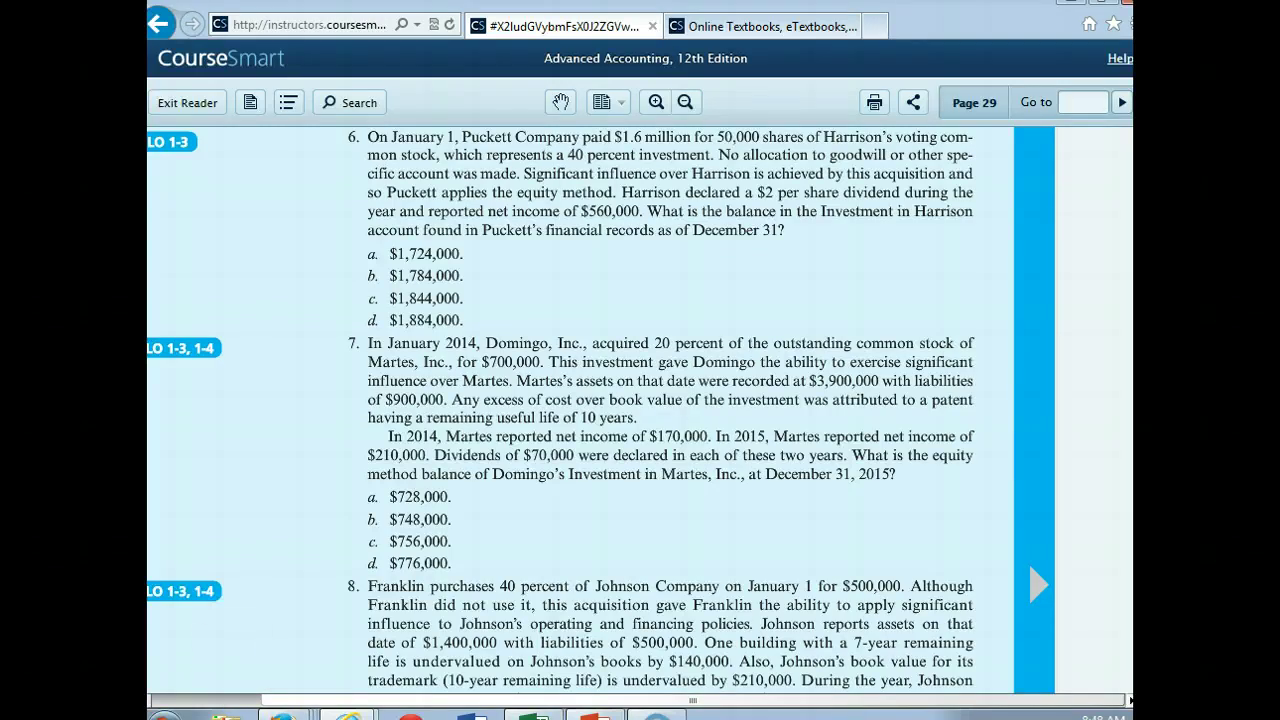
click(533, 712)
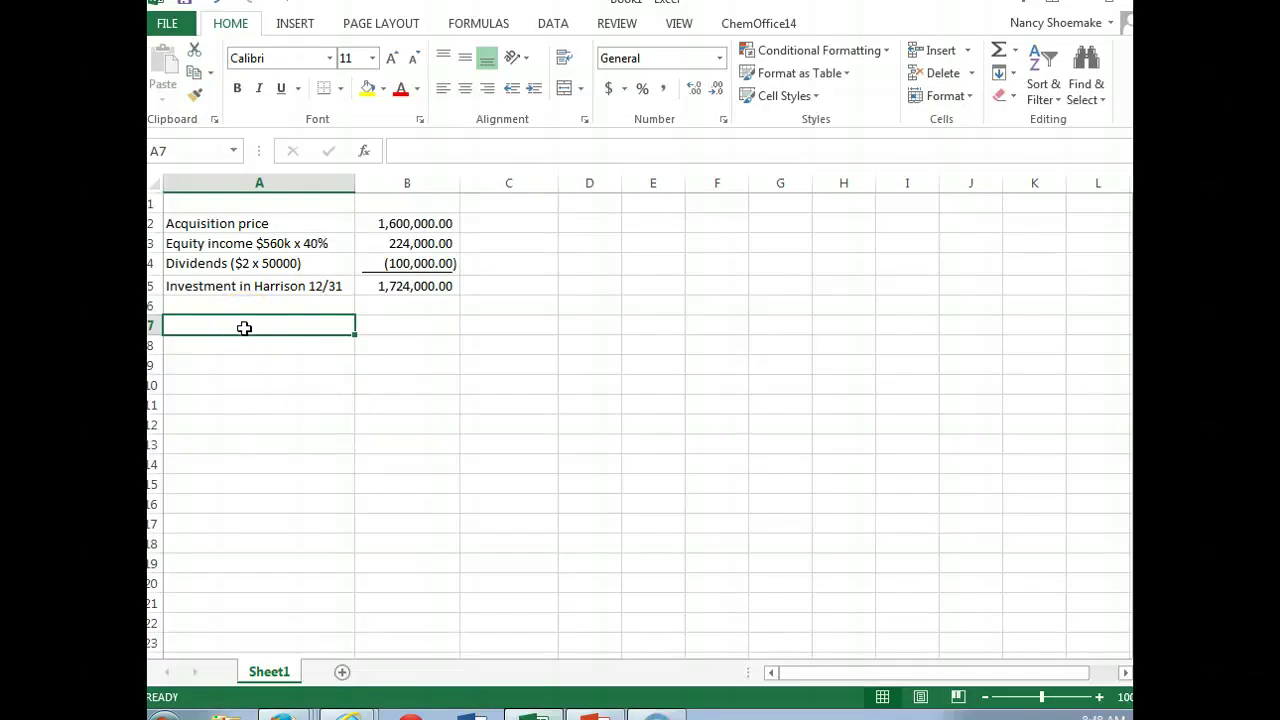
Step: After checking the textbook, enter 'Acquisition price' with 700,000 in row 7
click(348, 712)
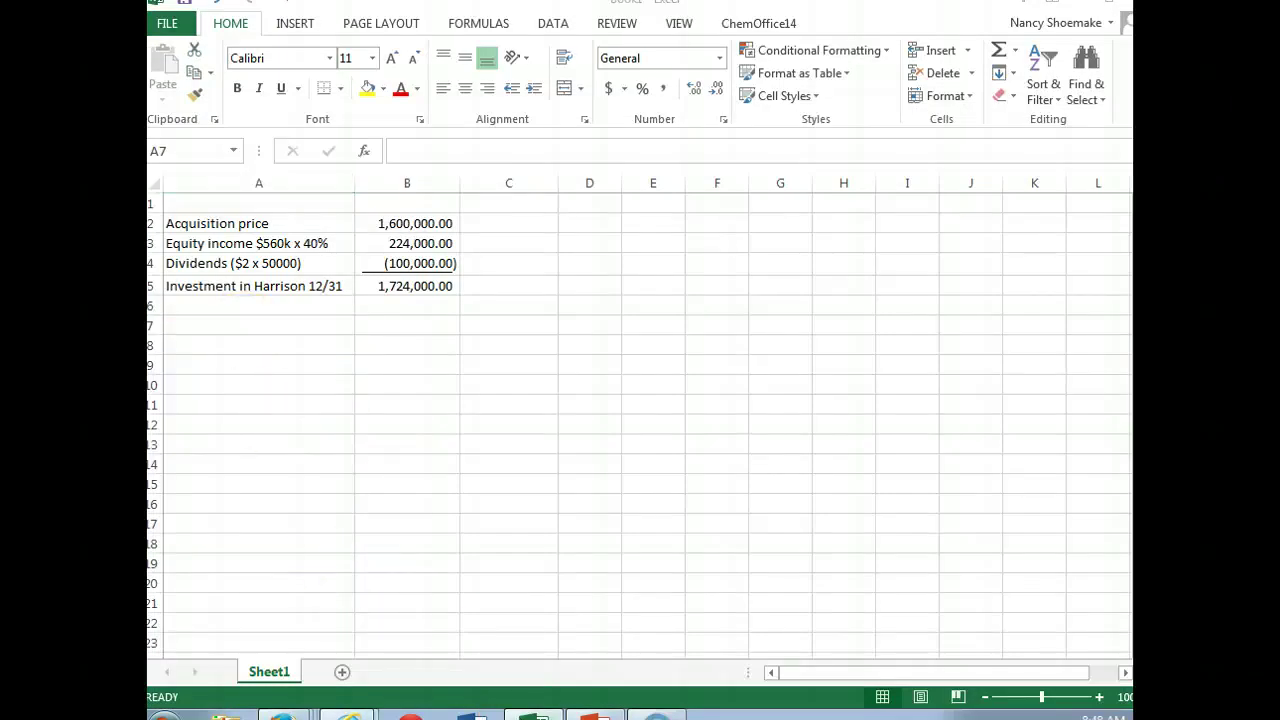
click(345, 650)
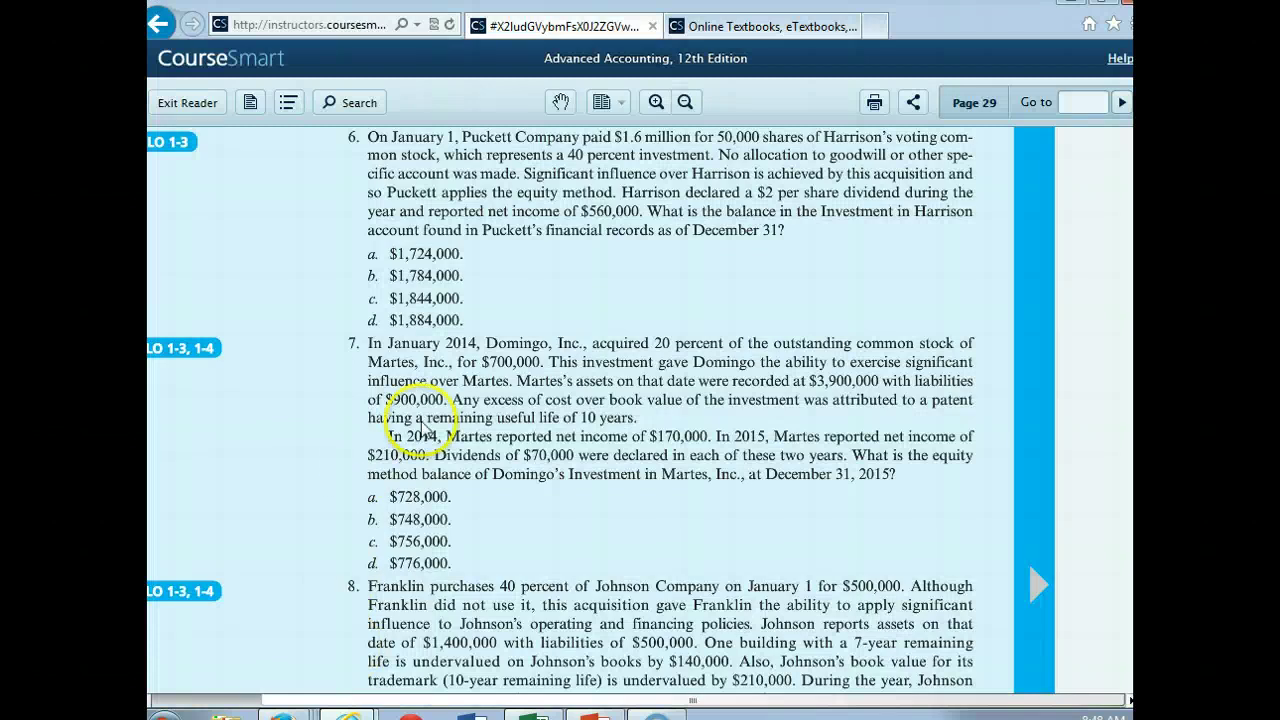
click(533, 712)
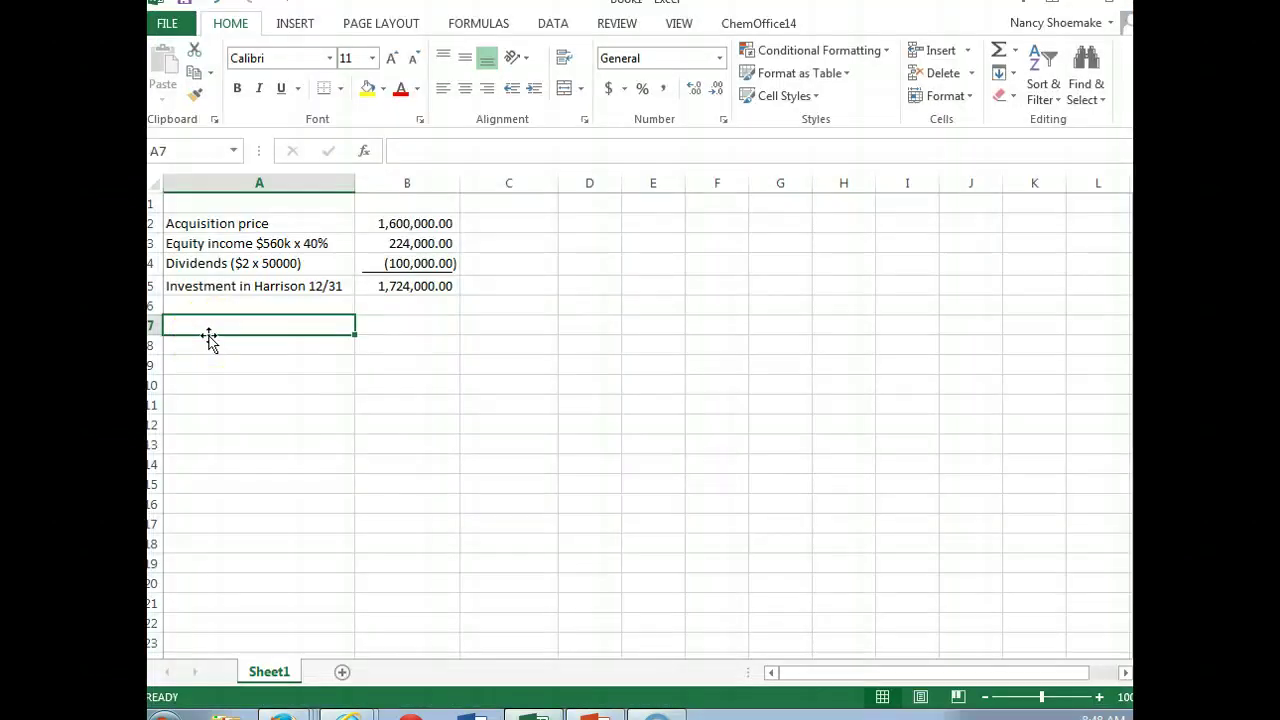
text(Acquisiti)
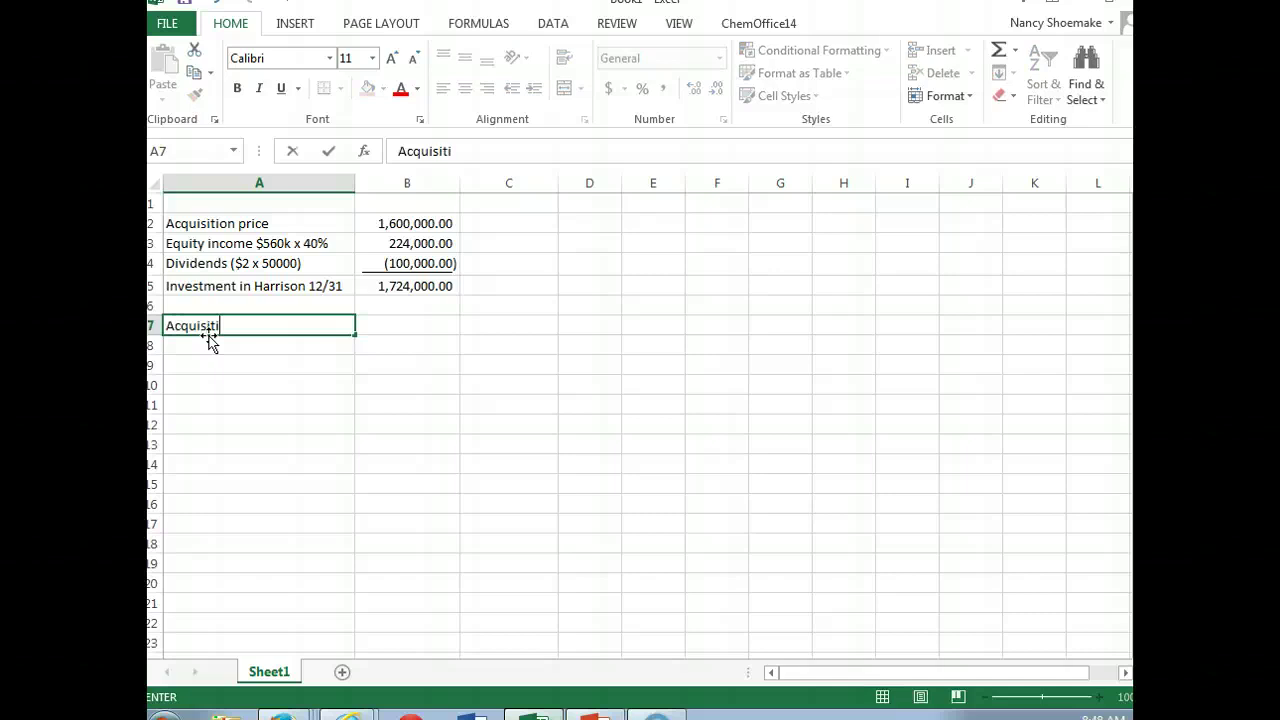
text(on price)
key(Tab)
text(70)
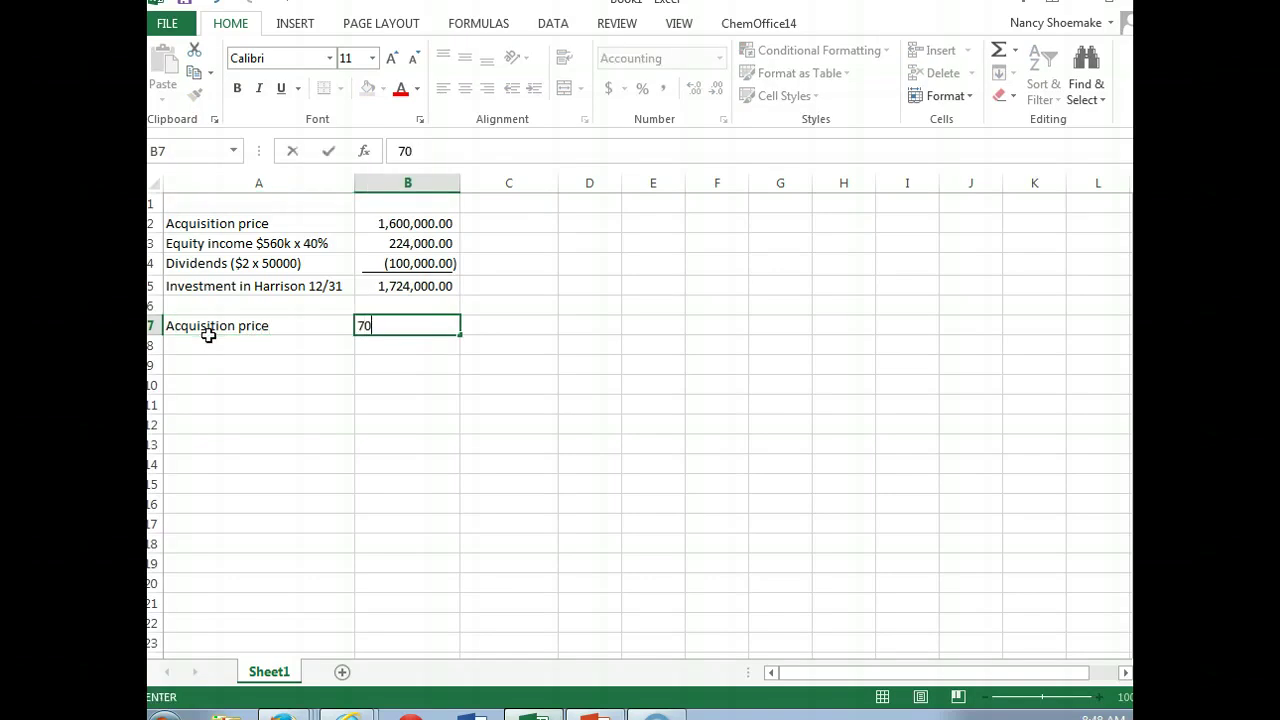
text(0,000)
key(Return)
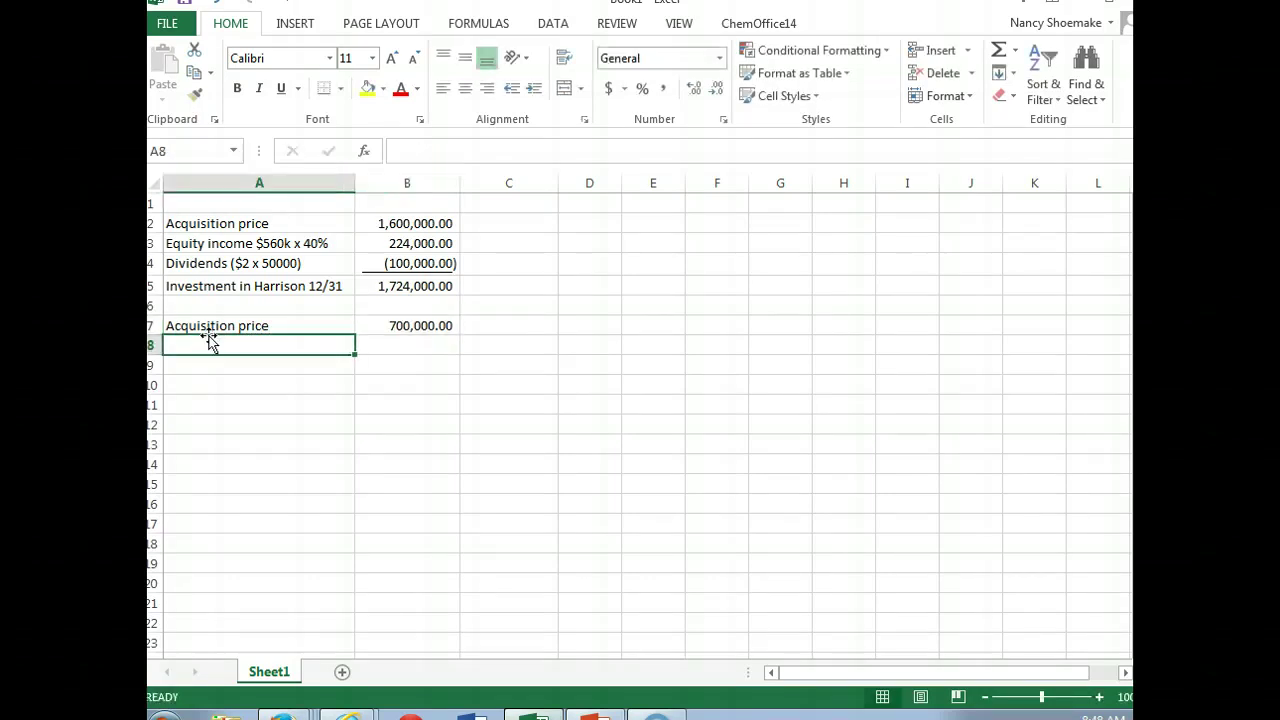
Step: Show all column B amounts as whole numbers with no decimal places
click(388, 182)
click(716, 88)
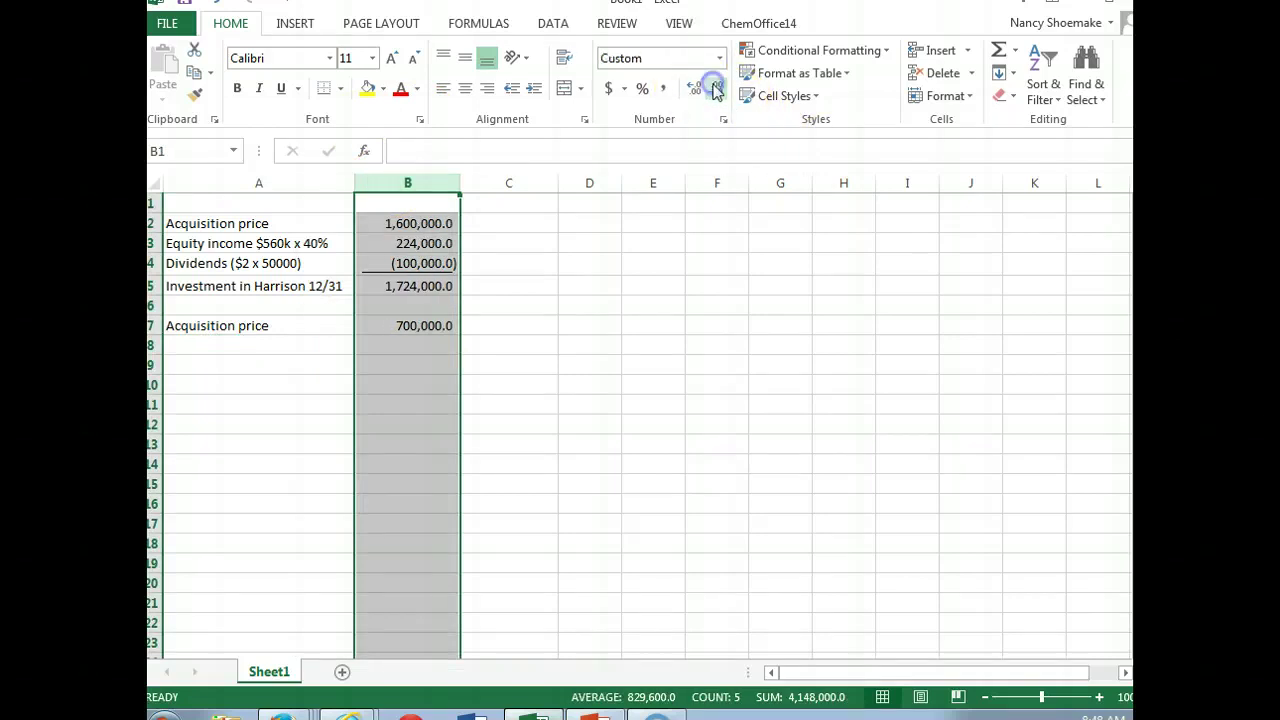
click(716, 88)
Step: Review the Domingo–Martes question in the CourseSmart textbook, then return to Excel at A8
click(215, 344)
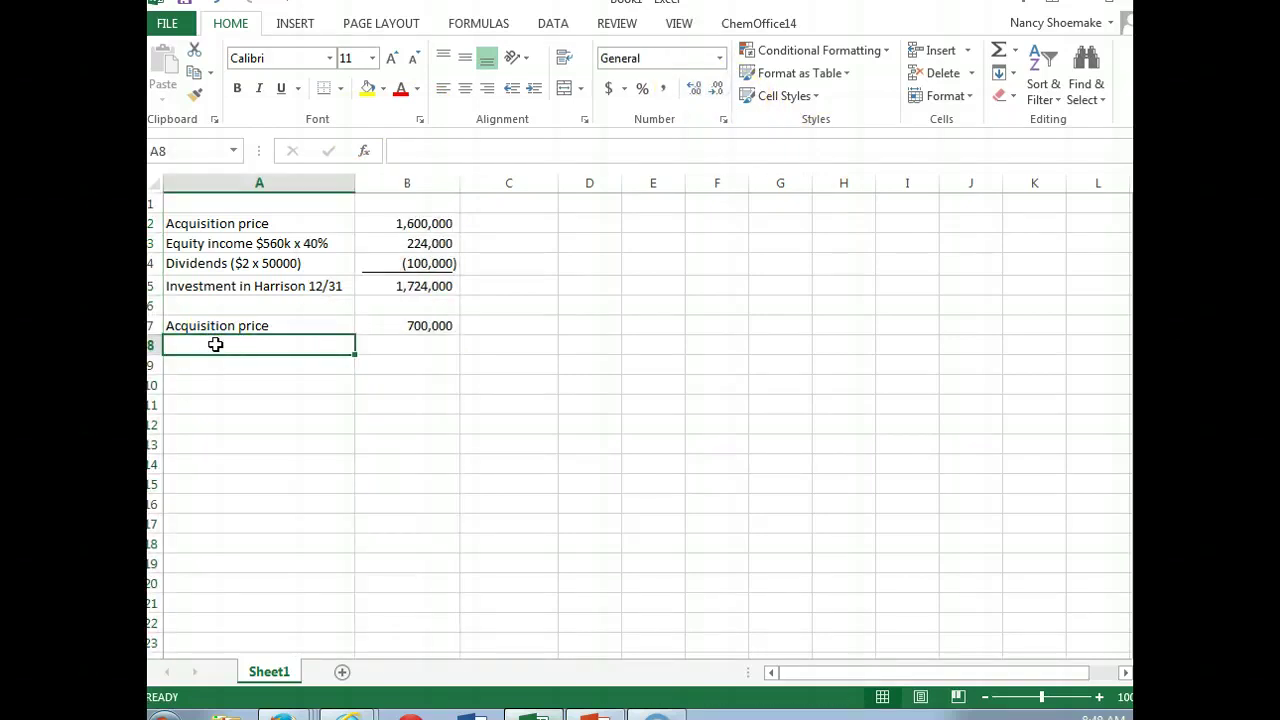
click(269, 672)
click(348, 716)
click(366, 636)
click(357, 655)
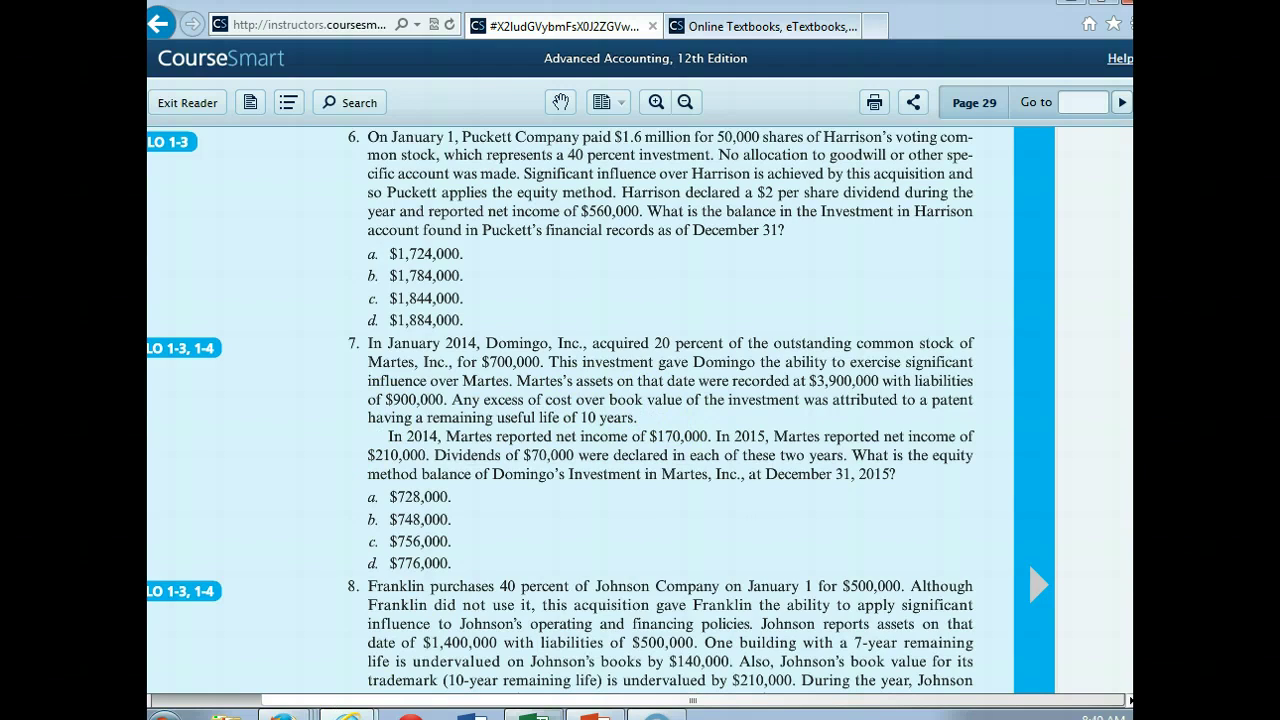
click(533, 714)
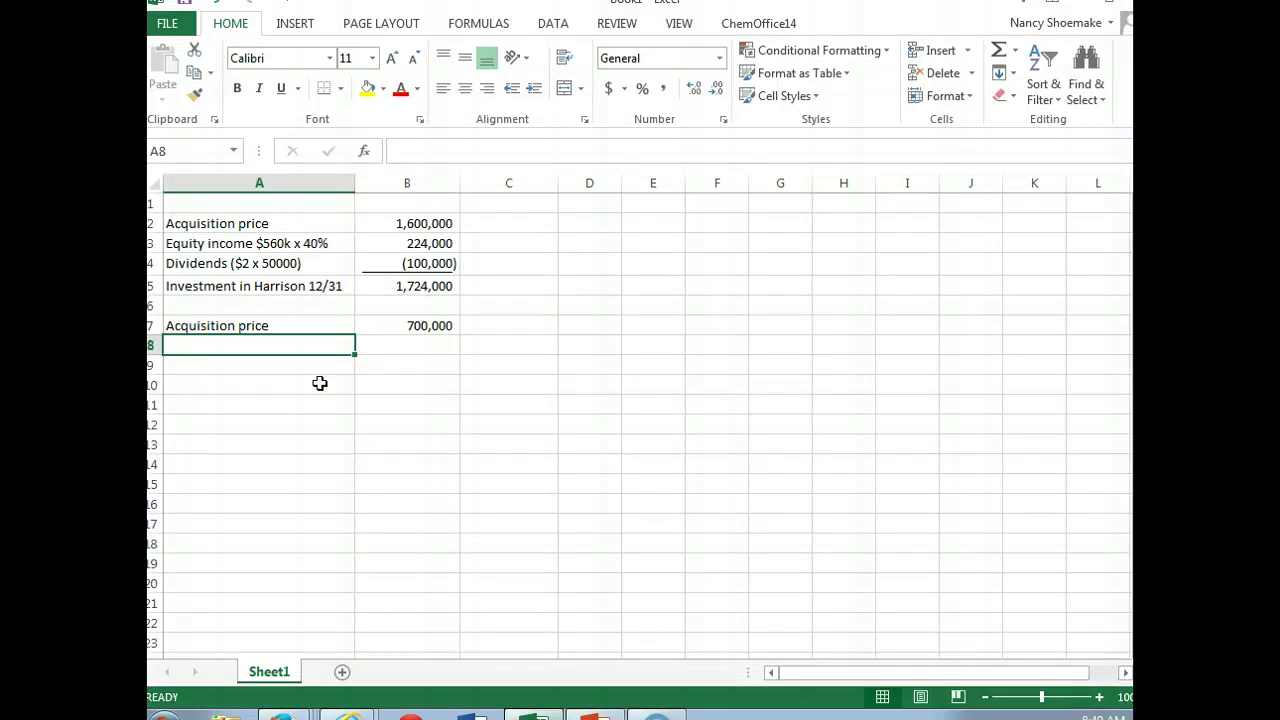
Step: Add an 'Equity income -' heading and the 2014 ($170000 x 20%) line at 34,000
text(Income )
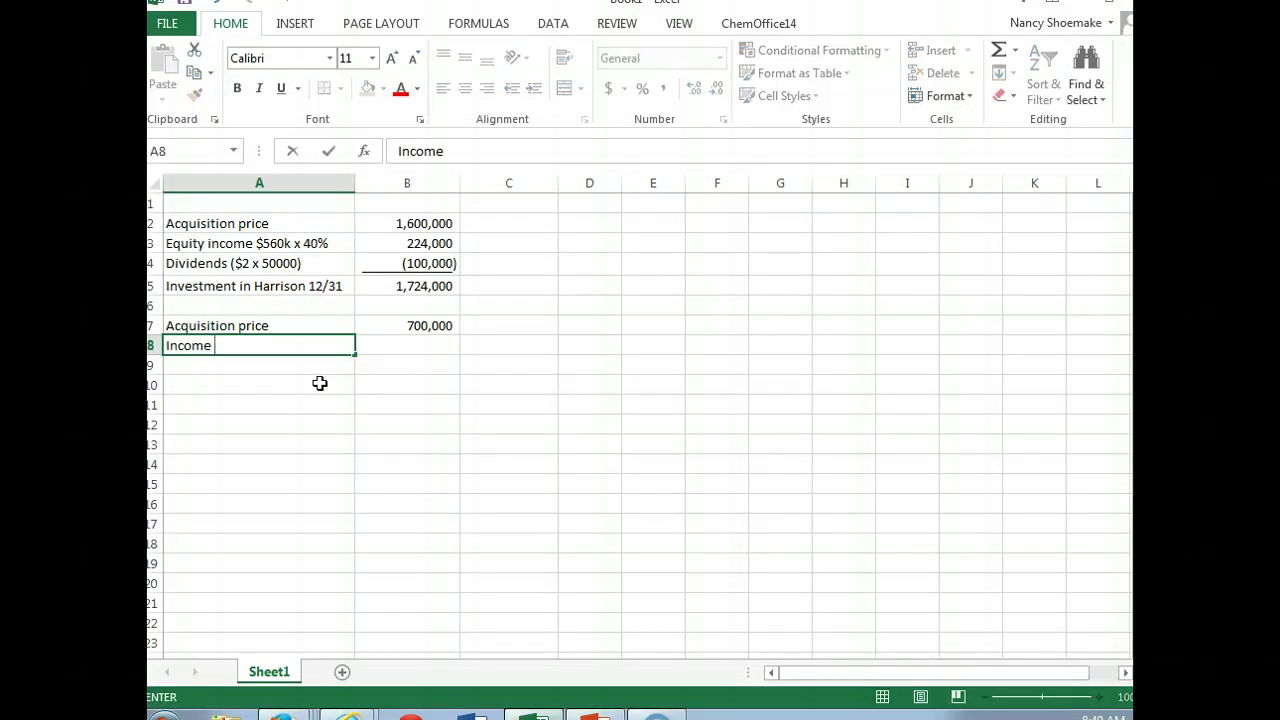
text(accruals)
key(BackSpace)
key(BackSpace)
key(BackSpace)
key(BackSpace)
key(BackSpace)
key(BackSpace)
key(BackSpace)
key(BackSpace)
key(BackSpace)
key(BackSpace)
key(BackSpace)
key(BackSpace)
key(BackSpace)
key(BackSpace)
key(BackSpace)
text(Equity income)
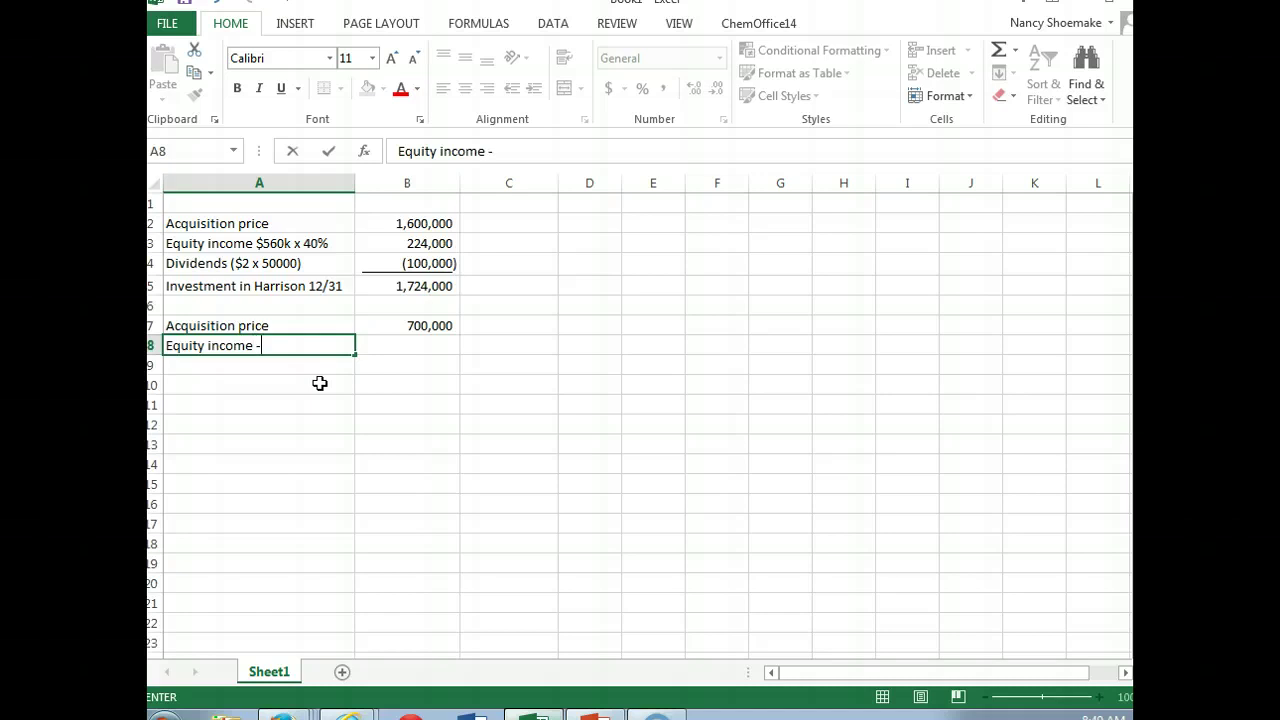
text( -)
key(Return)
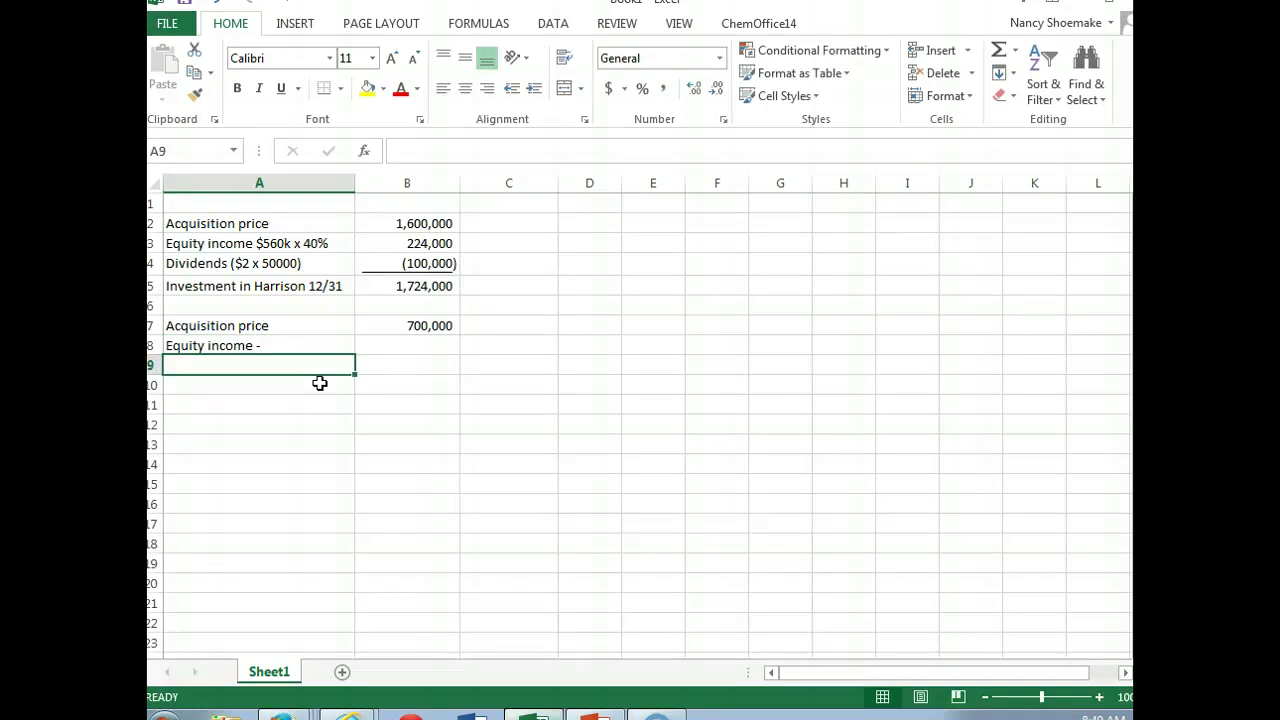
text("20154)
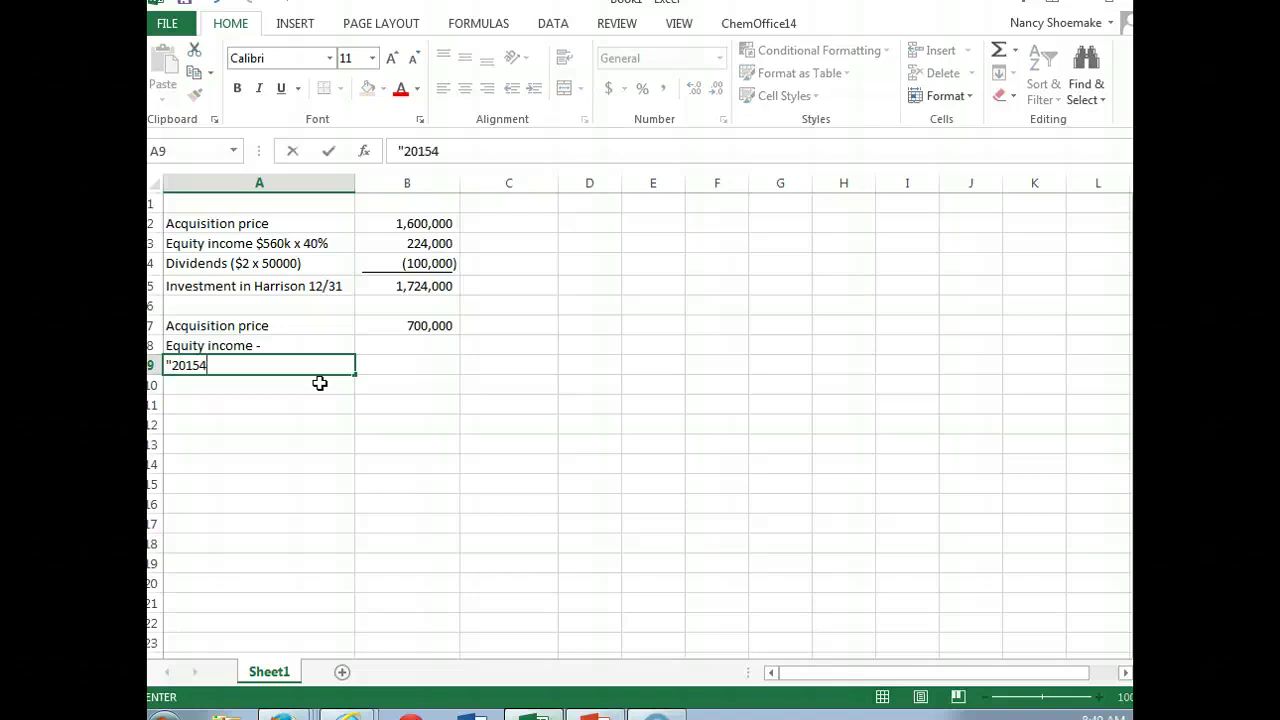
key(BackSpace)
key(BackSpace)
text(4 $170000)
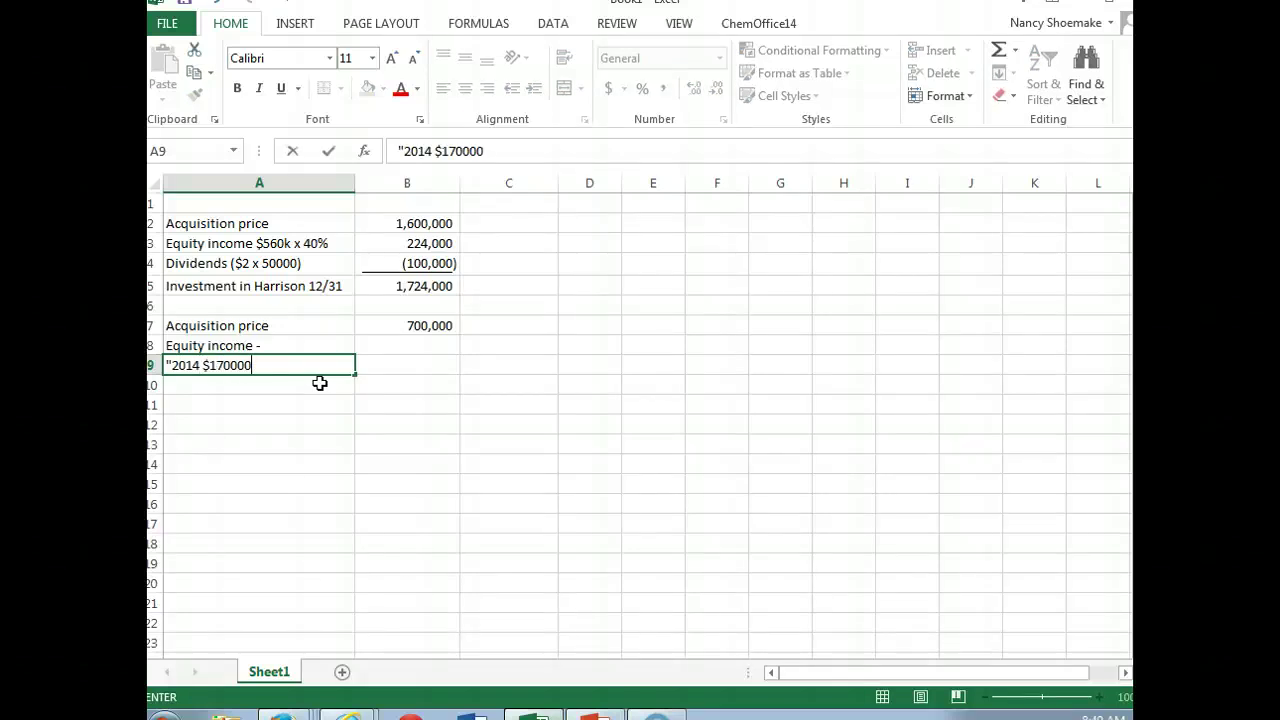
text( x 20%)
key(Tab)
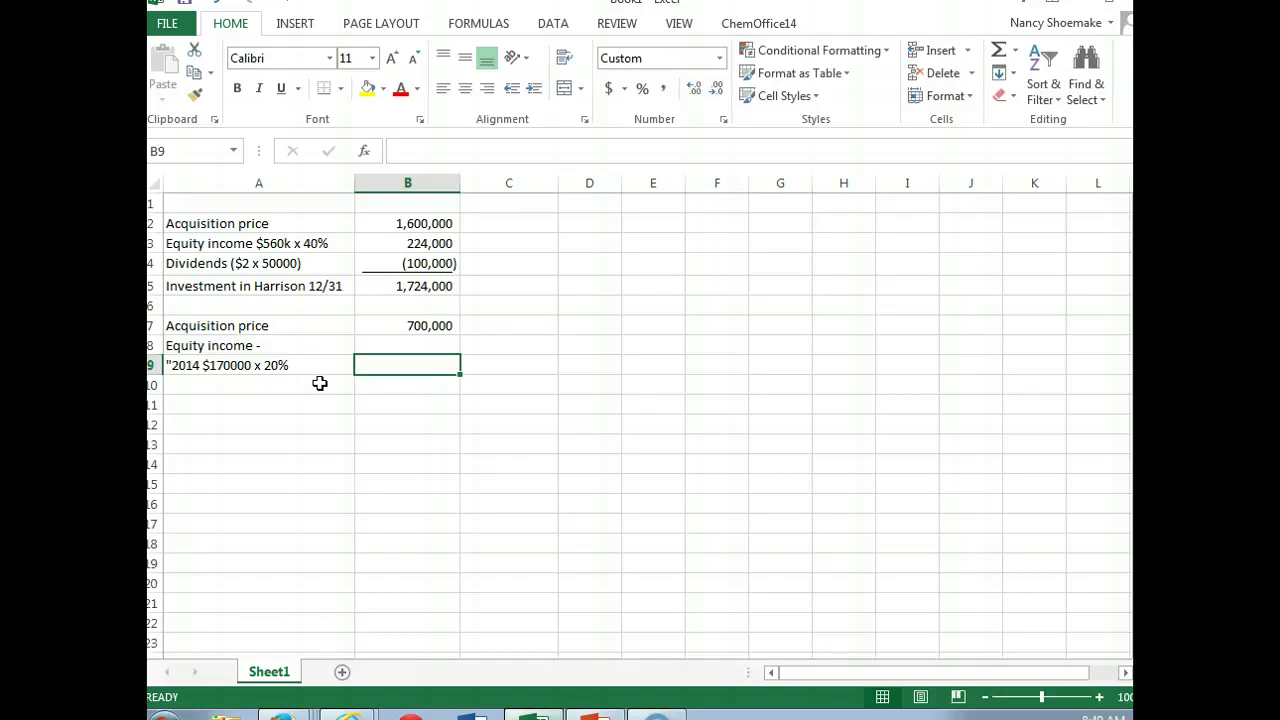
text(34,)
text(000)
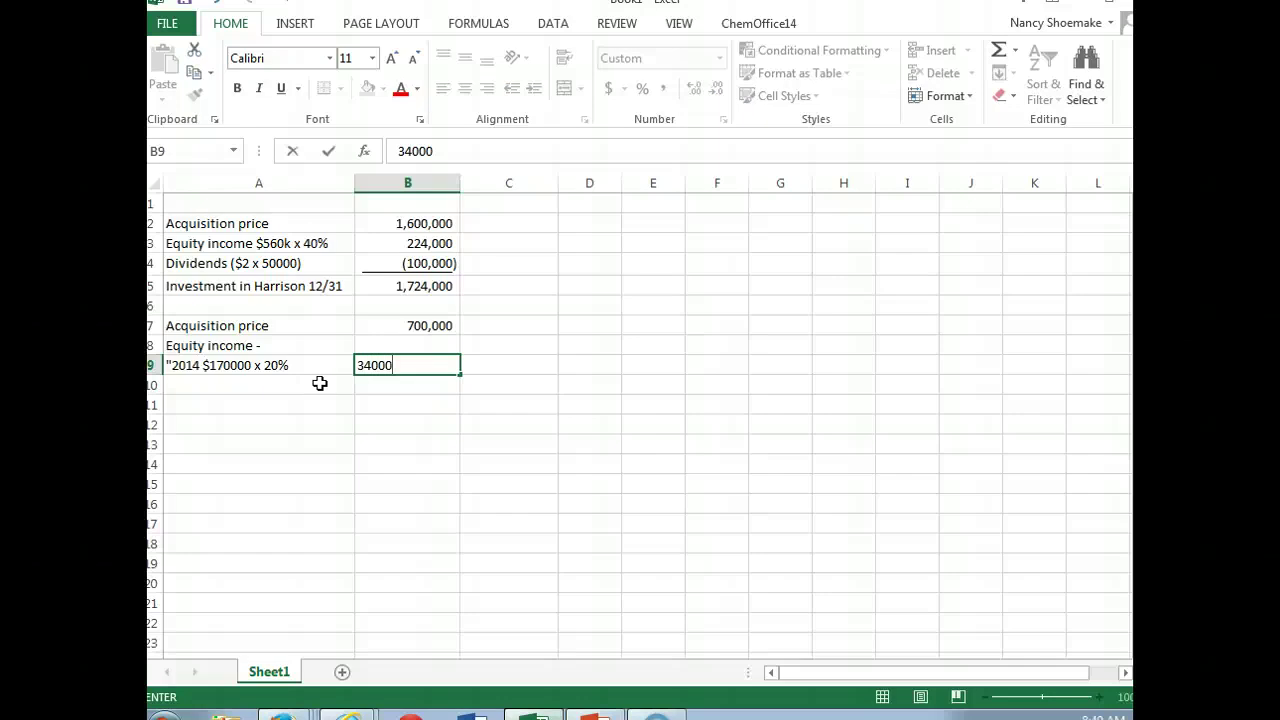
key(Return)
Step: Add the 2015 ($210000 x 20%) equity income line at 42,000
text("2015)
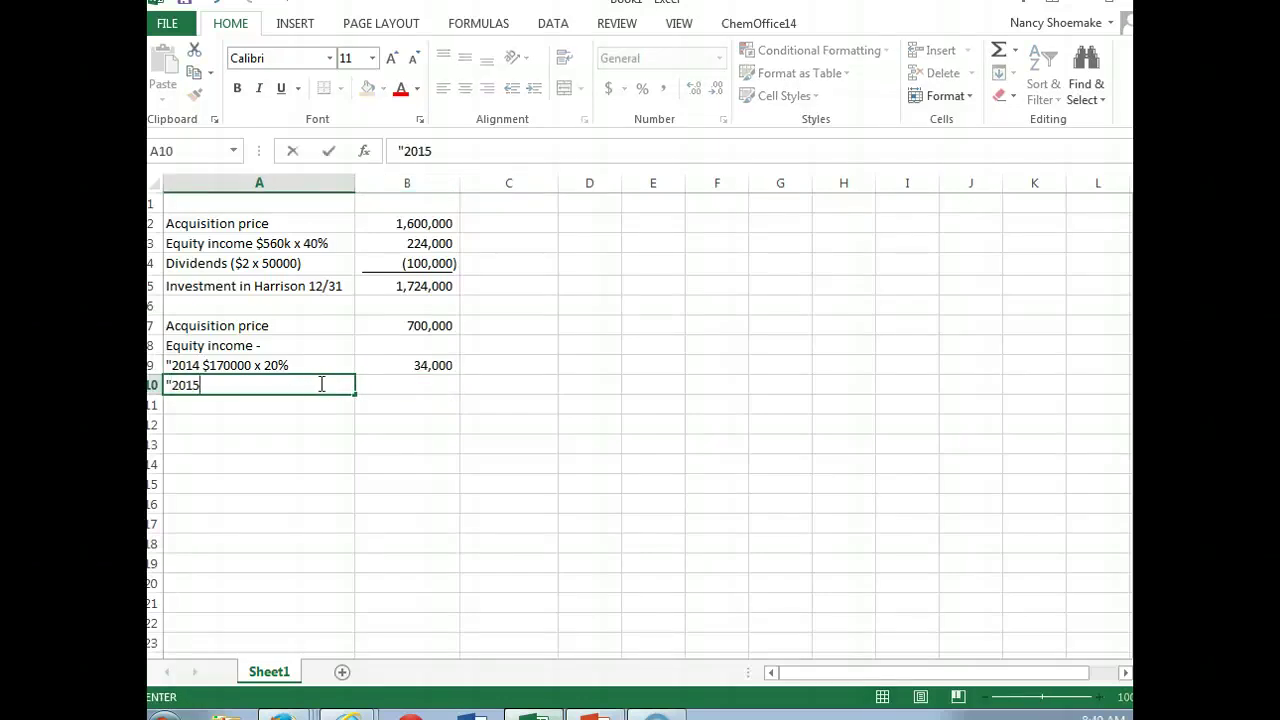
text( $210000 x 20%)
key(Tab)
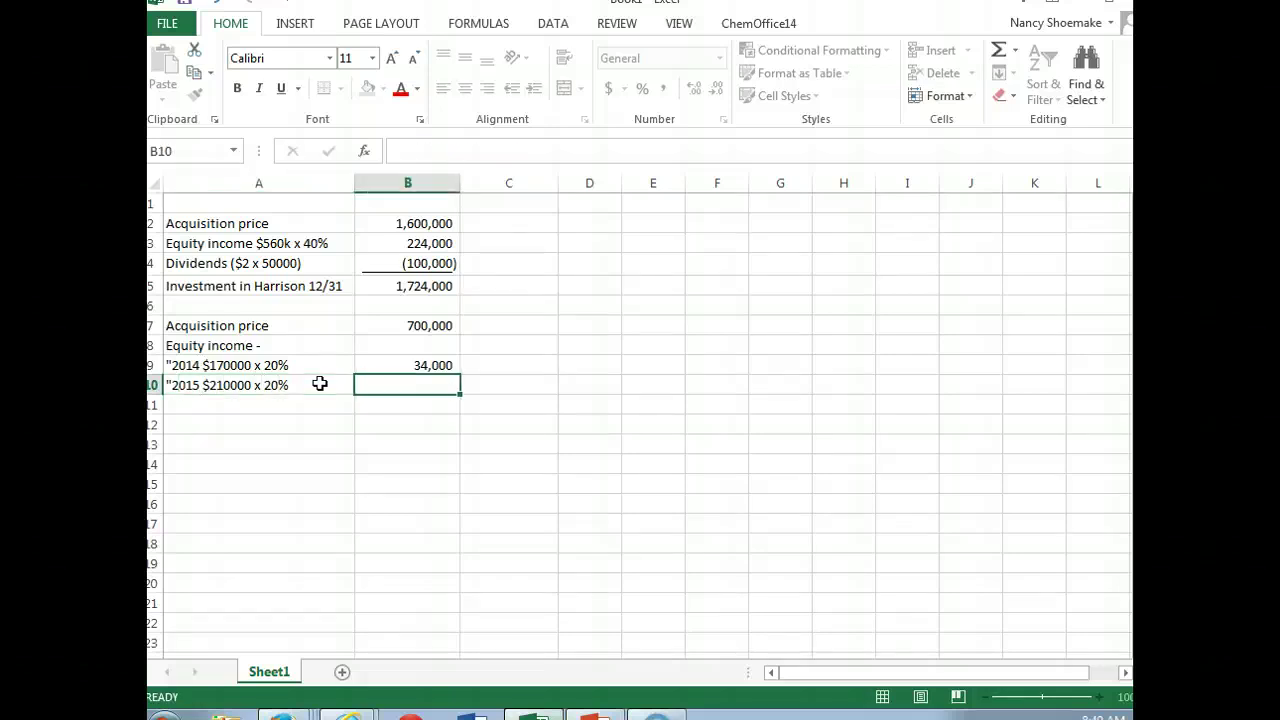
text(42000)
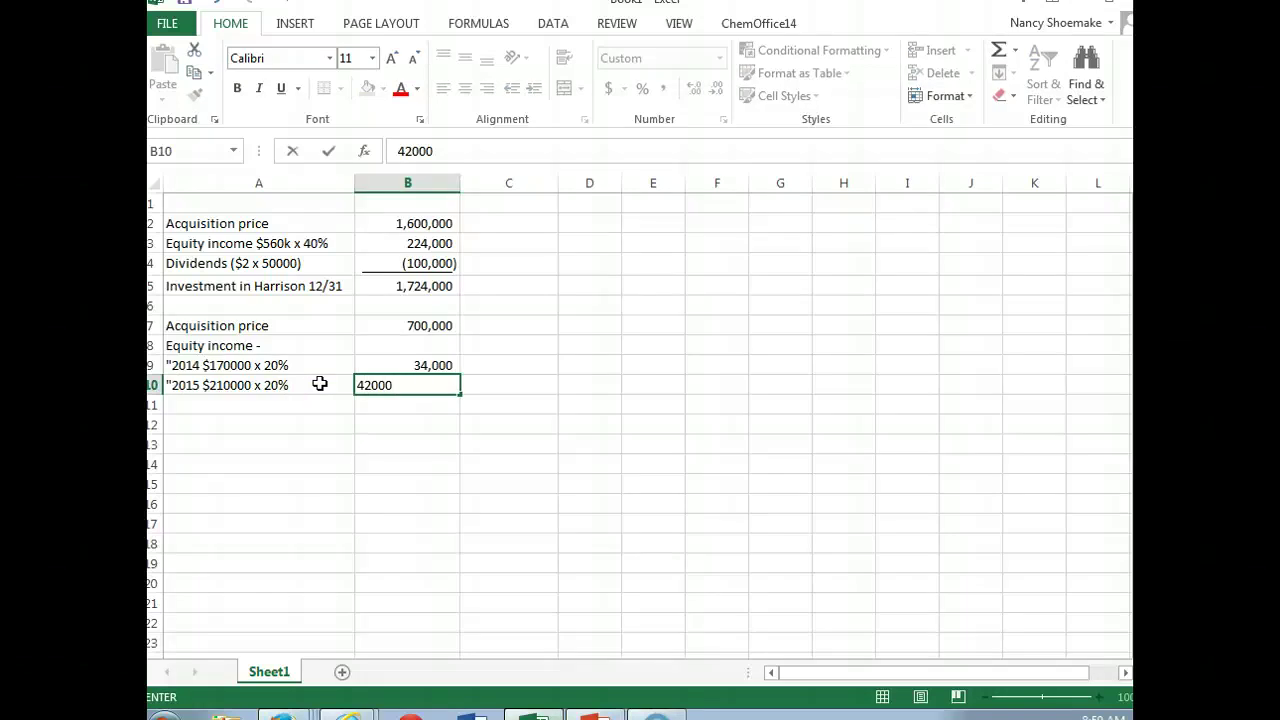
key(Return)
key(Left)
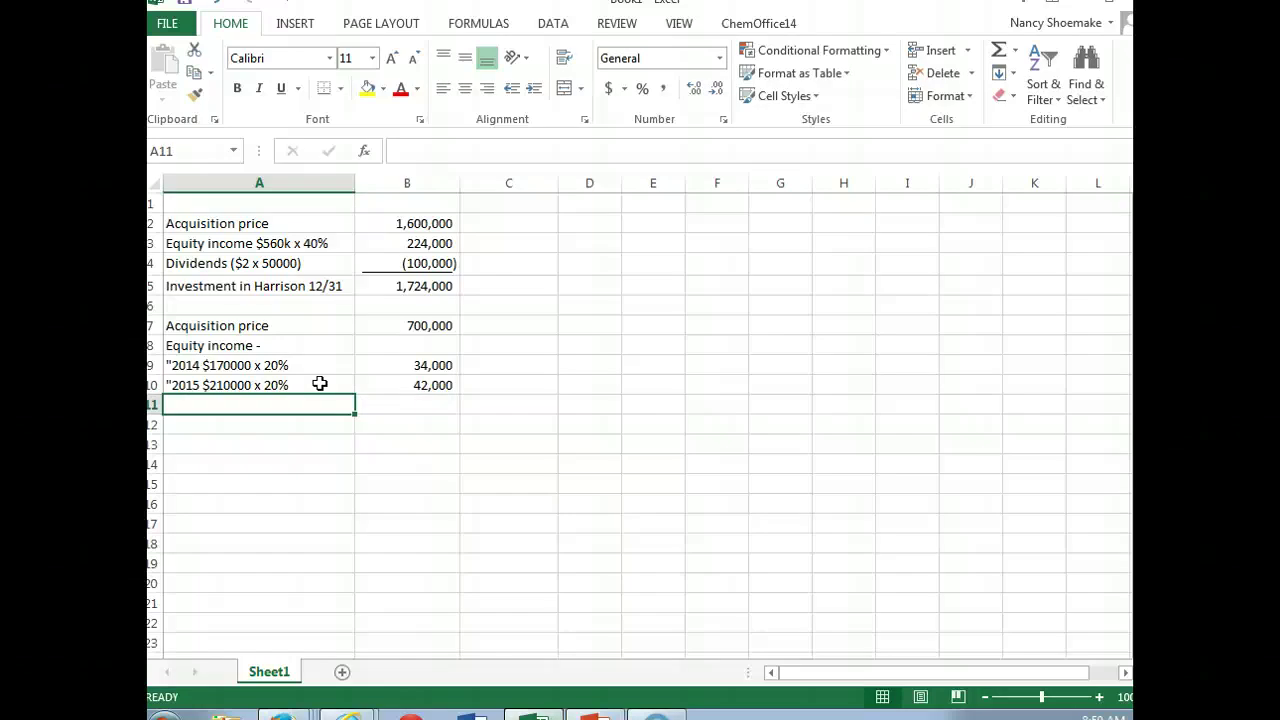
Step: Add a Dividends heading with 2014 and 2015 lines ($70000 x 20%), each at -14000
text(Dividends)
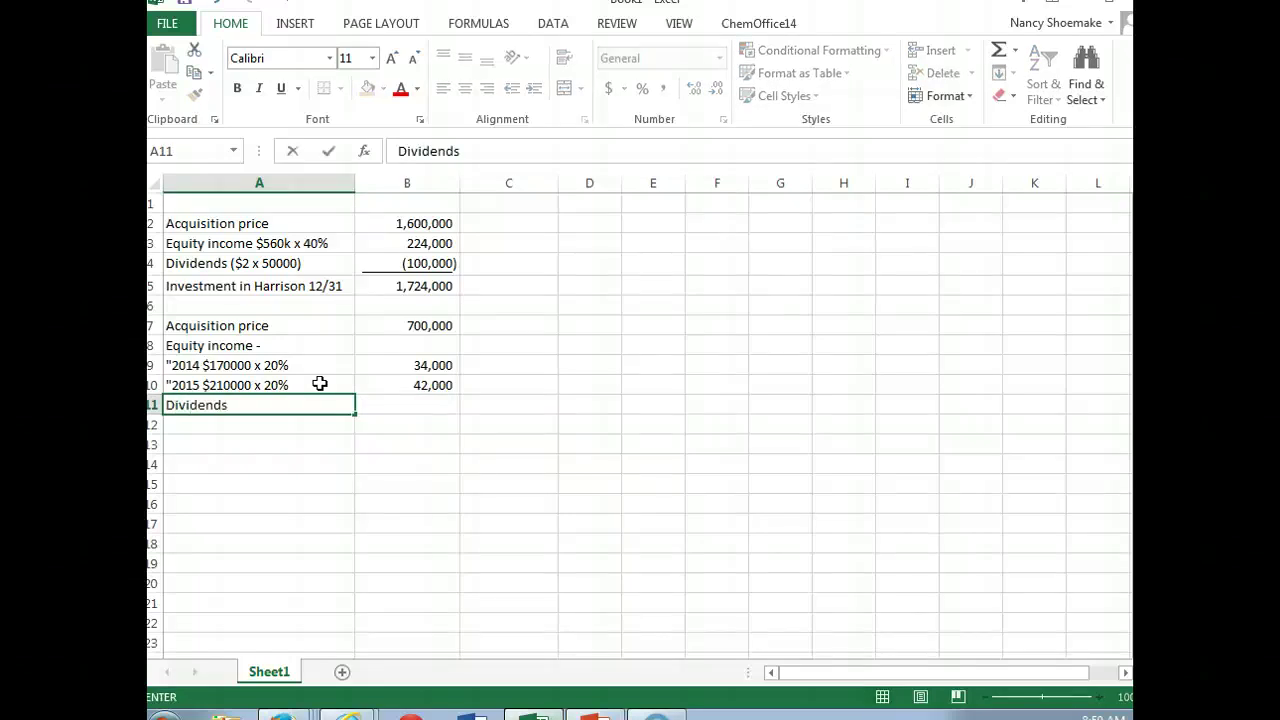
key(Return)
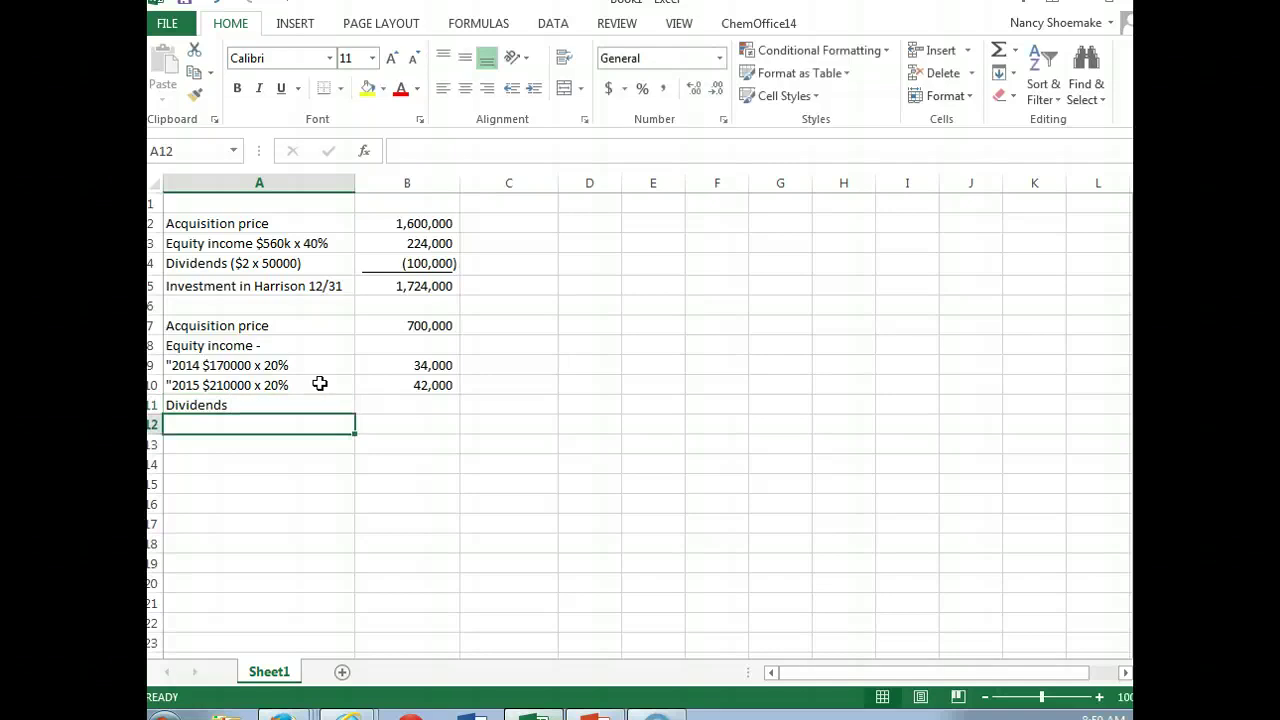
text("2014)
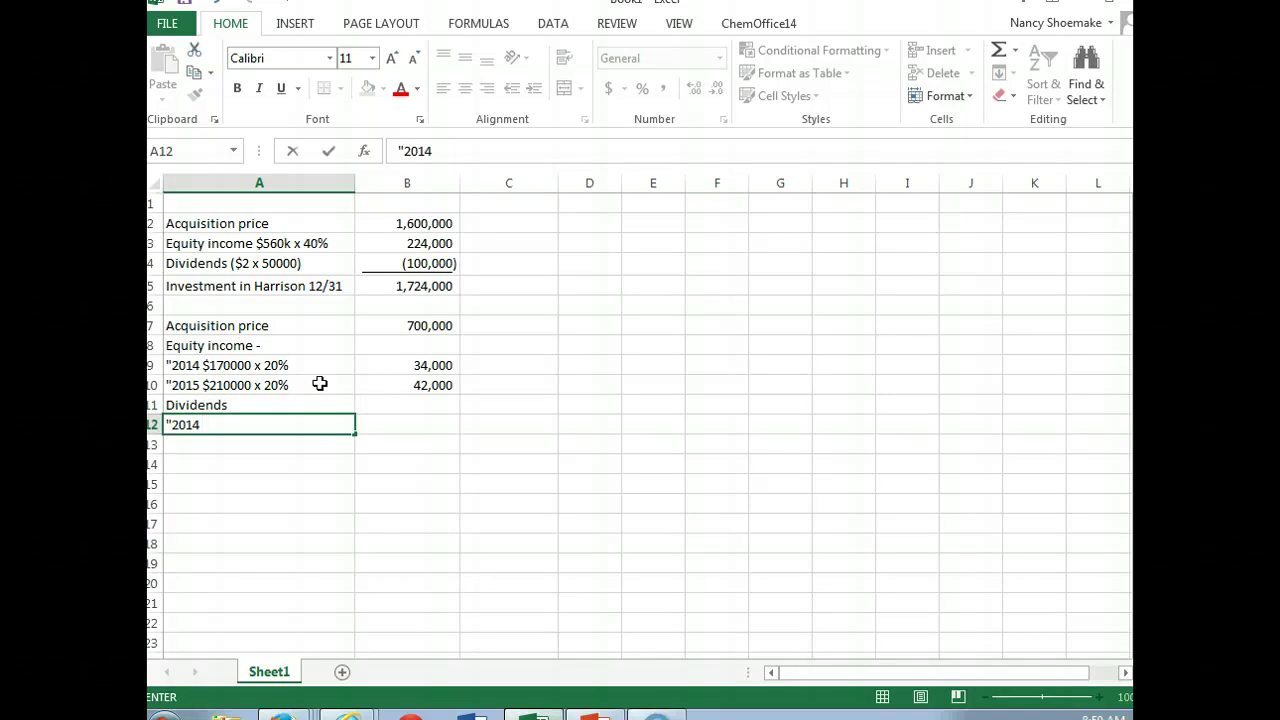
text( $70000 x 20%)
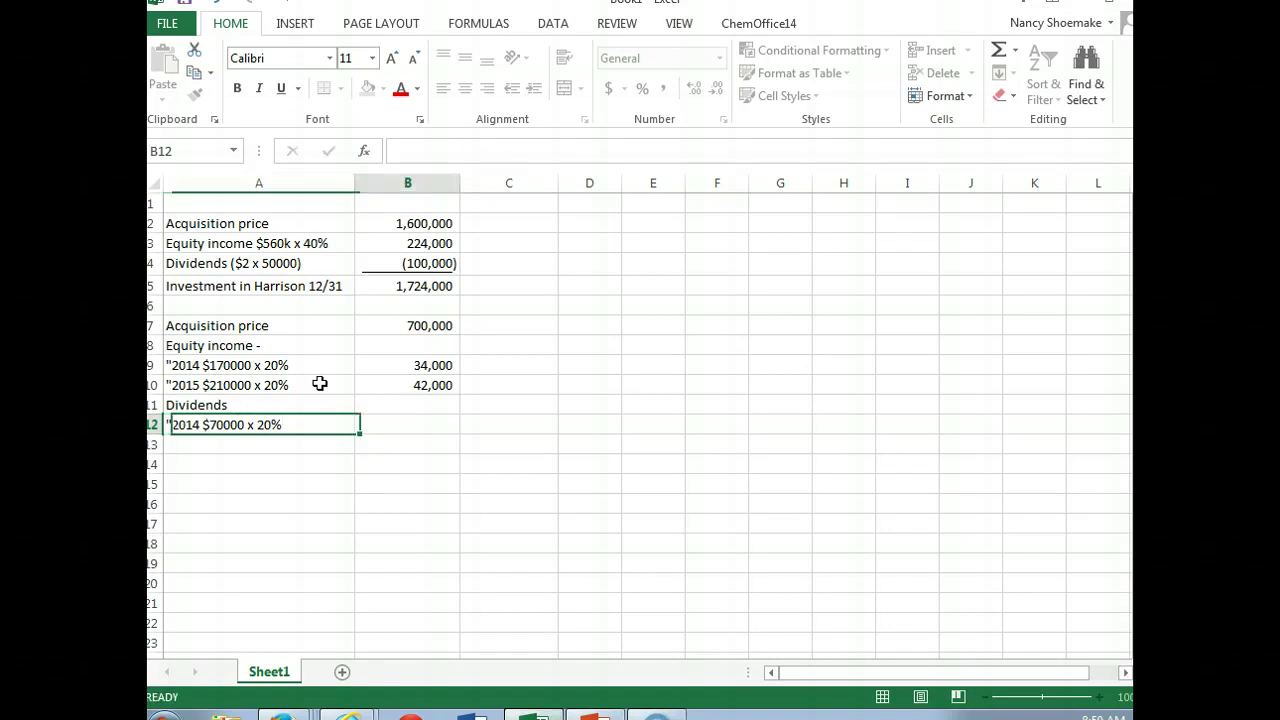
key(Tab)
text(-14000)
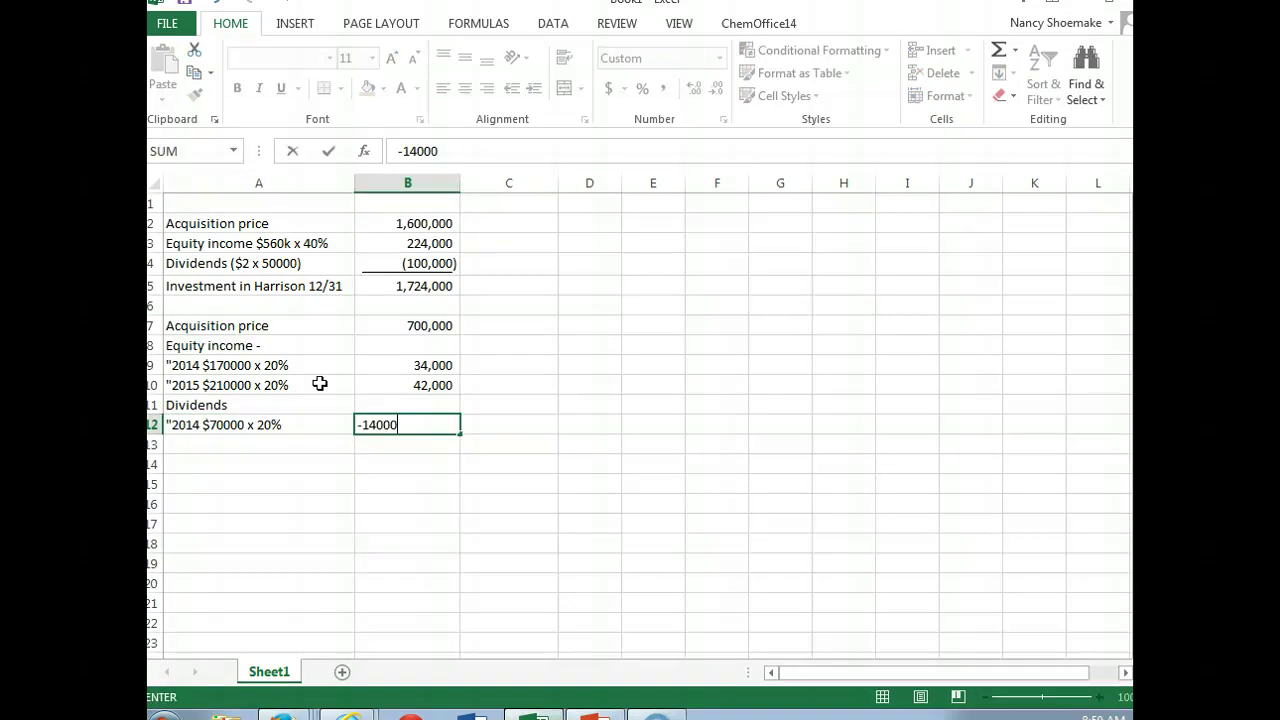
key(Return)
key(Left)
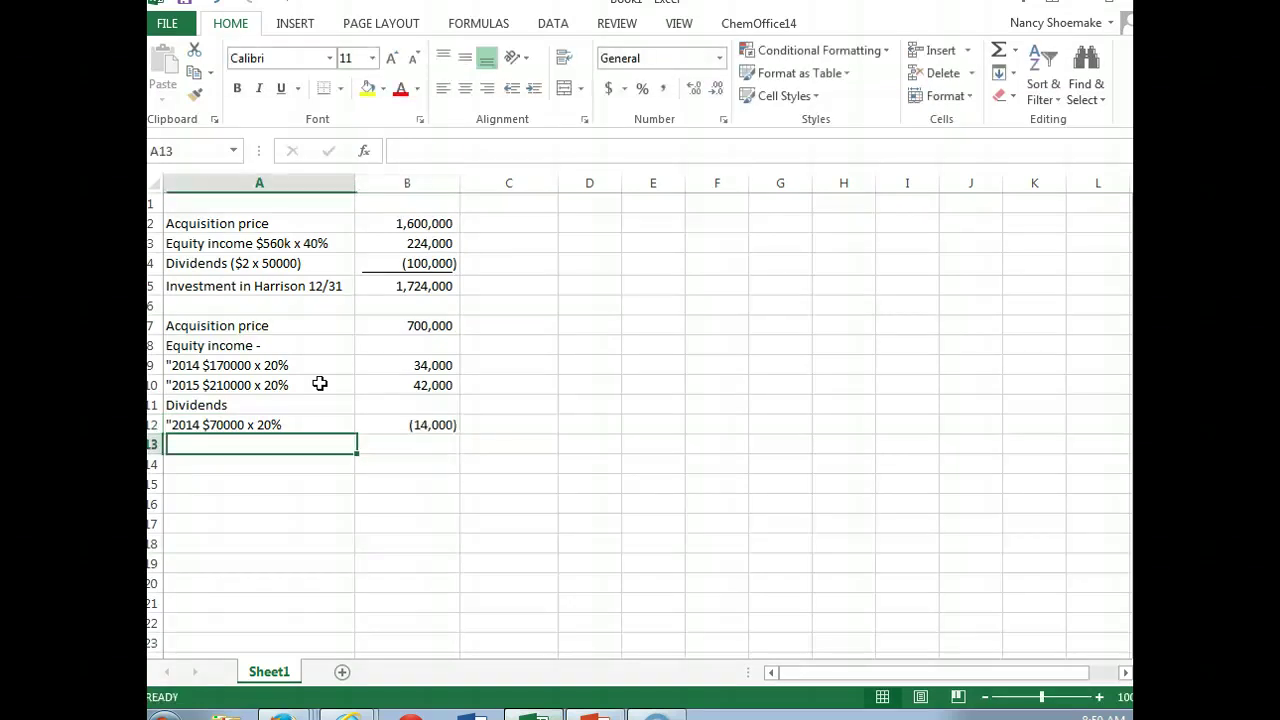
text("20)
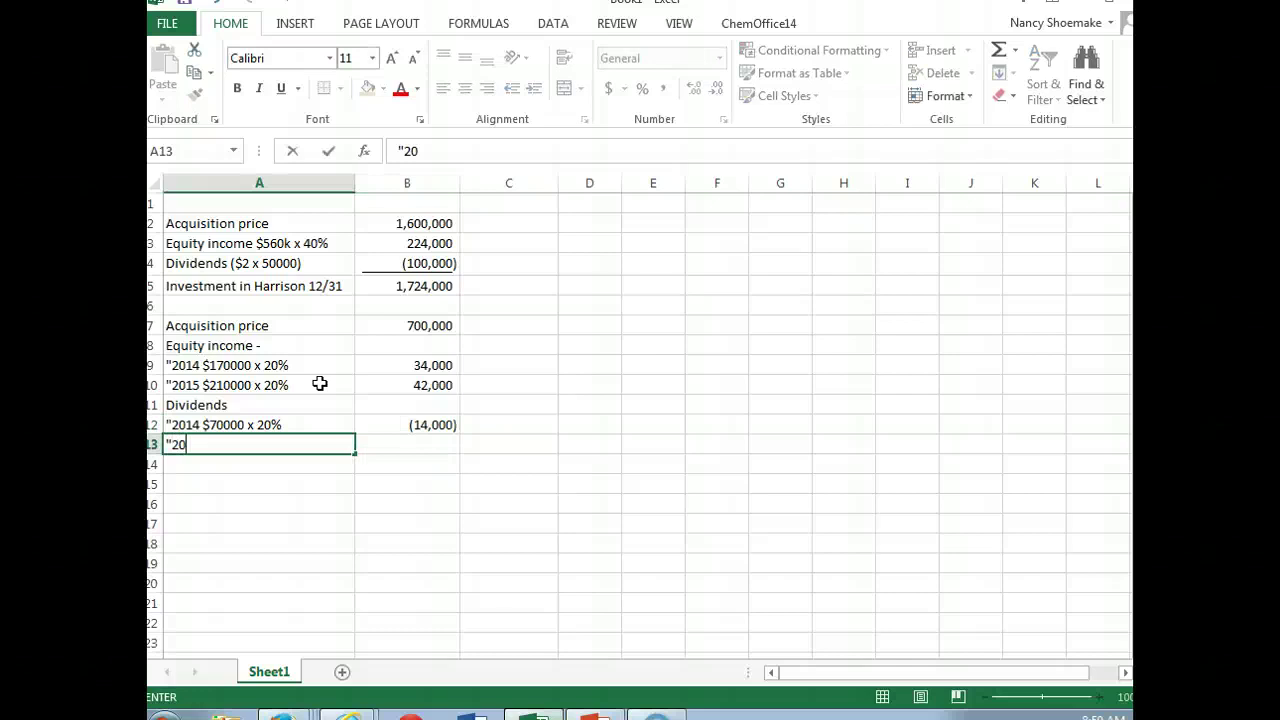
text(15 $70000 x 20%)
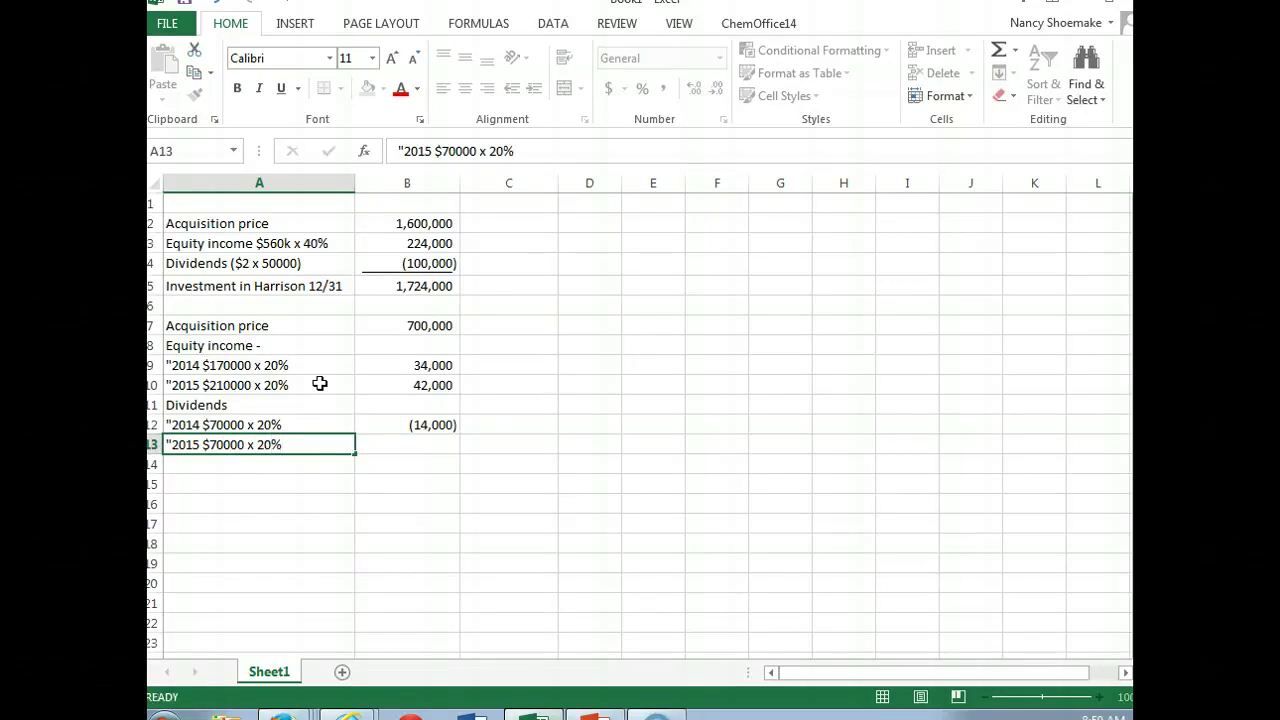
key(Tab)
text(-14000)
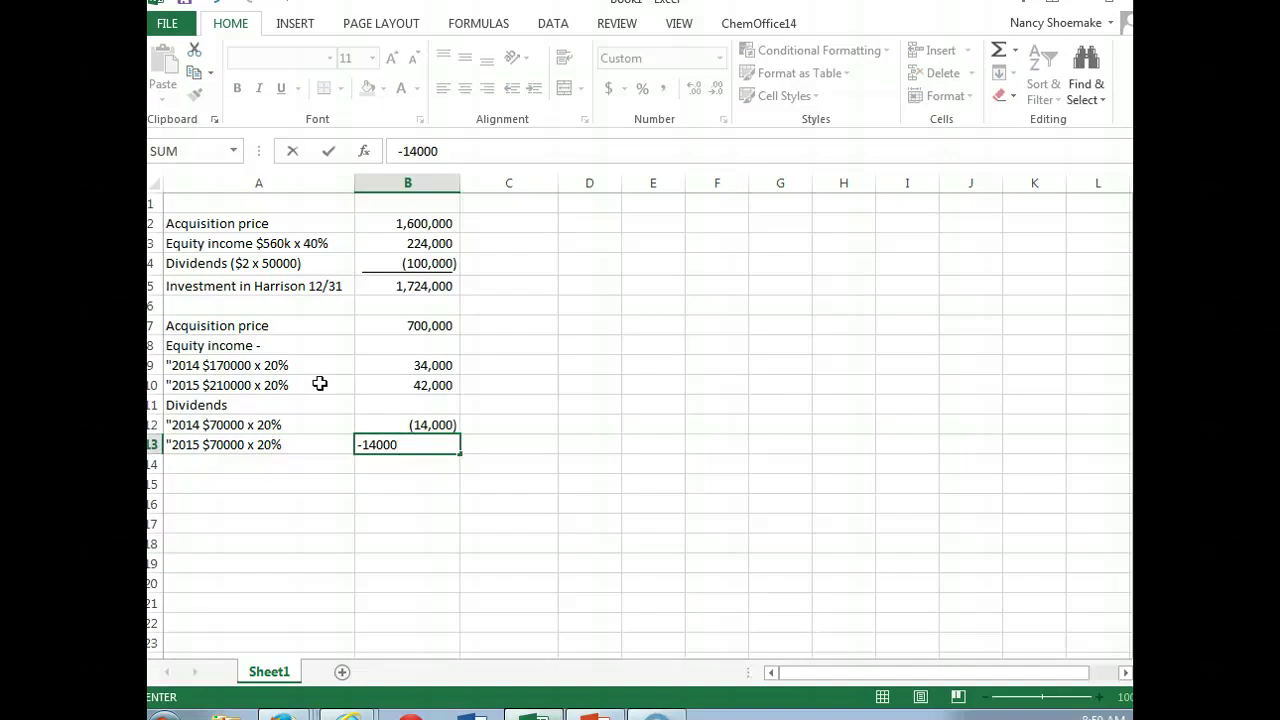
key(Return)
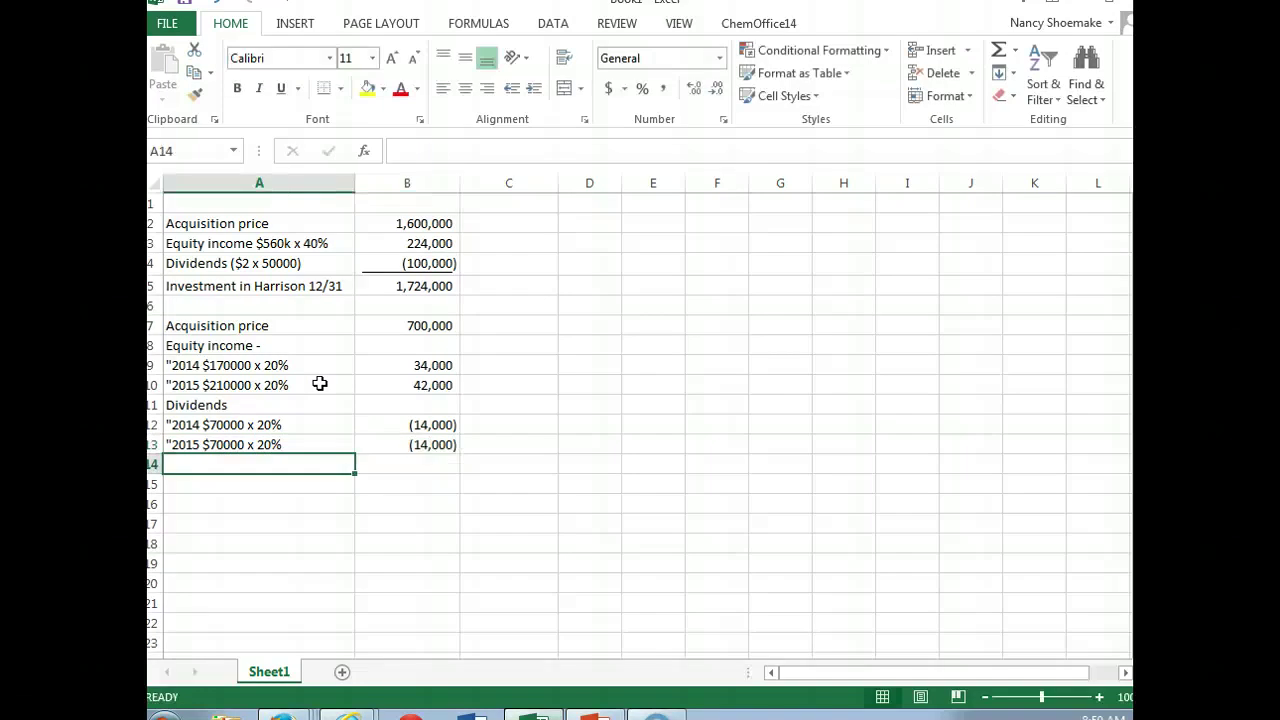
key(Return)
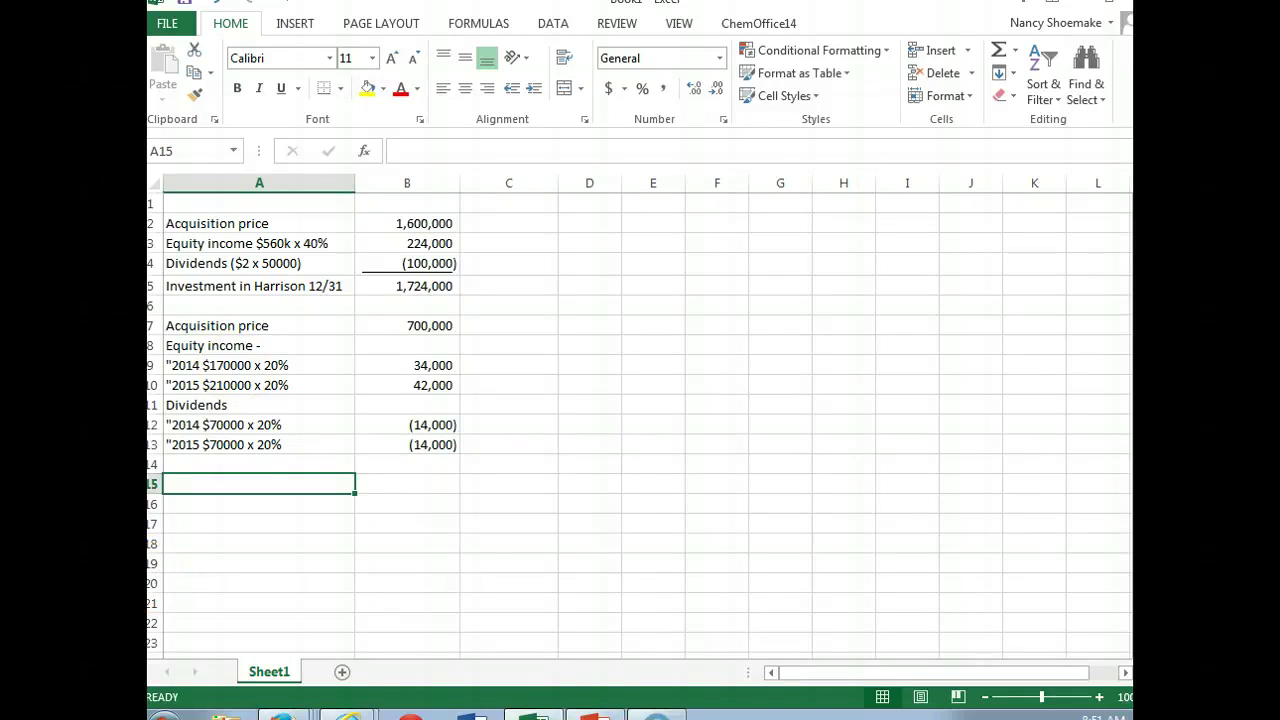
click(348, 716)
click(409, 650)
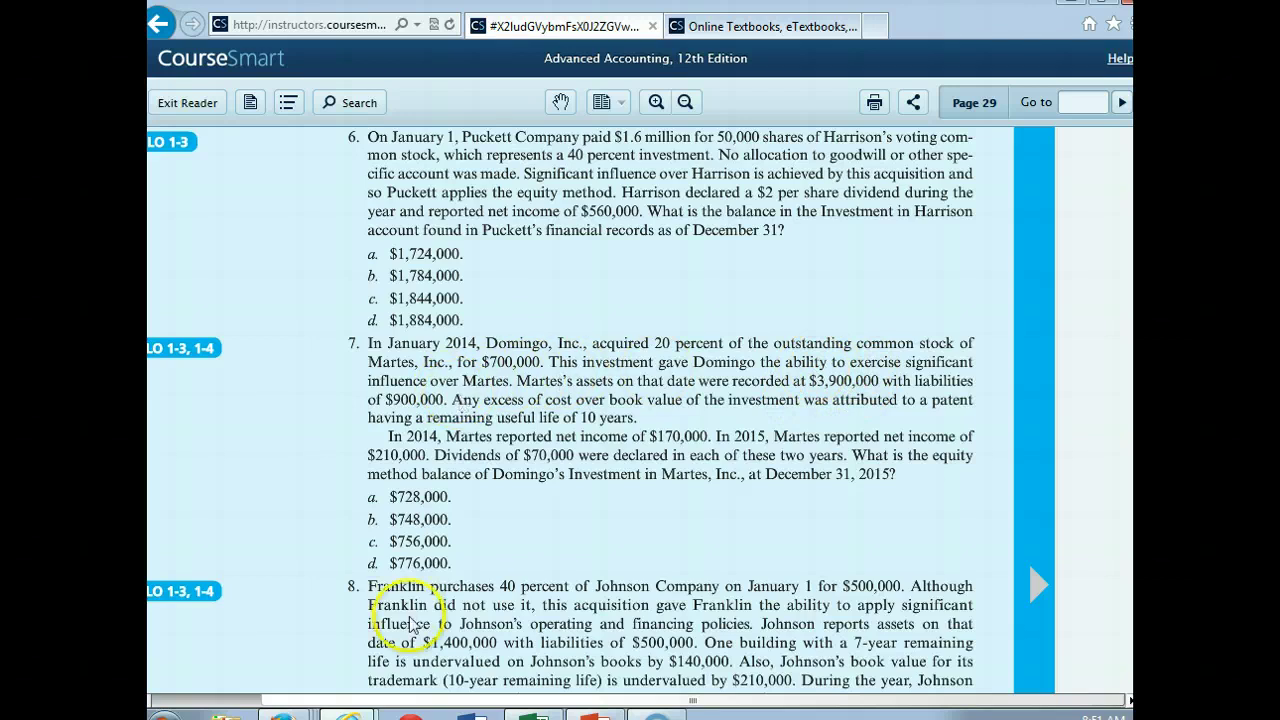
click(540, 703)
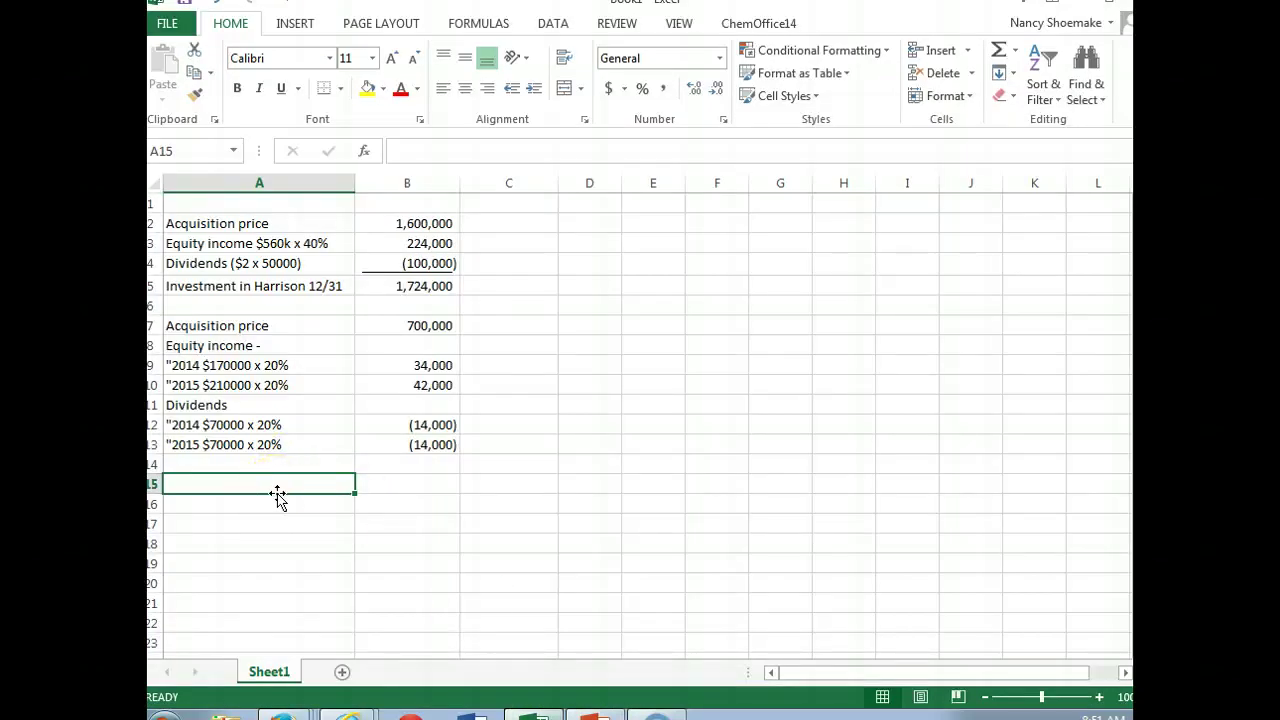
Step: Widen column D to make room for a new side schedule
key(Return)
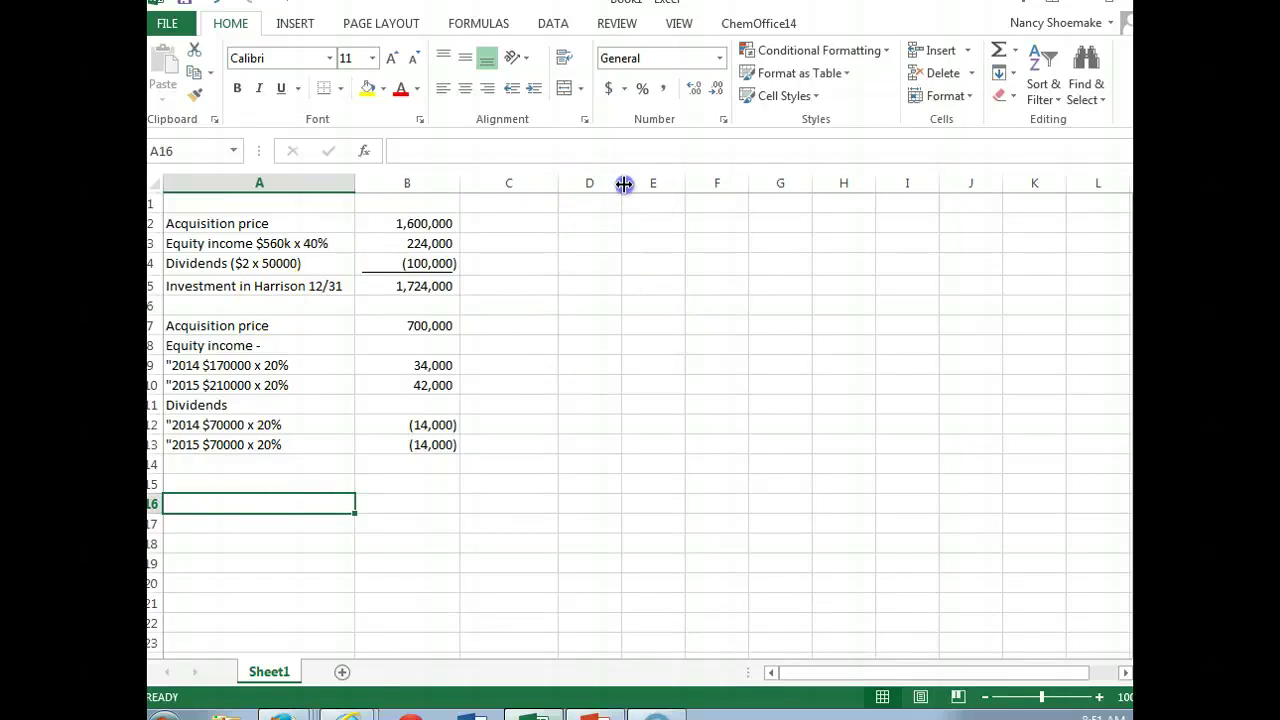
drag(621, 186, 726, 186)
click(612, 326)
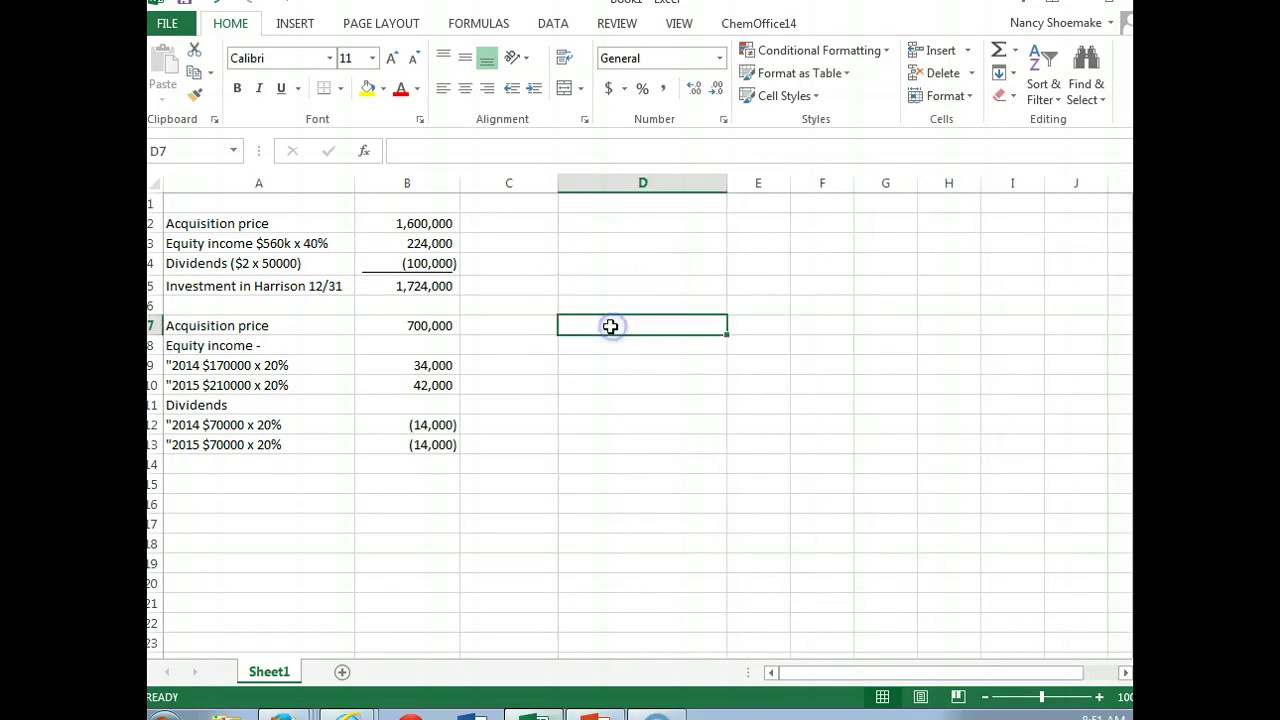
Step: Copy the Acquisition price 700,000 row from A7:B7 into D7:E7
drag(181, 326, 355, 326)
right_click(355, 326)
click(403, 320)
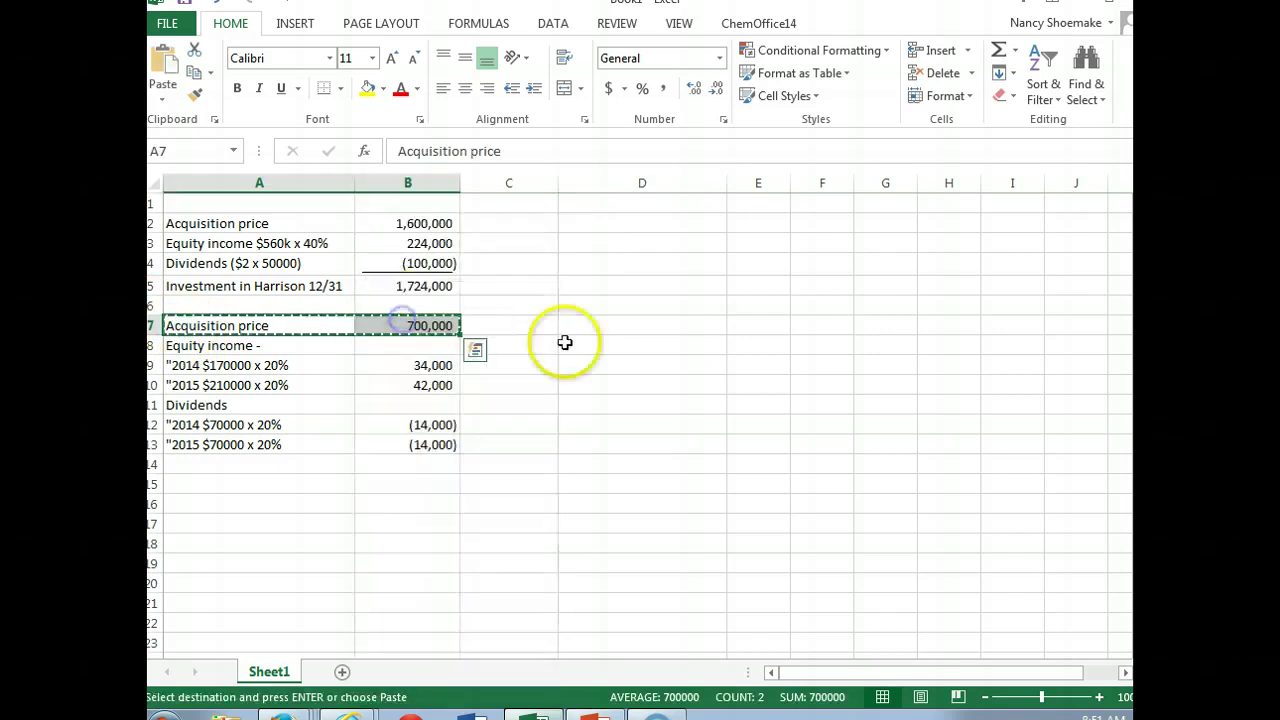
click(600, 325)
key(ctrl+v)
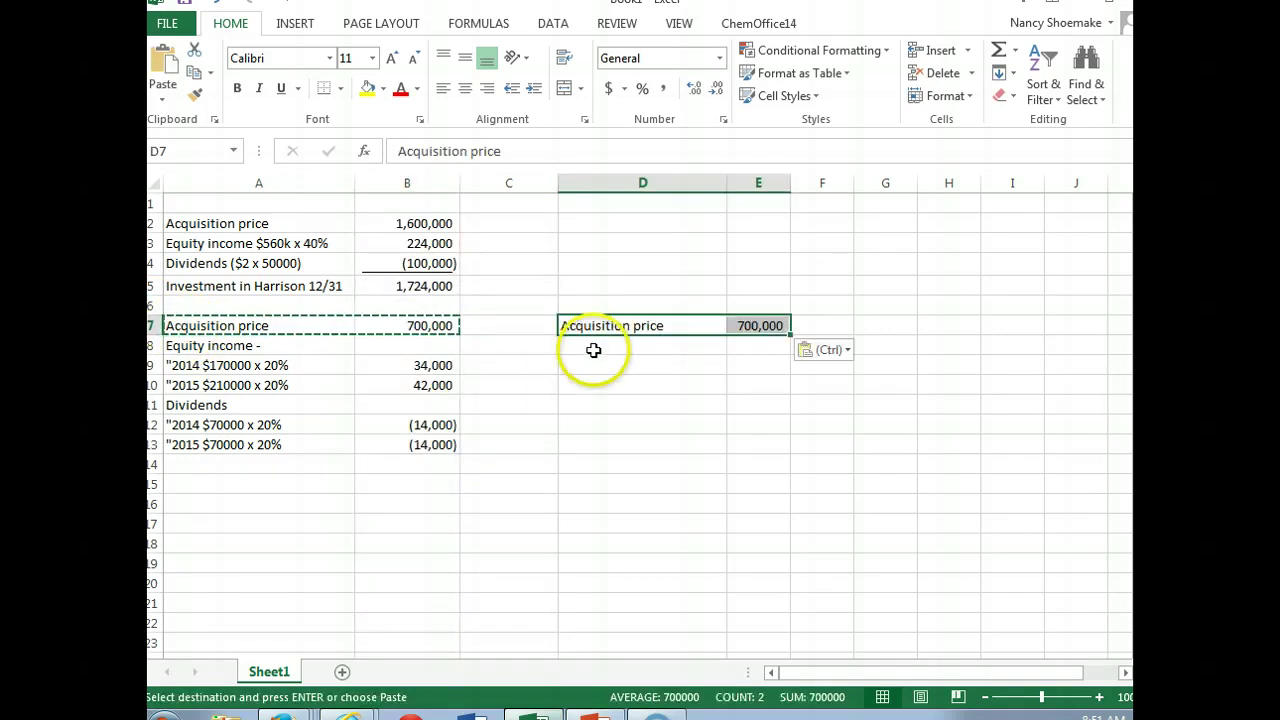
click(592, 346)
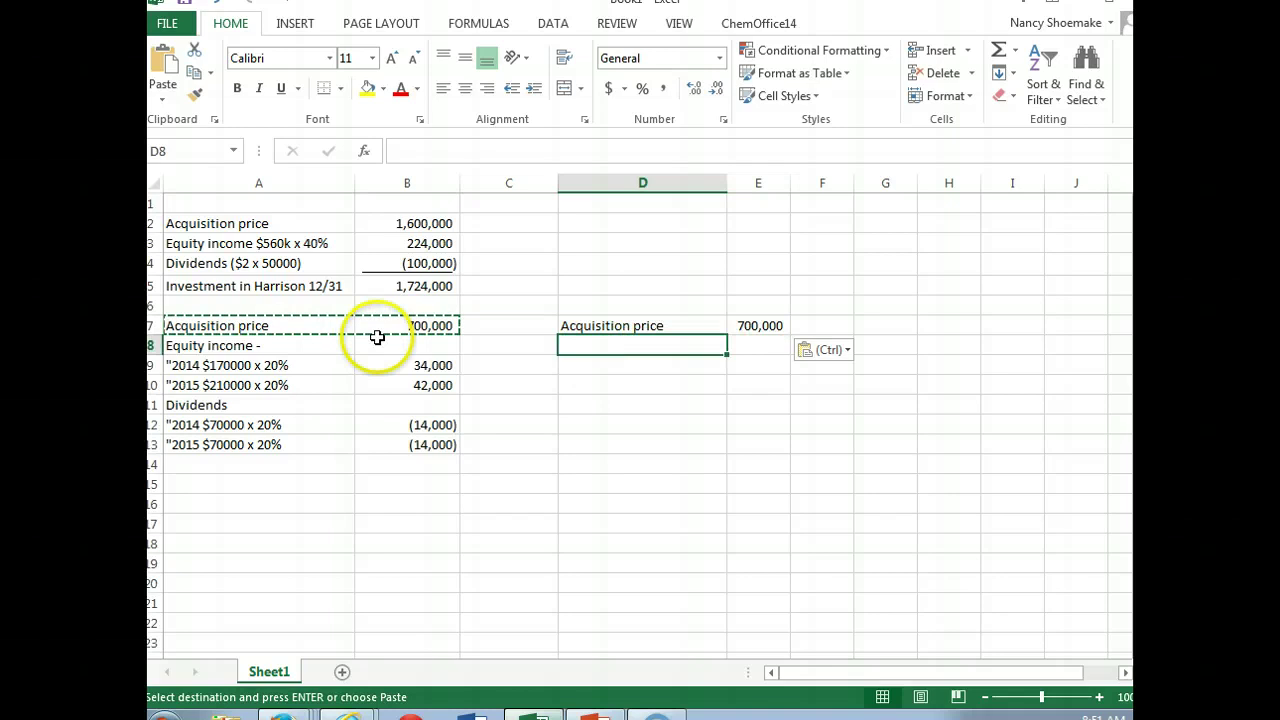
key(Escape)
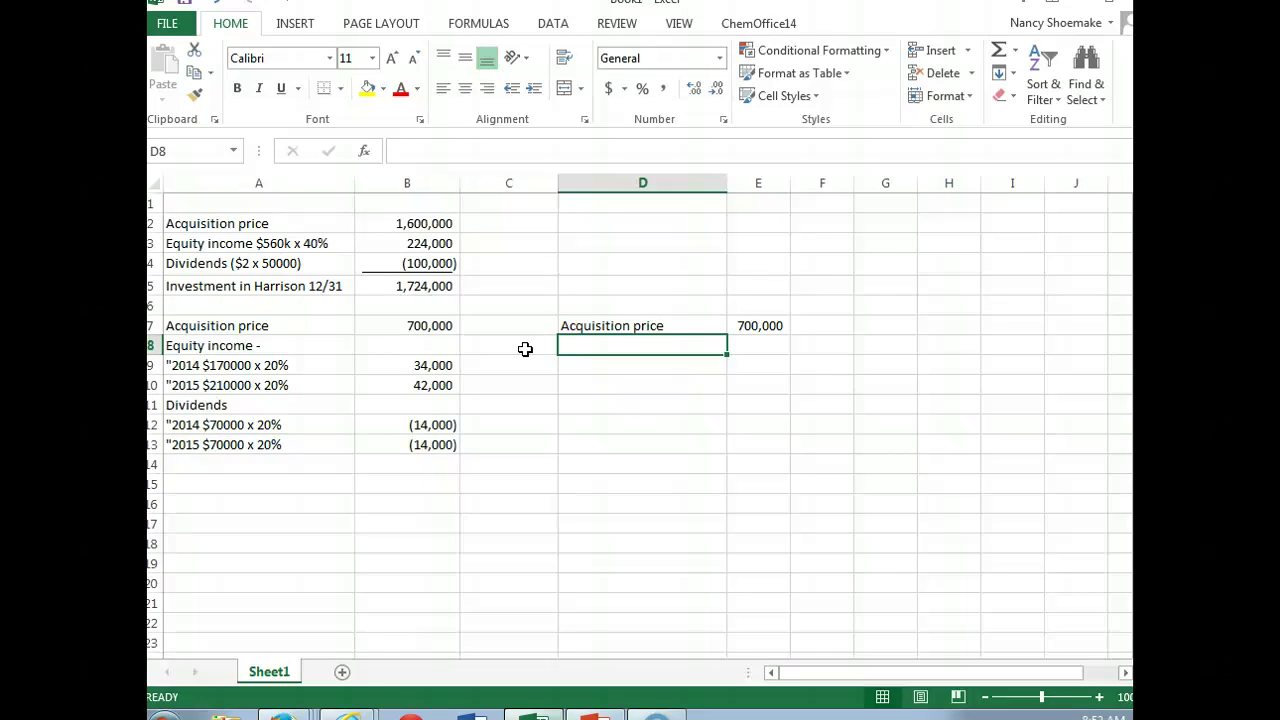
Step: Add the 'Acquired net assets (20% x $3000000)' row at -600000, widening column D
text(Acquired net )
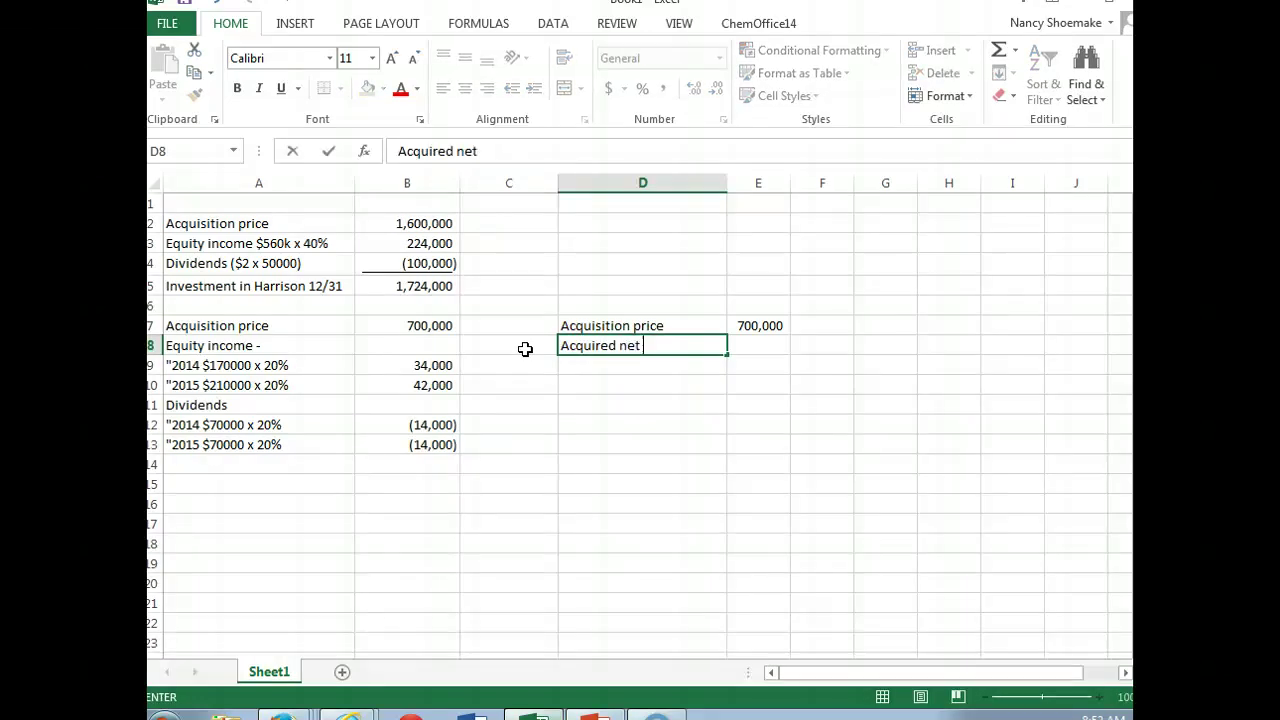
text(assets)
click(685, 203)
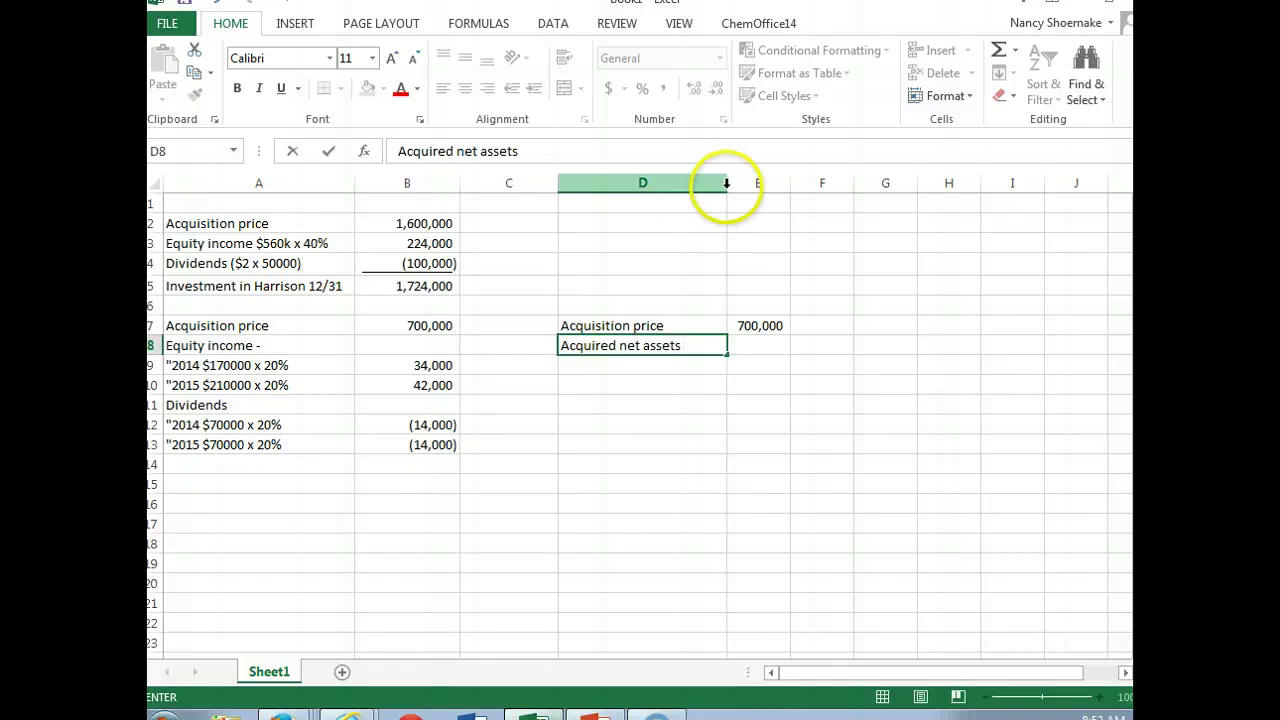
click(726, 183)
drag(728, 183, 822, 181)
click(740, 342)
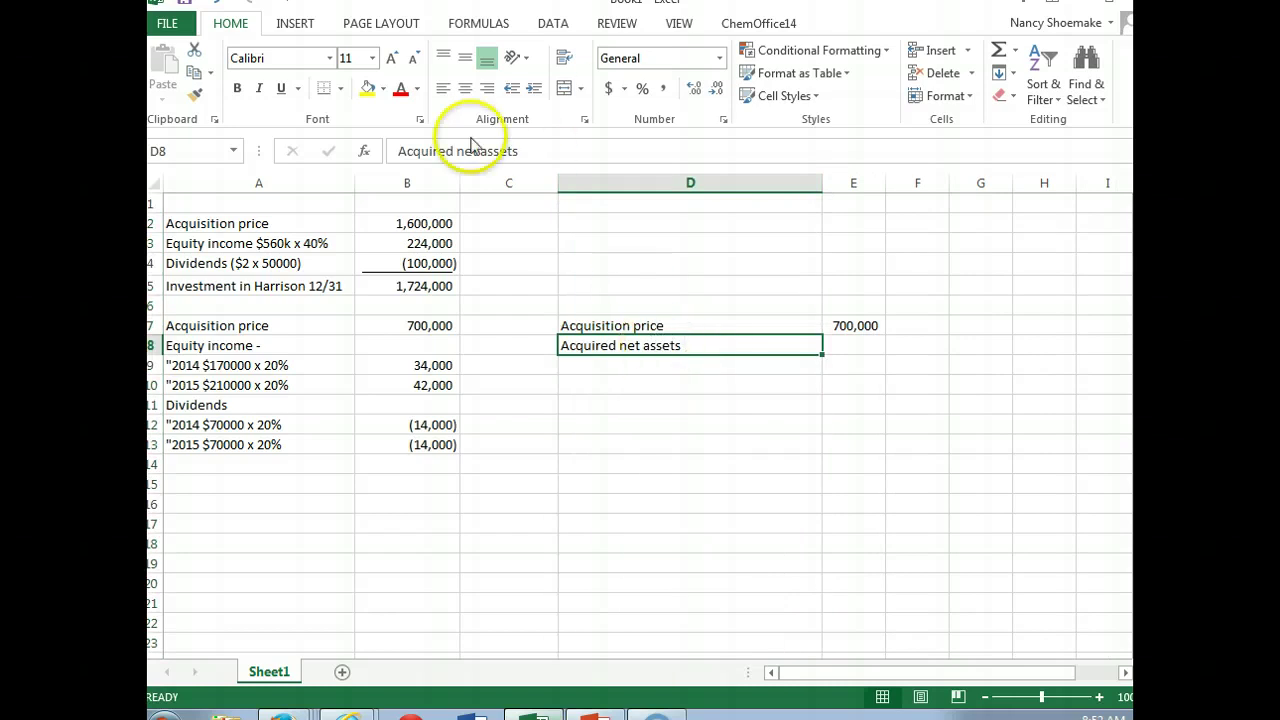
click(565, 150)
text(()
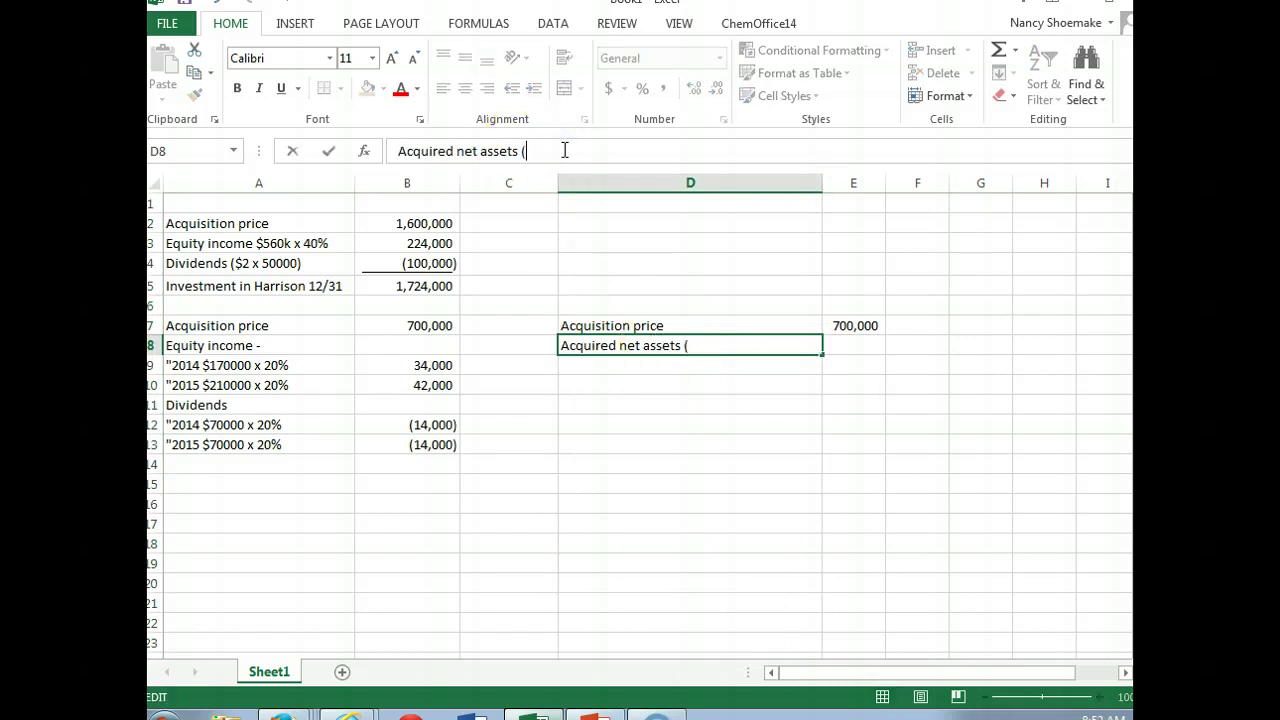
text(20% x $3000000)
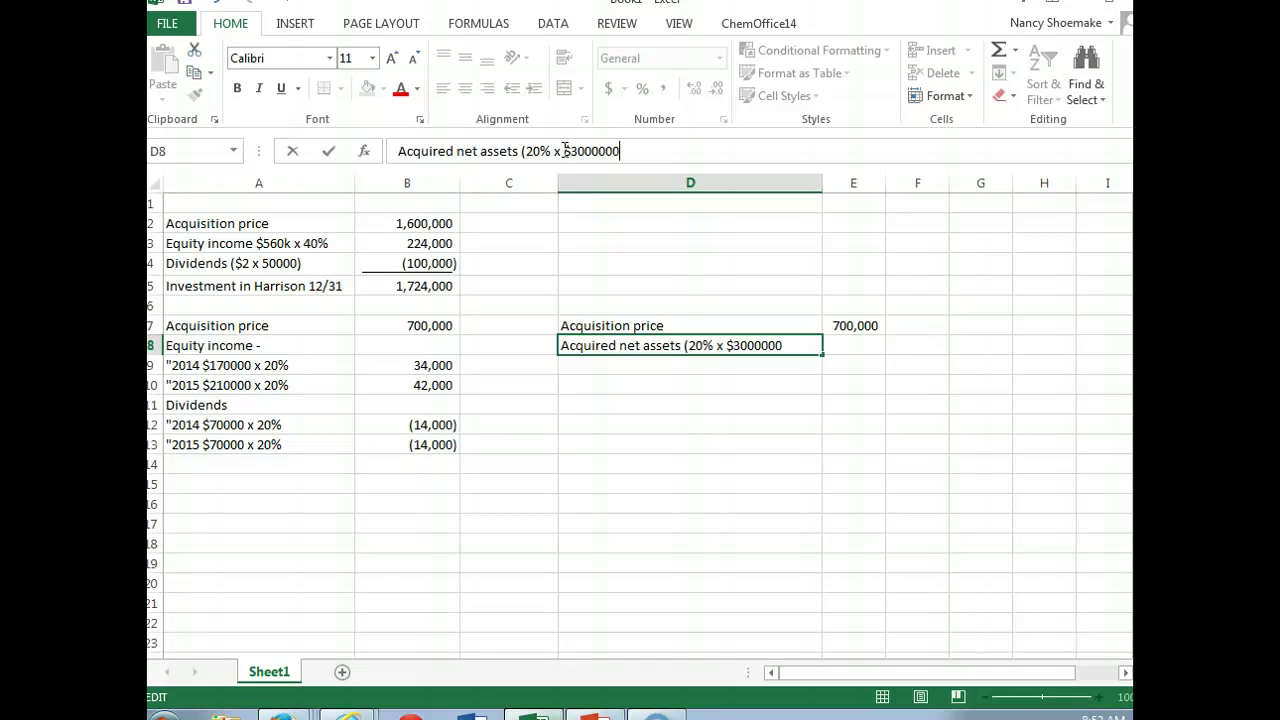
text())
key(Tab)
text(-)
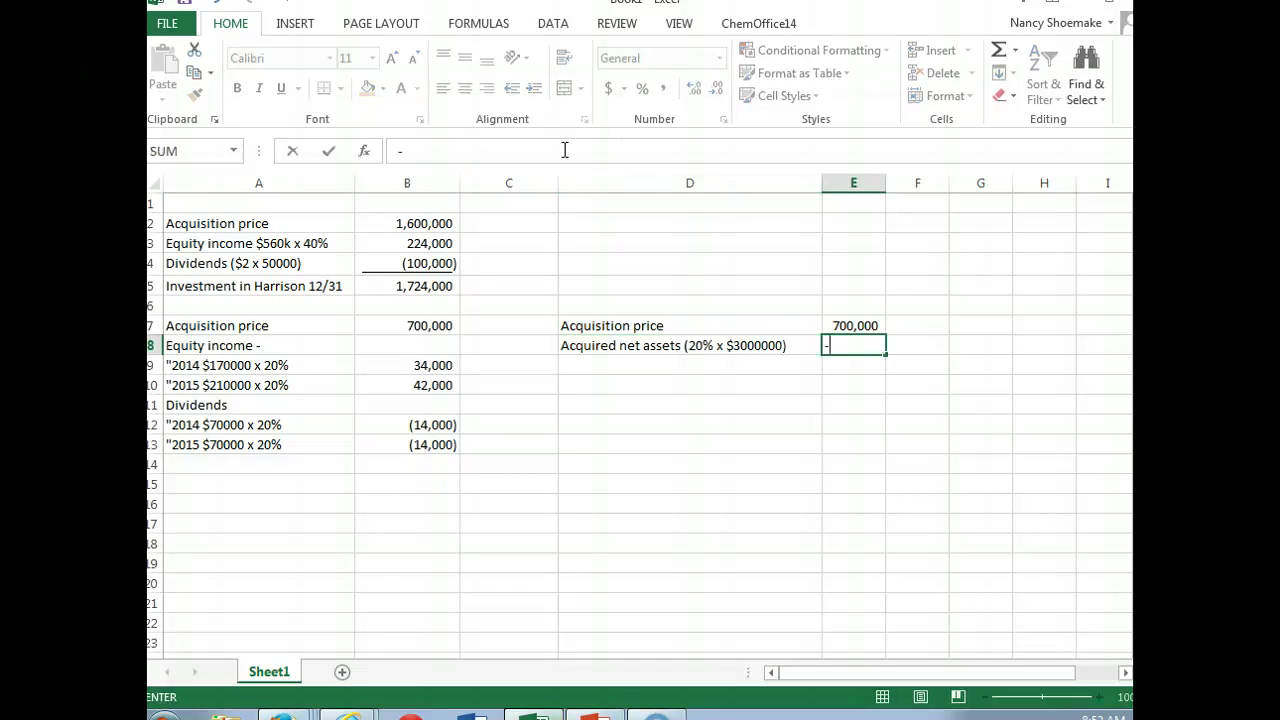
text(6000)
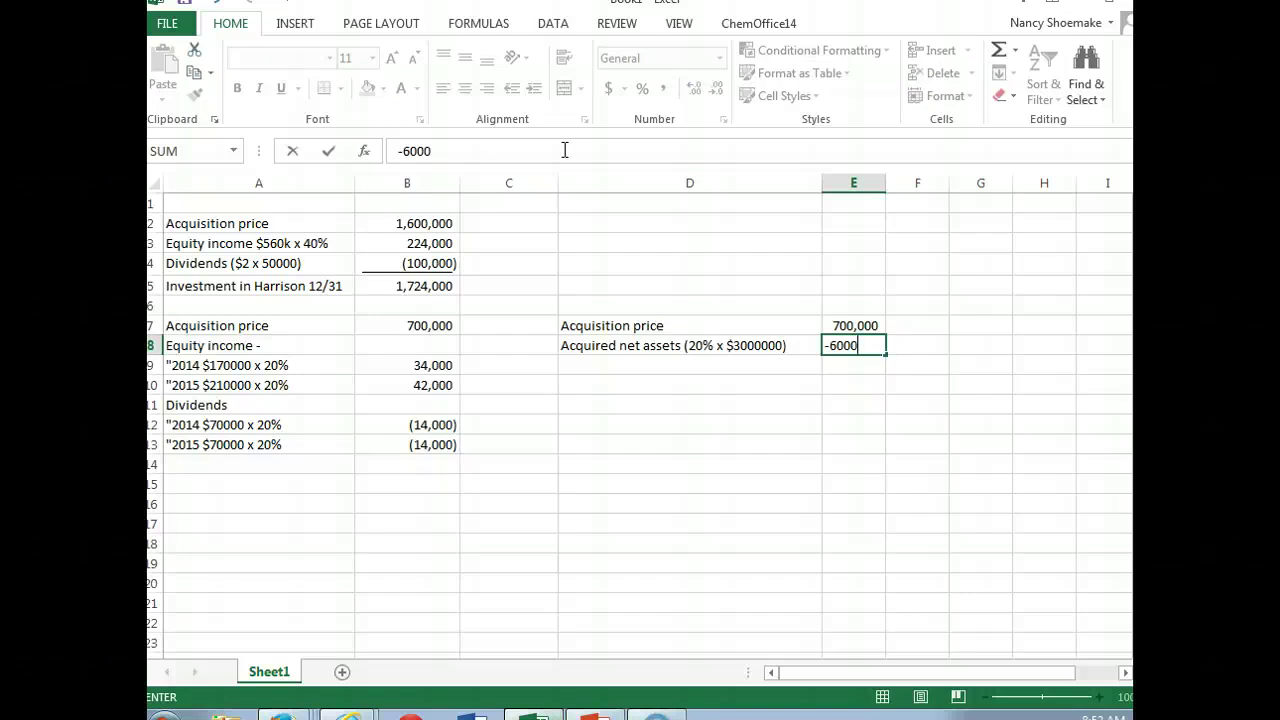
text(00)
key(Return)
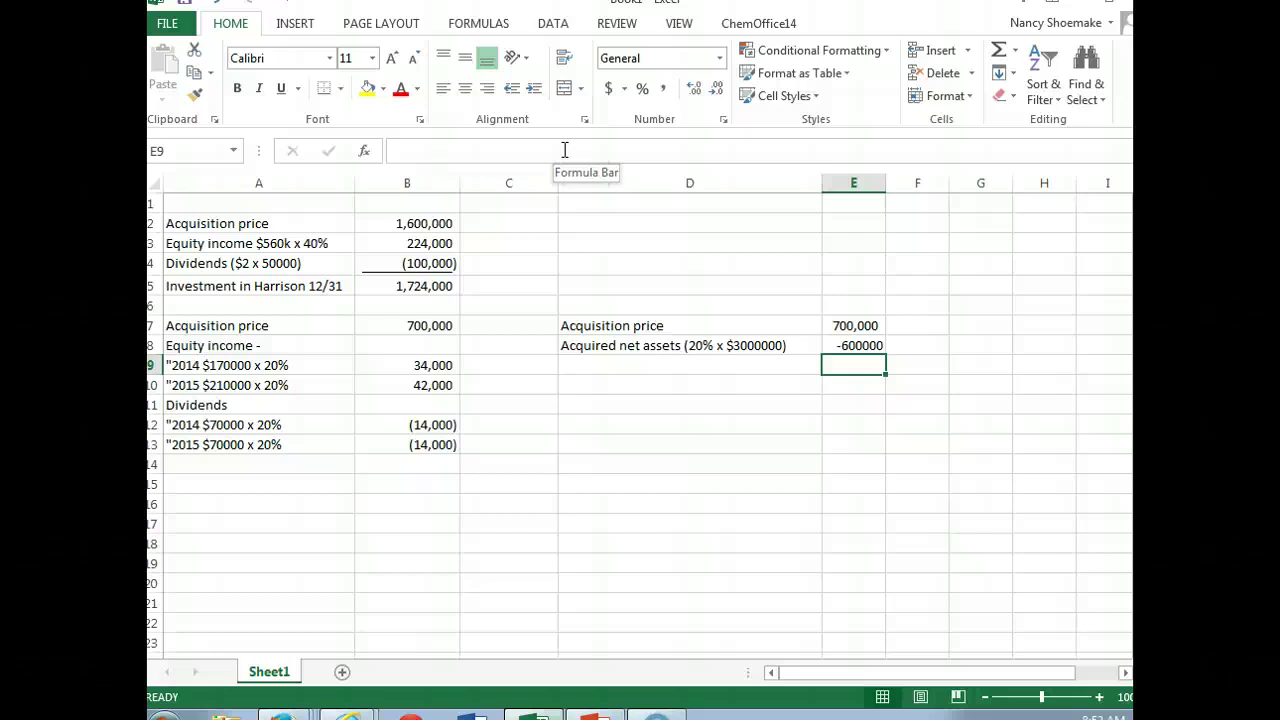
Step: Add 'Excess cost over book attributed to patent' with an AutoSum total of 100,000
key(Left)
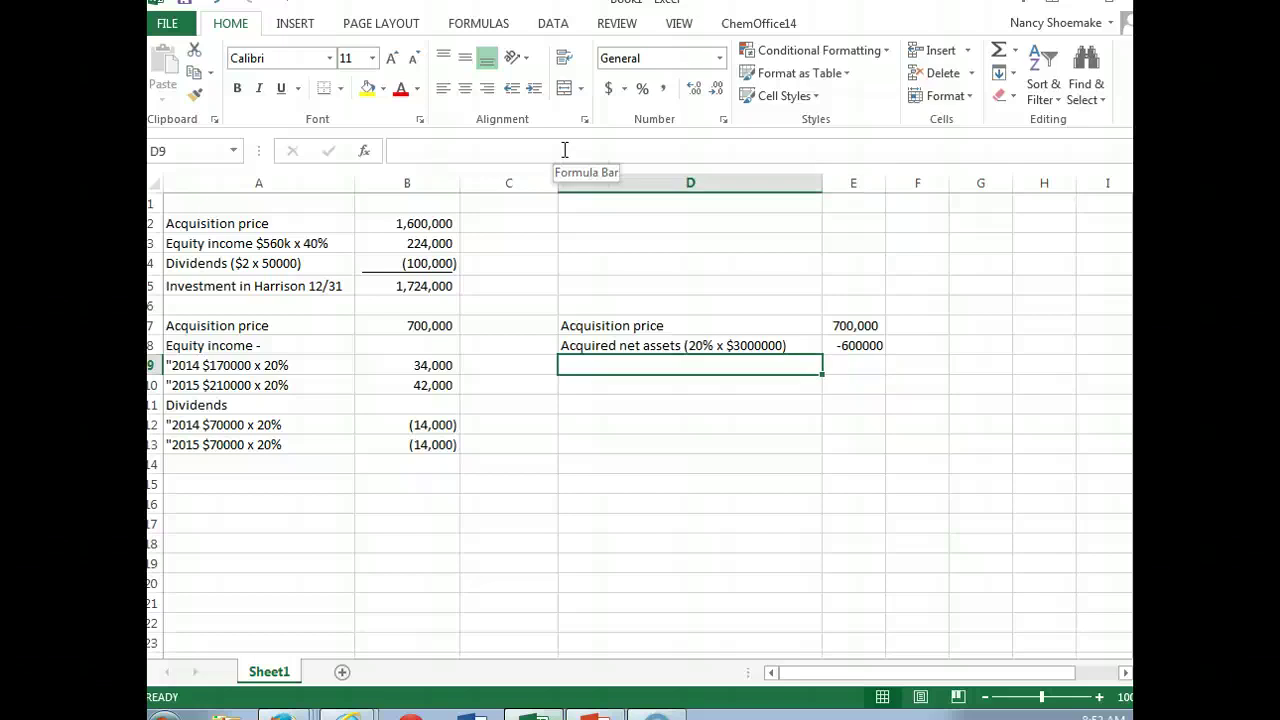
text(Exc)
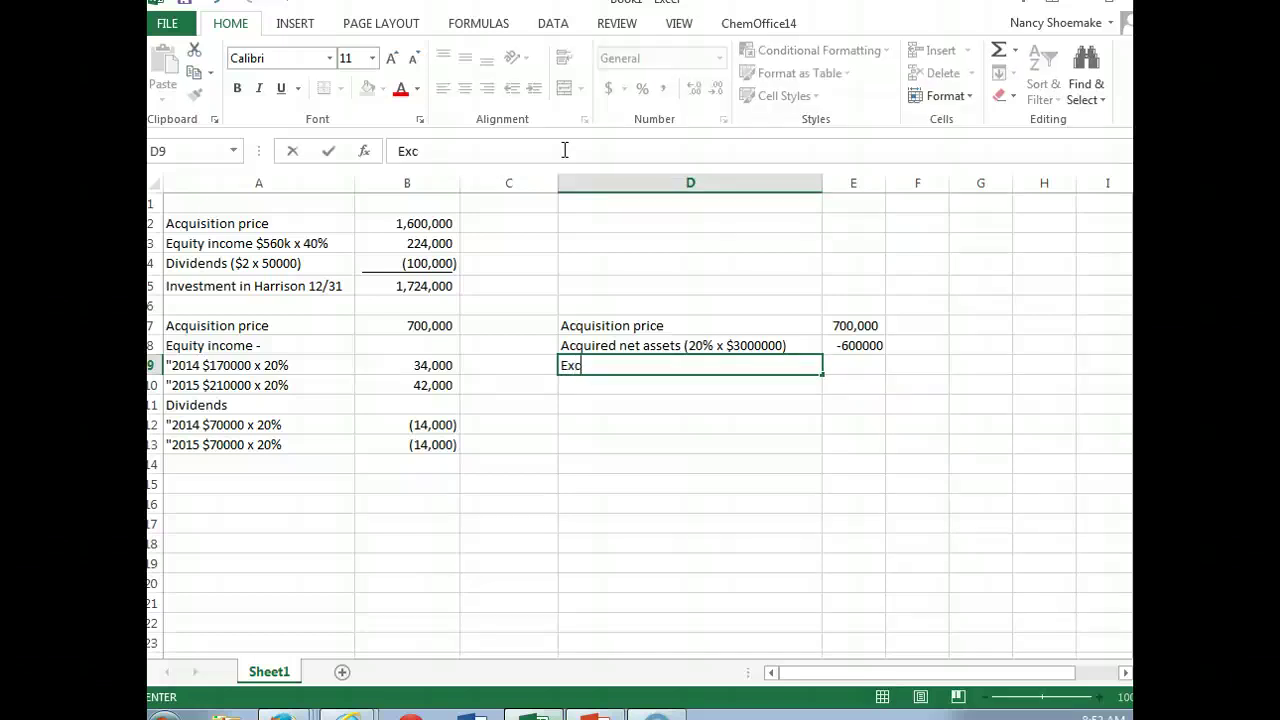
text(ess cost over )
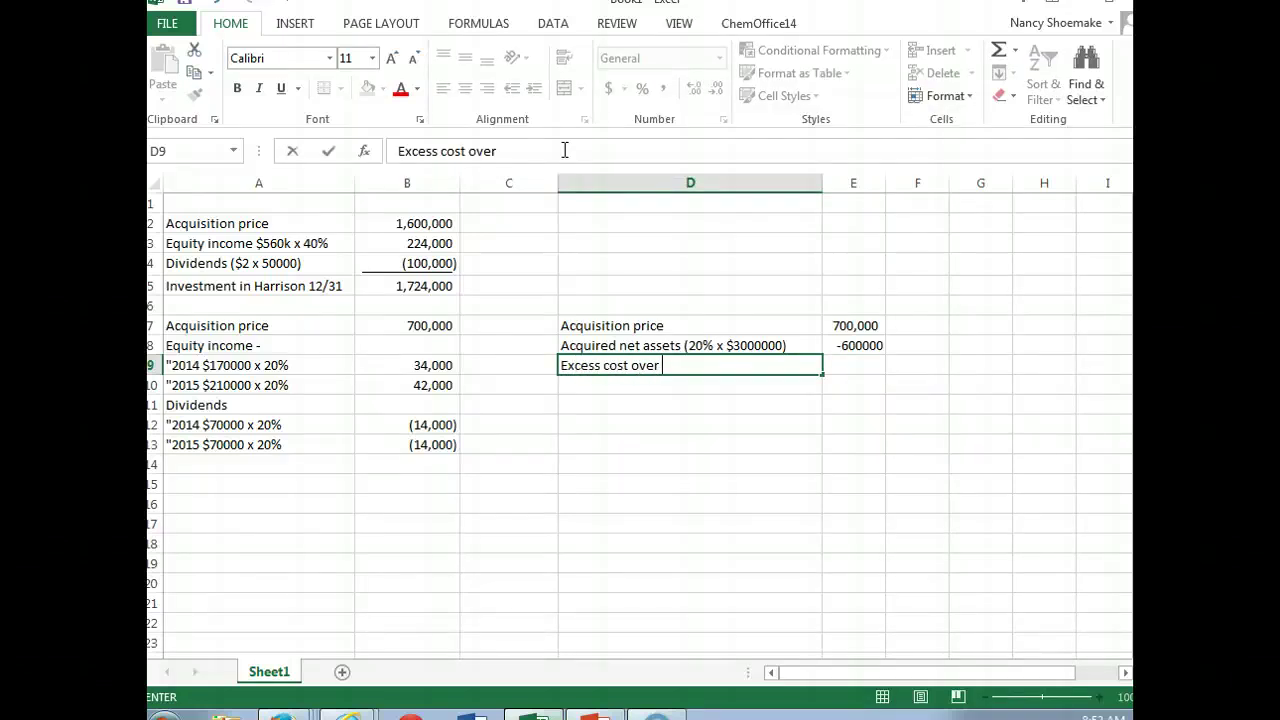
text(book at)
key(BackSpace)
key(BackSpace)
text(attributed to)
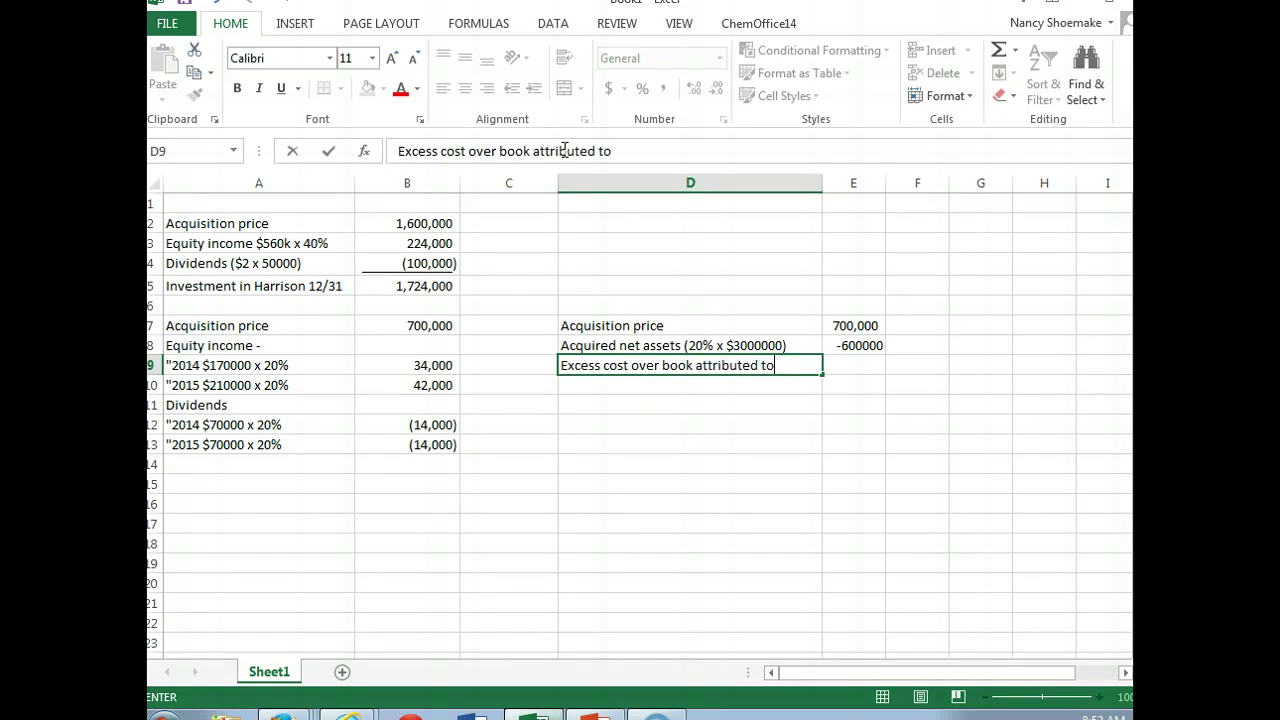
text( patent)
key(Tab)
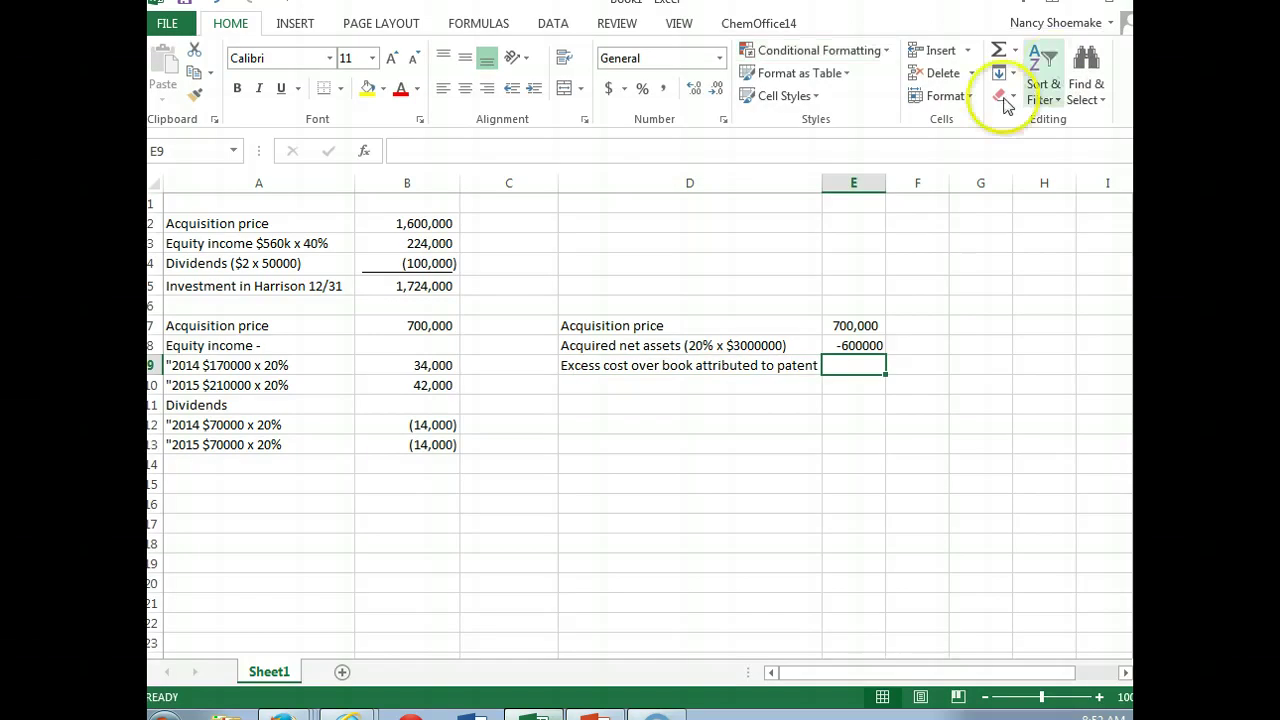
click(998, 51)
key(Return)
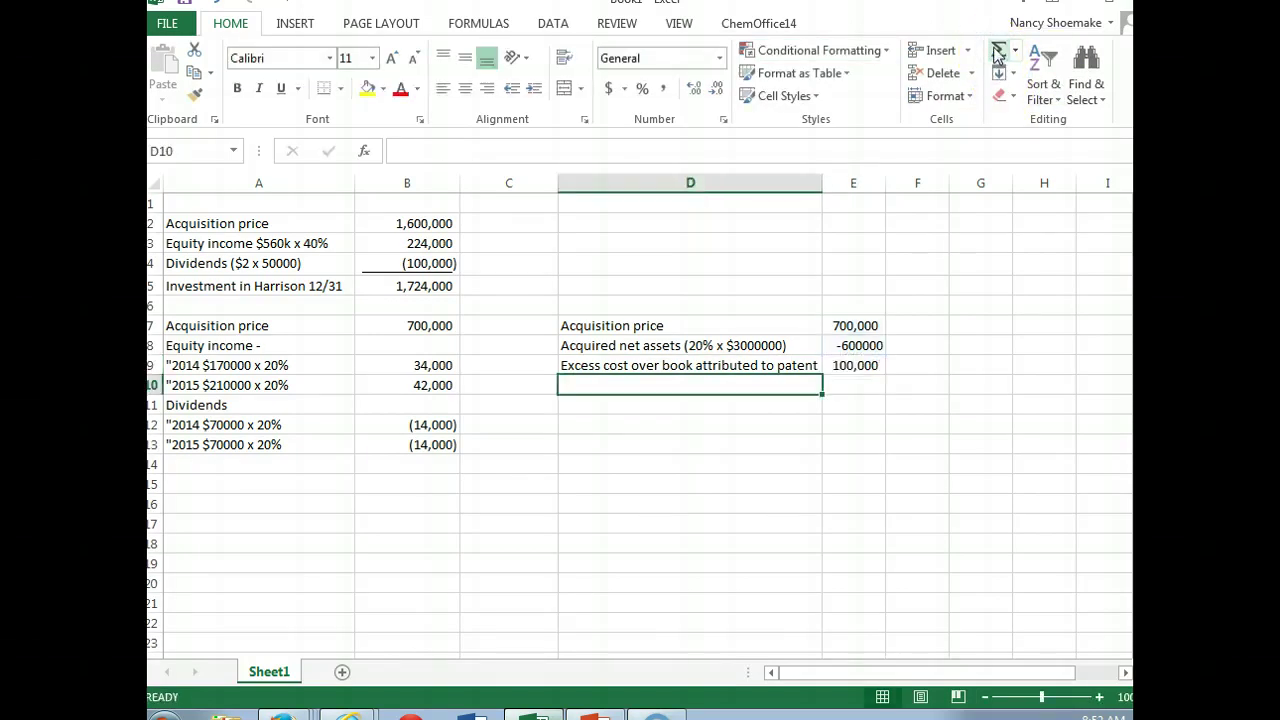
Step: Put a bottom border under the -600000 figure in E8
click(851, 344)
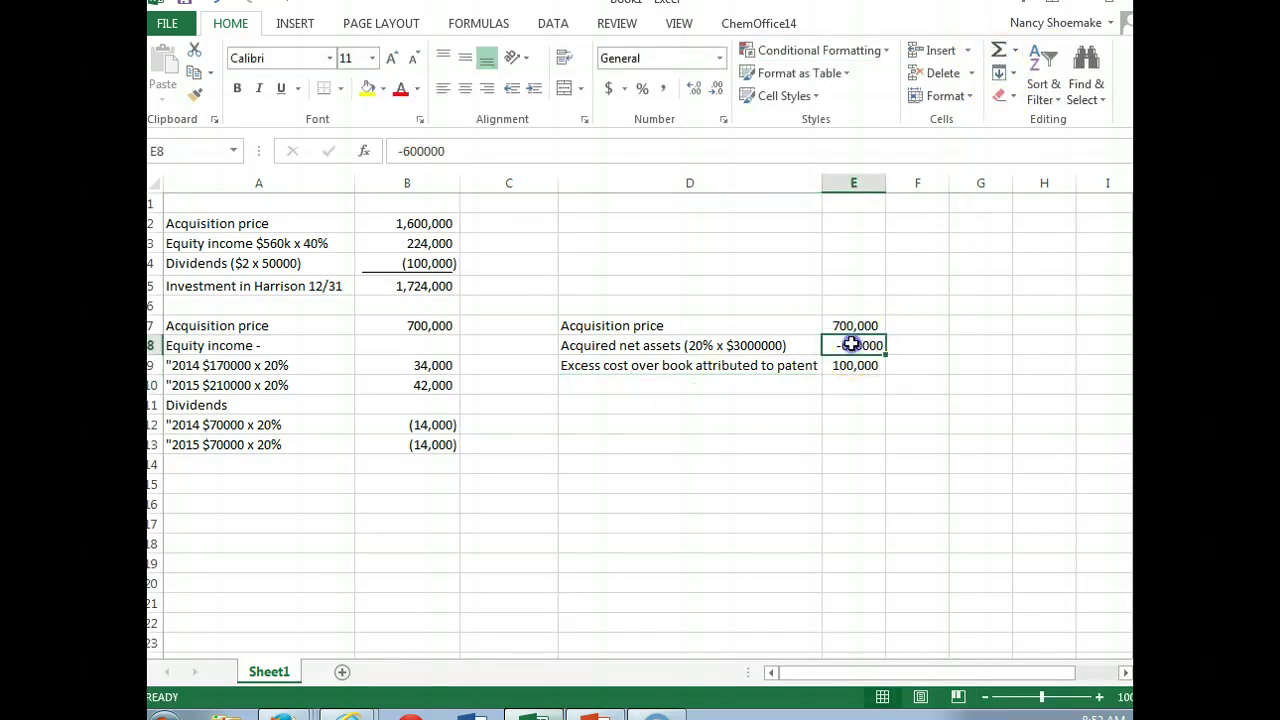
click(325, 90)
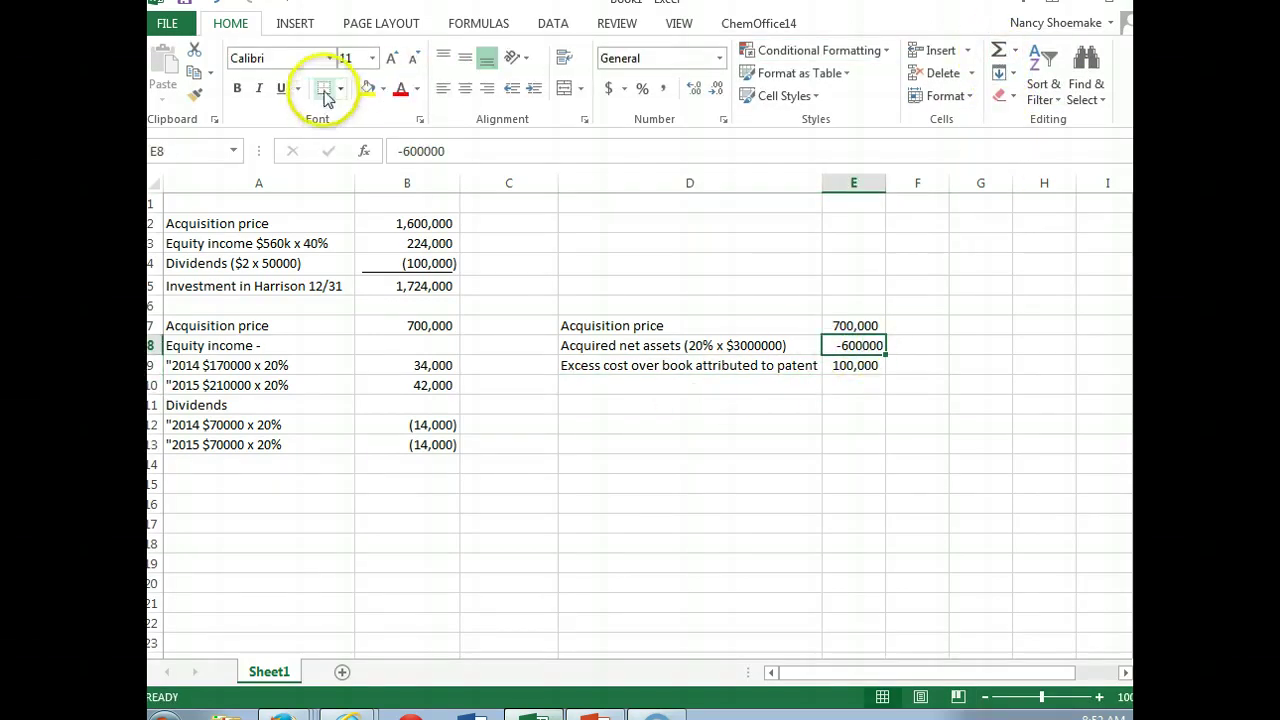
click(640, 388)
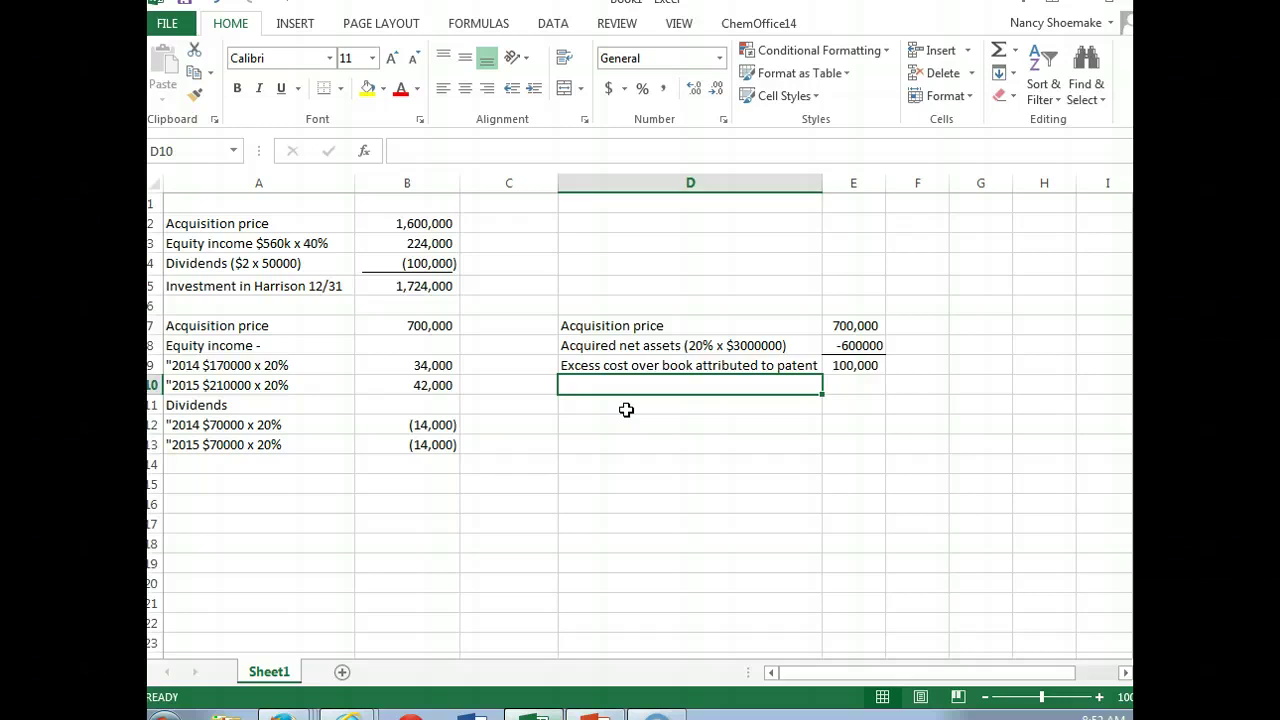
Step: Read question 7 on textbook page 29 about Domingo's investment in Martes, then return to Excel
click(349, 712)
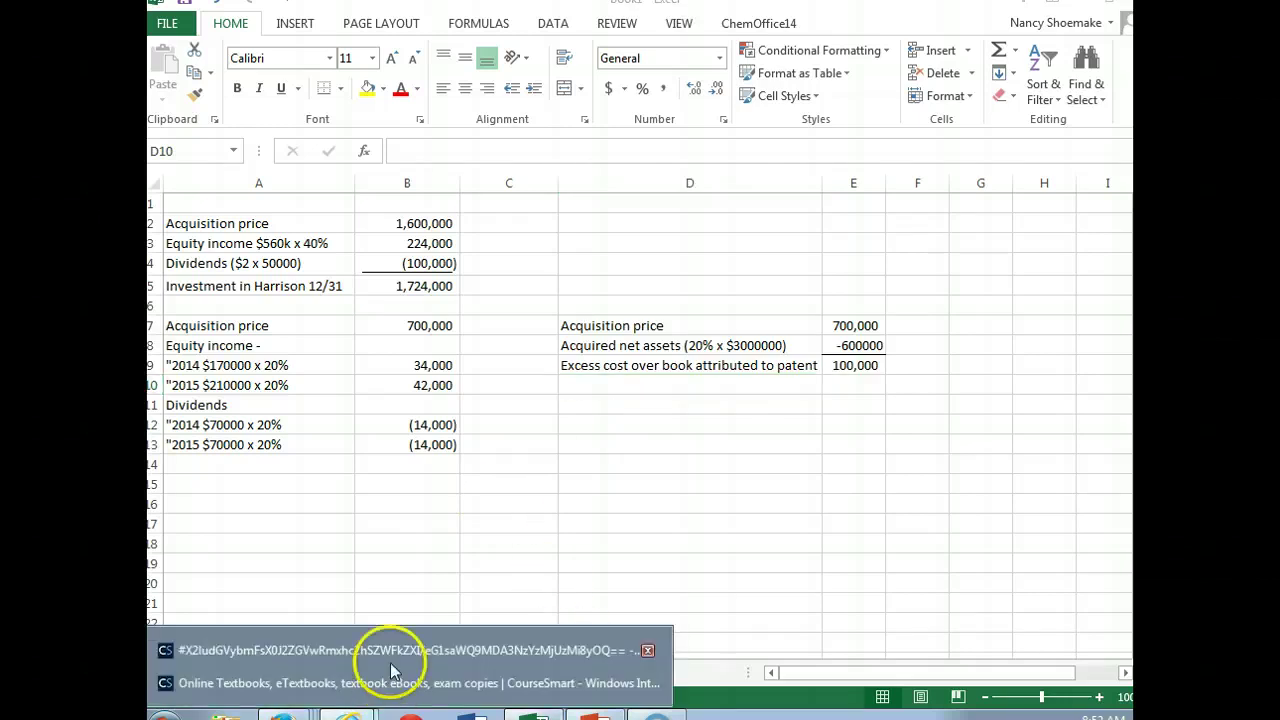
click(368, 651)
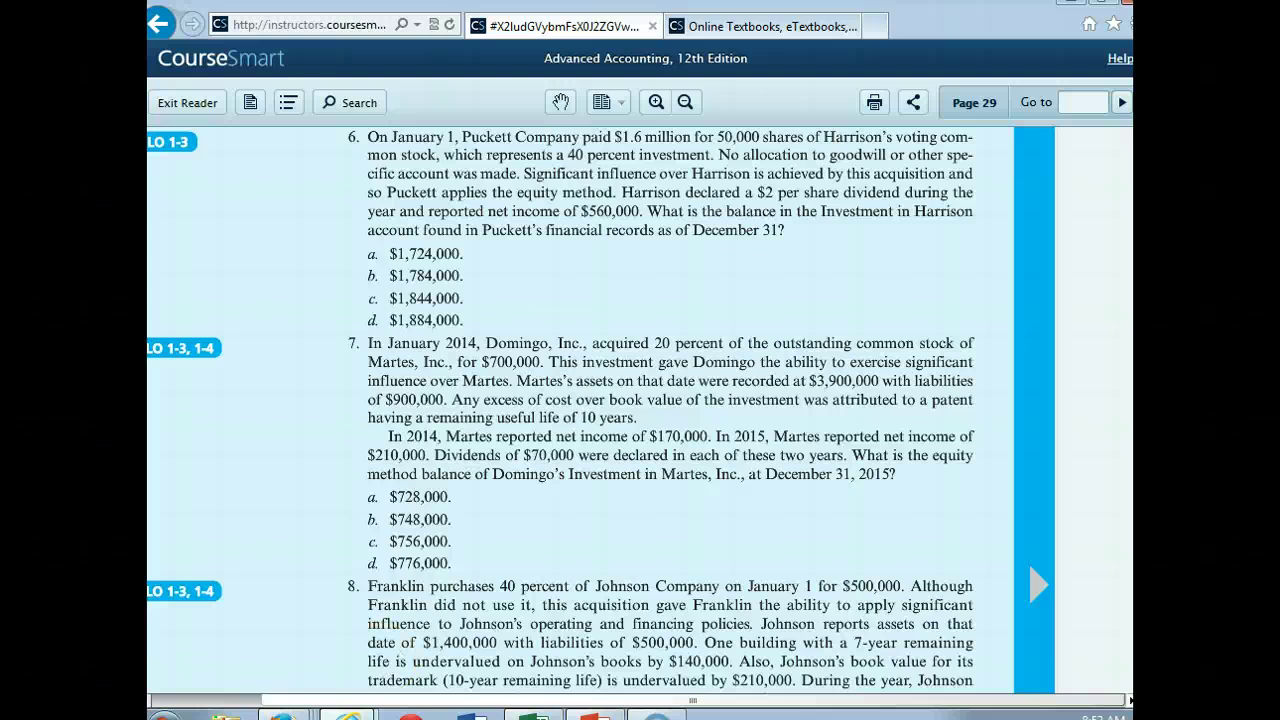
mouse_move(651, 690)
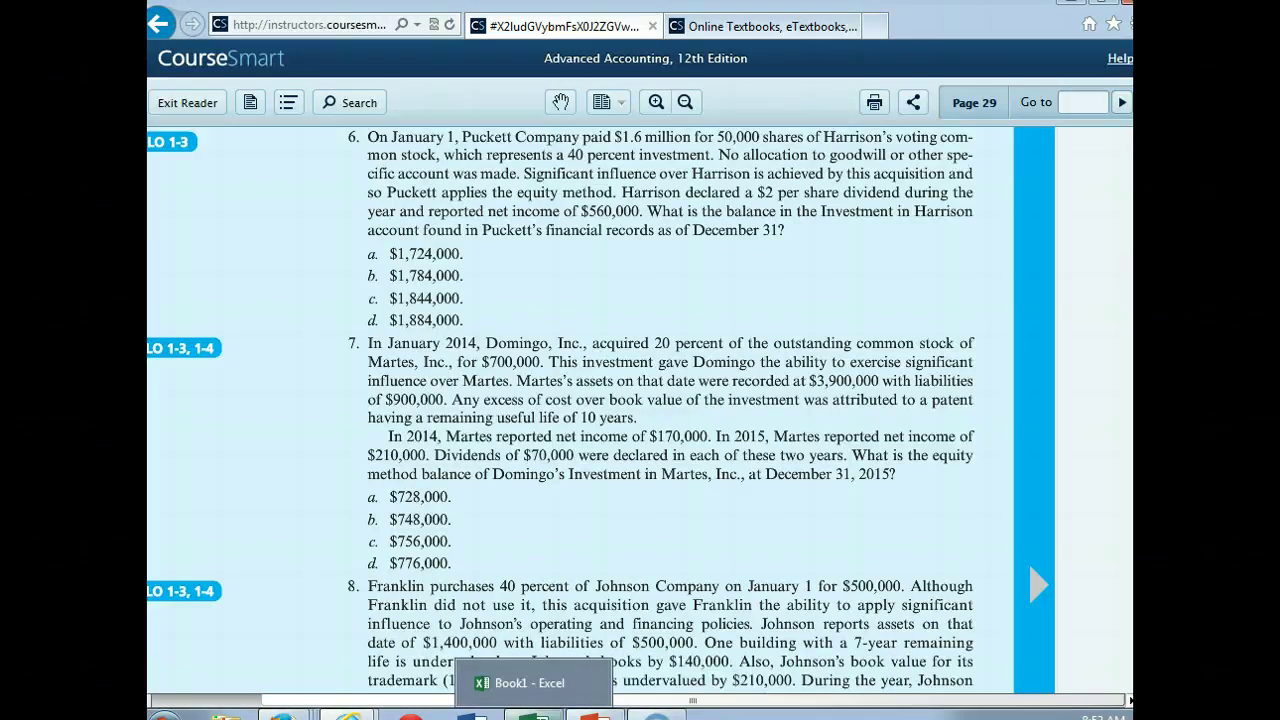
click(531, 705)
Step: Add 'Amortization of patent' with 2014 and 2015 lines each at -10000
click(240, 462)
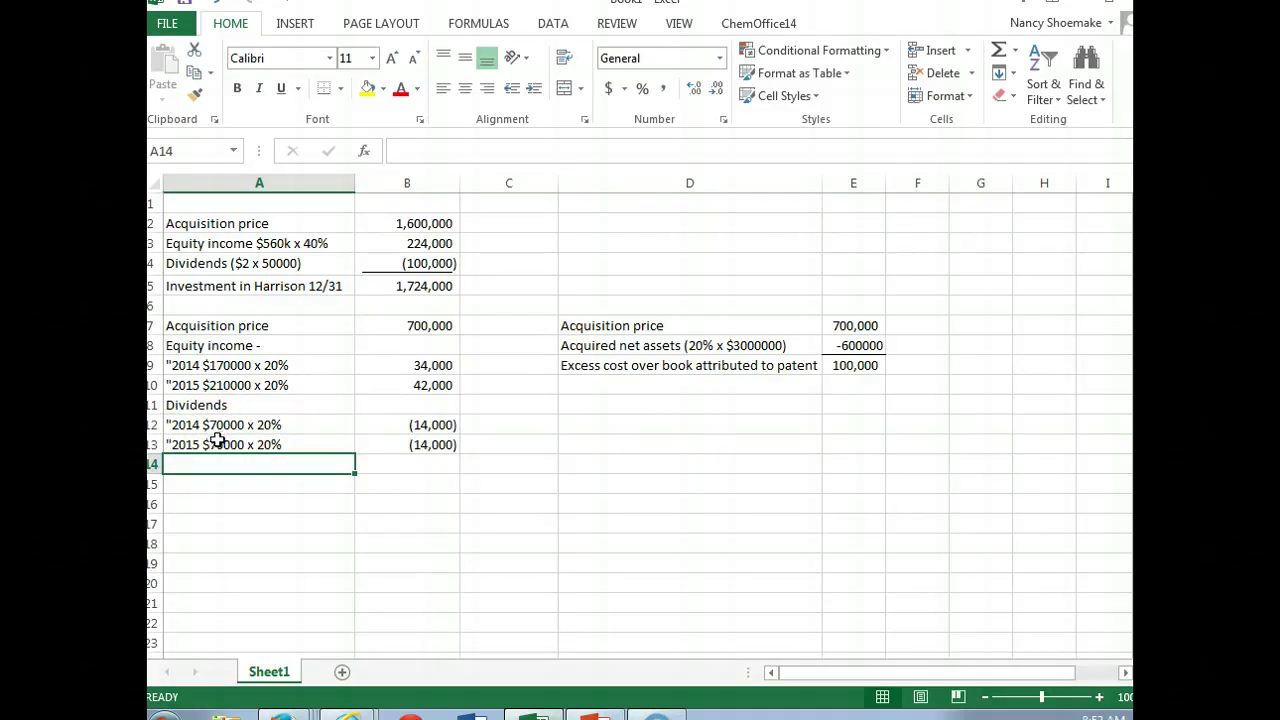
text(A)
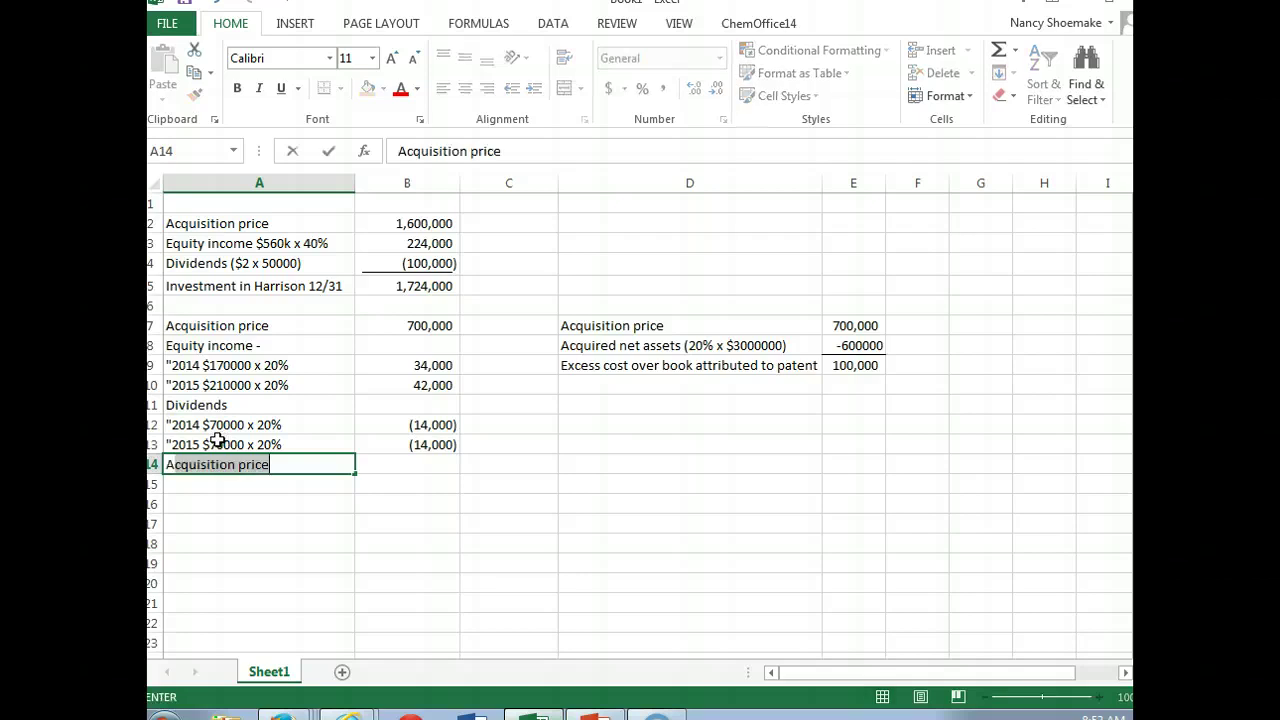
text(mortization of patent)
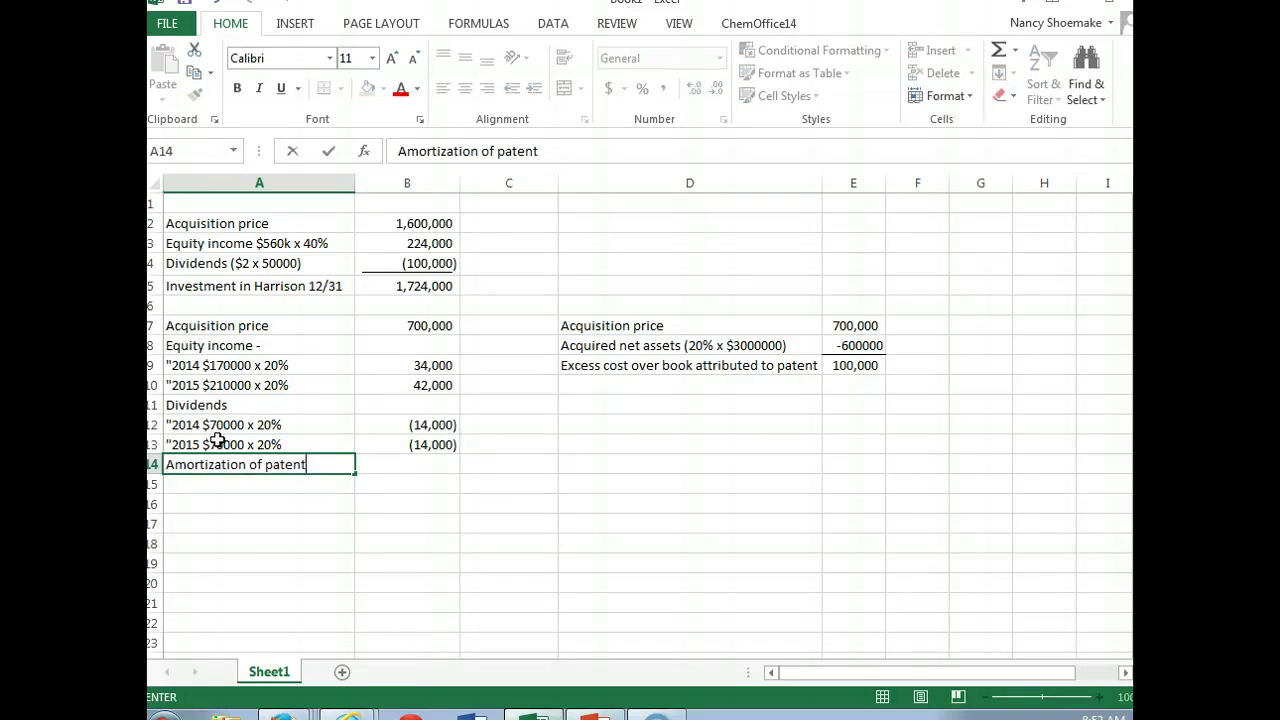
key(Return)
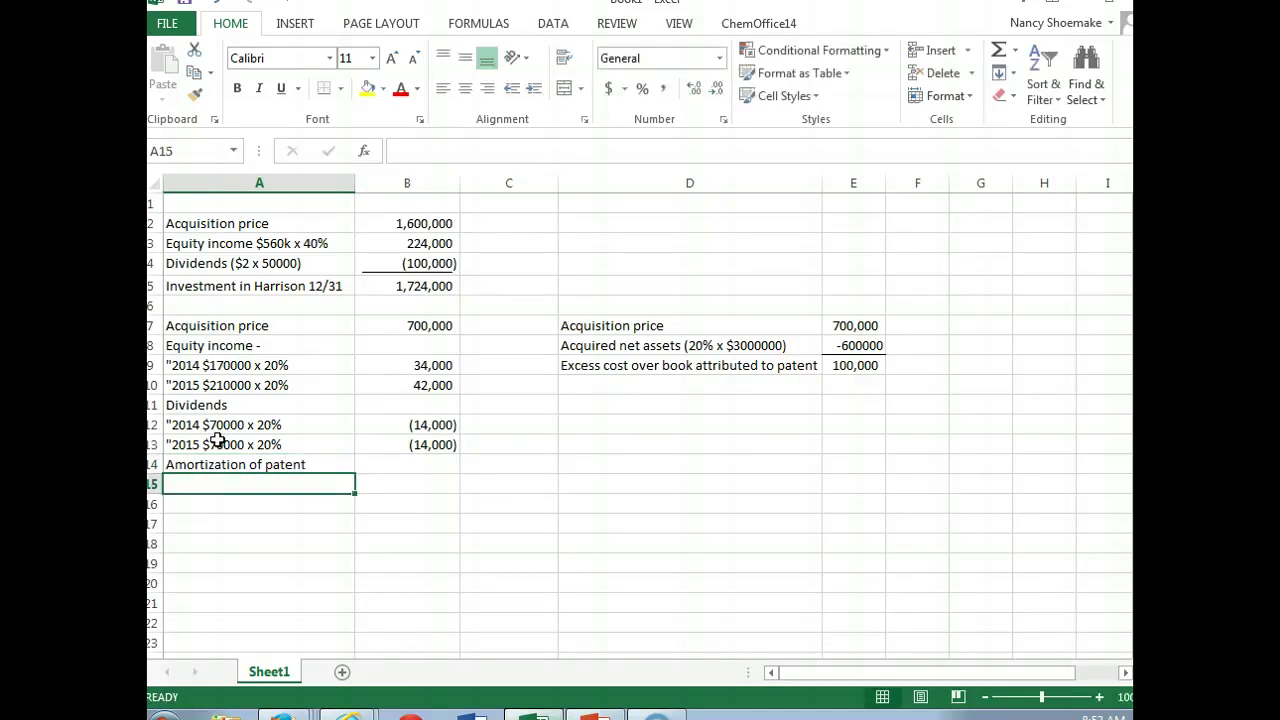
text(2014)
key(Tab)
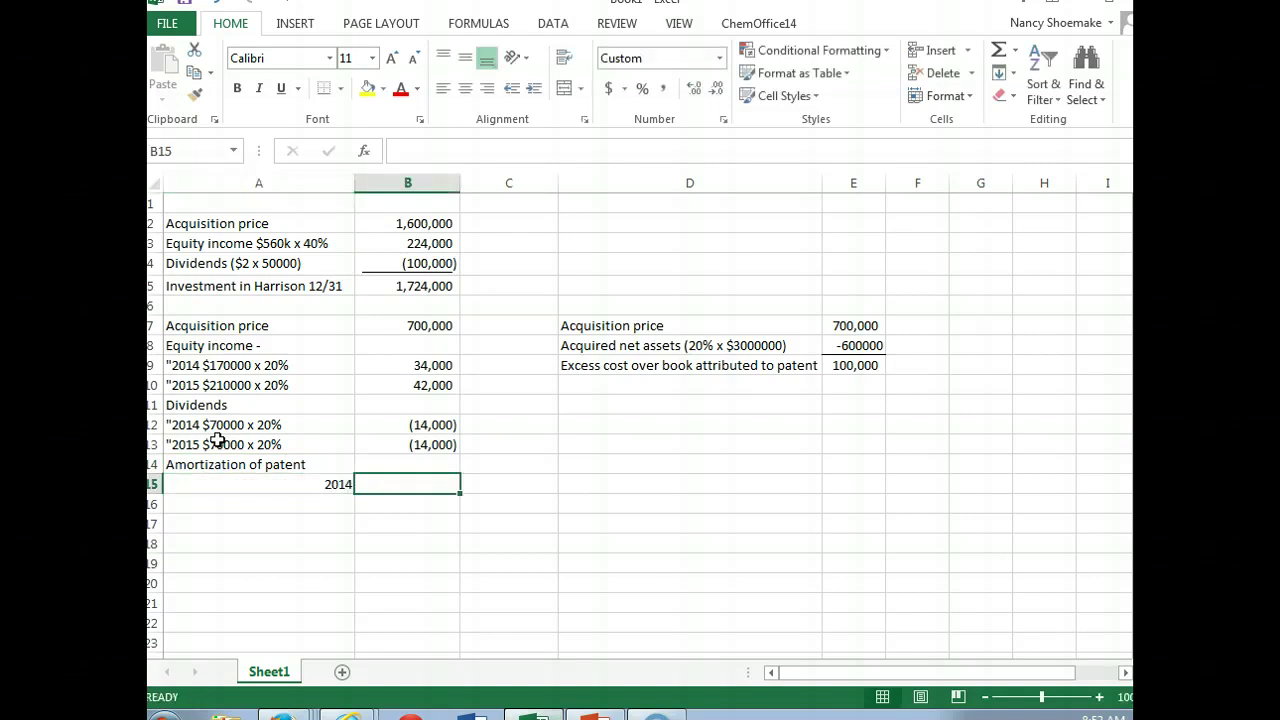
text(-10000)
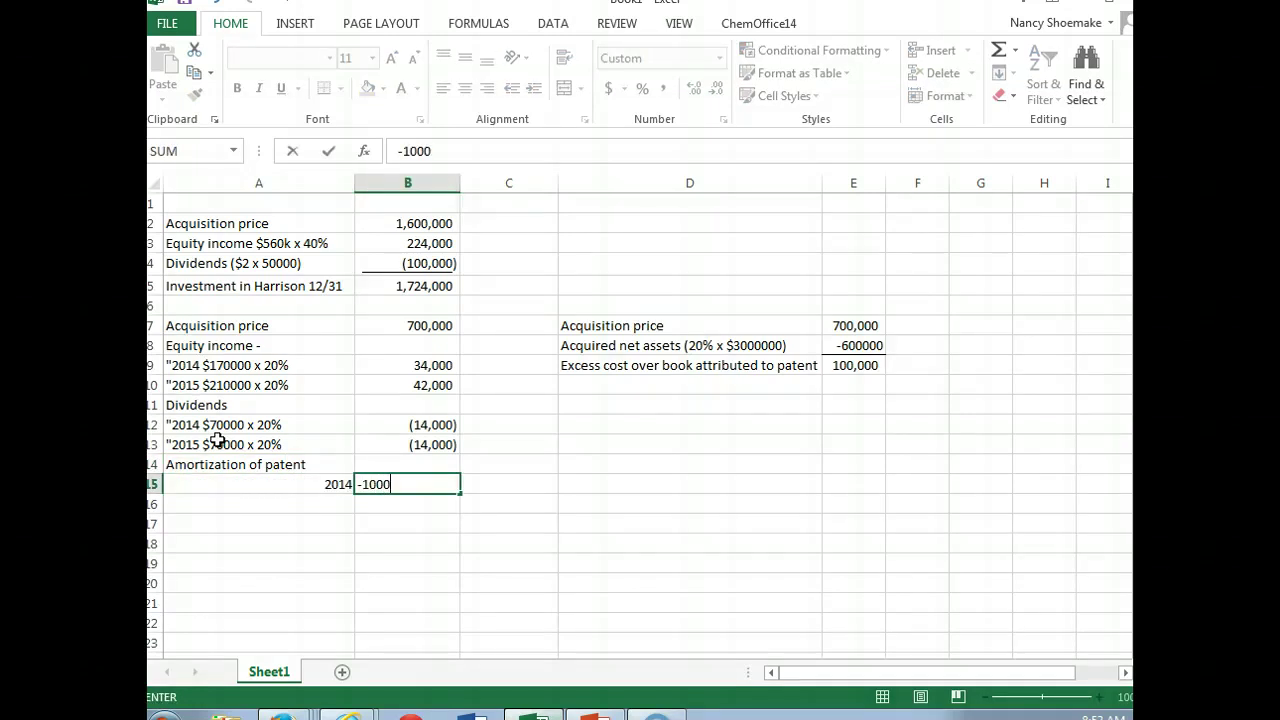
key(Return)
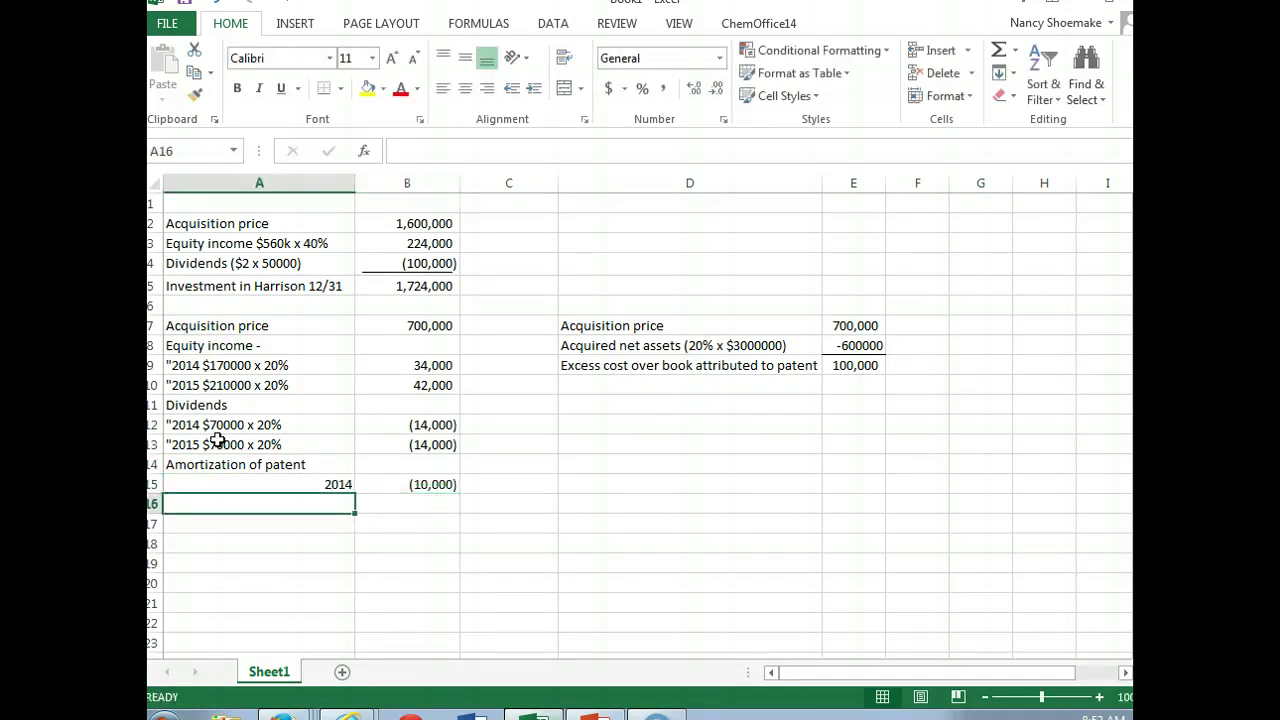
text(20915)
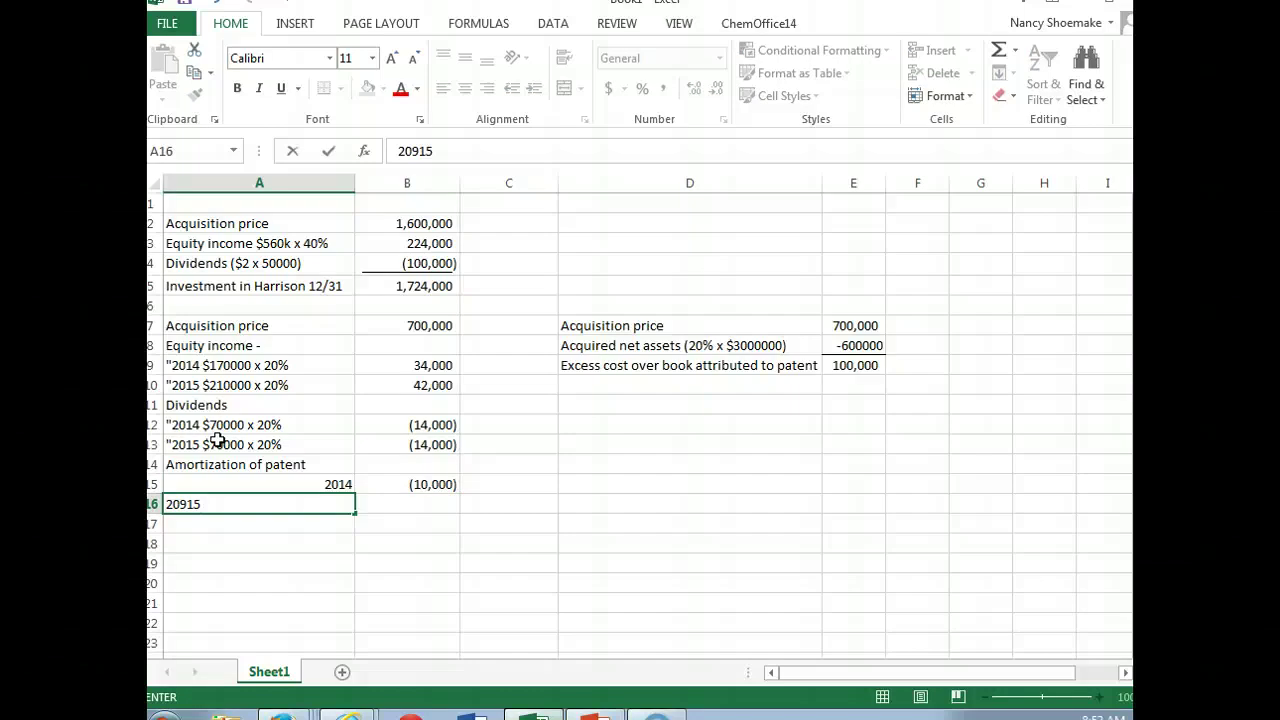
key(BackSpace)
key(BackSpace)
key(BackSpace)
text(15)
key(Tab)
text(-1000)
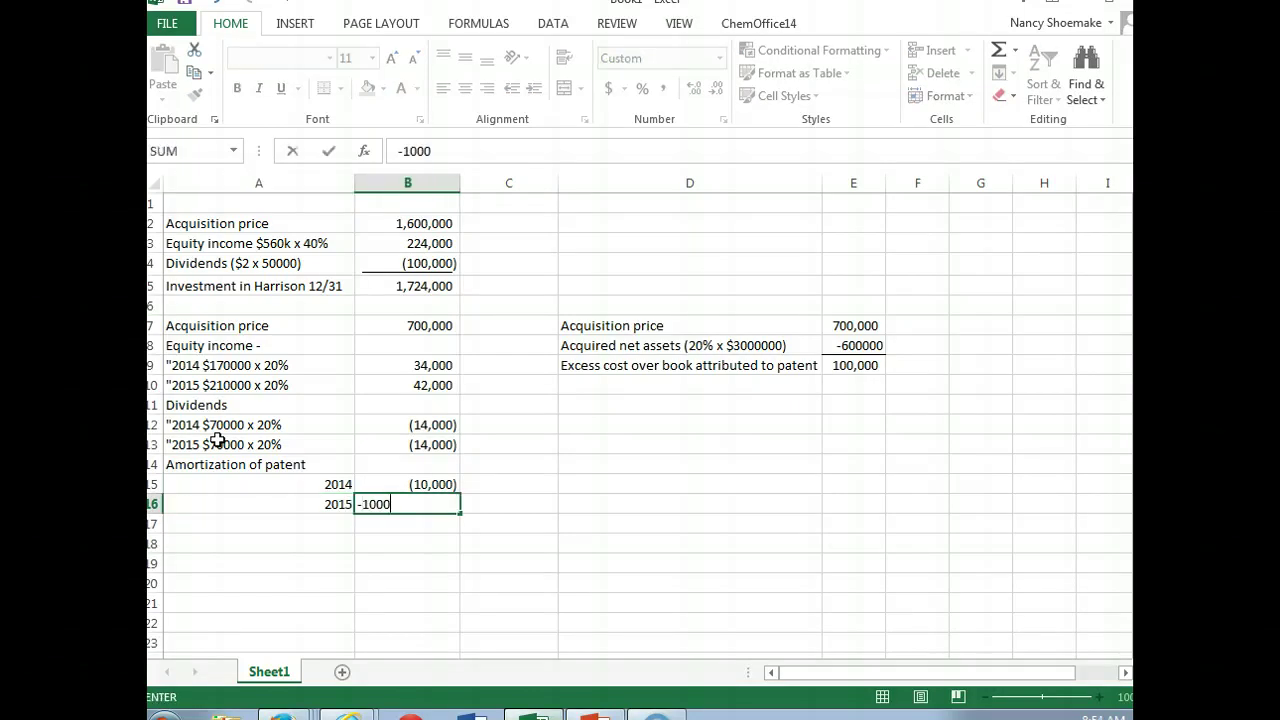
text(0)
key(Return)
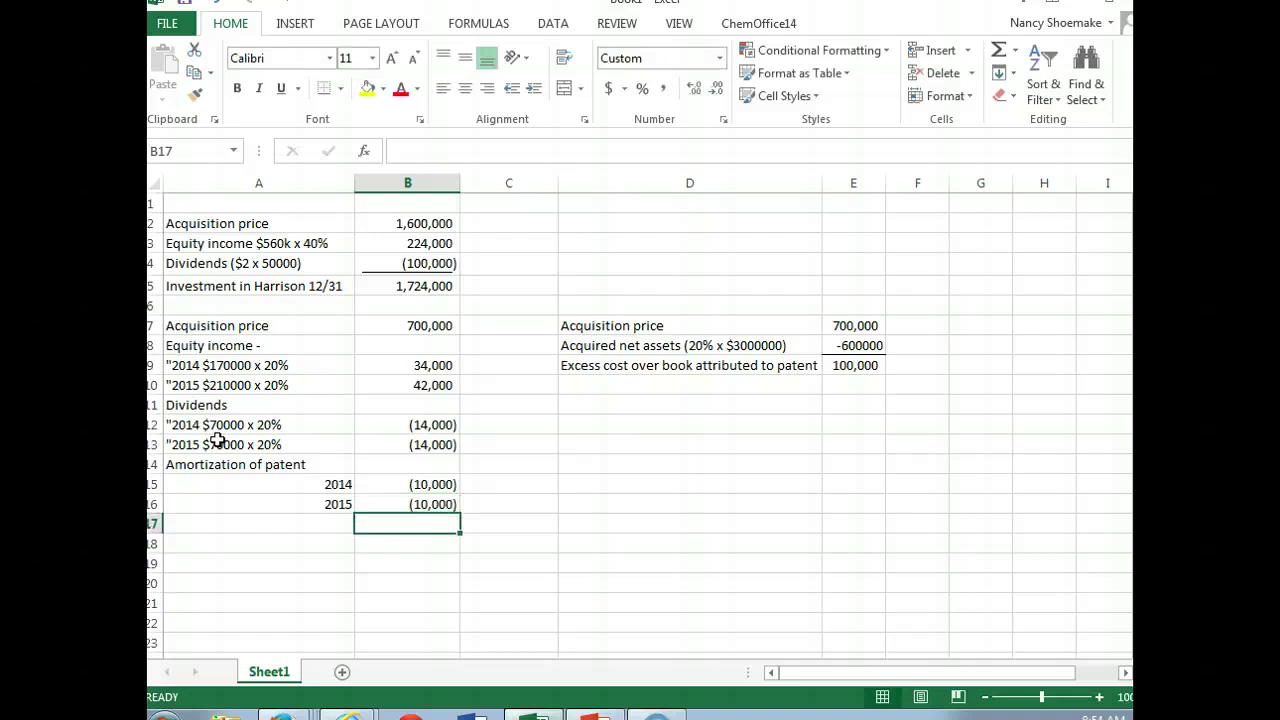
Step: Add a 'December 31, 2015' row summing B7:B16 to 728,000
key(Left)
text(D)
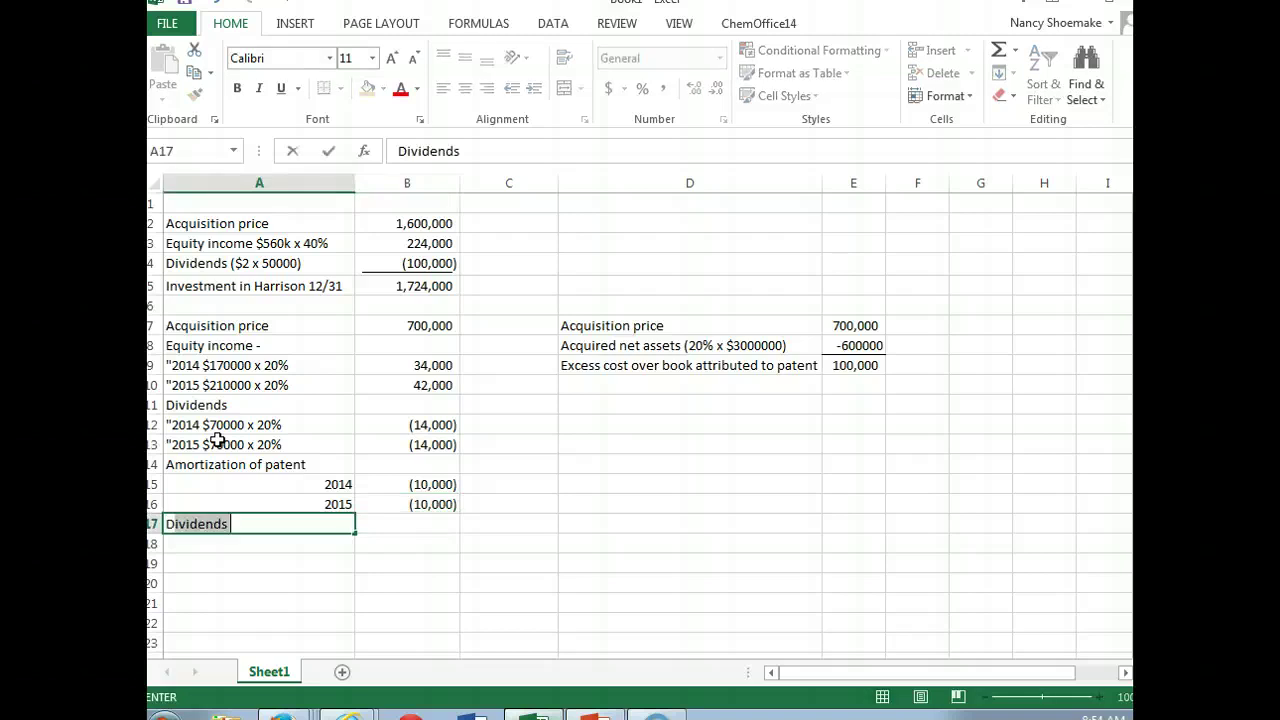
text(ecember 31, 2015)
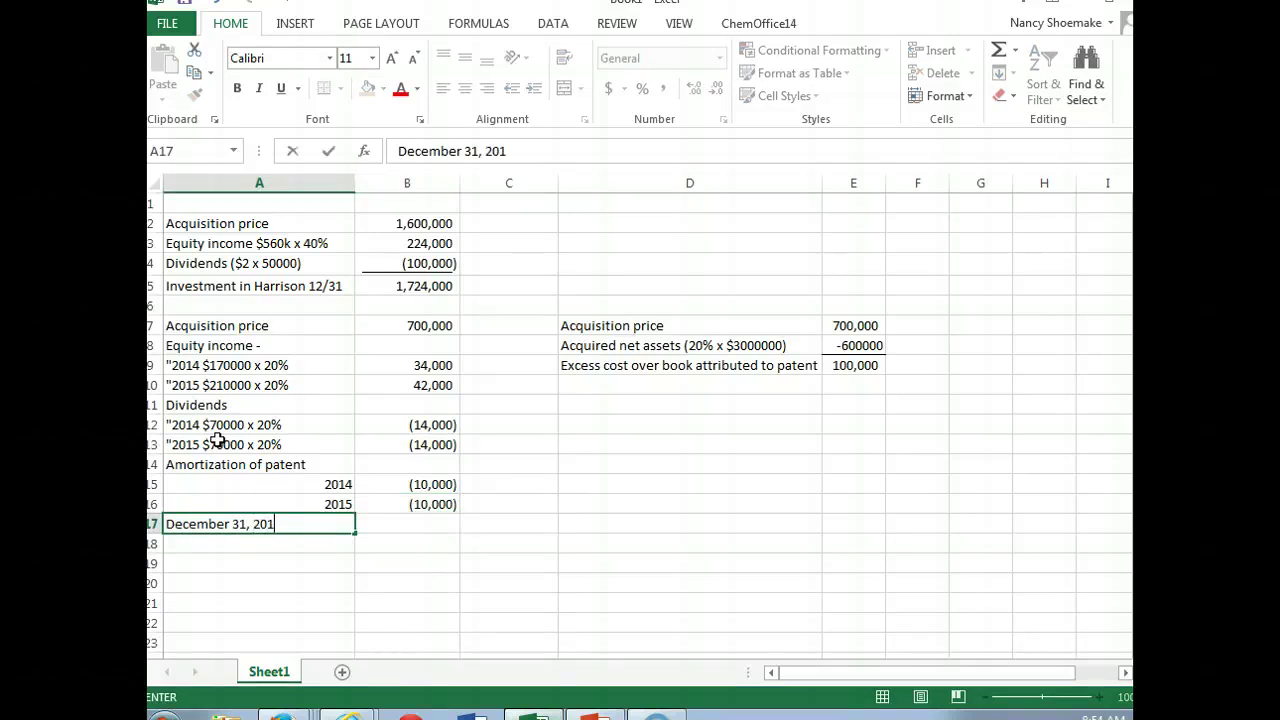
key(Tab)
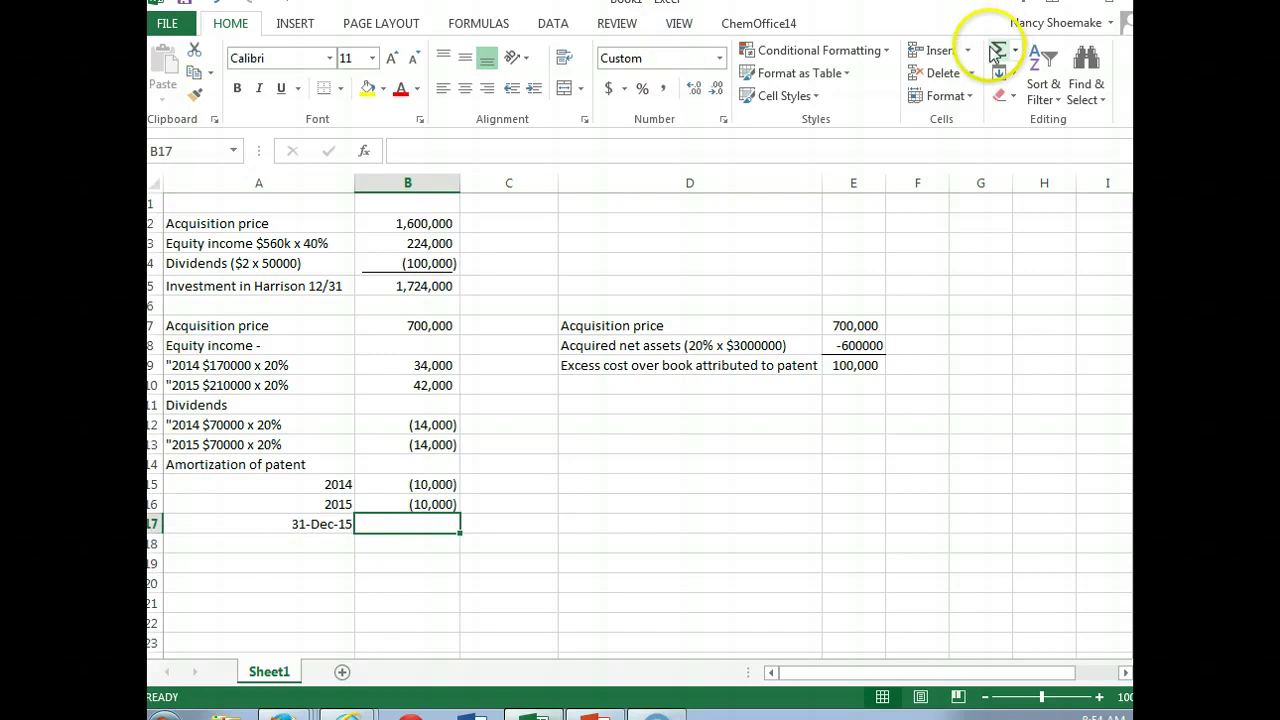
click(997, 48)
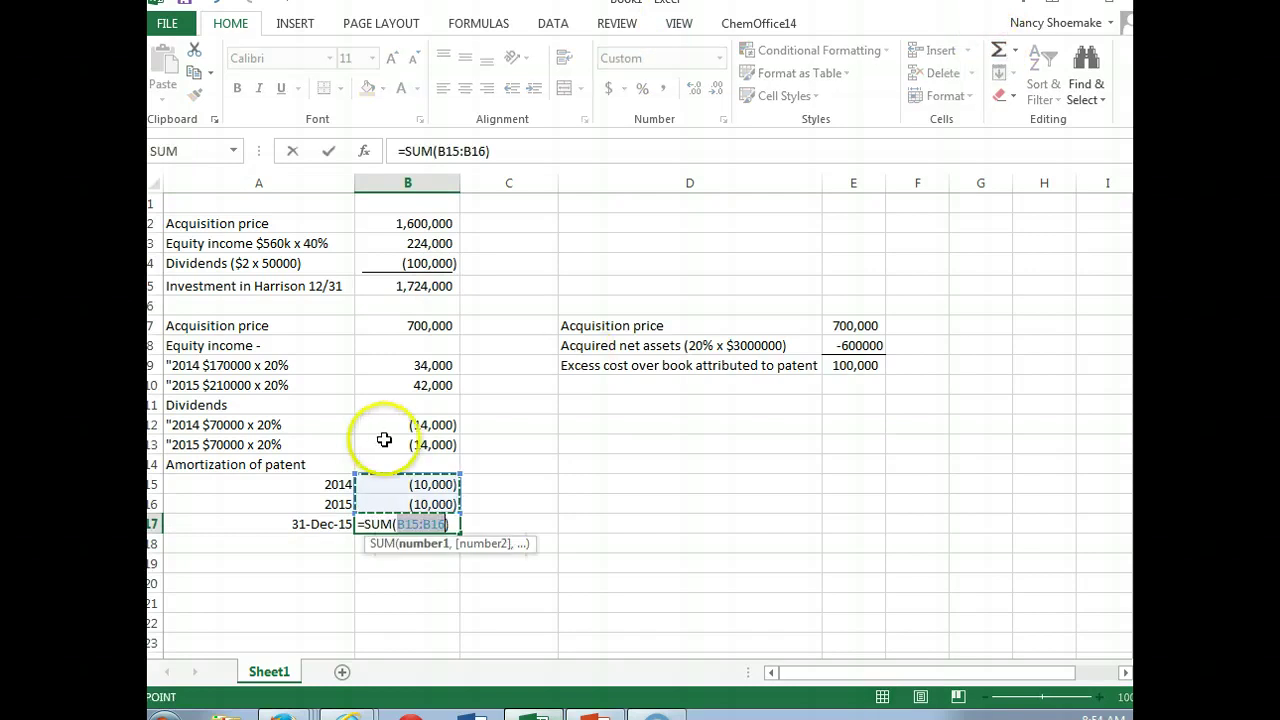
drag(375, 505, 398, 328)
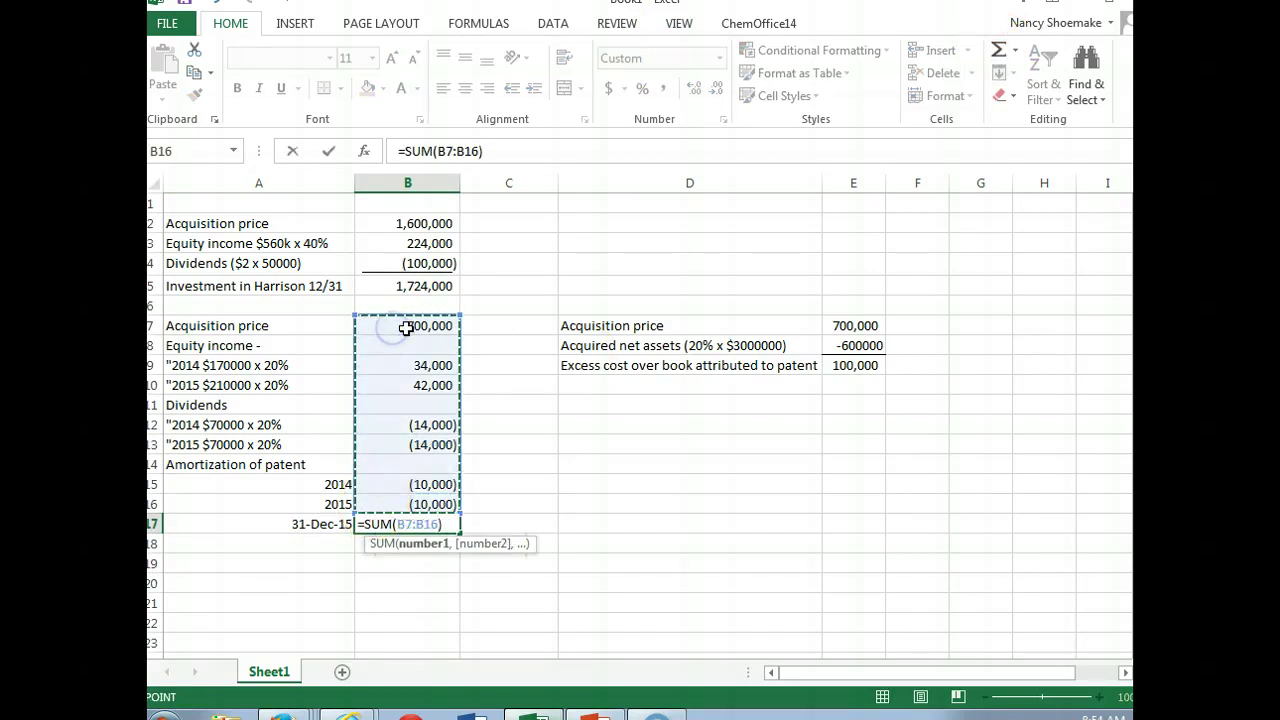
key(Return)
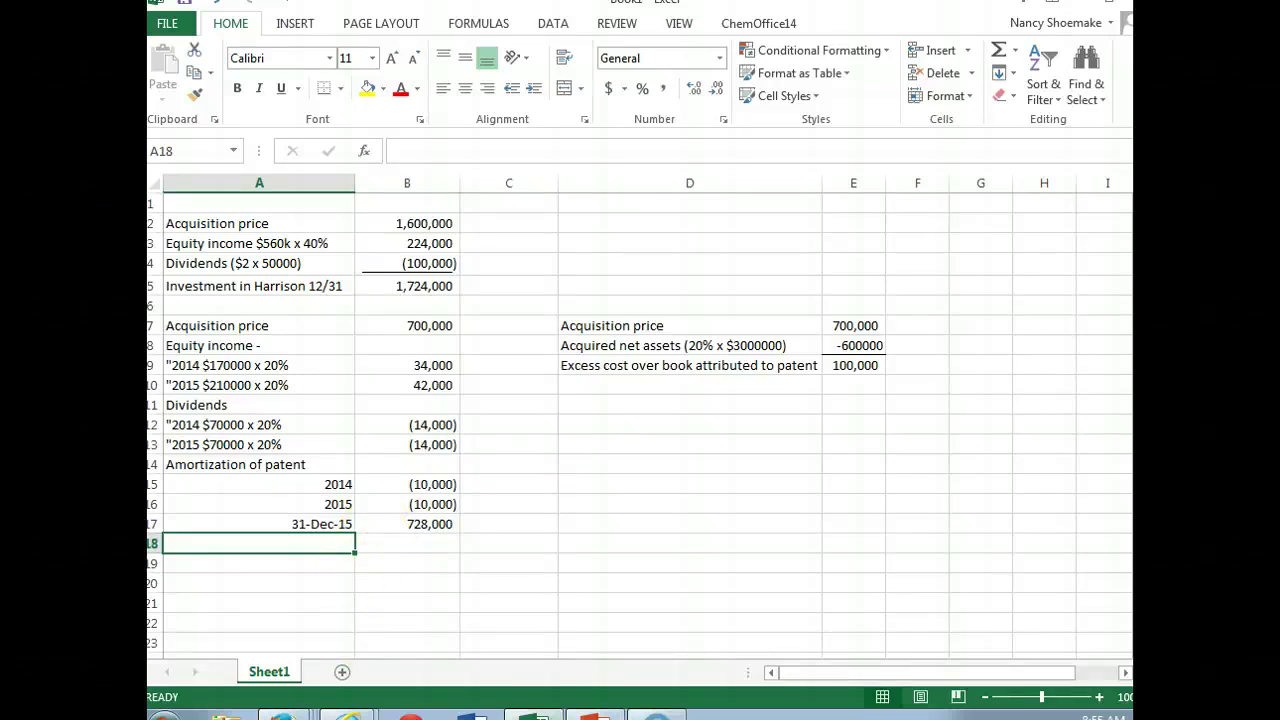
mouse_move(348, 714)
click(340, 651)
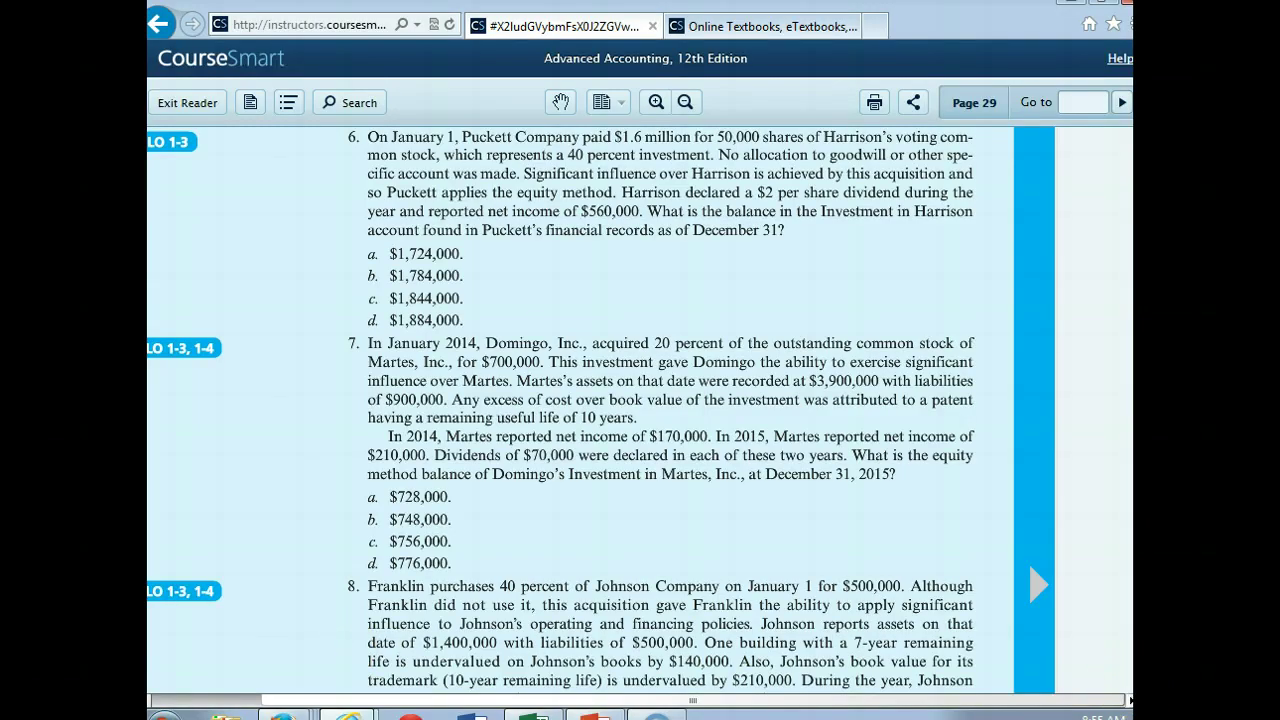
scroll(640, 409, down, 1)
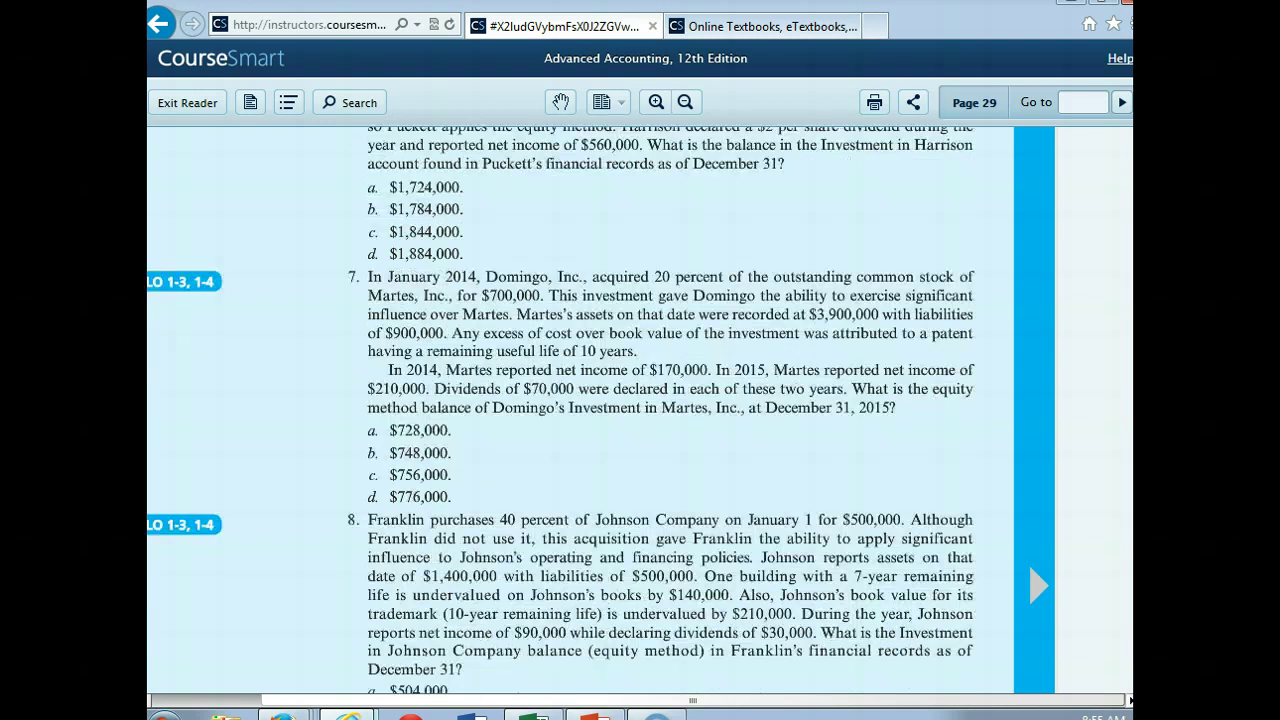
scroll(640, 409, down, 3)
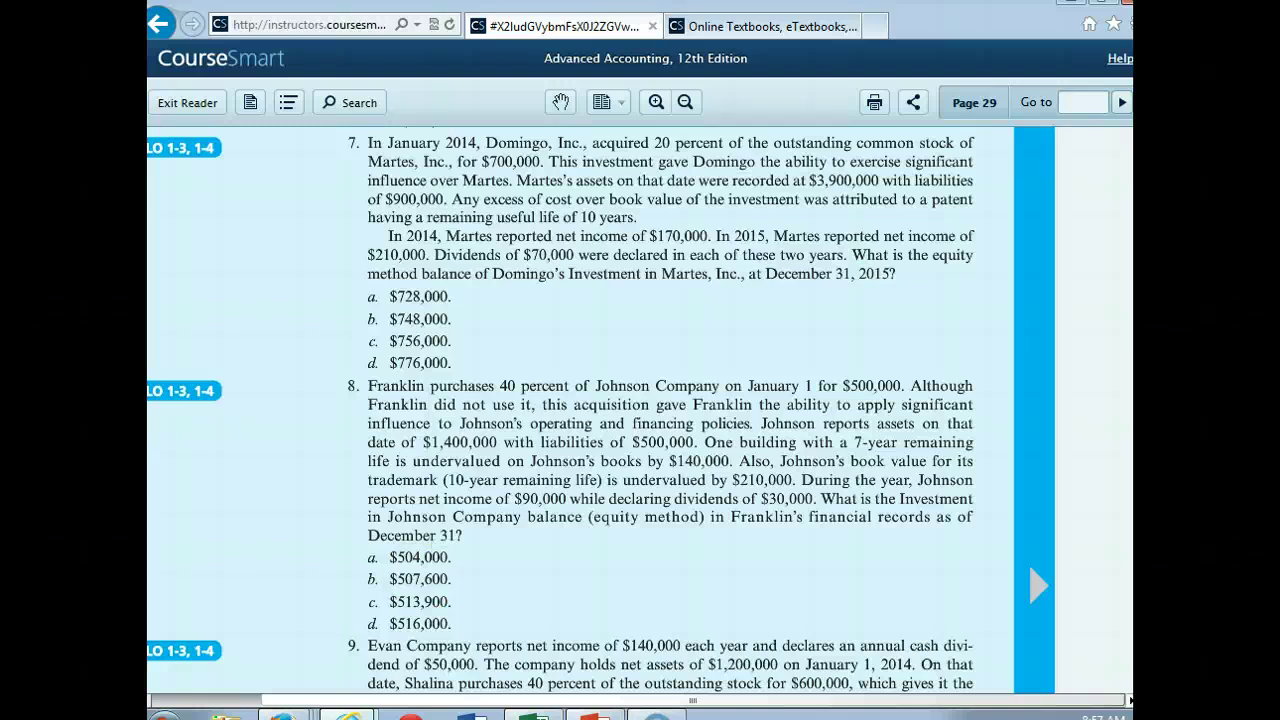
click(533, 714)
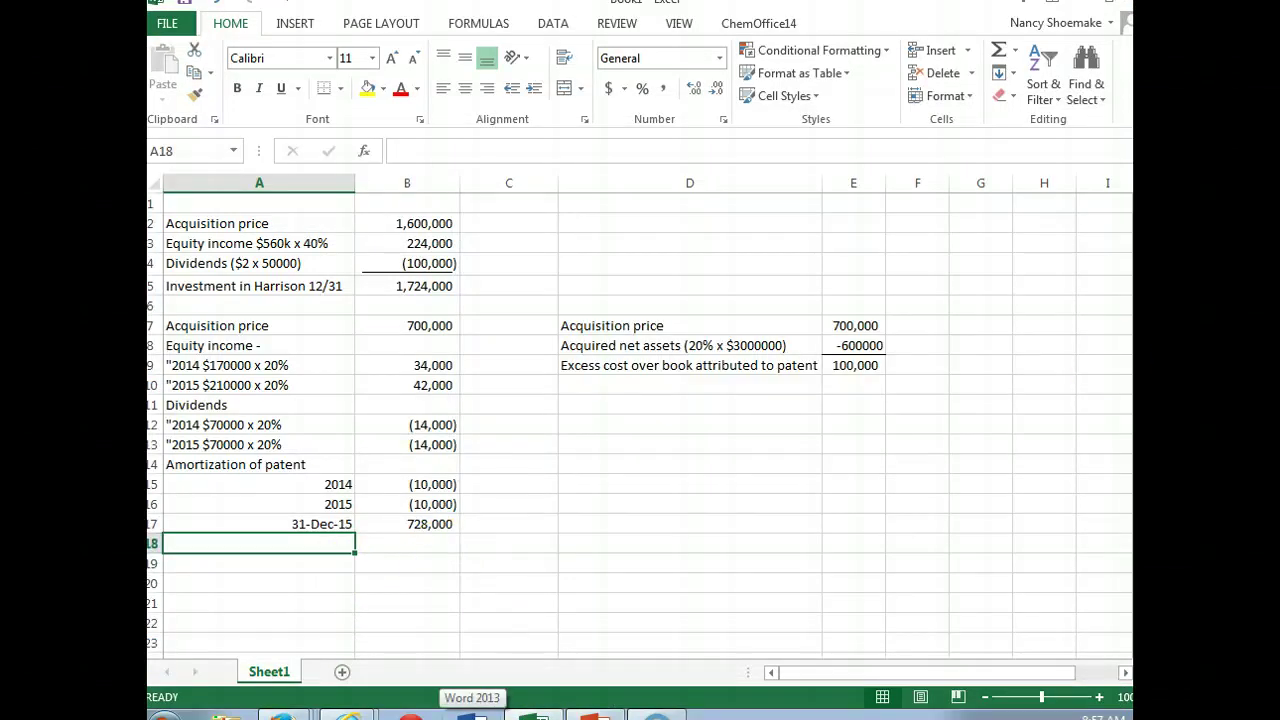
Step: Enter 'Acquisition price' with $500000 in A20:B20, then bring up the textbook
scroll(640, 420, down, 1)
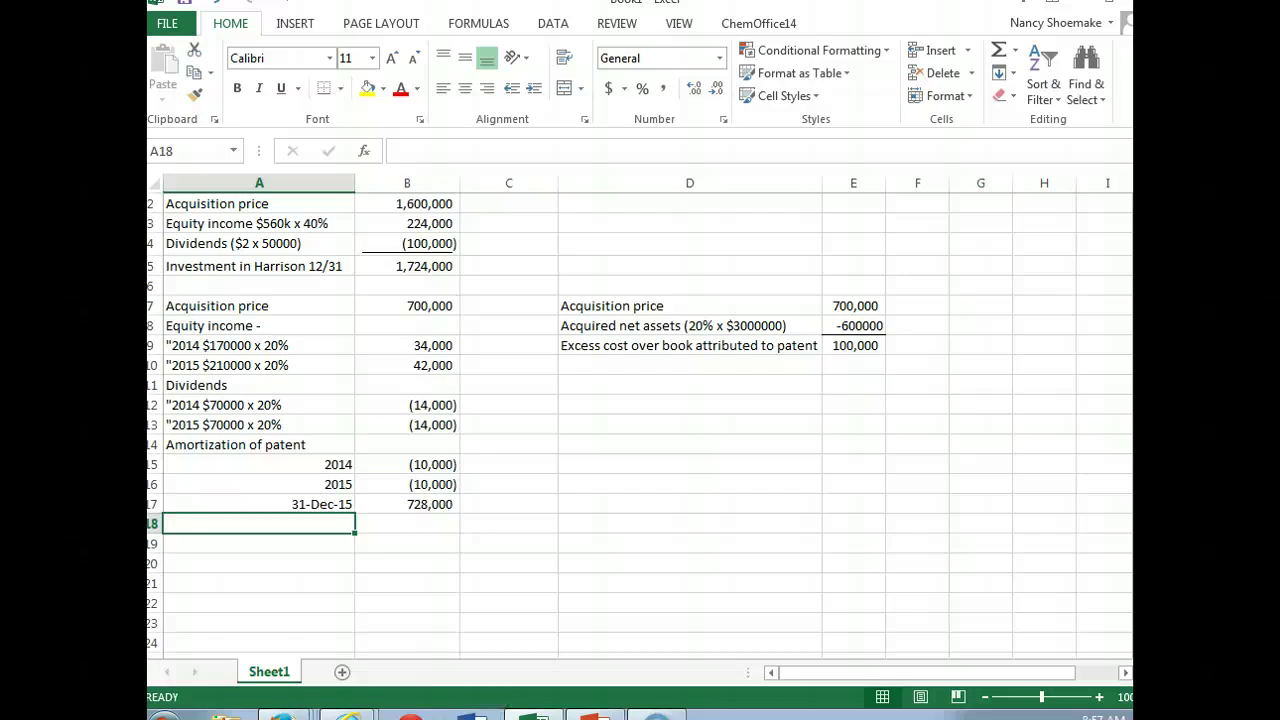
click(263, 563)
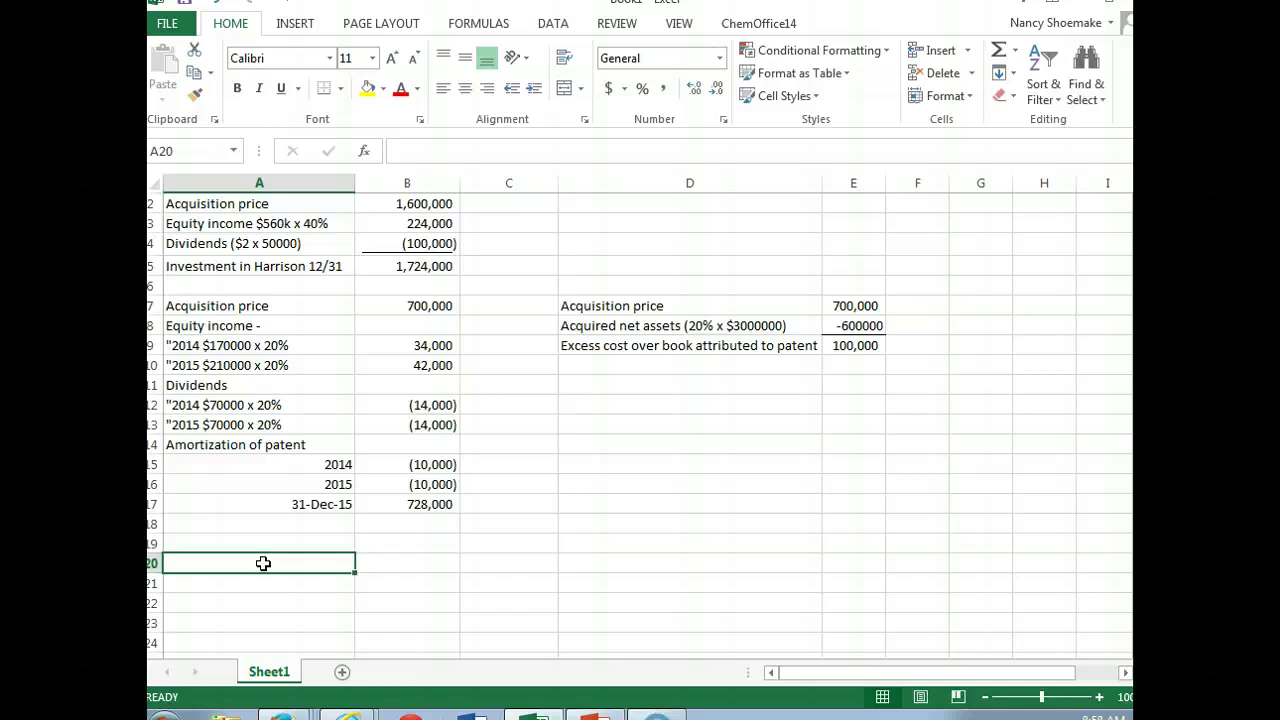
text(Acqui)
text(sition price)
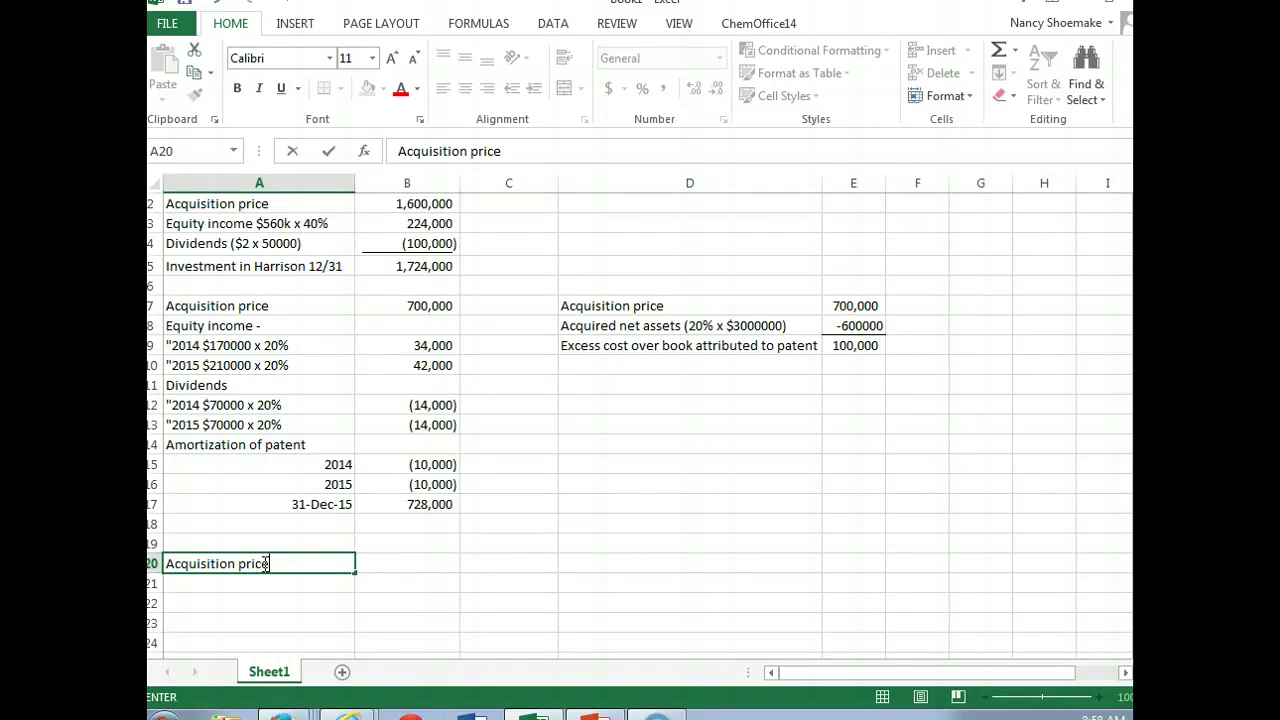
key(ctrl+Return)
key(Tab)
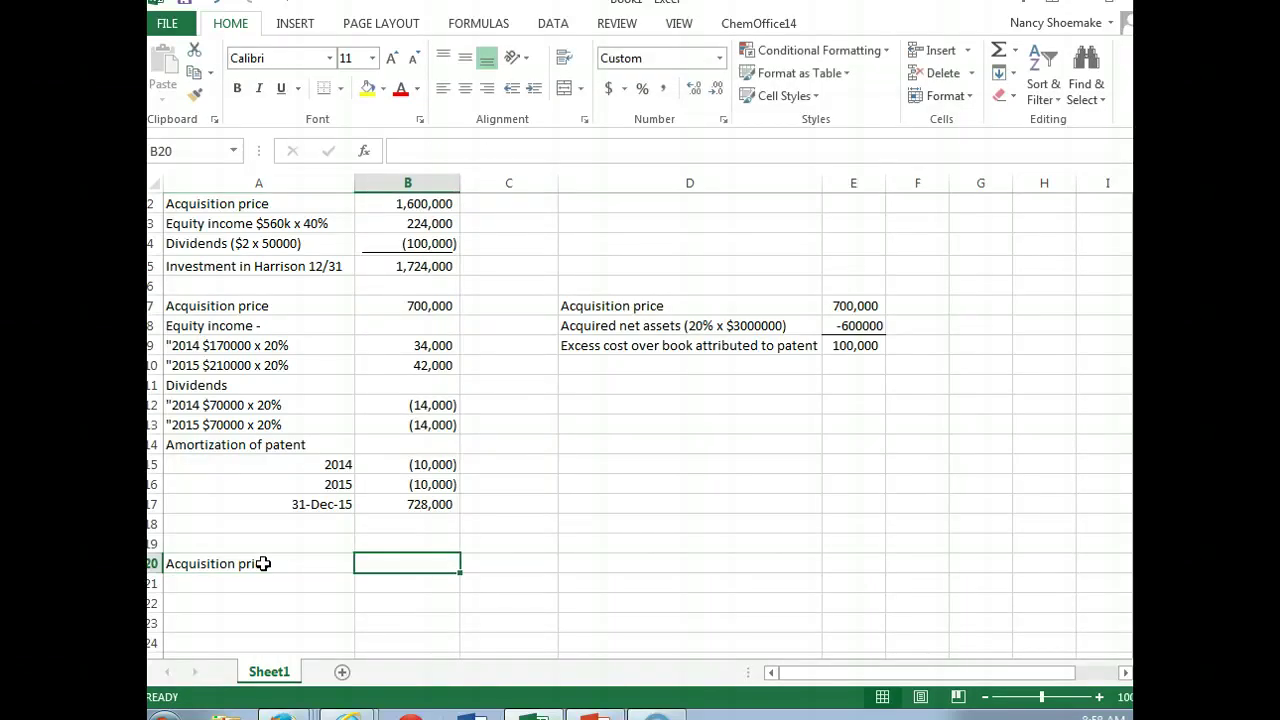
text($500000)
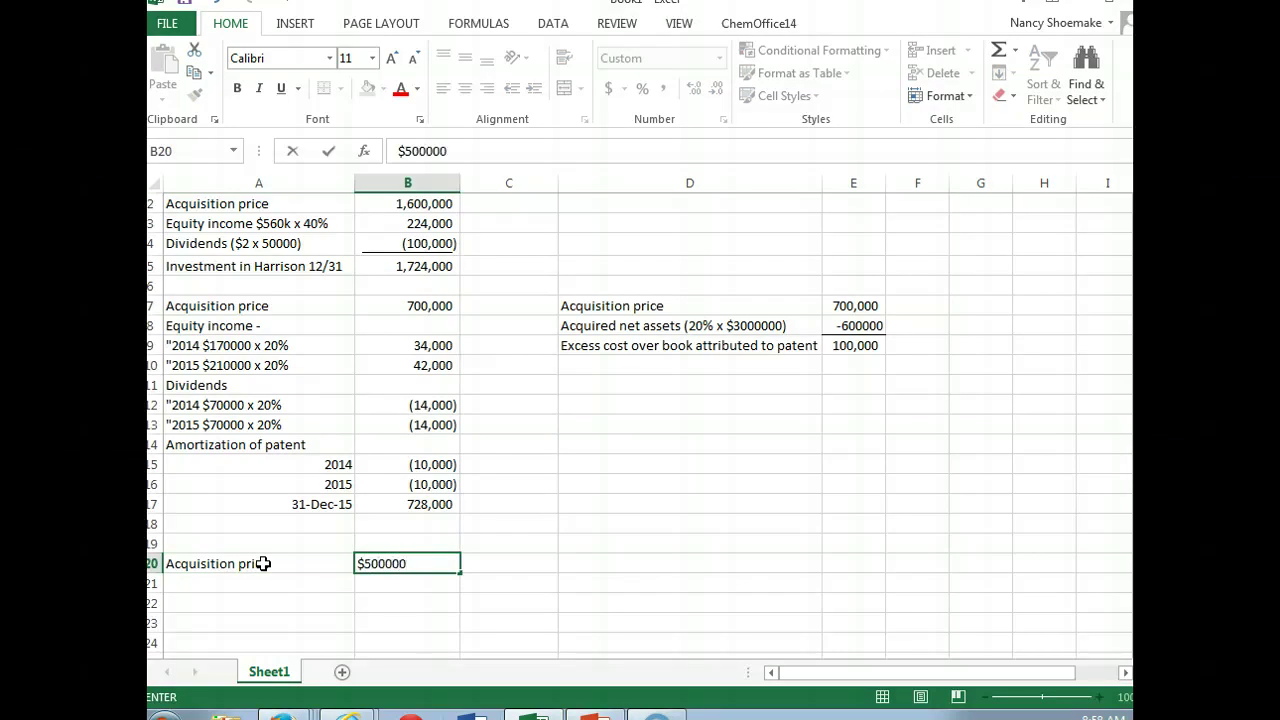
key(Return)
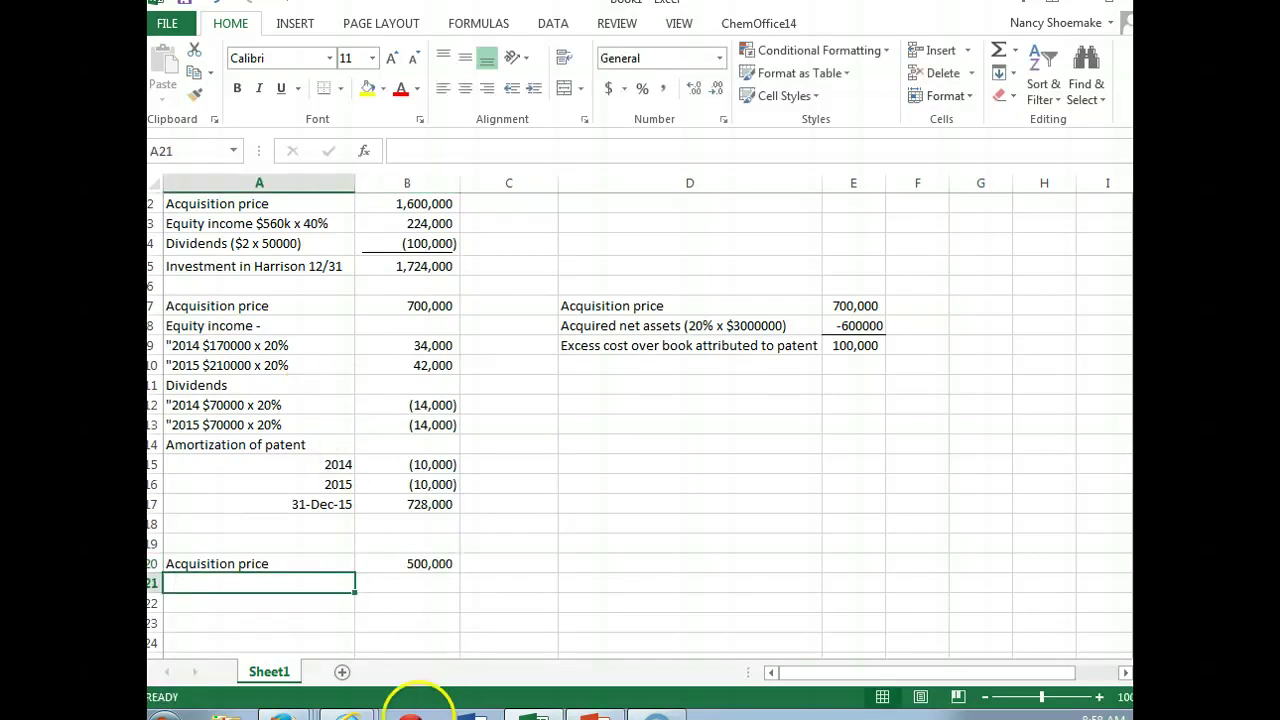
mouse_move(348, 714)
click(338, 667)
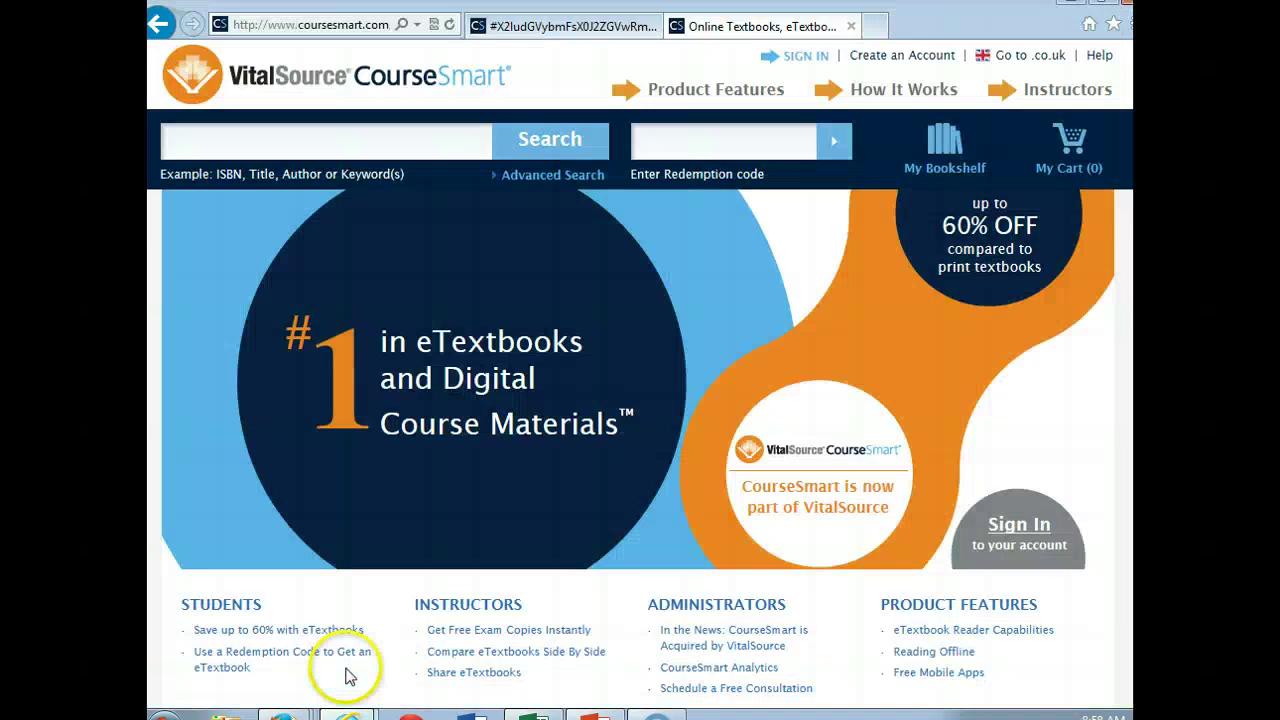
Step: Read the Franklin and Johnson problem 8 in the textbook reader, then return to Excel
click(366, 646)
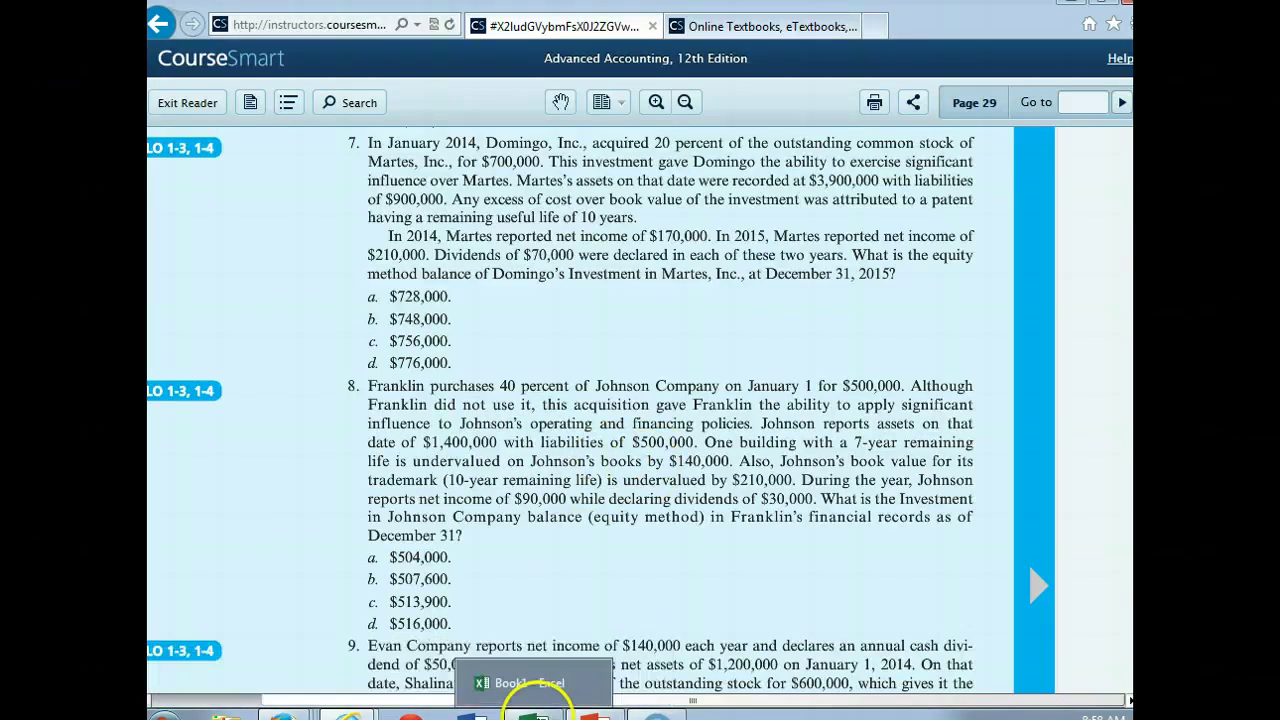
click(533, 715)
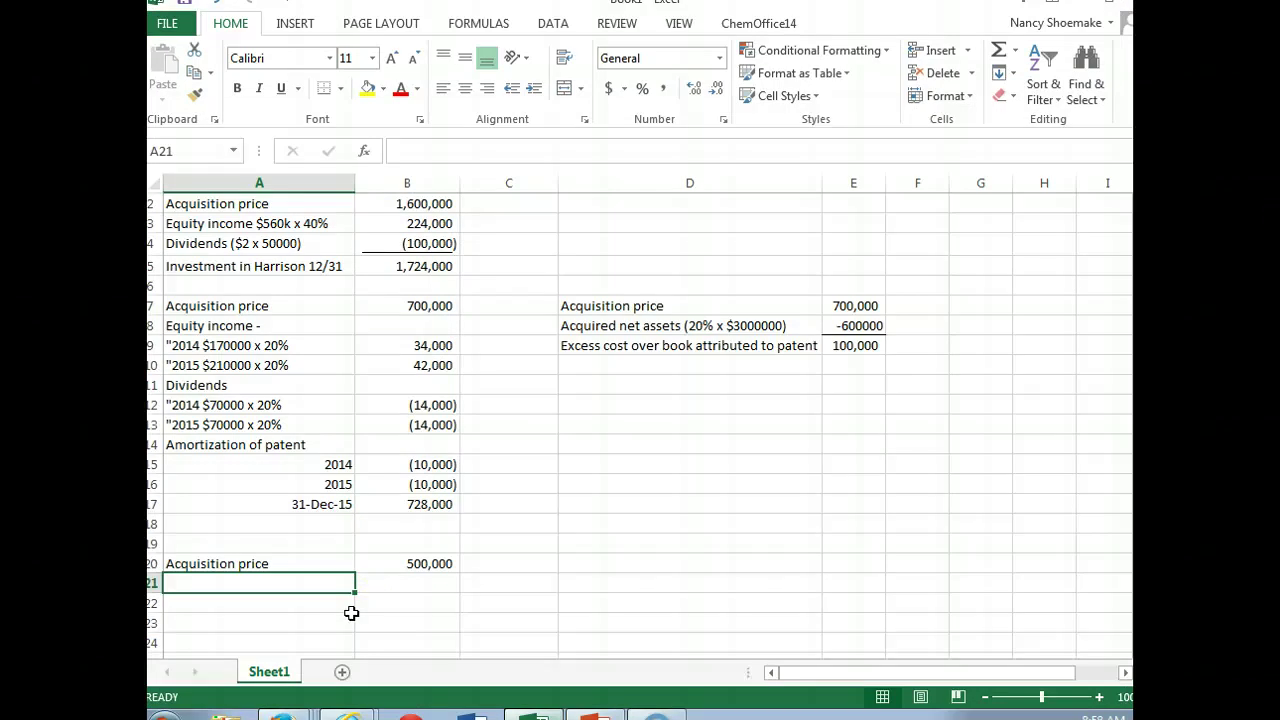
Step: Add the 'Book Value (40% x $900000)' row at -360000
text(Bo)
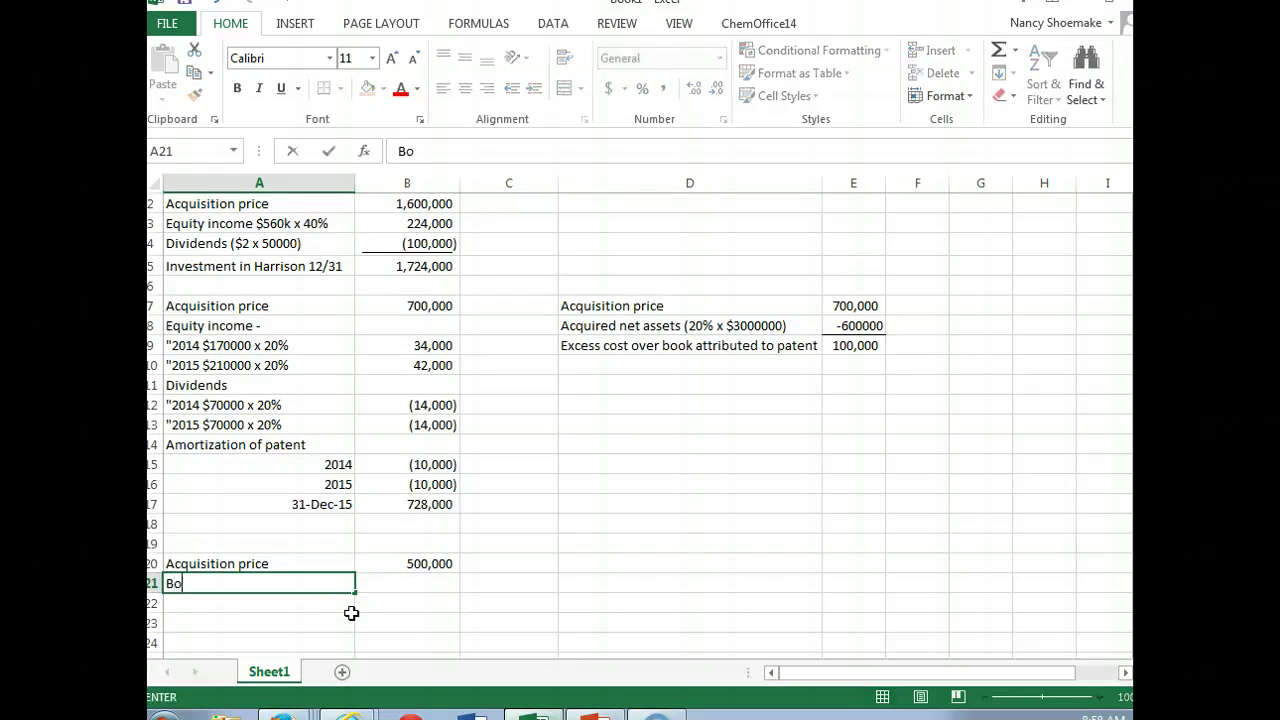
text(ok Value)
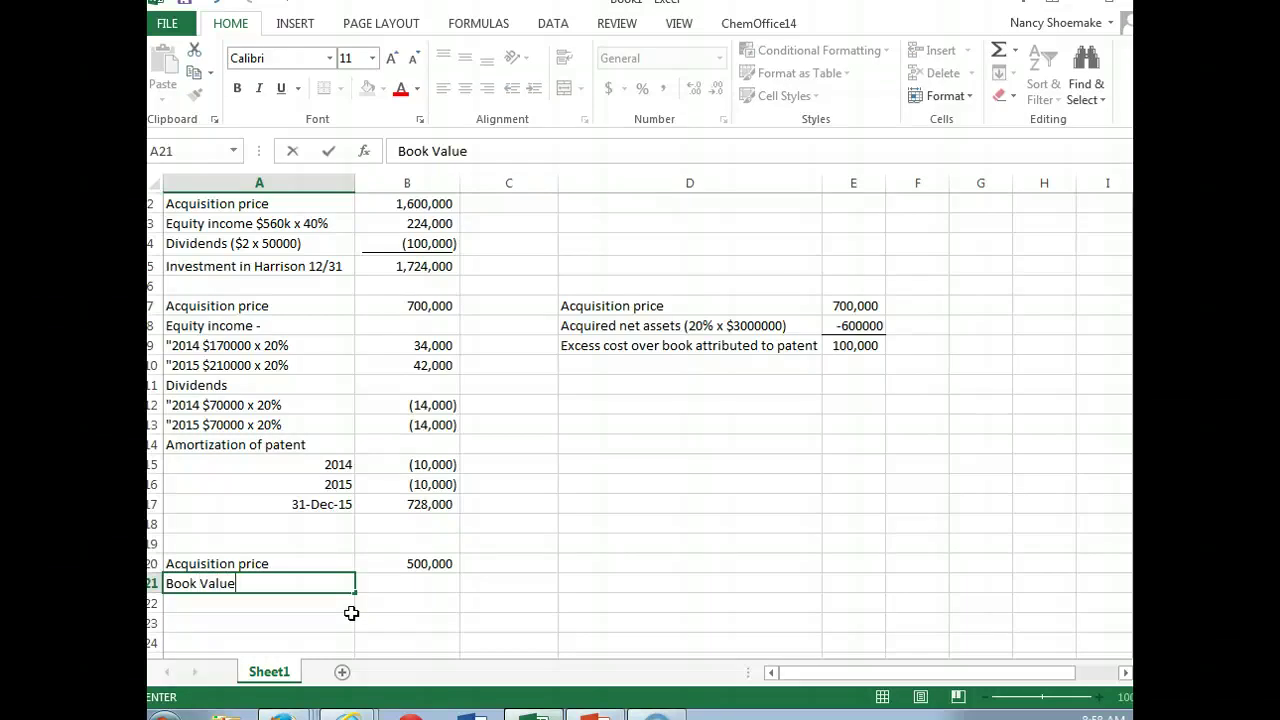
key(Tab)
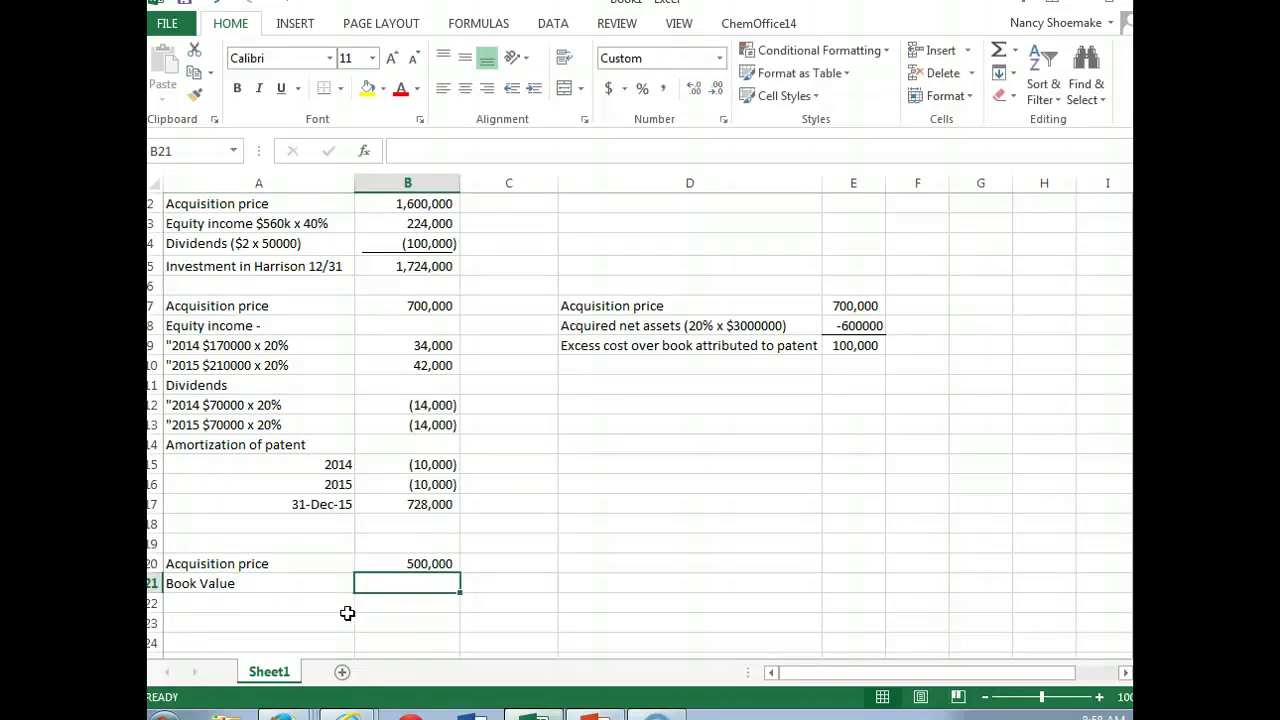
click(295, 583)
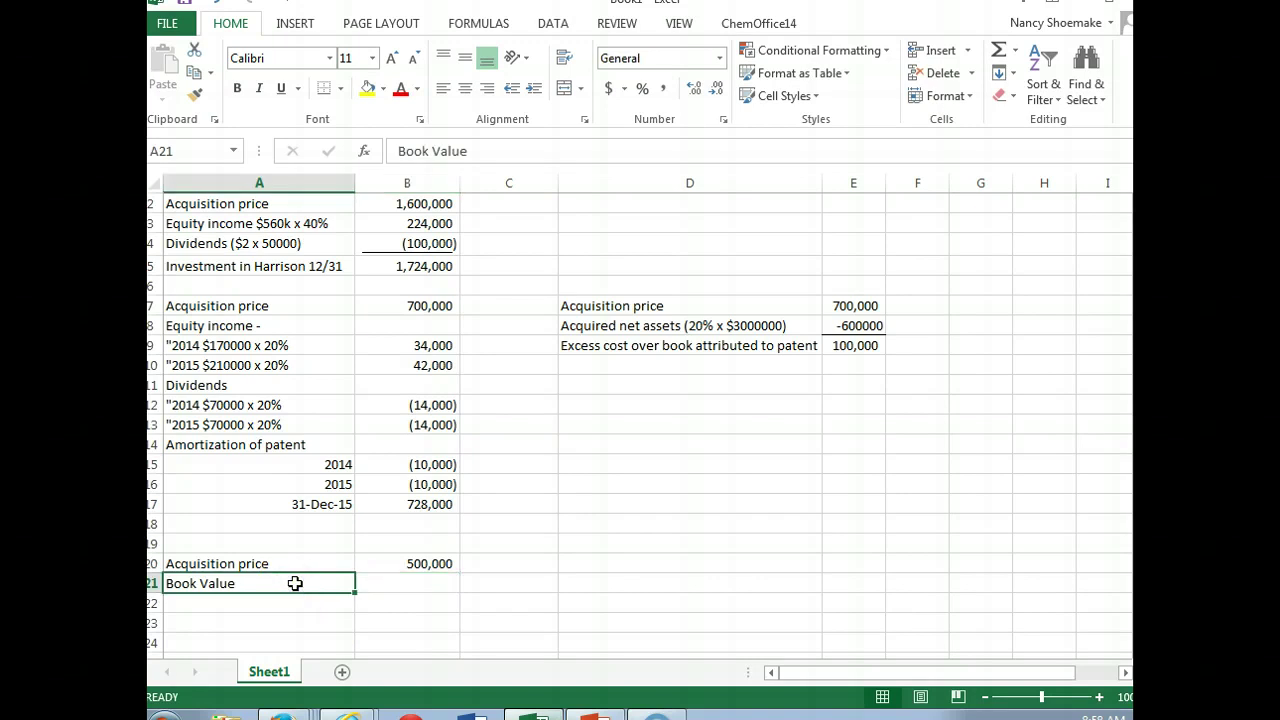
double_click(295, 582)
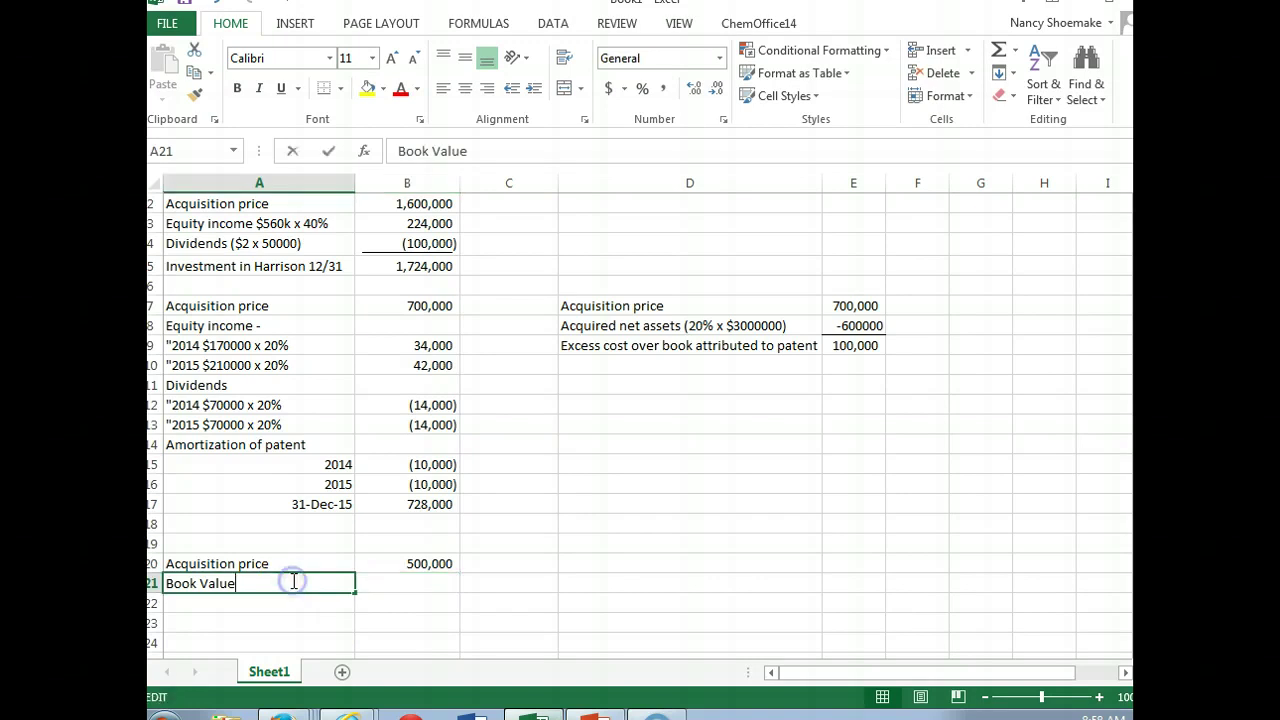
text((40% x )
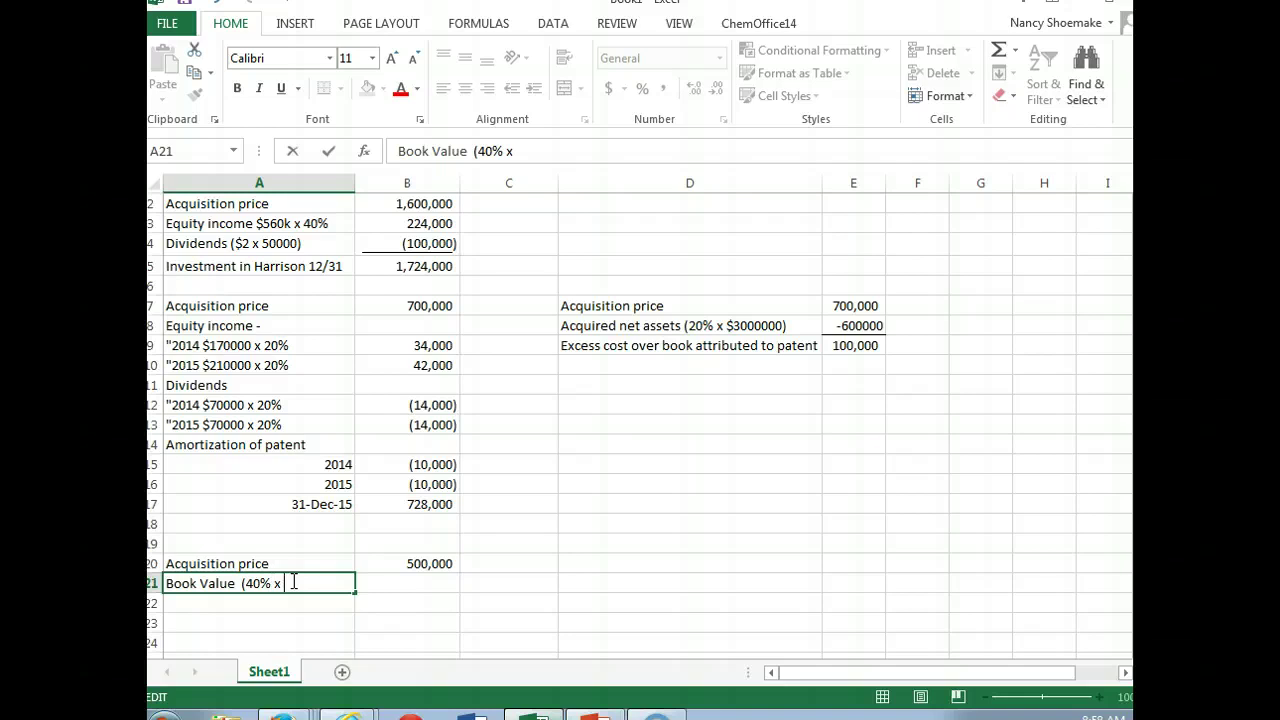
text($900000))
key(Return)
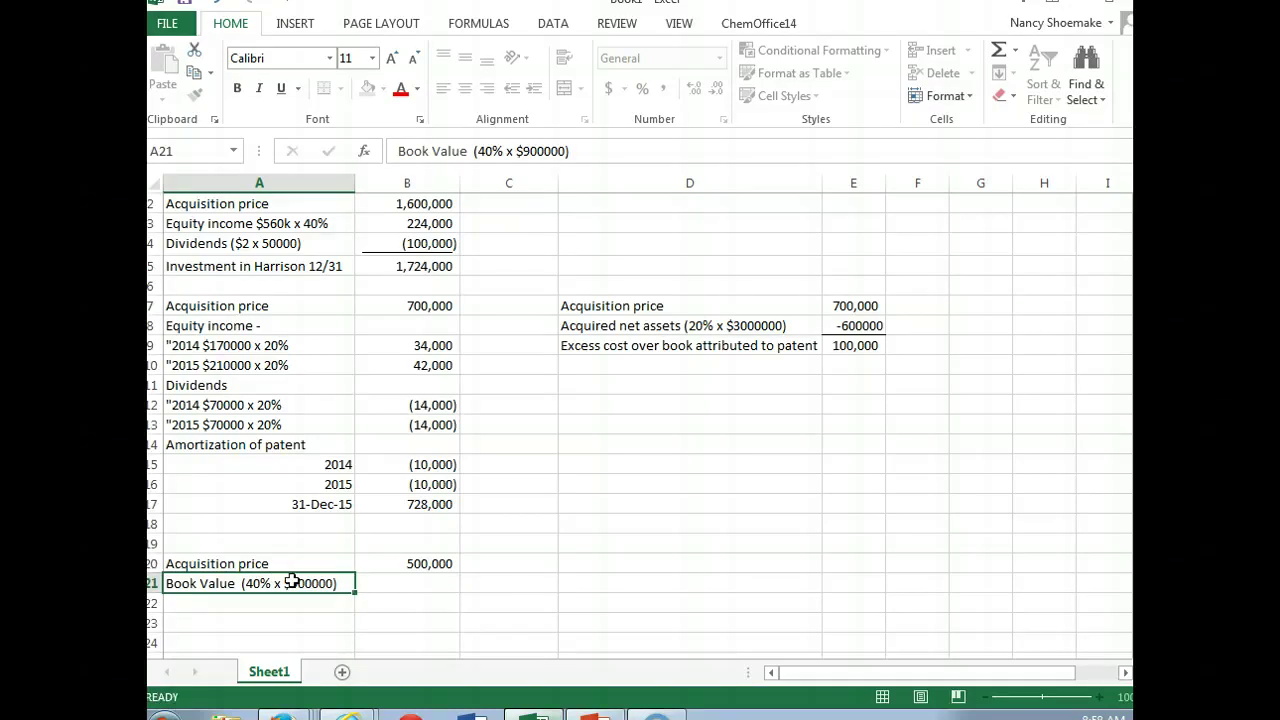
key(Right)
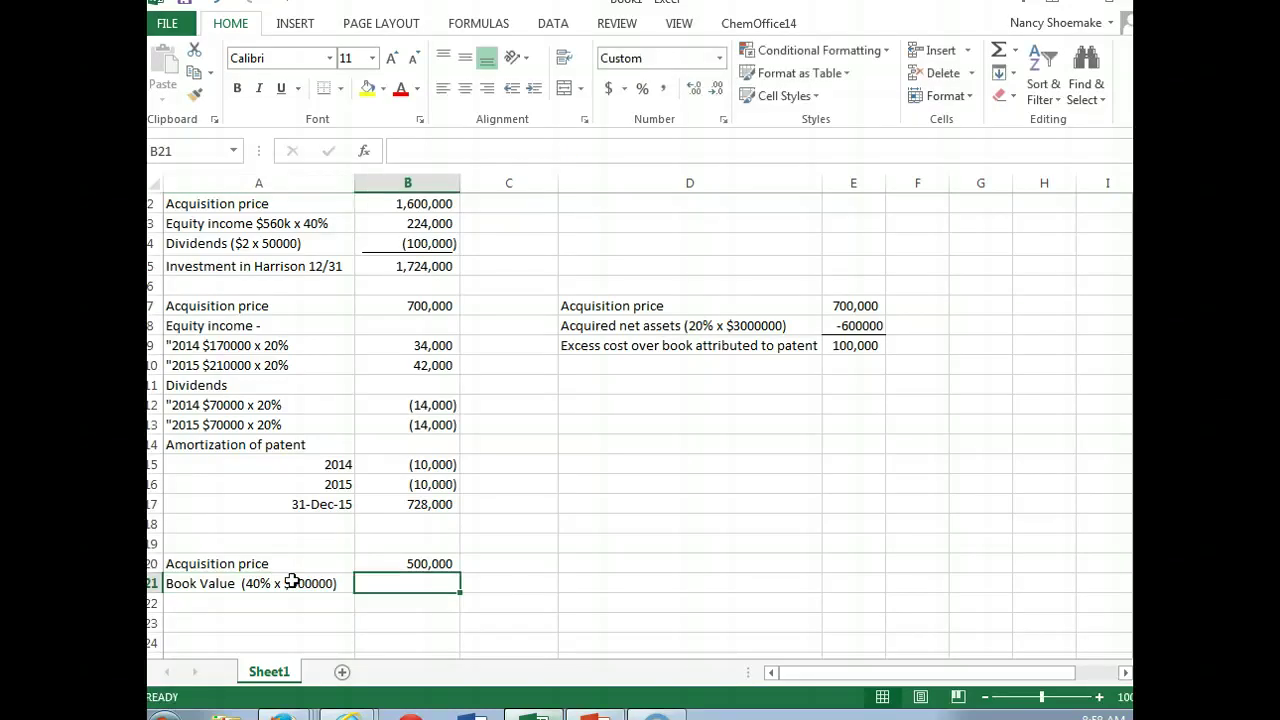
text(-360000)
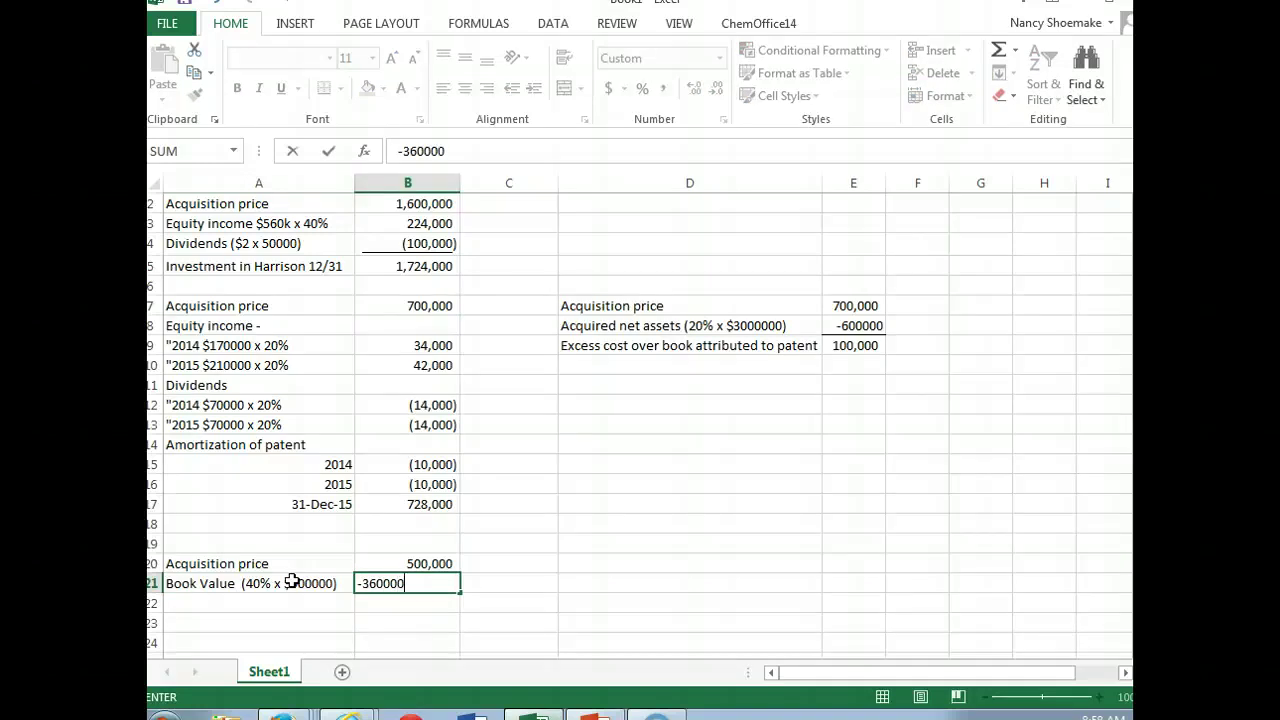
key(Return)
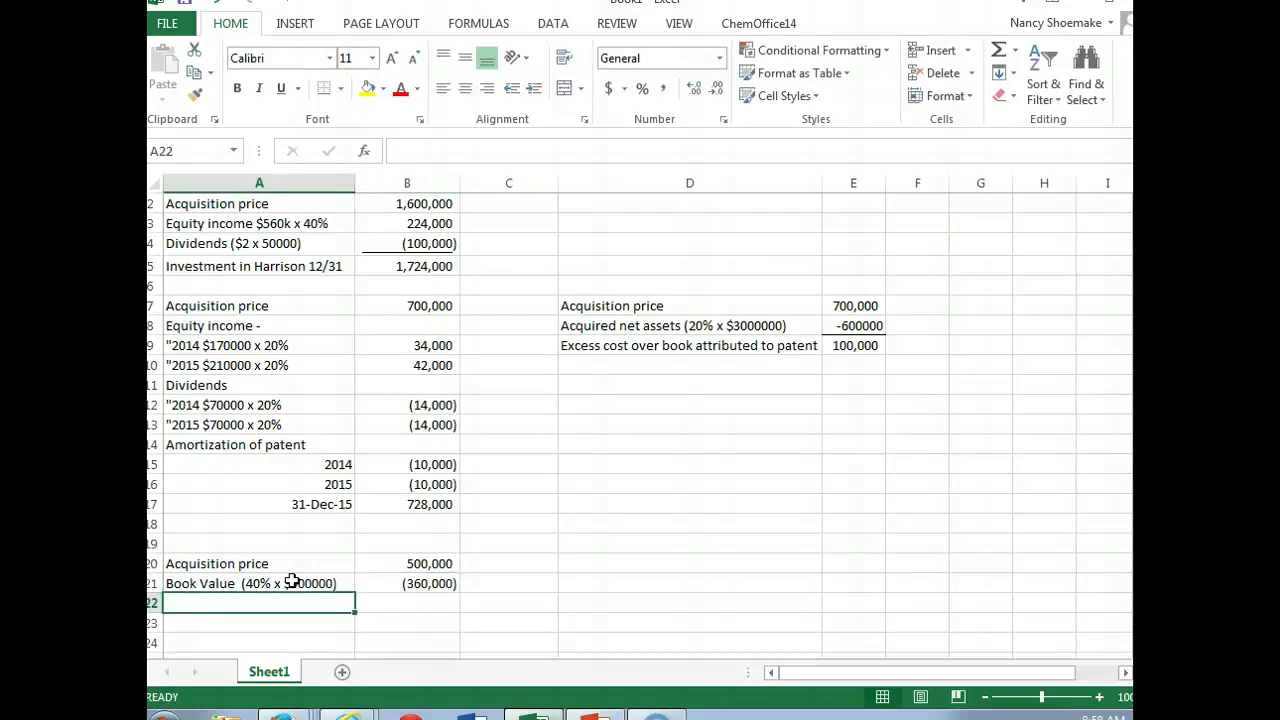
Step: Total 'Excess purchase over book' as 140,000 and underline the (360,000) amount
text(Excess)
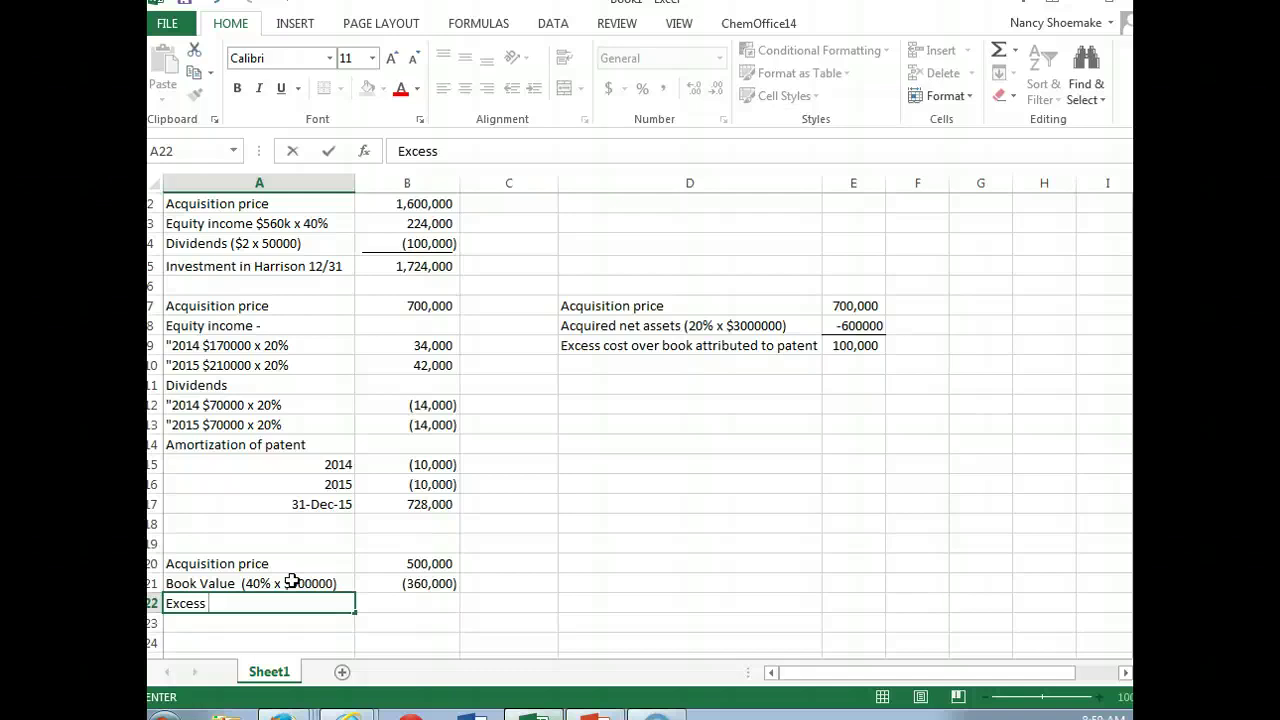
text(cost over)
key(BackSpace)
key(BackSpace)
key(BackSpace)
key(BackSpace)
key(BackSpace)
key(BackSpace)
key(BackSpace)
key(BackSpace)
key(BackSpace)
text(purchase over book)
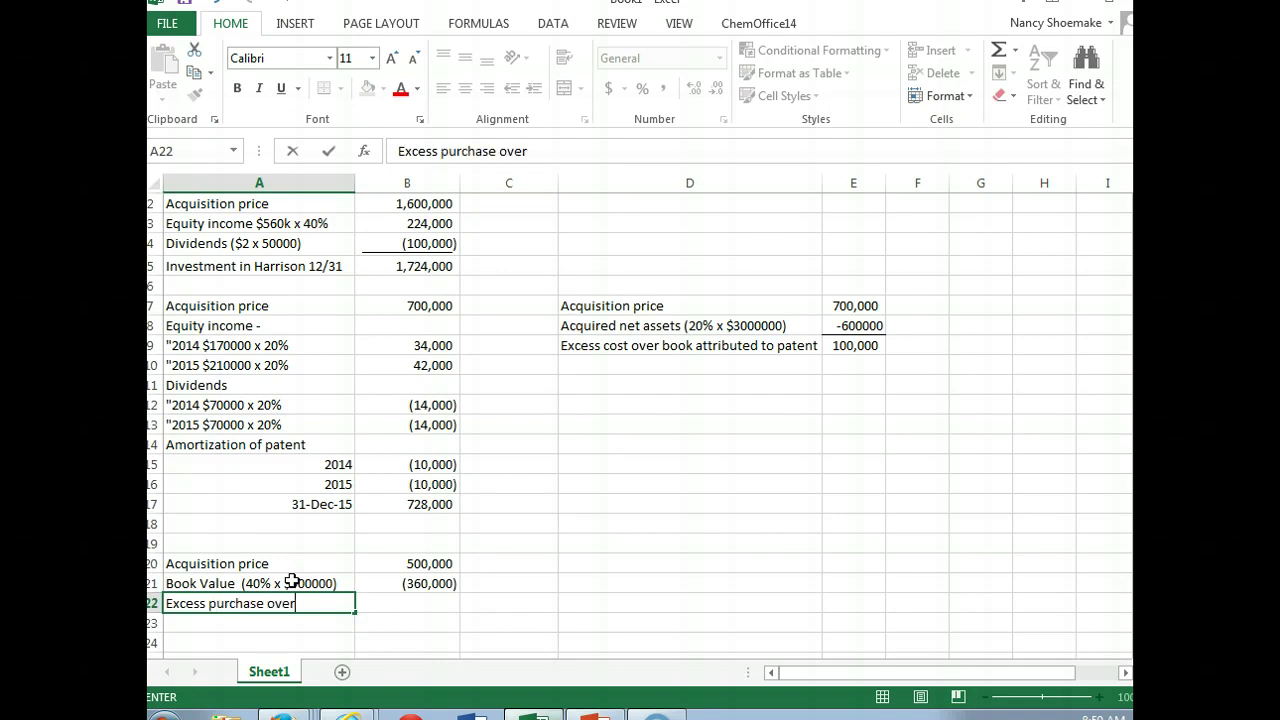
key(Tab)
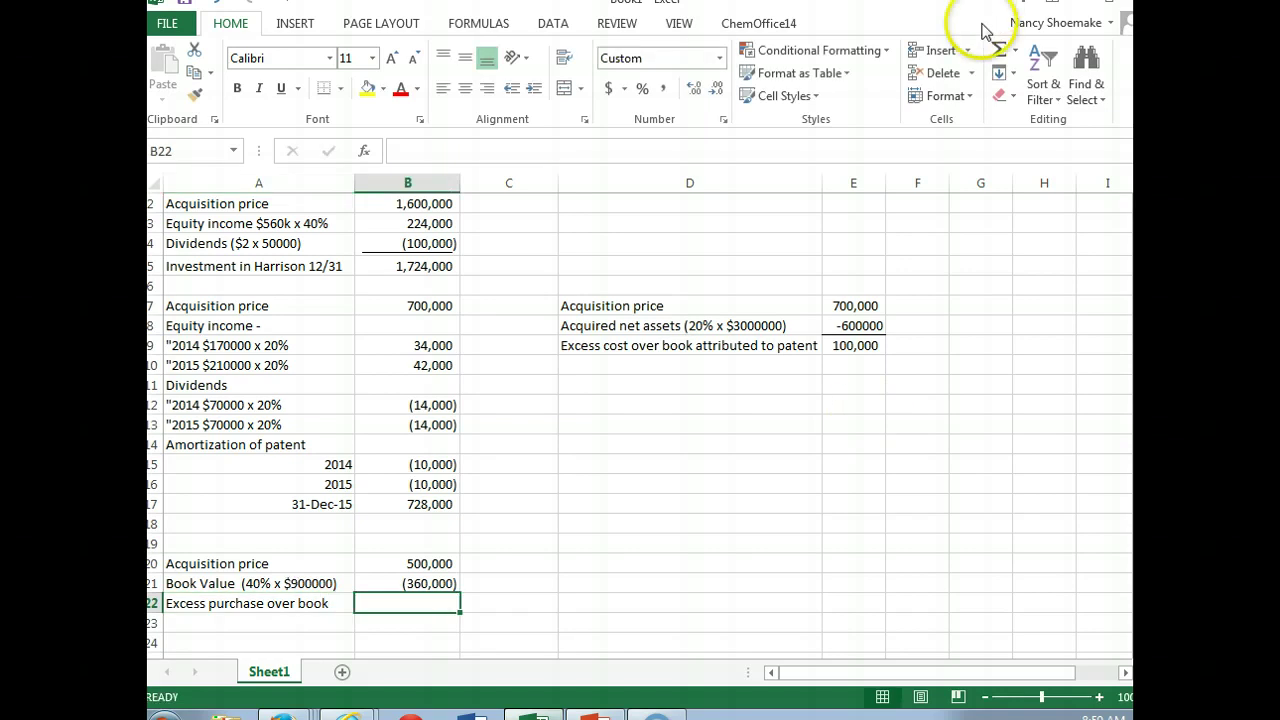
click(998, 52)
key(Return)
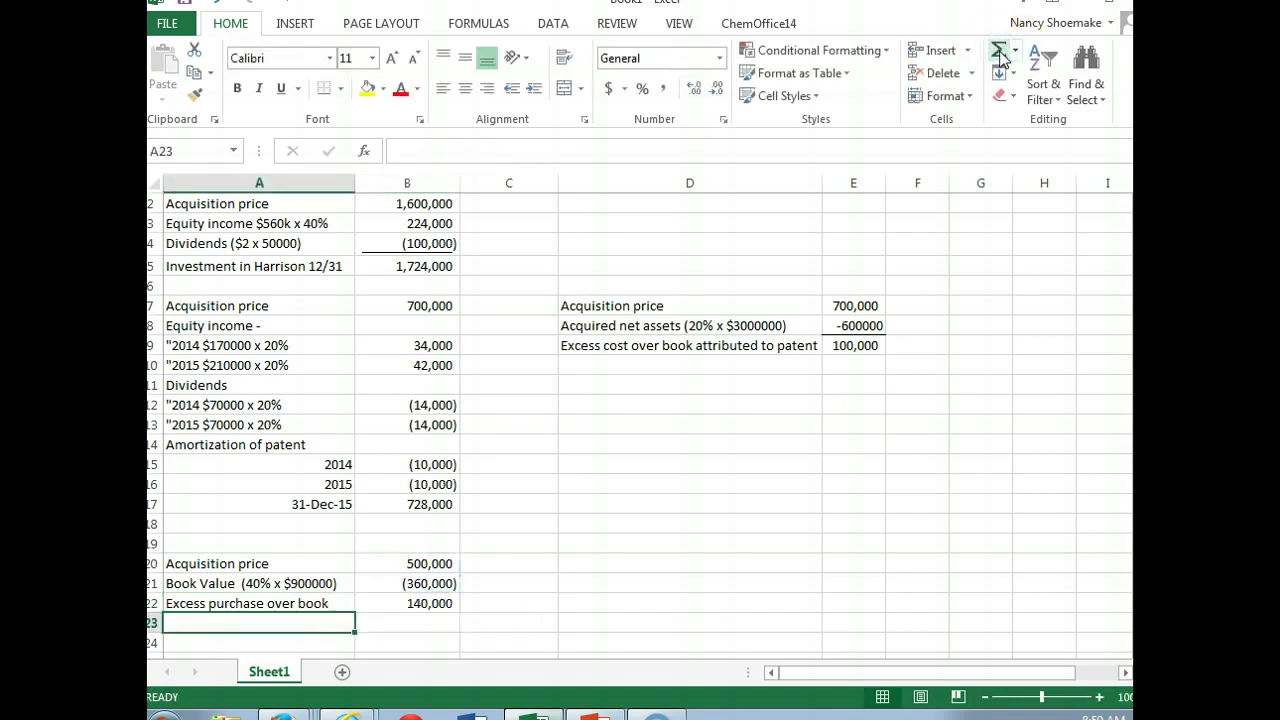
click(395, 584)
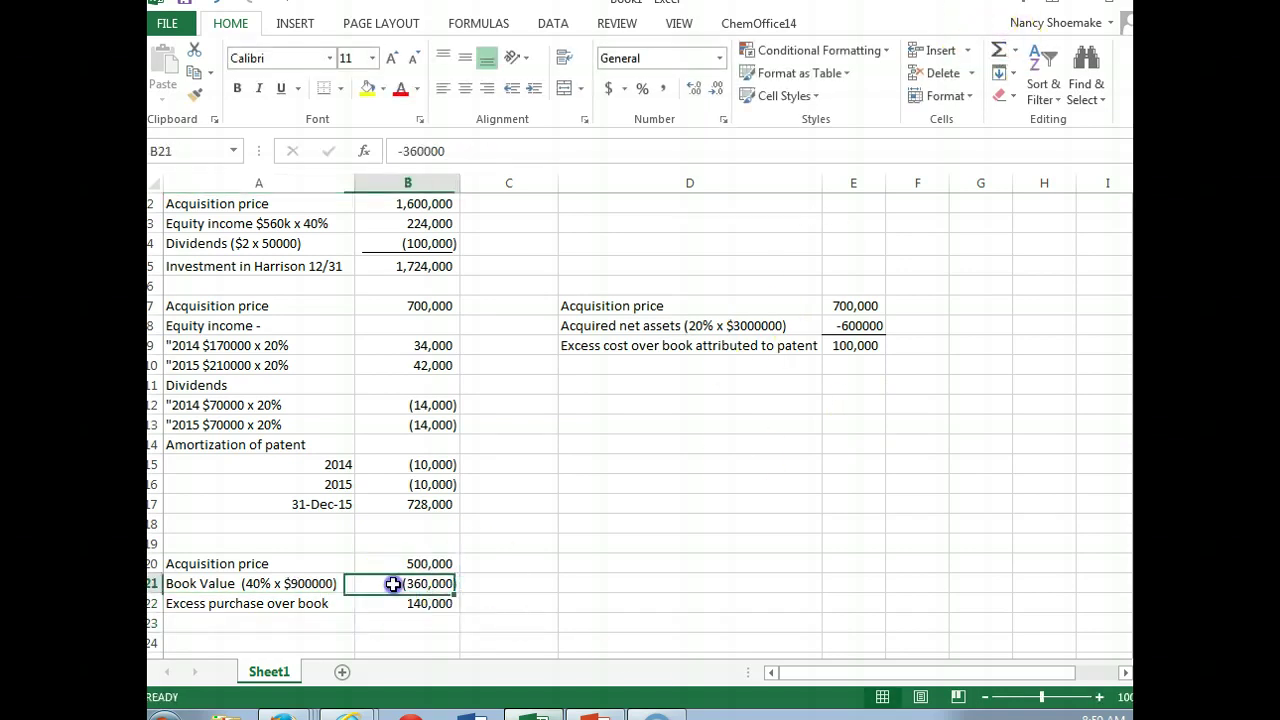
click(282, 88)
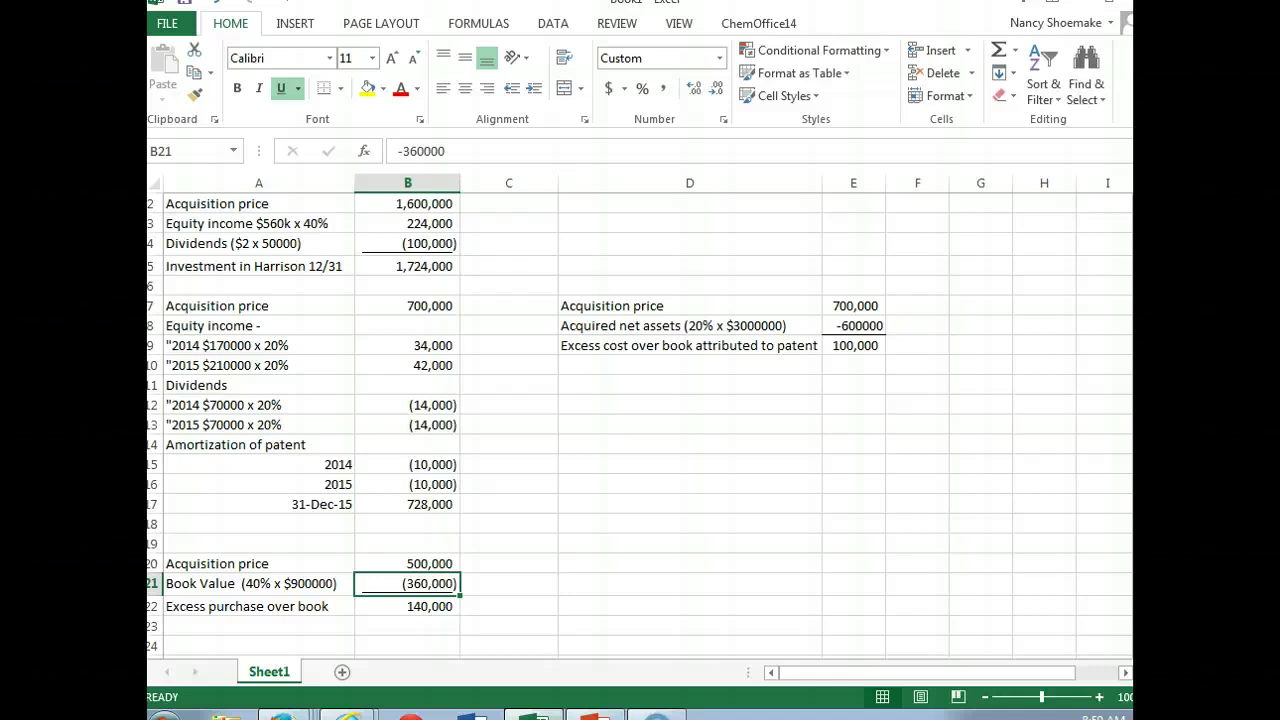
Step: Enter 'Building $140000 x 40%' in D20 with 56000 in E20, then widen column E
scroll(640, 420, down, 1)
click(604, 543)
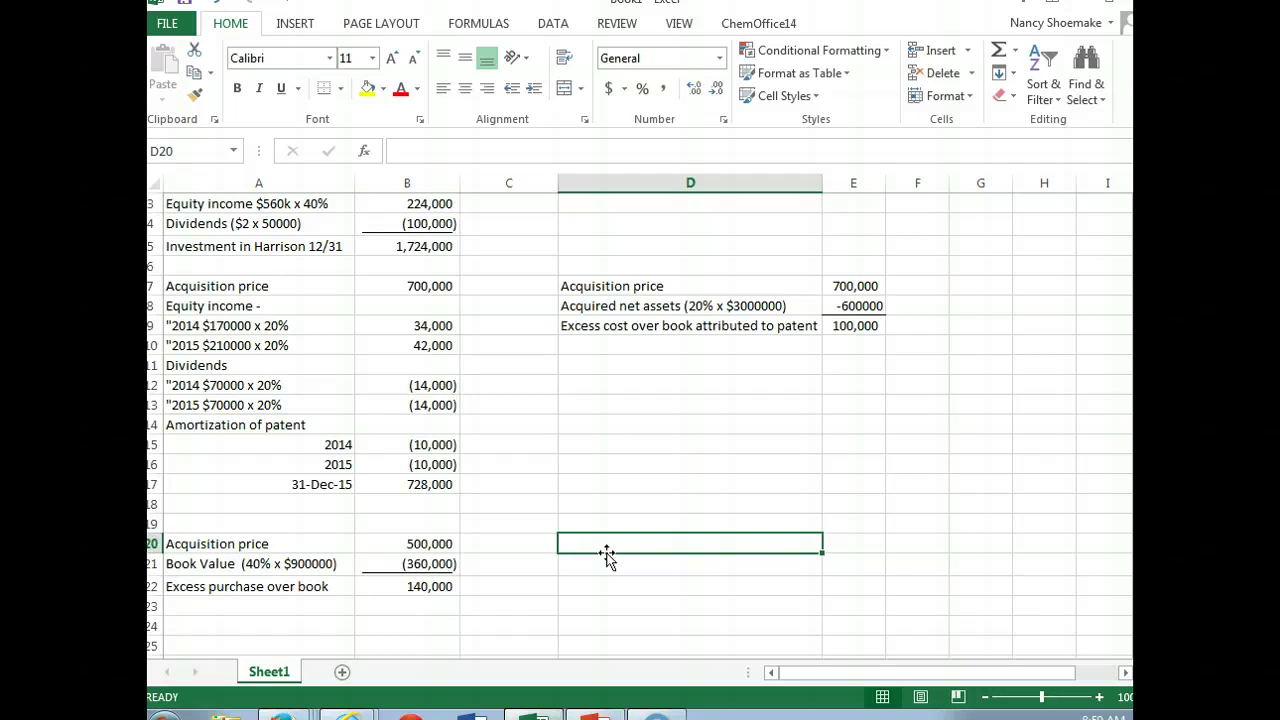
text(Building)
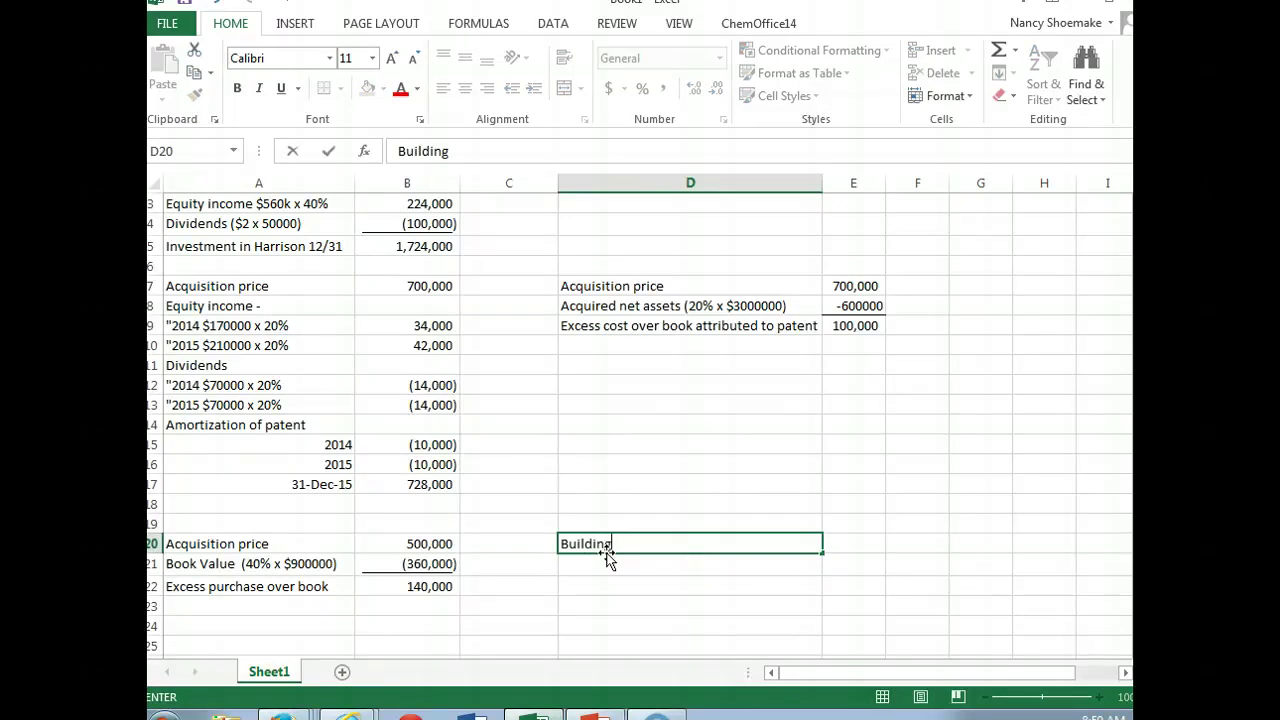
text(  $140000)
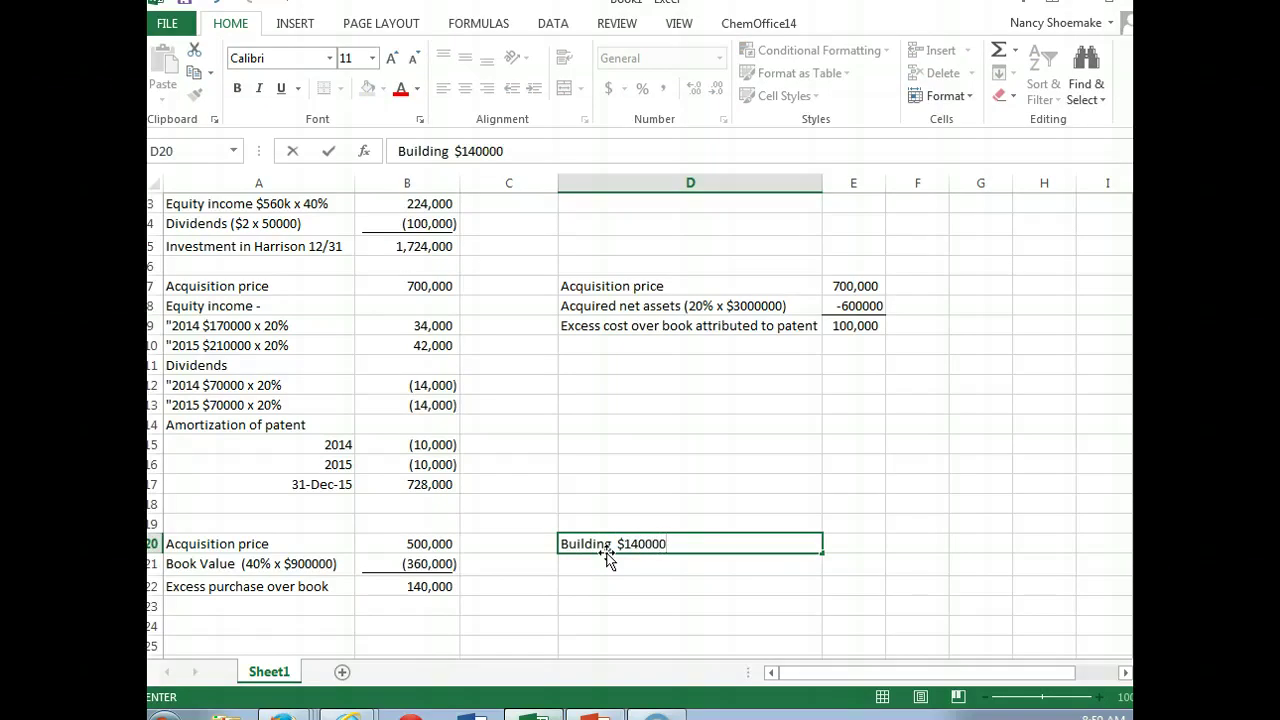
text( x 40%)
key(Tab)
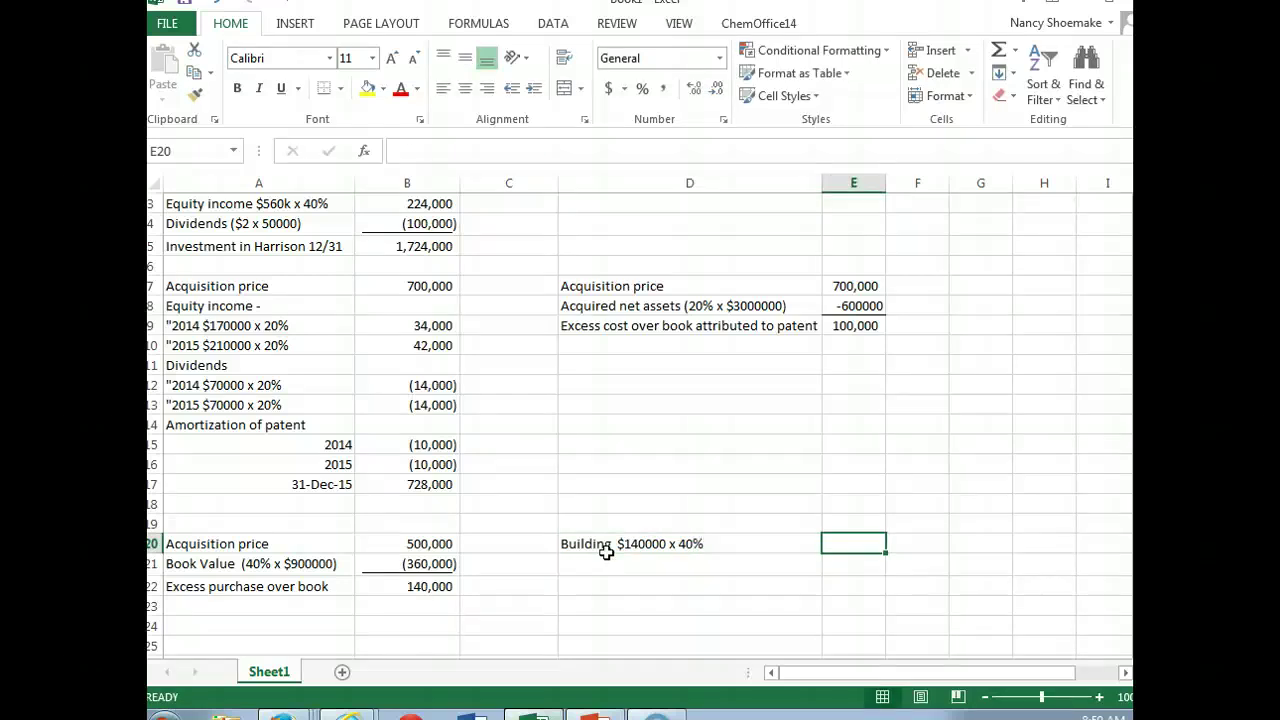
text(56000)
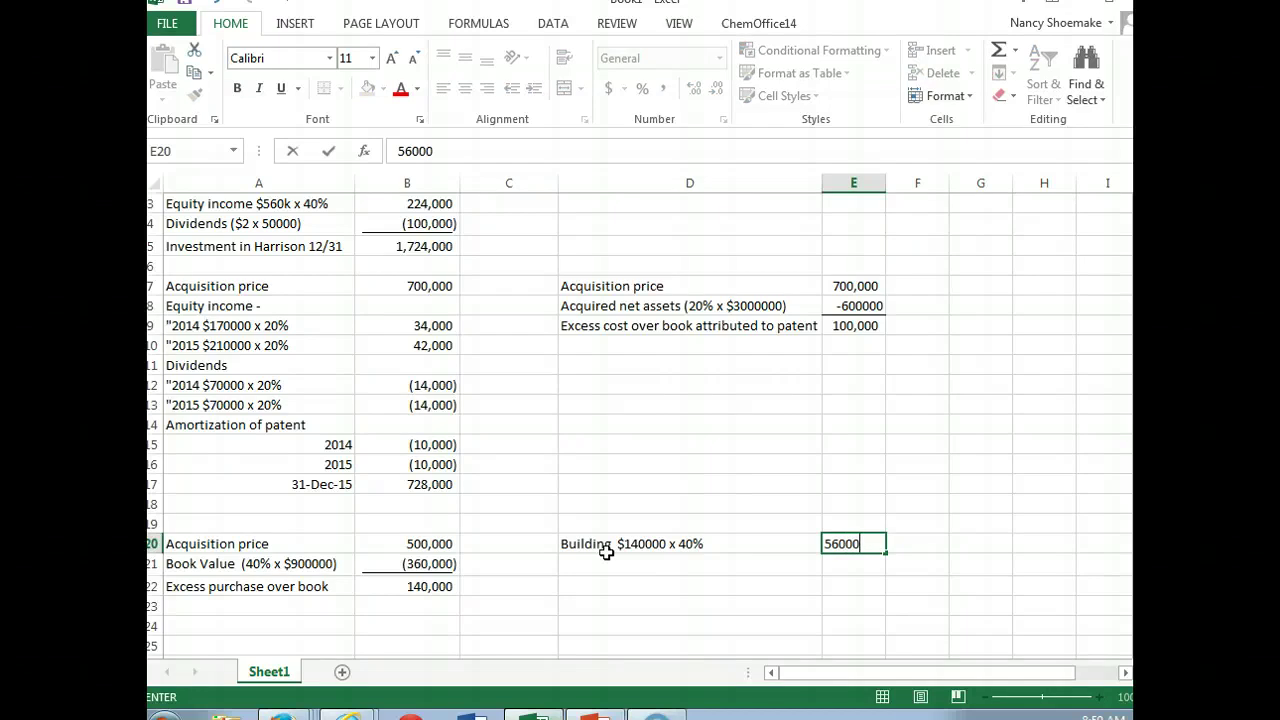
click(881, 185)
drag(886, 184, 902, 184)
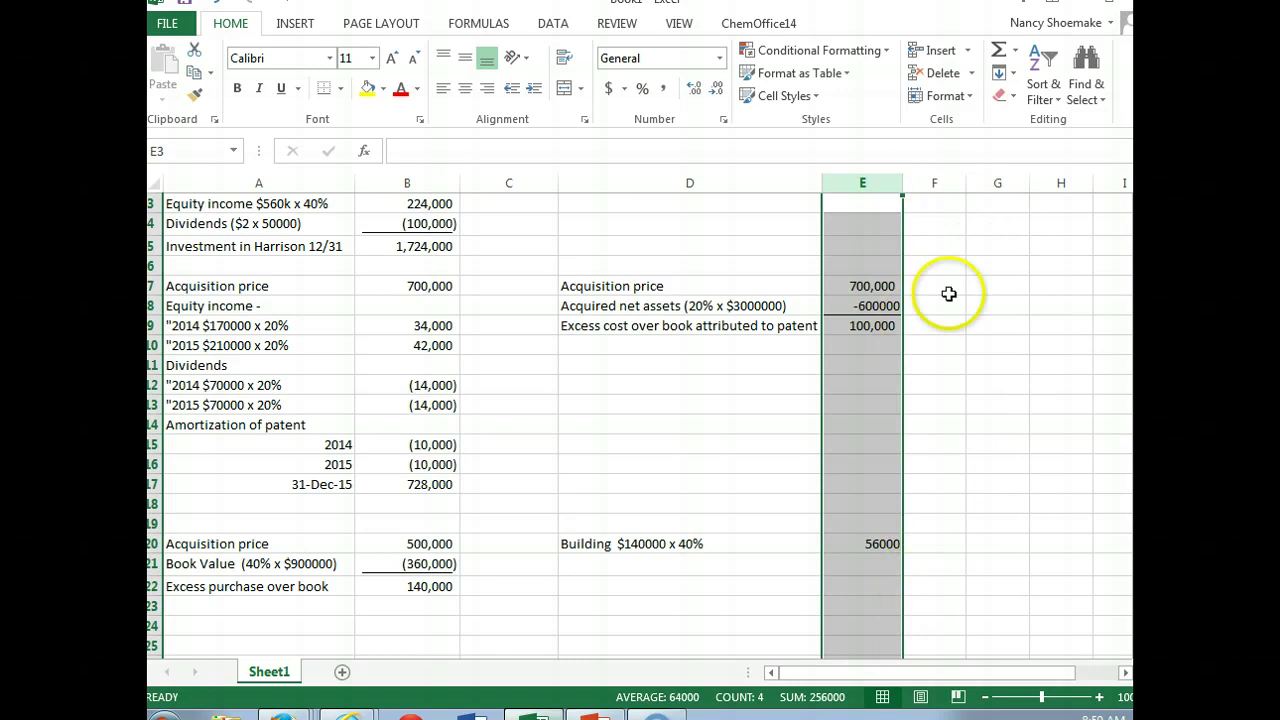
Step: Give the building a 7 year life, a 'depreciation allocation' heading in G19, and $8000 in G20
click(934, 542)
text(7 year)
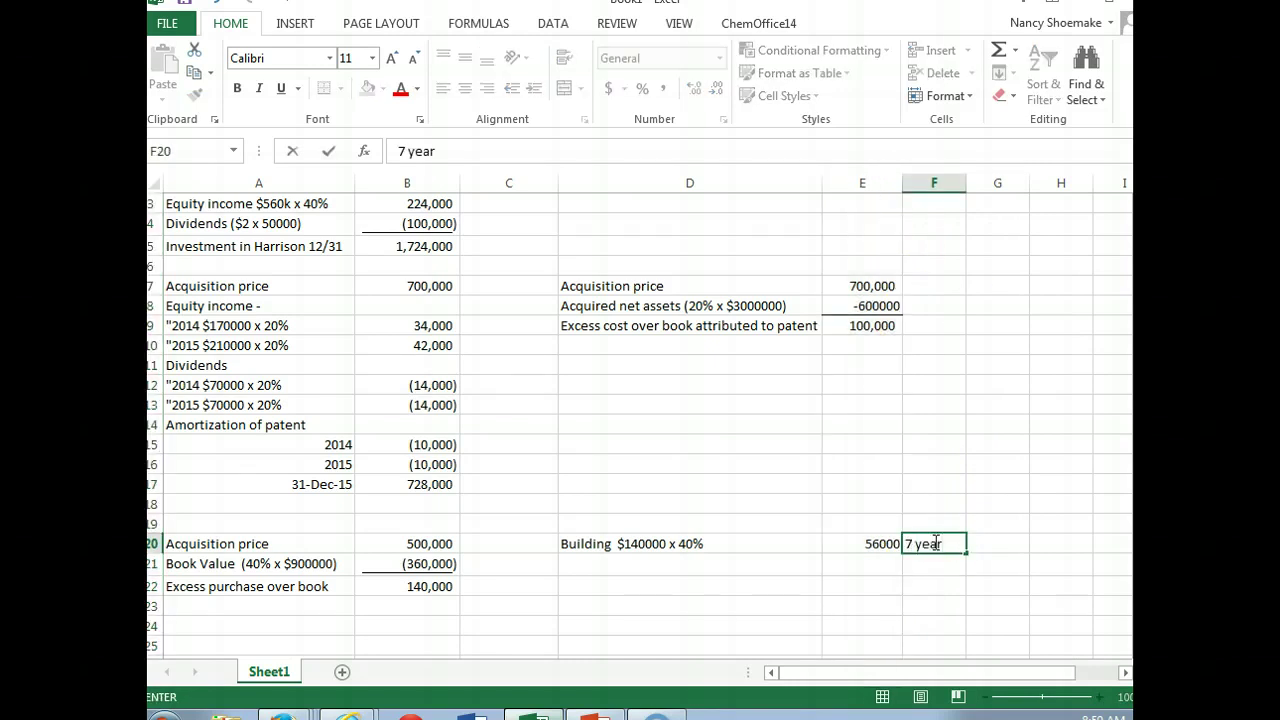
key(Tab)
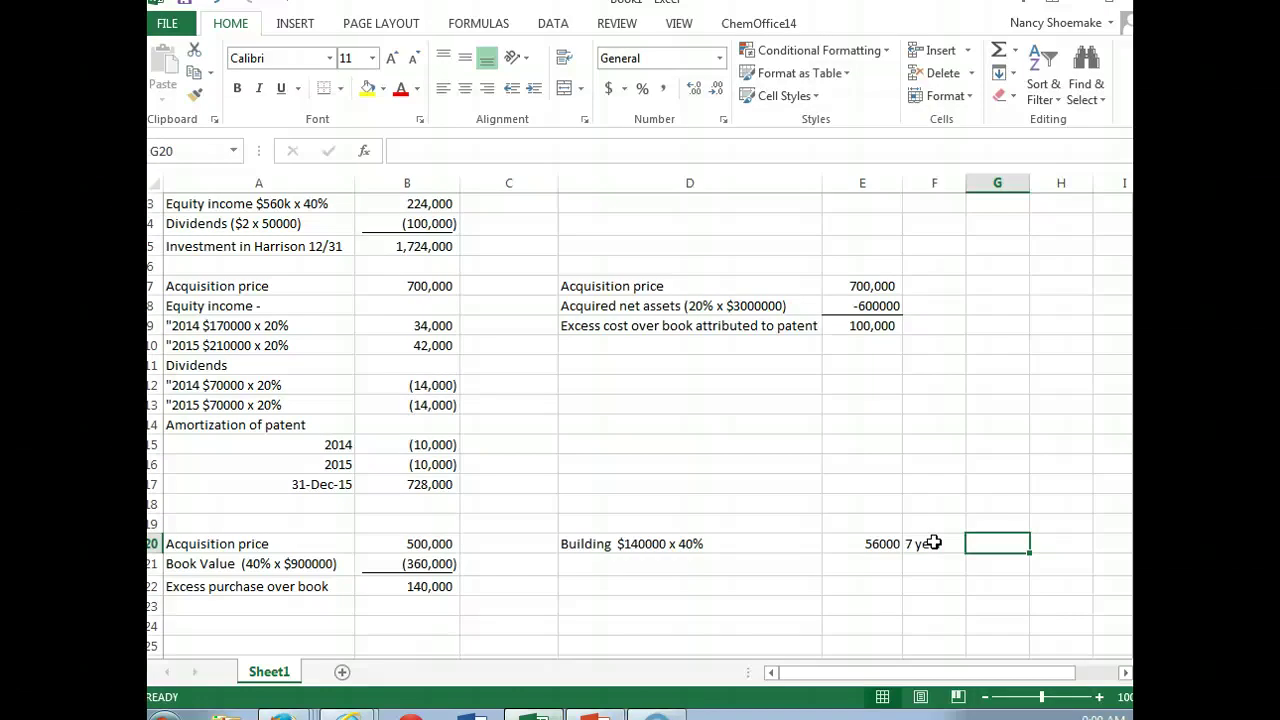
click(997, 516)
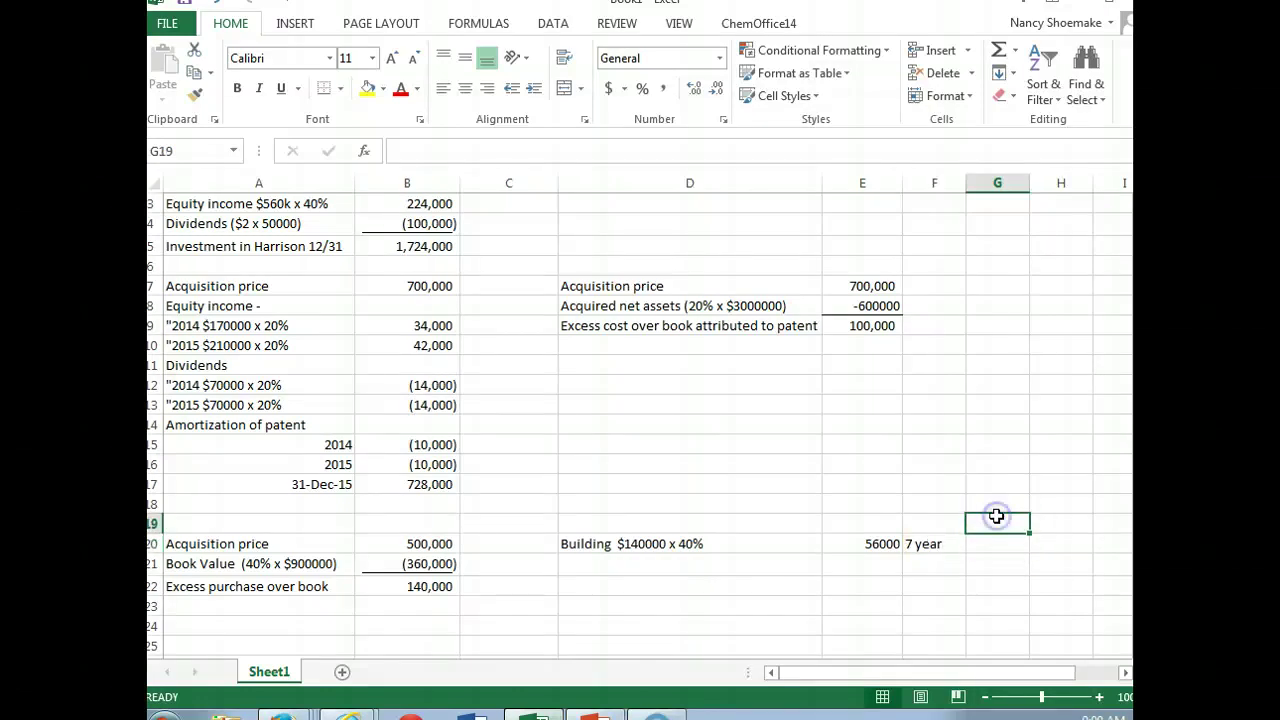
text(depreciatio)
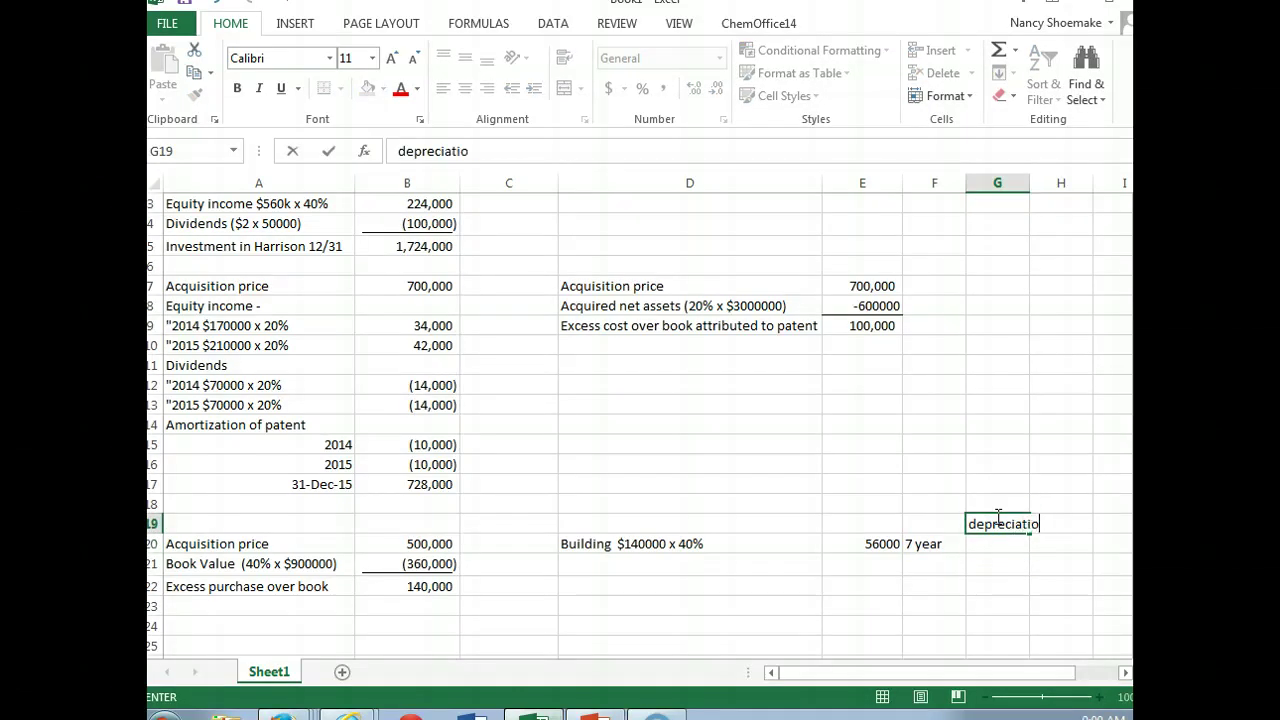
text(n allocation)
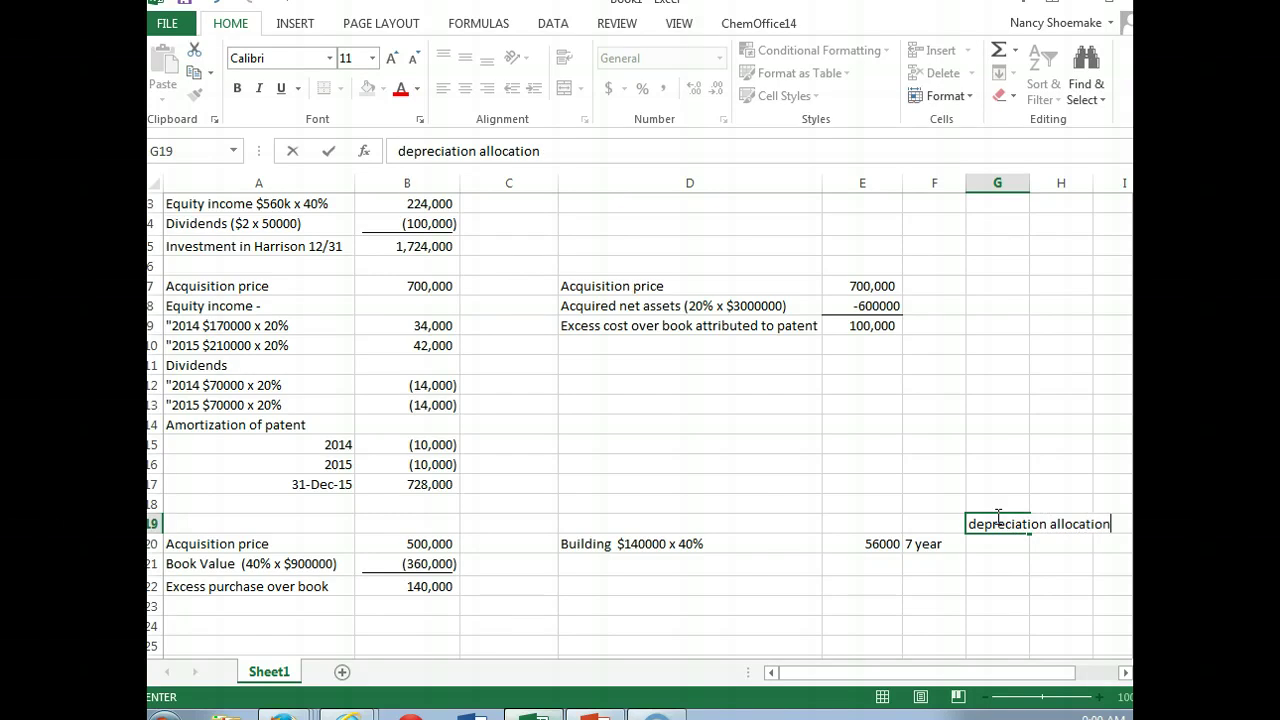
click(988, 544)
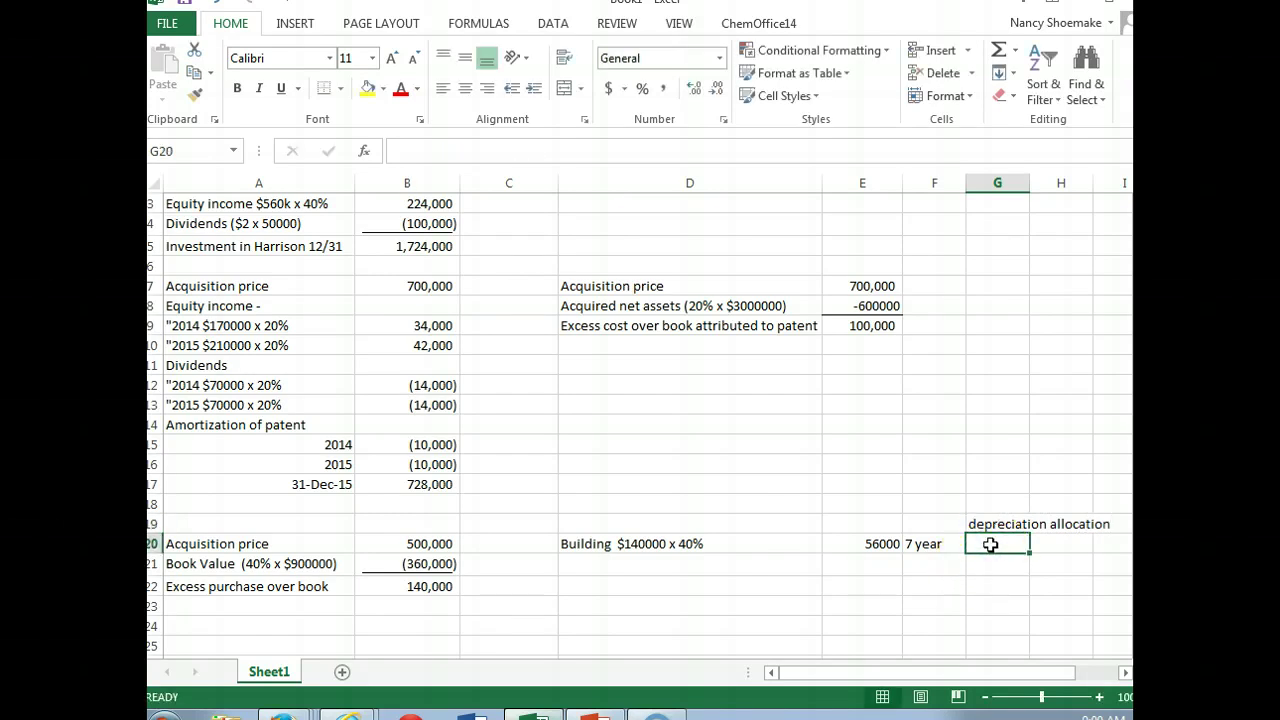
text($8000)
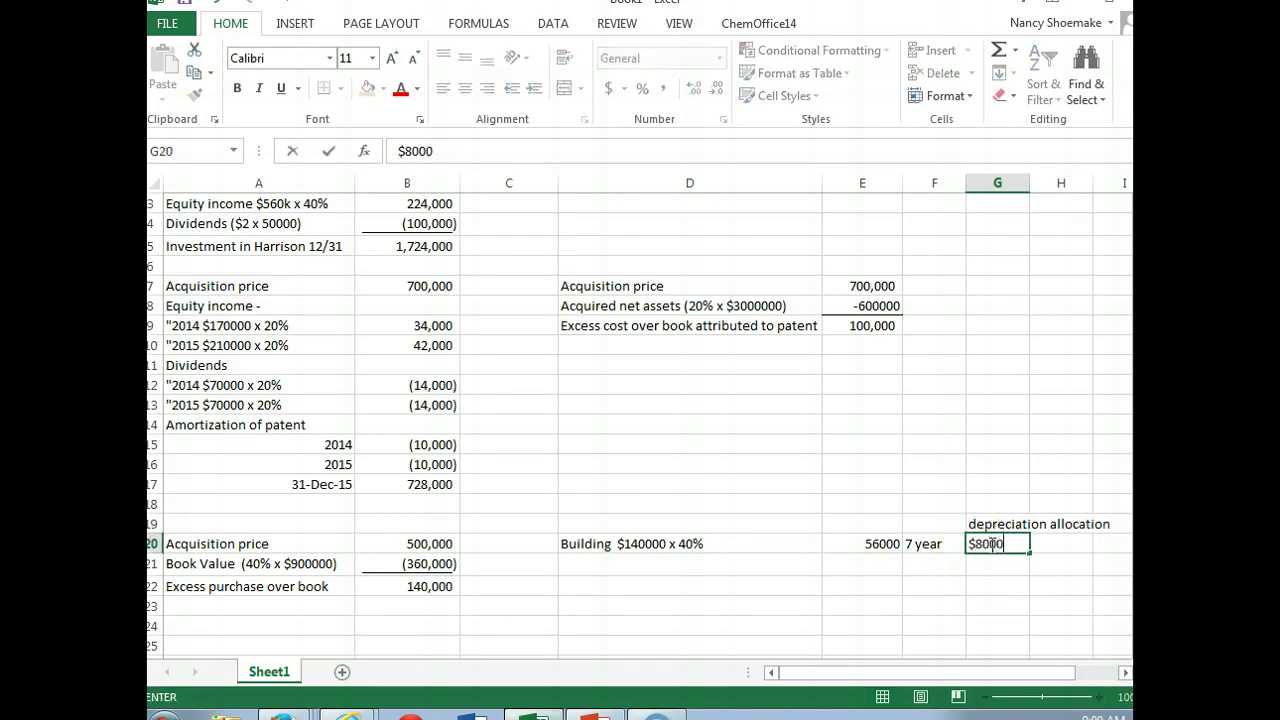
key(Return)
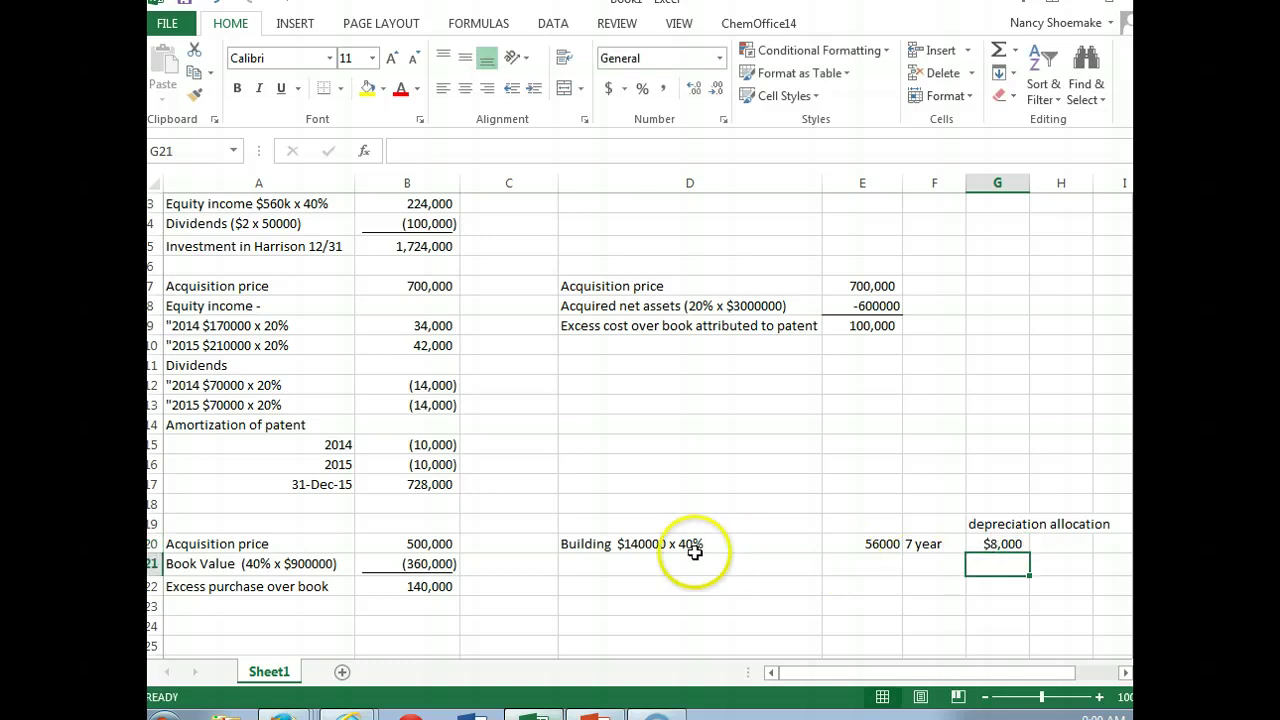
Step: Start a Trademark line in D21 below the Building entry
click(665, 563)
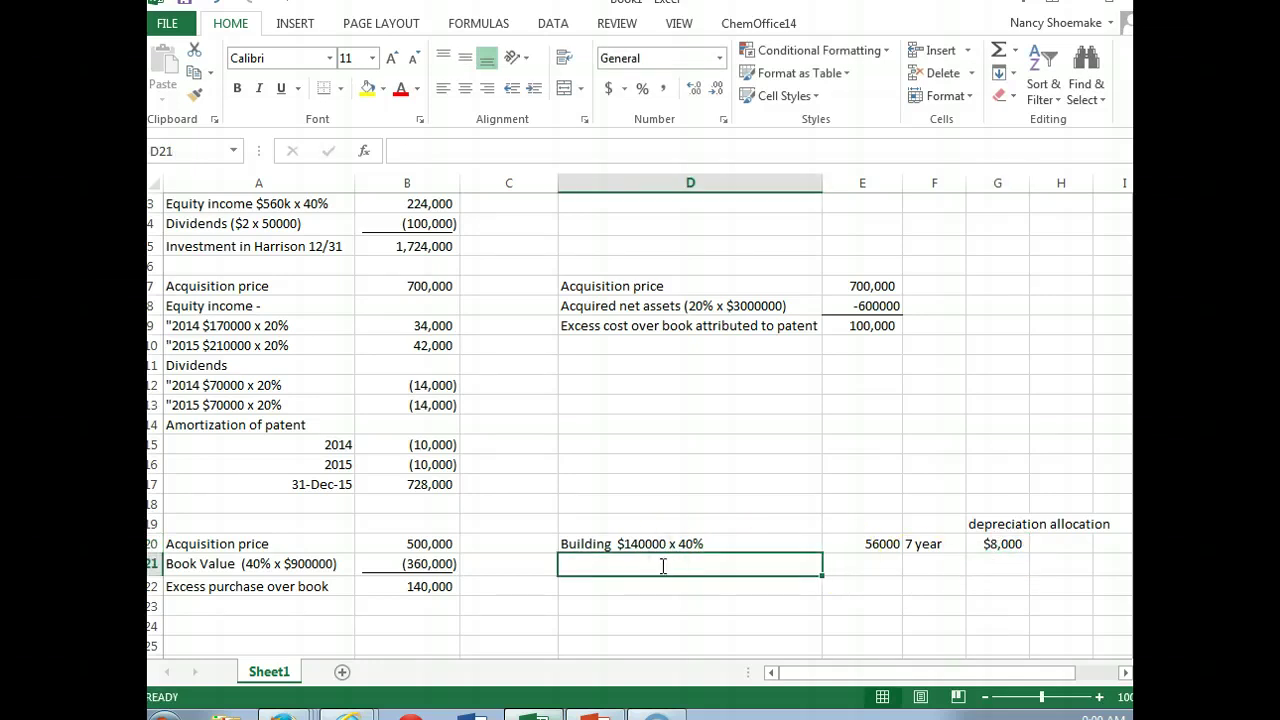
text(Trademark)
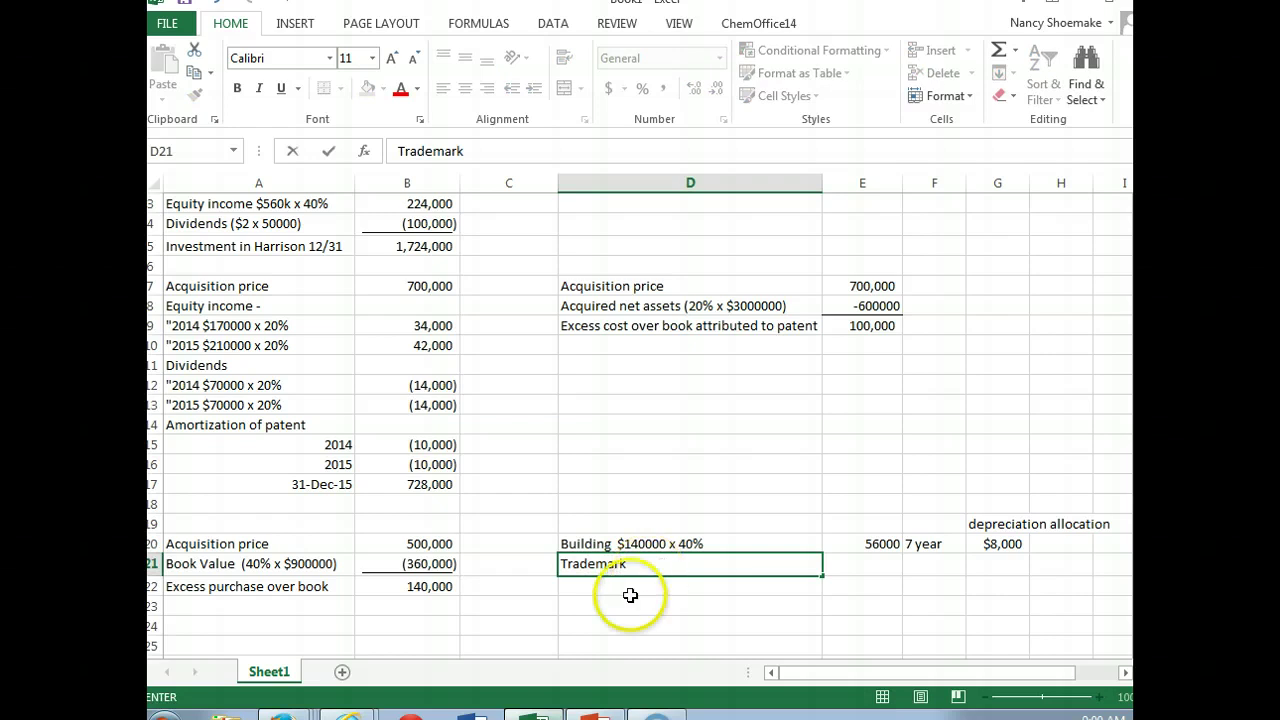
click(349, 712)
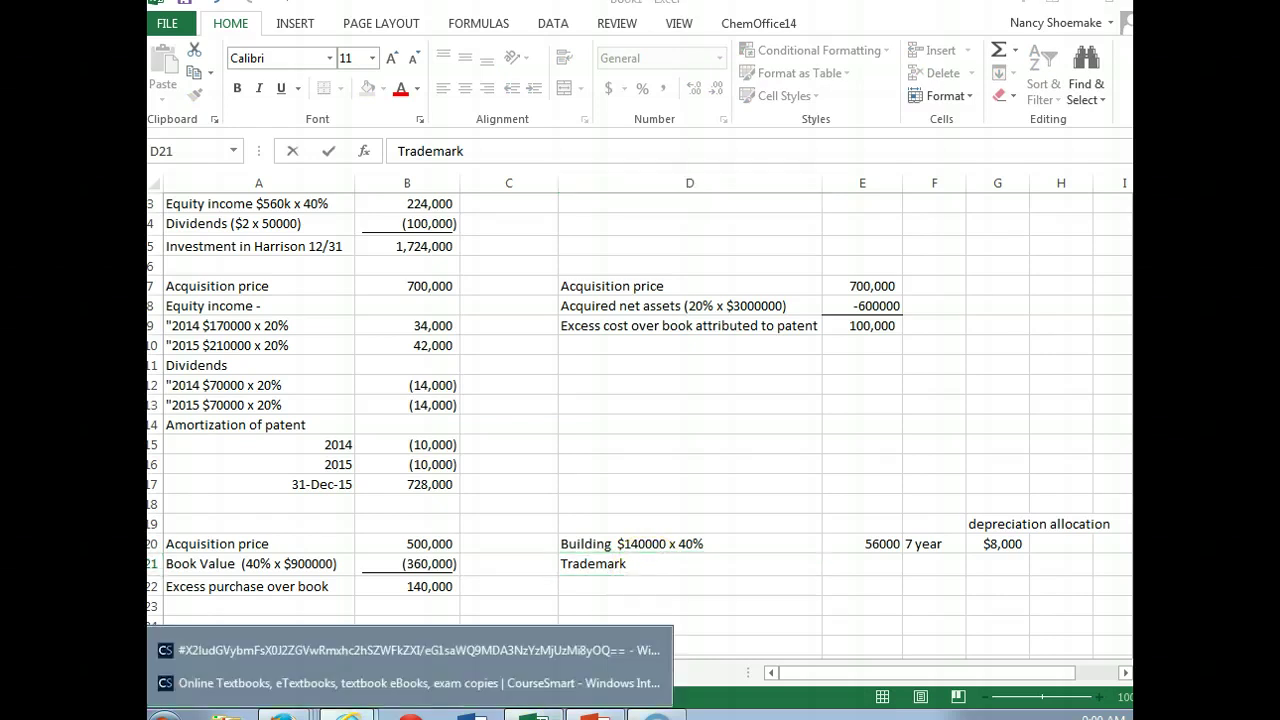
click(369, 648)
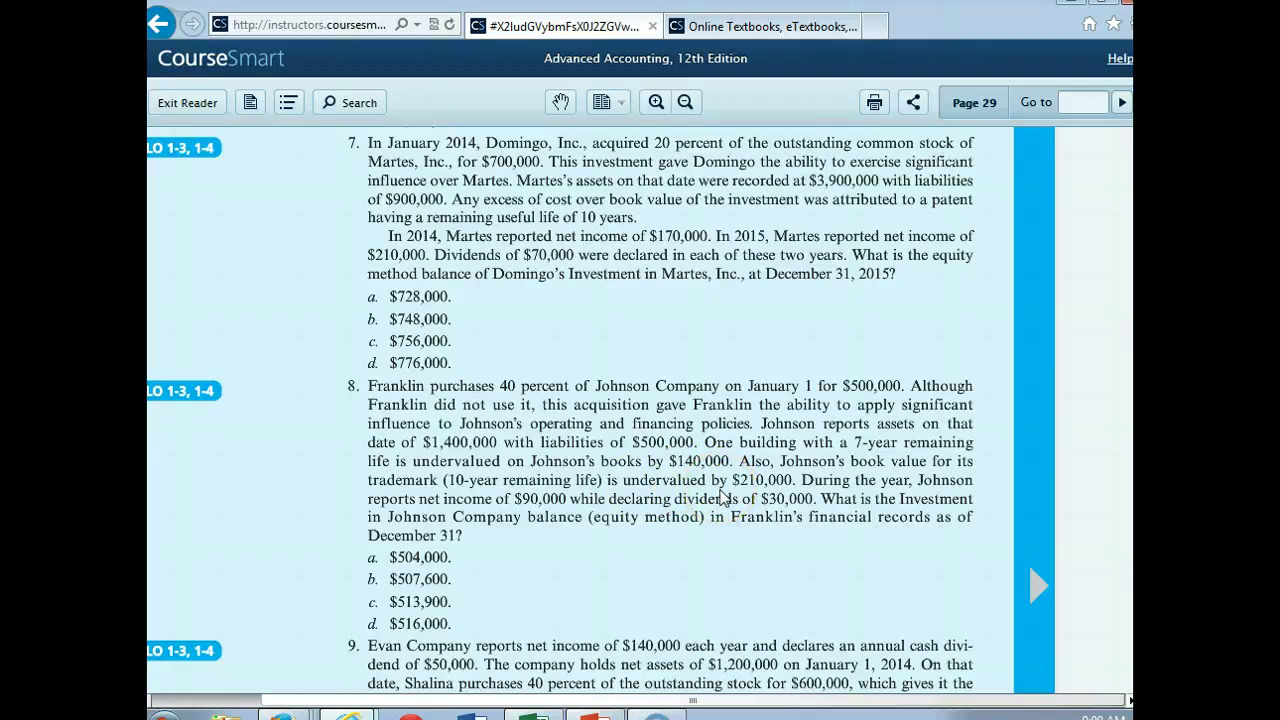
click(560, 685)
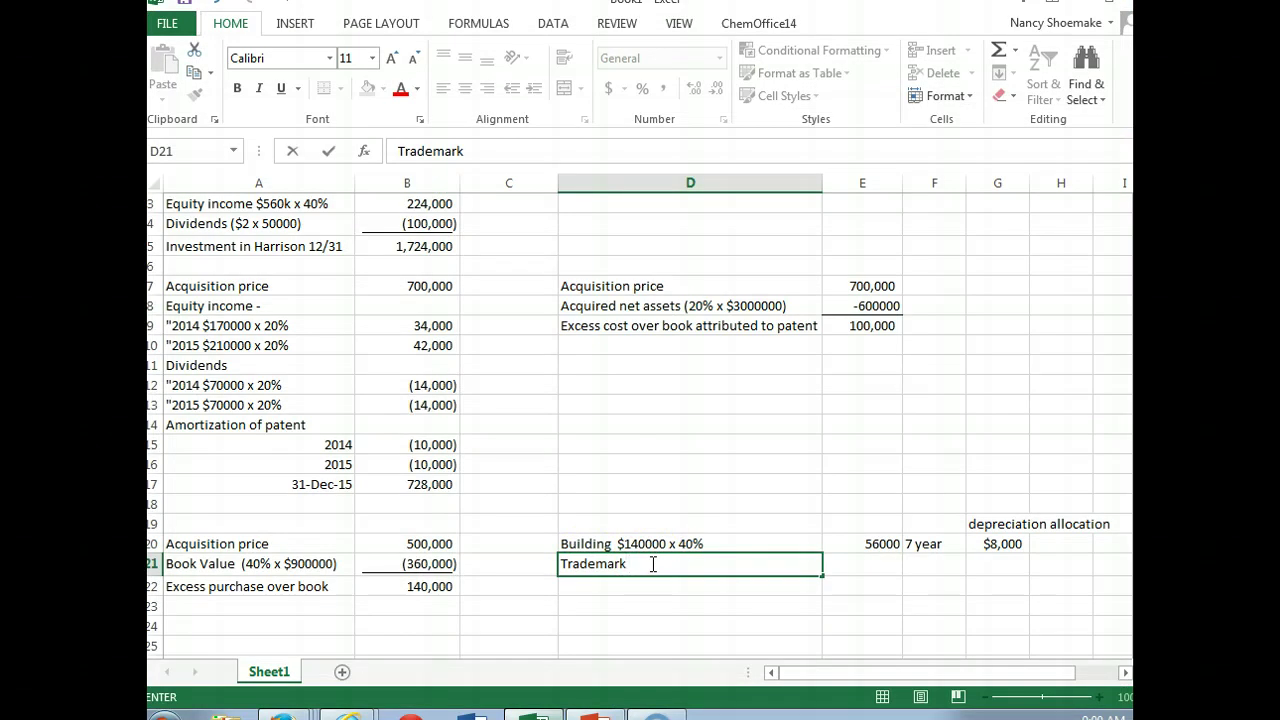
Step: Fill the Trademark row with $210000 x 40%, 84000, 10 years and an 8400 allocation
text($210000 x 40%)
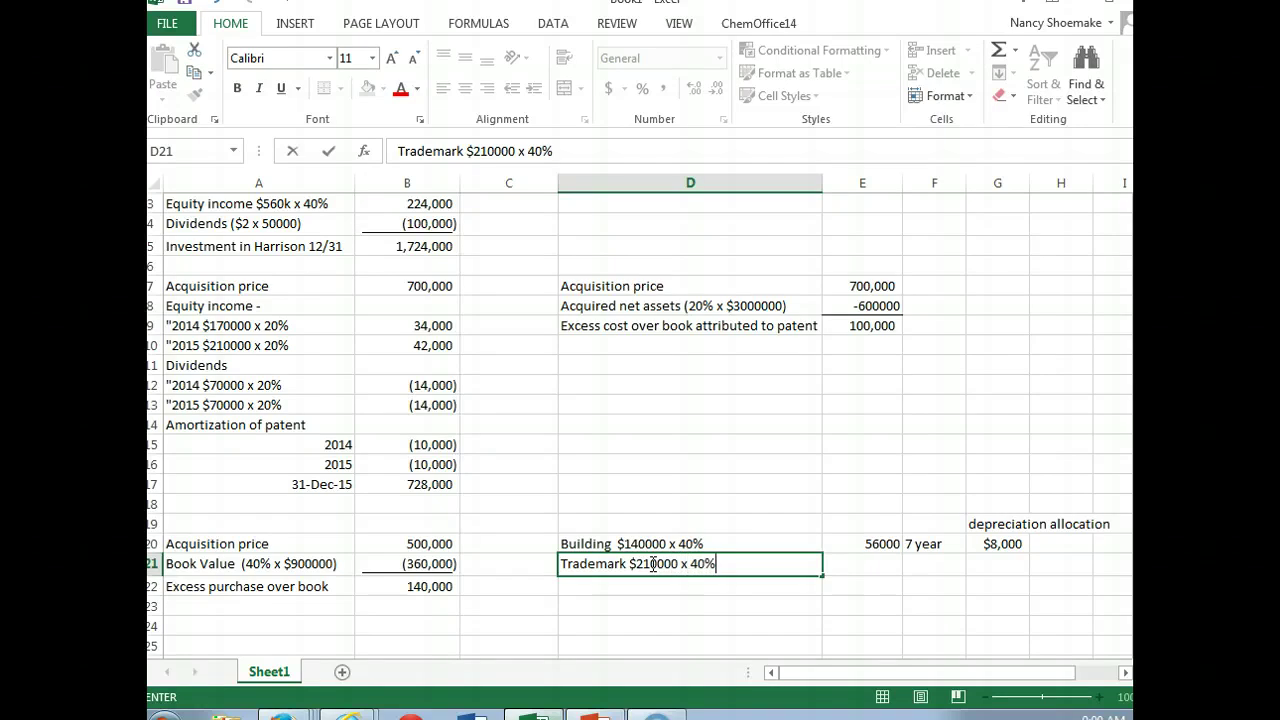
key(Tab)
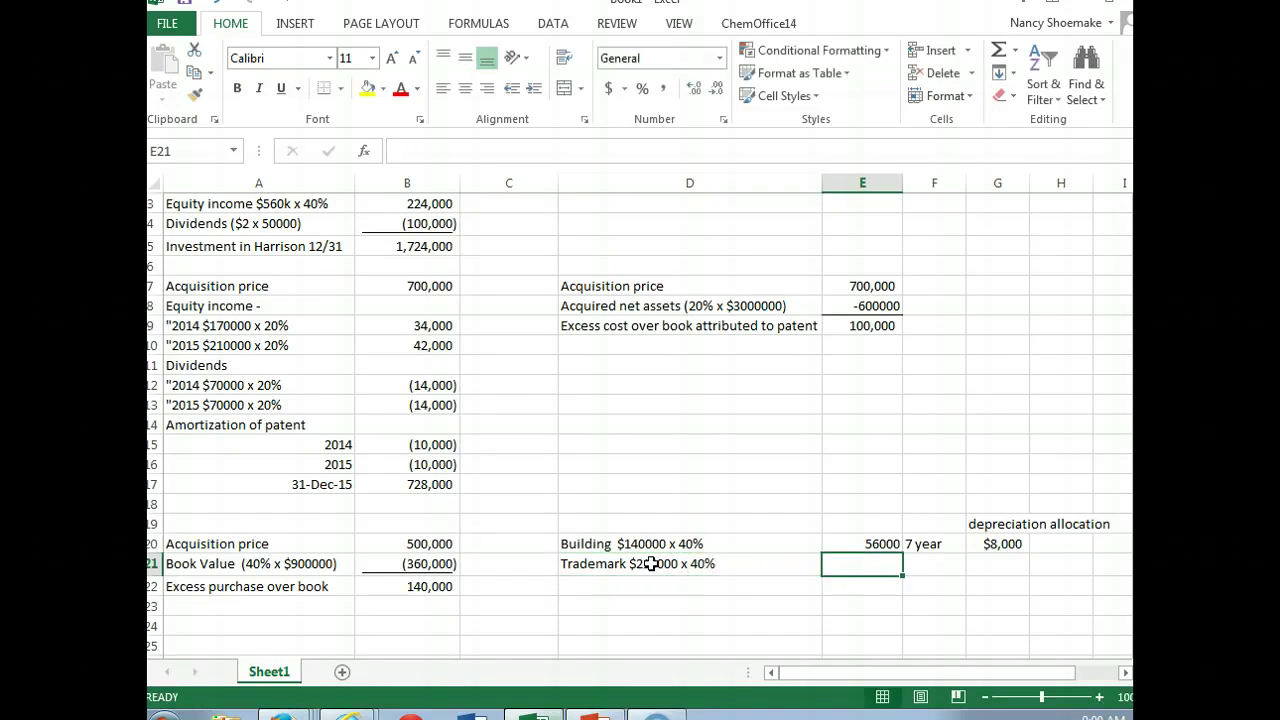
text(84)
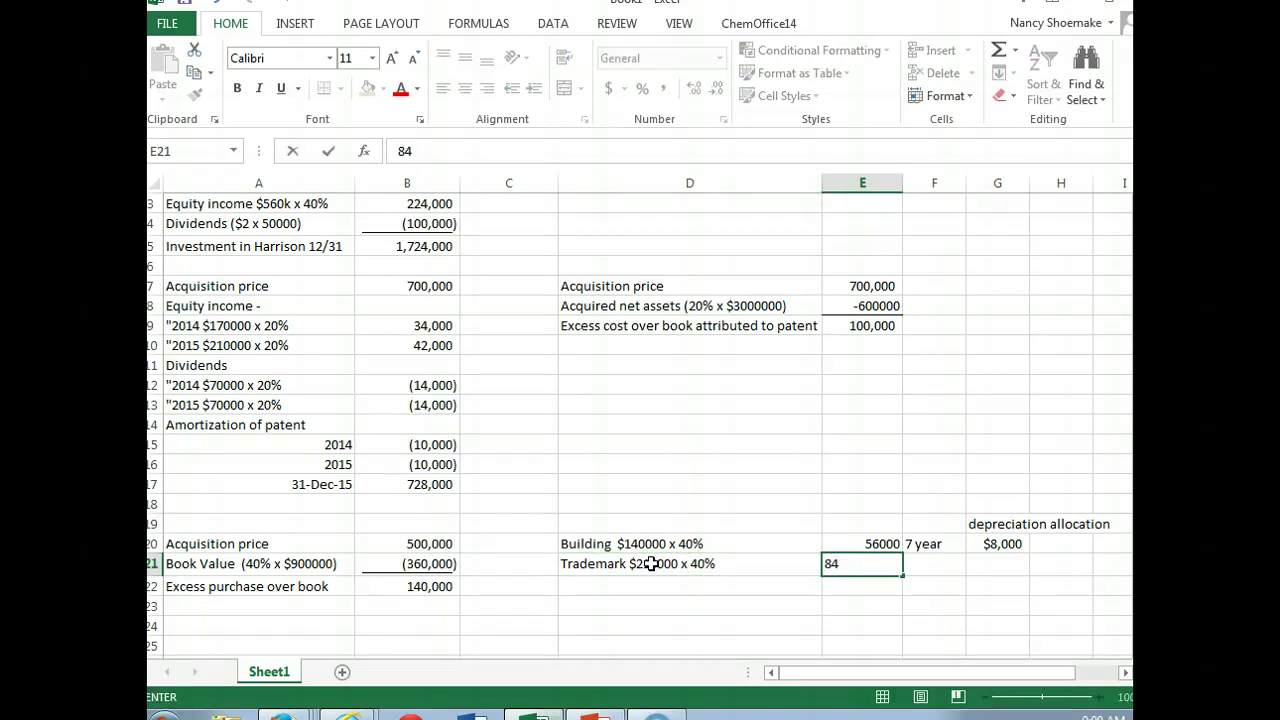
text(000)
key(Tab)
text(1)
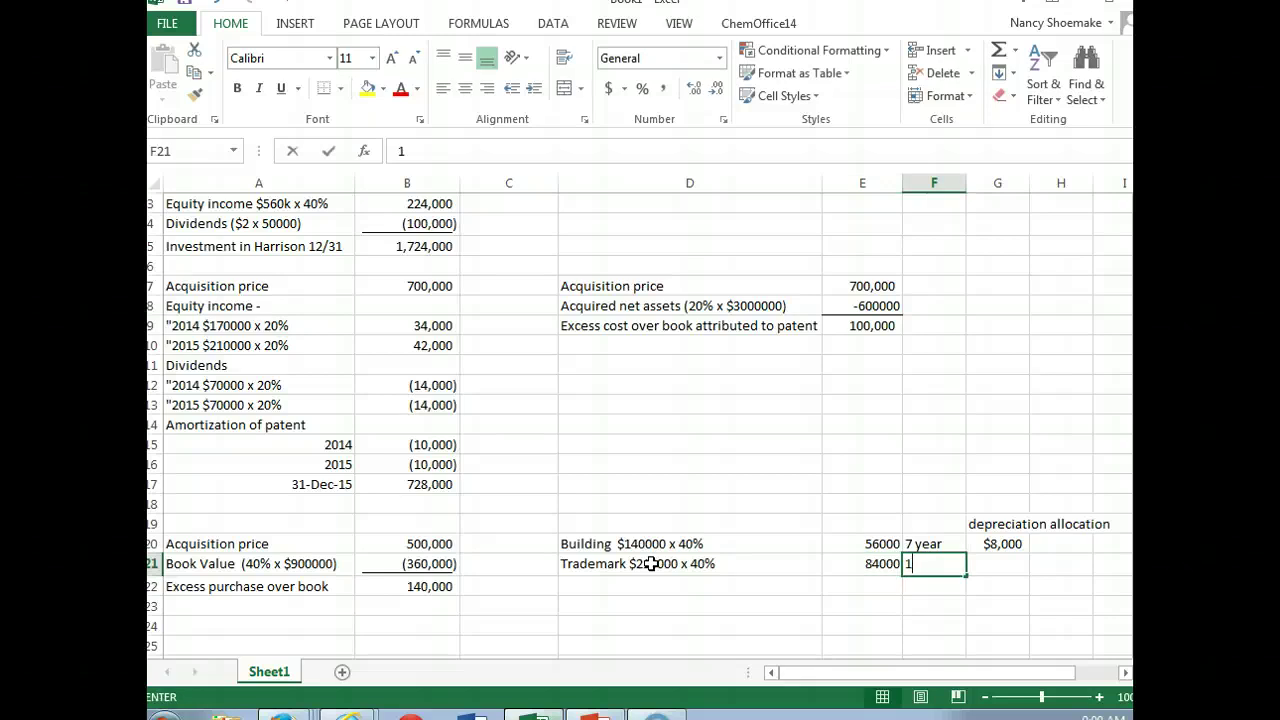
text(0 years)
key(Tab)
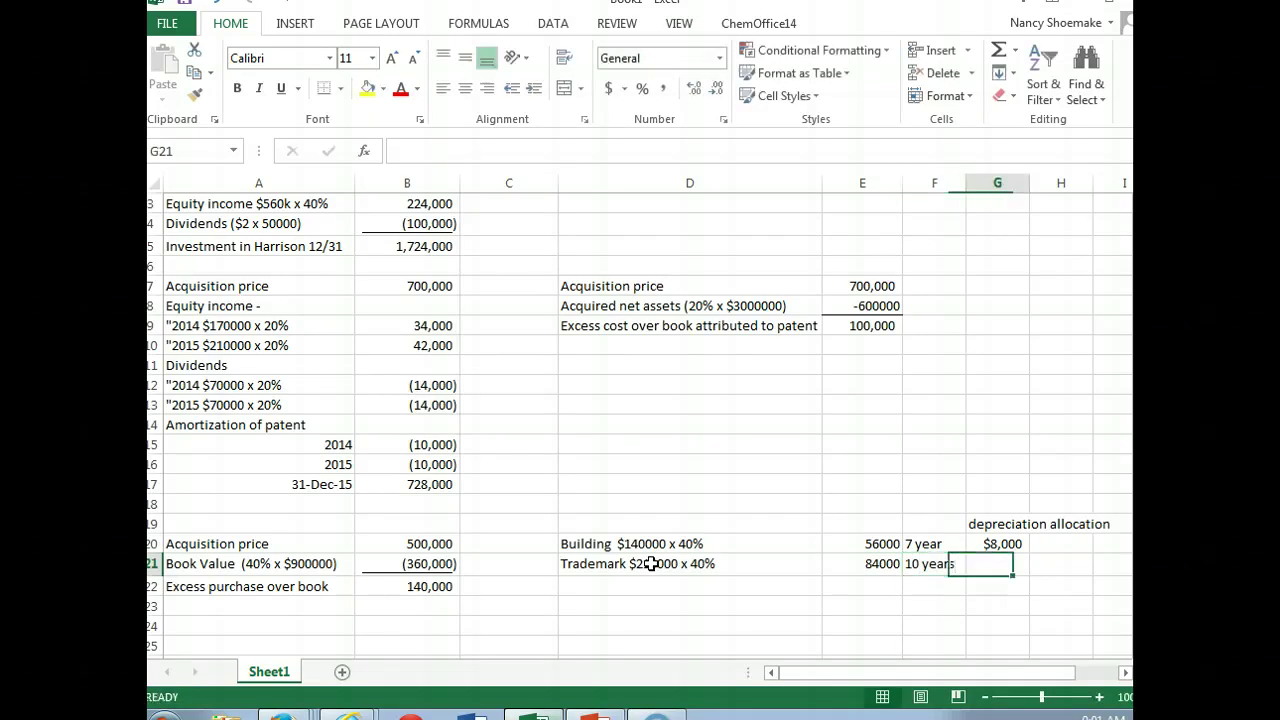
text(-)
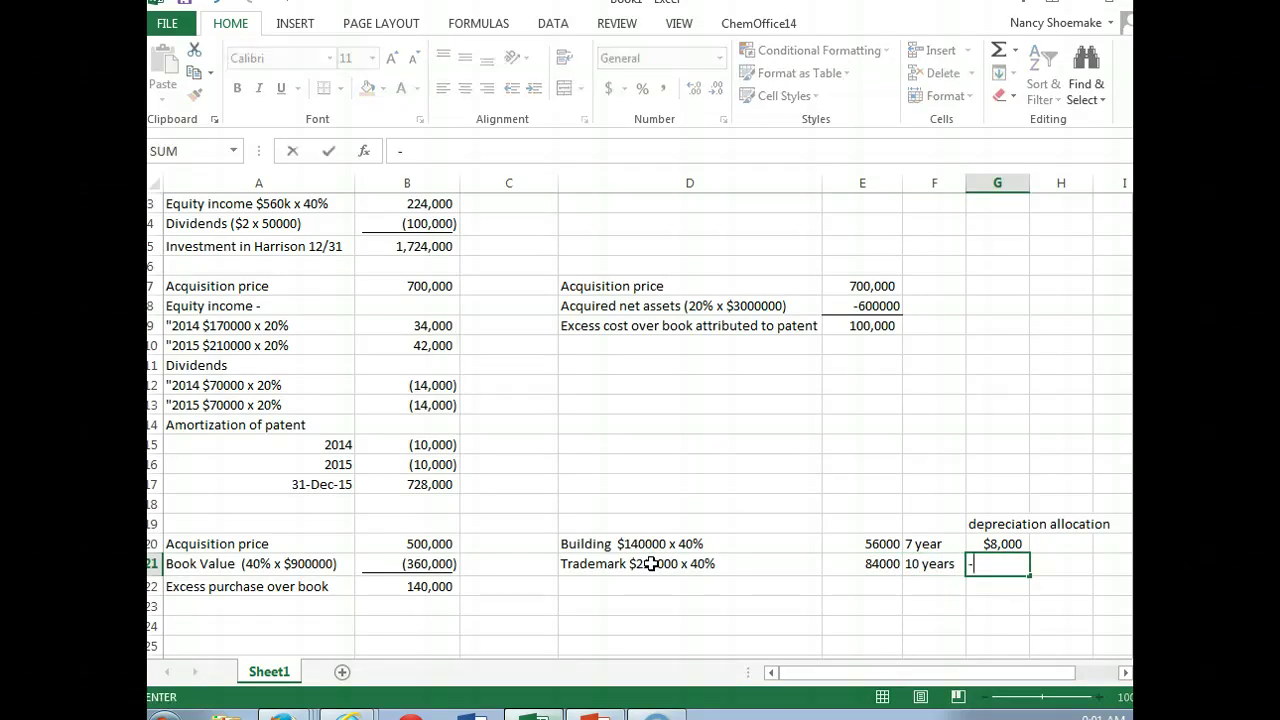
text(840)
key(BackSpace)
key(BackSpace)
key(BackSpace)
key(BackSpace)
text(8400)
key(Return)
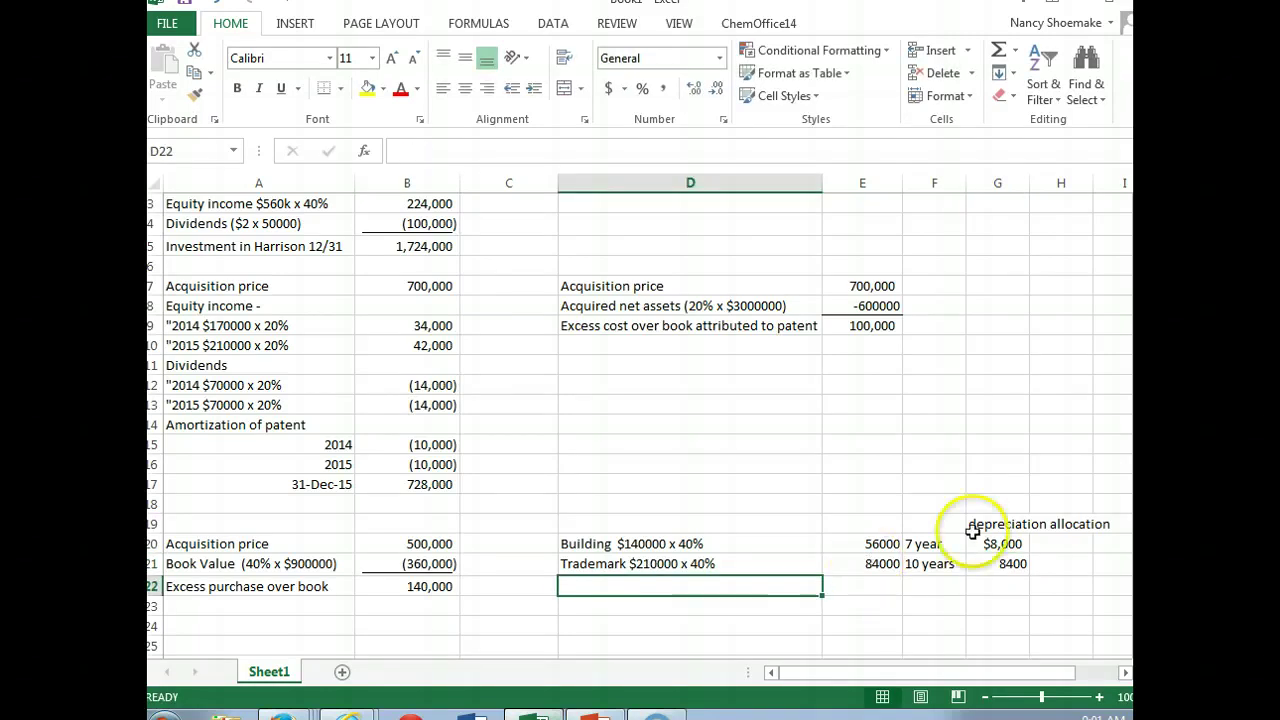
click(1000, 563)
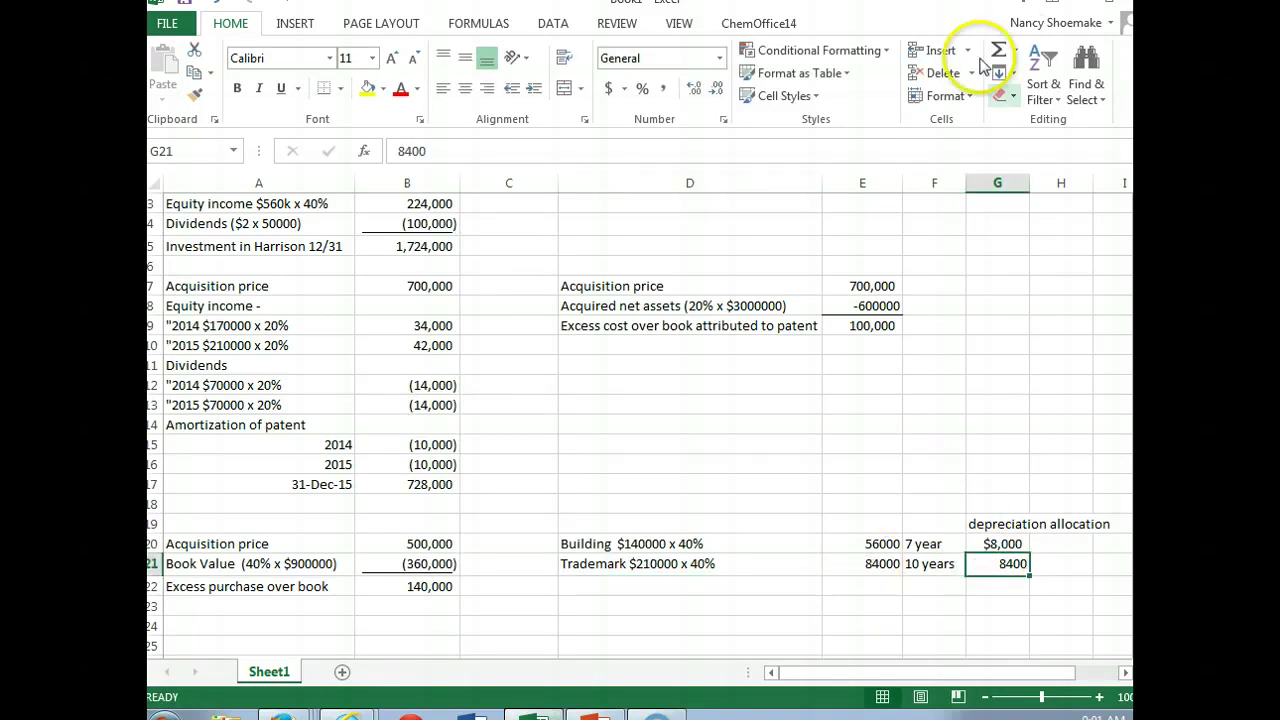
Step: Format columns A–G as Accounting with dollar signs and zero decimal places
drag(195, 183, 985, 188)
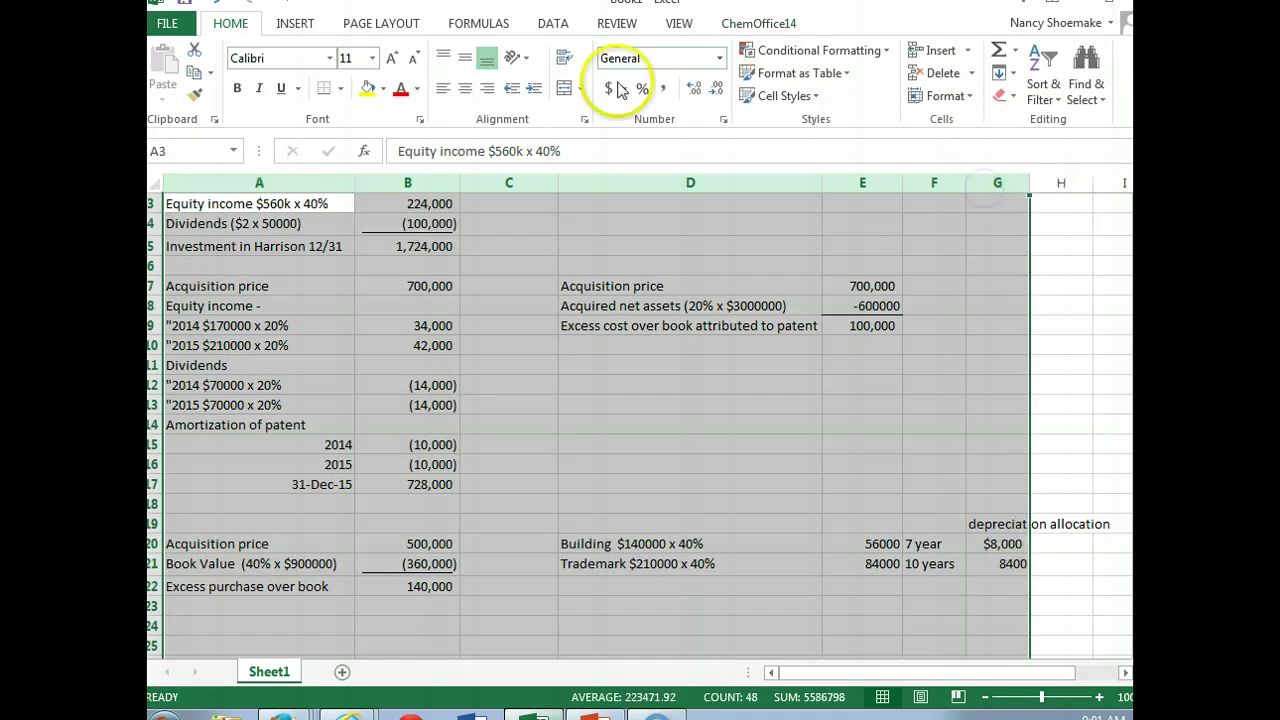
click(617, 89)
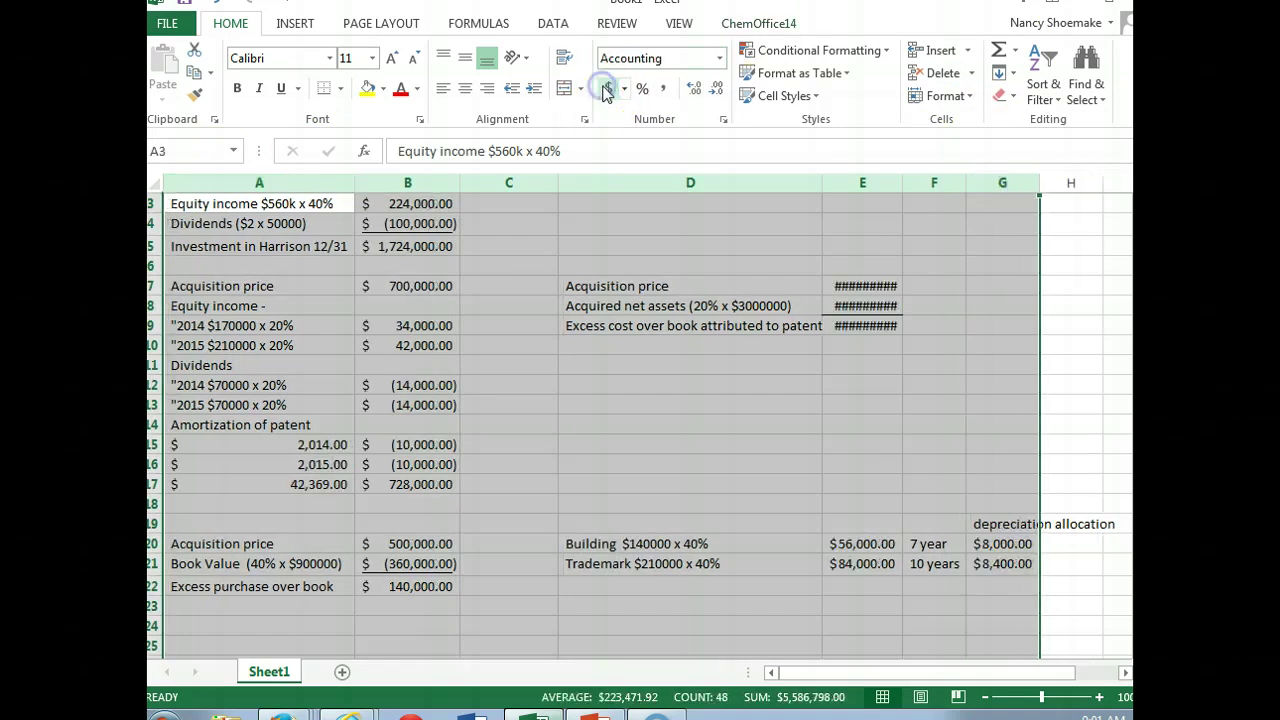
click(716, 89)
click(716, 89)
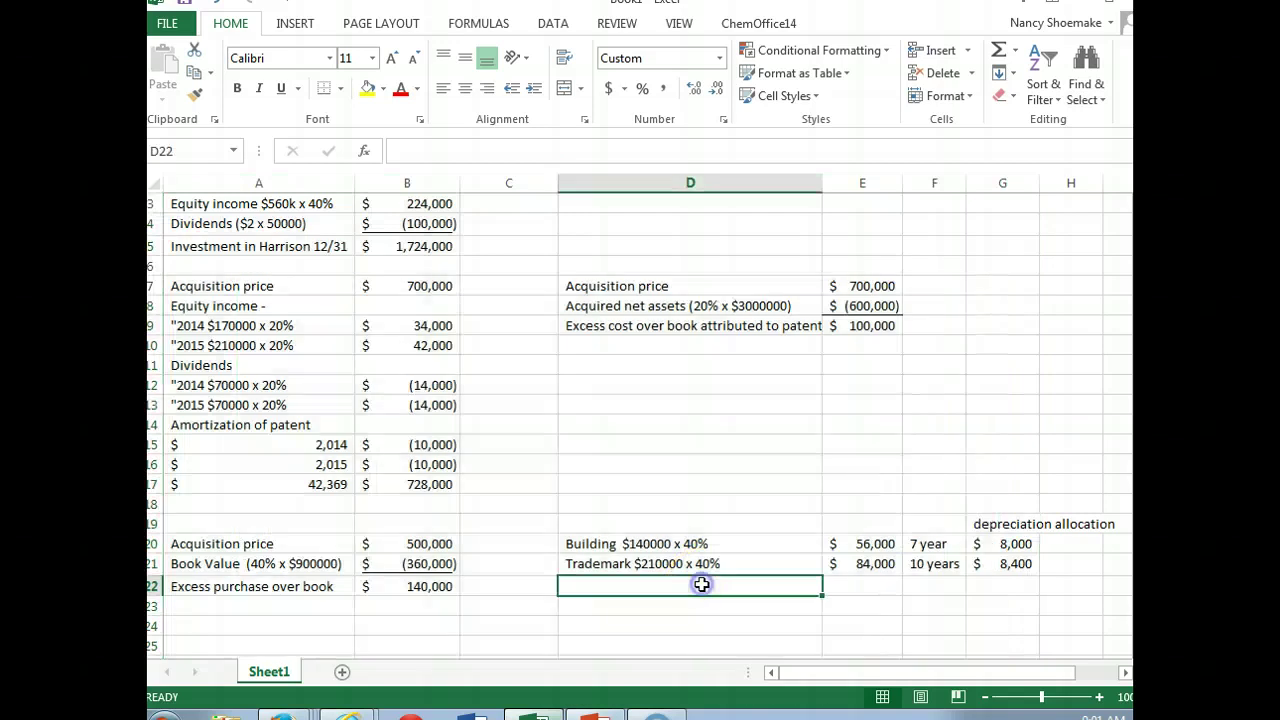
click(686, 589)
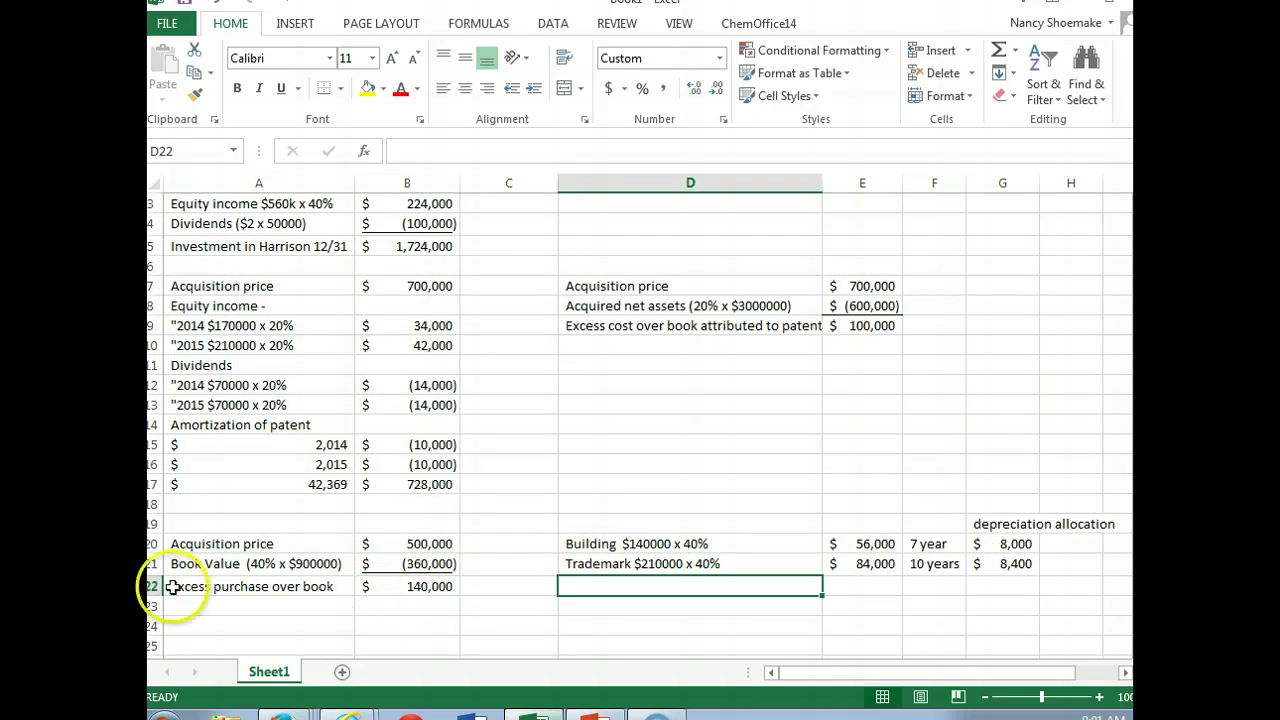
Step: Copy the 'Excess purchase over book' line from A22:B22 into D19
drag(225, 589, 357, 586)
right_click(357, 586)
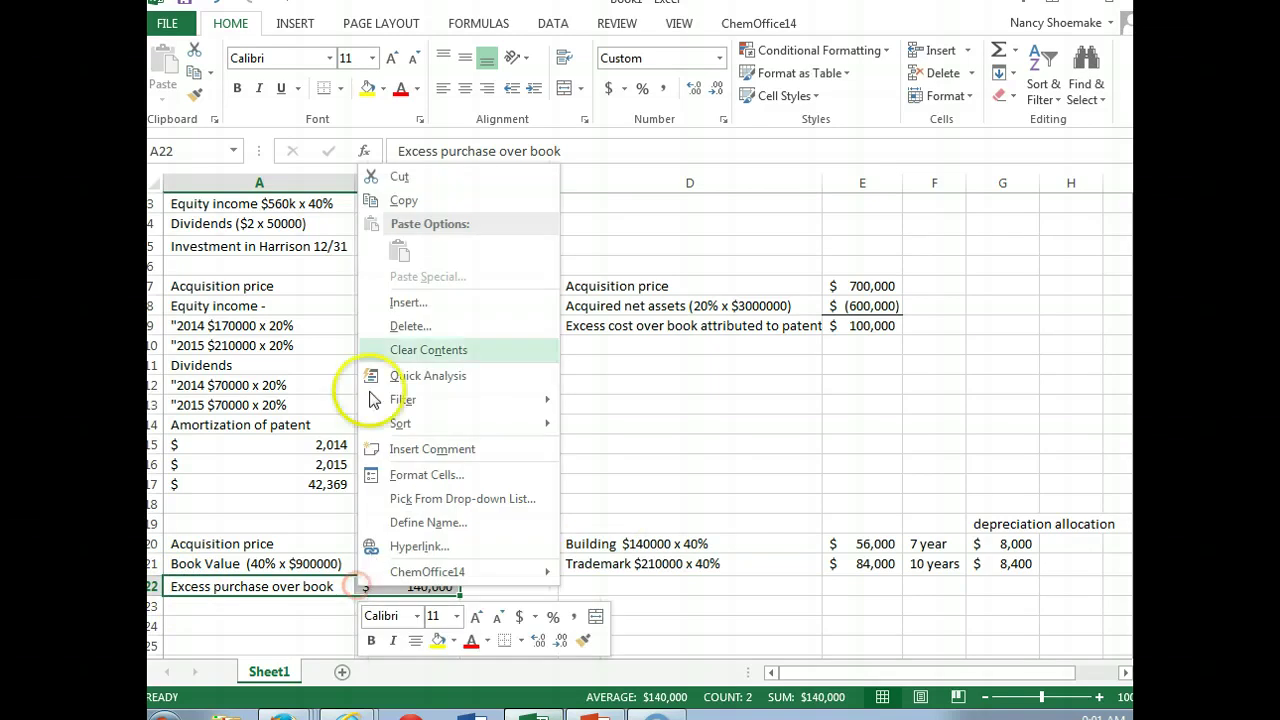
click(337, 200)
click(606, 523)
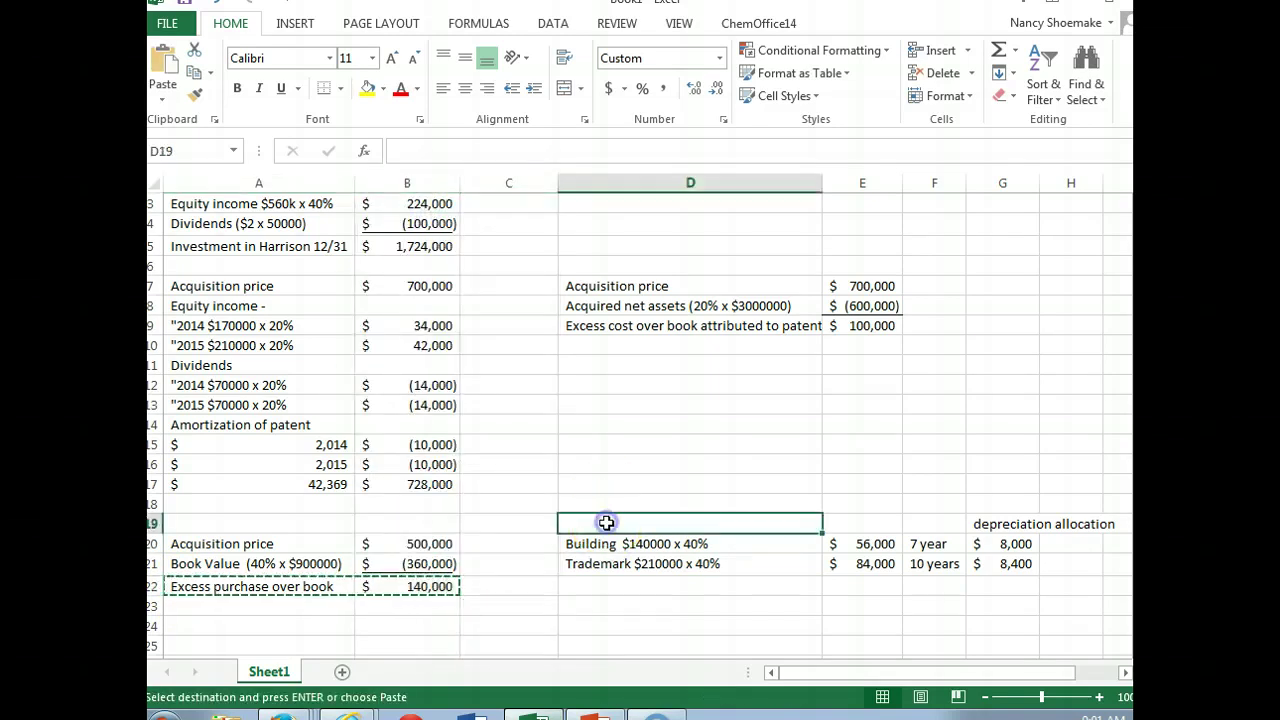
key(ctrl+v)
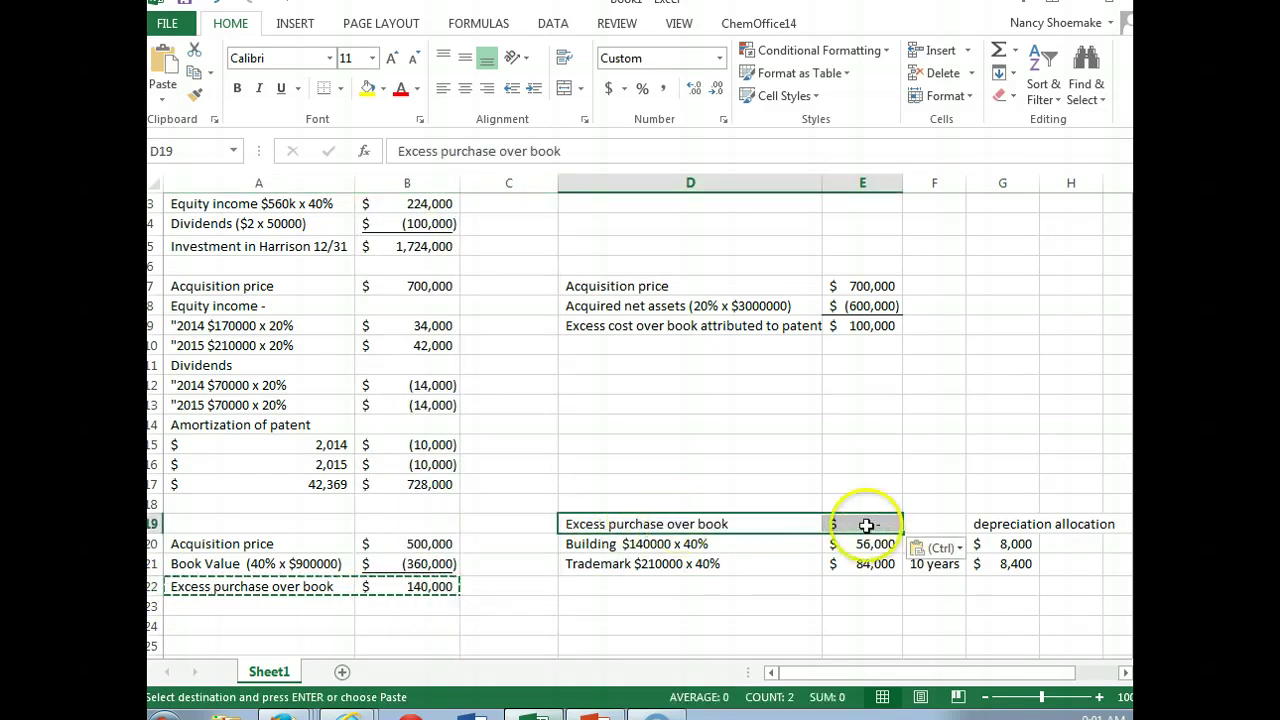
Step: Set the excess amount in E19 to $140,000 and make it bold
click(870, 521)
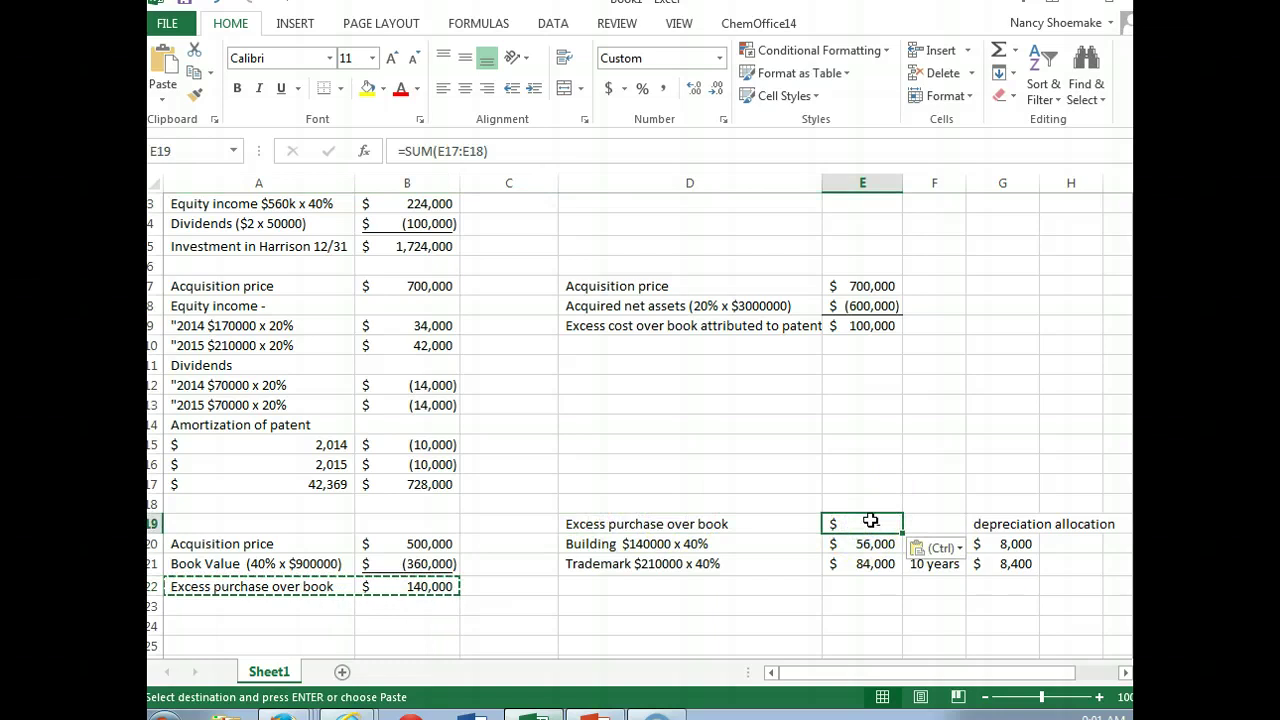
text($140000)
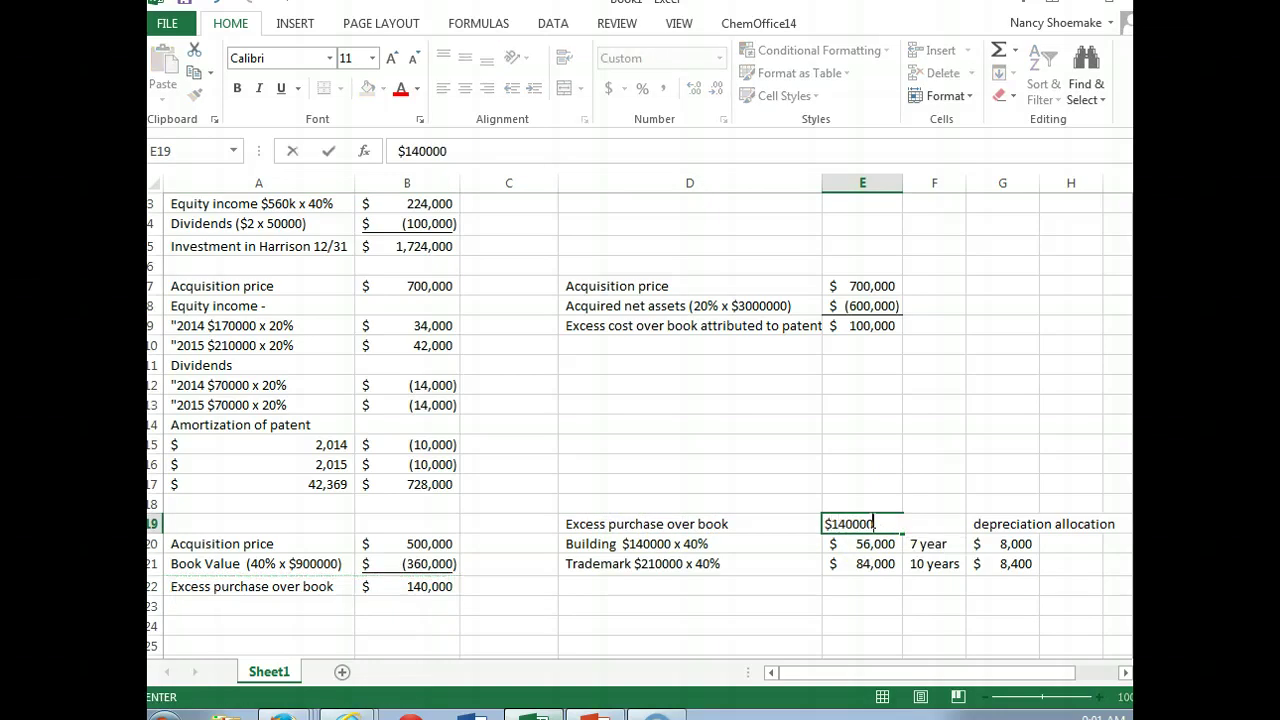
key(Return)
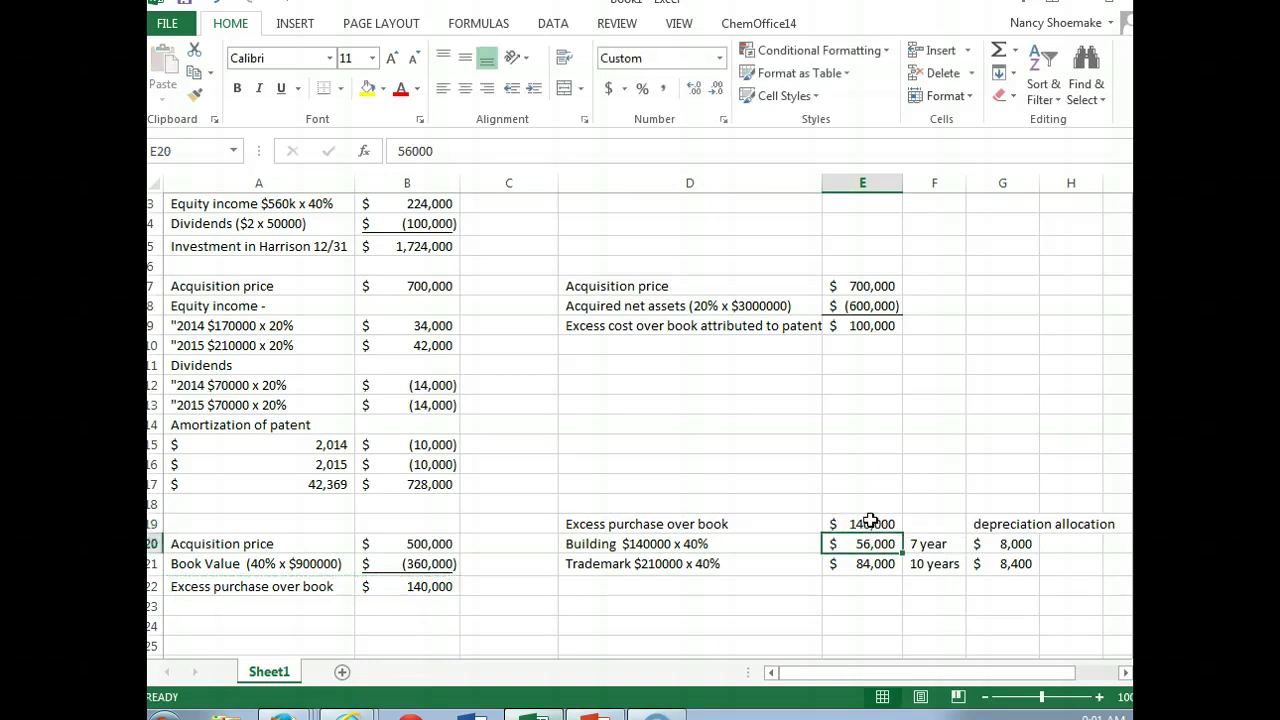
click(870, 520)
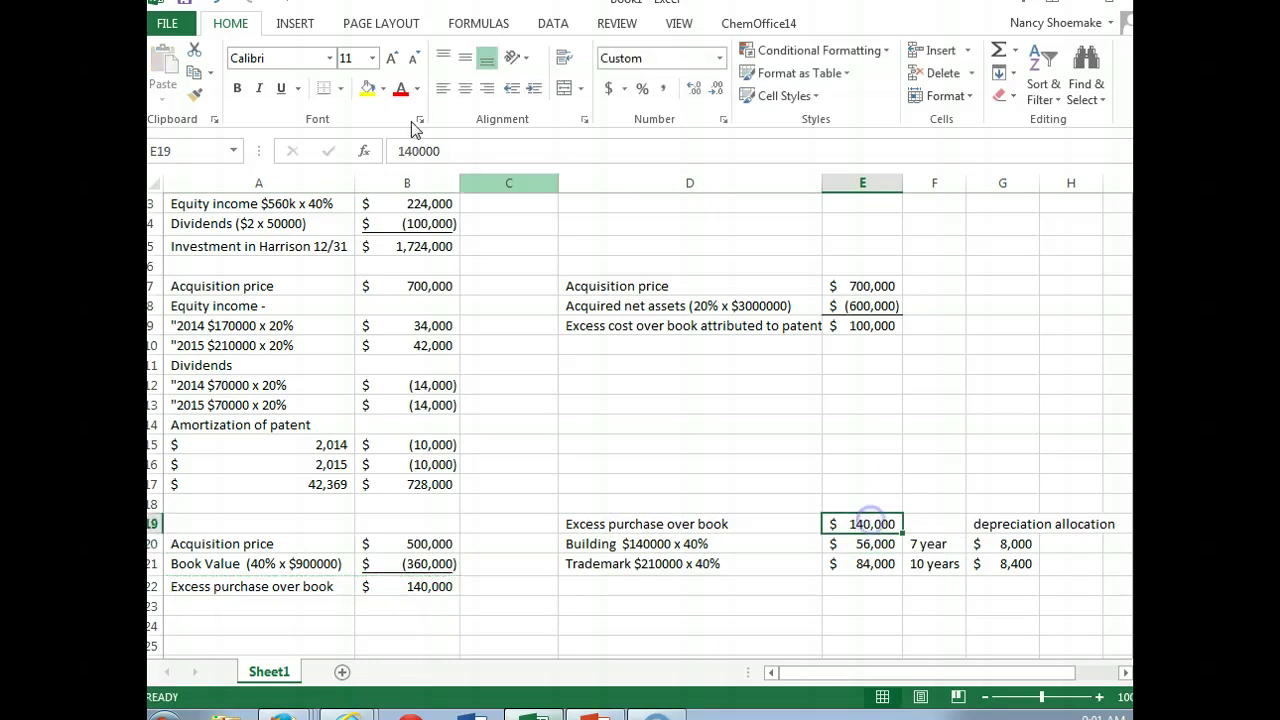
click(240, 88)
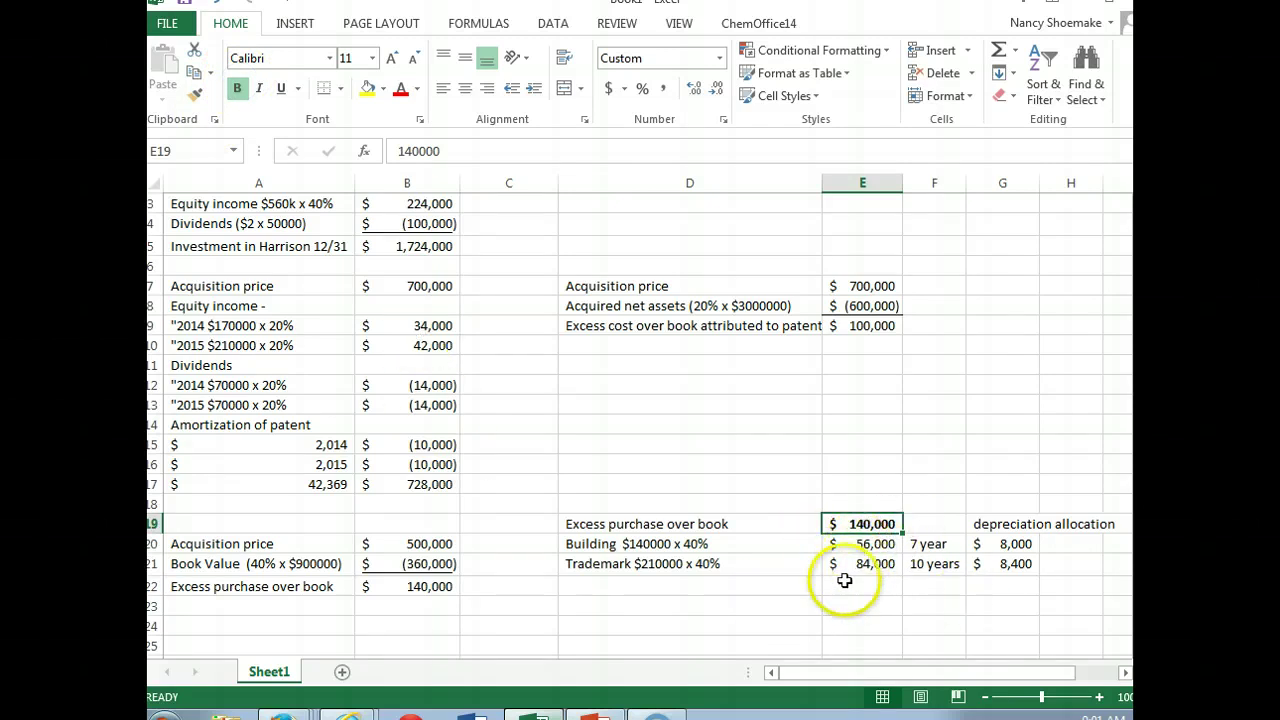
drag(848, 548, 848, 562)
click(849, 563)
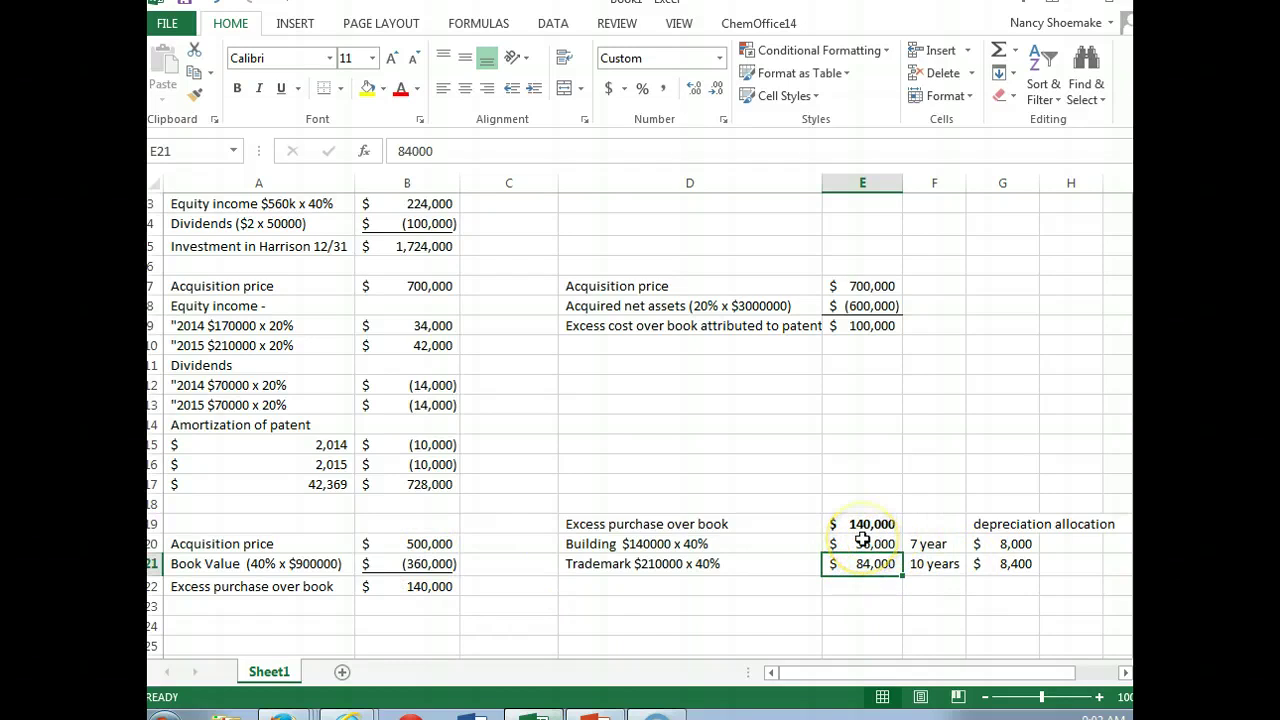
Step: AutoSum G20:G21 into G22 to total the 8,000 and 8,400 depreciation allocations as 16,400
click(992, 590)
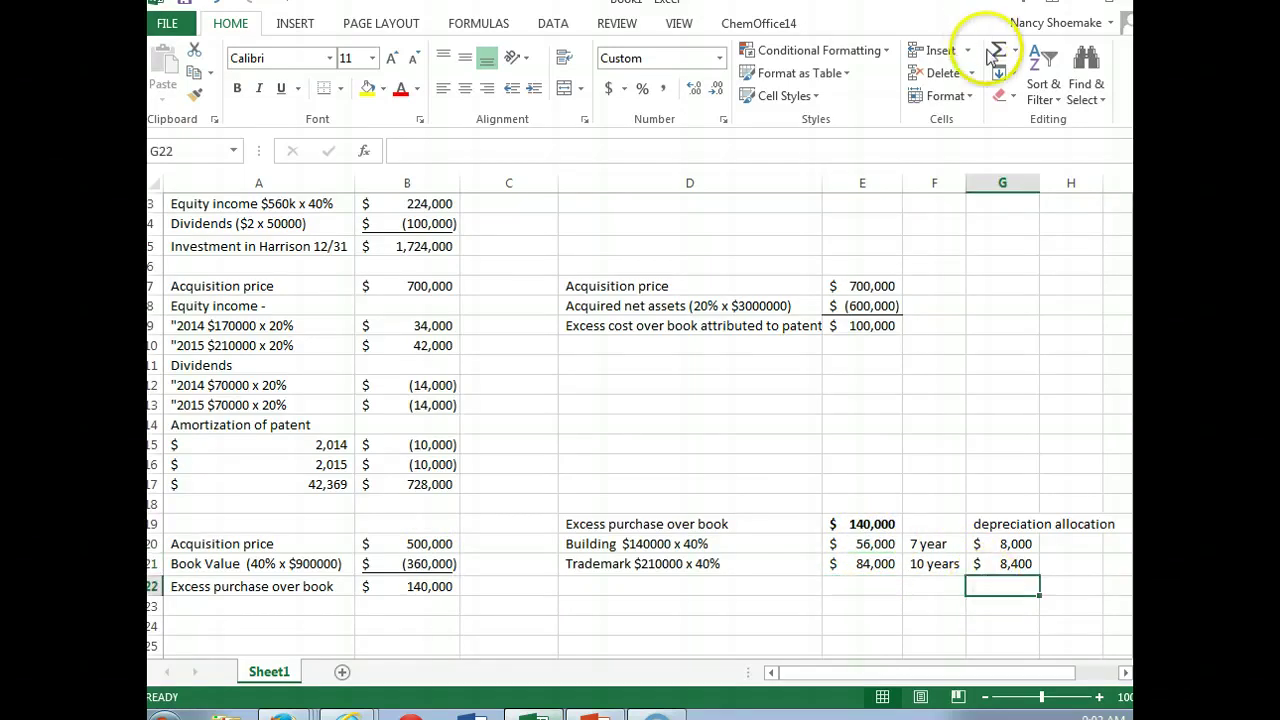
click(997, 52)
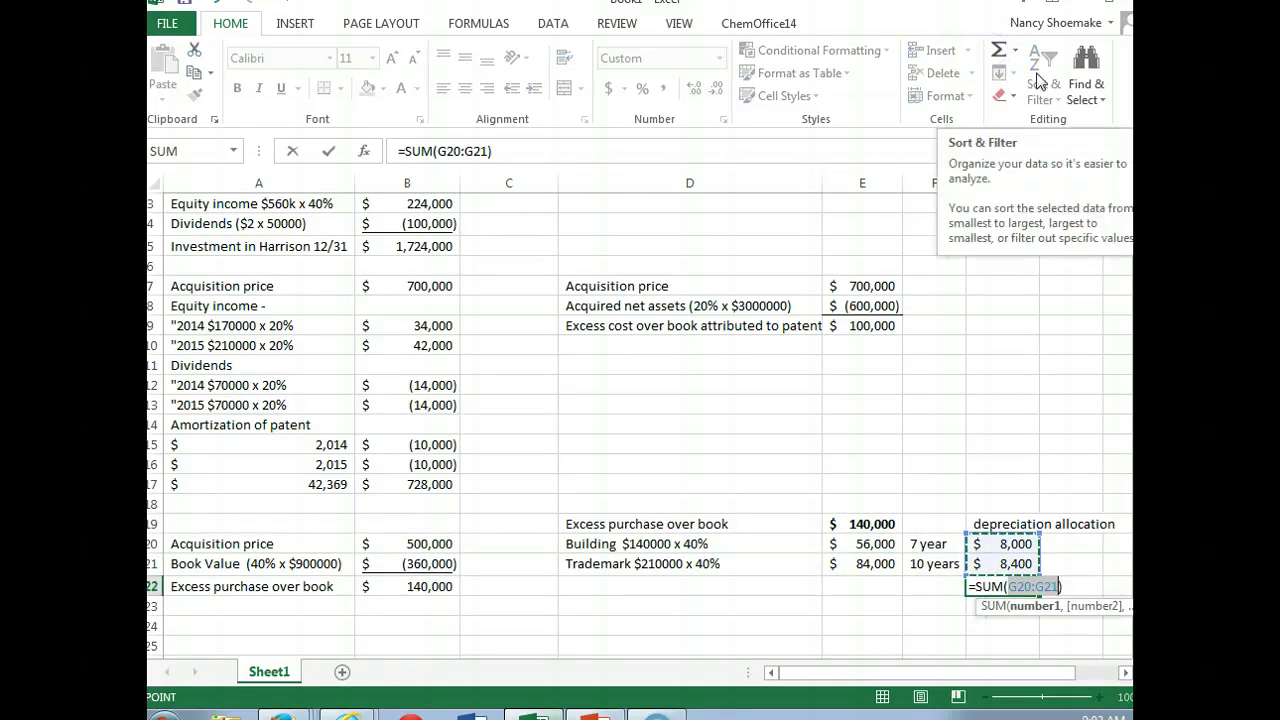
key(Return)
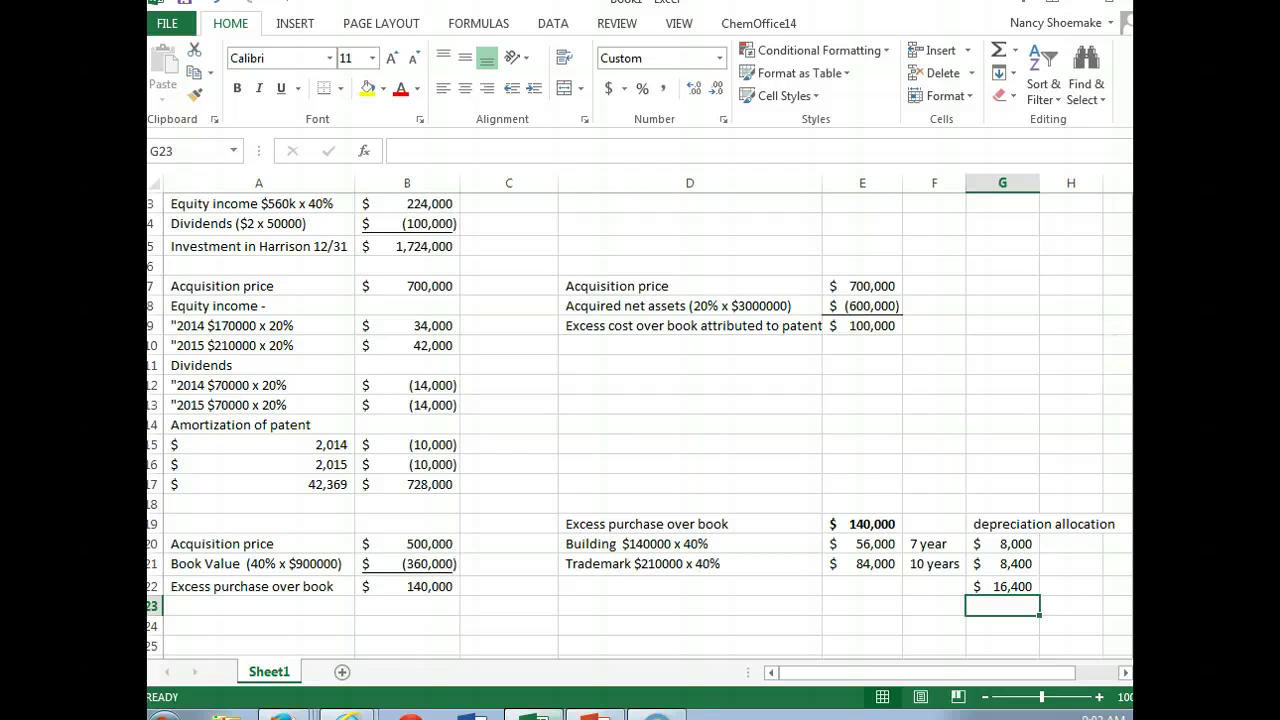
scroll(640, 425, down, 2)
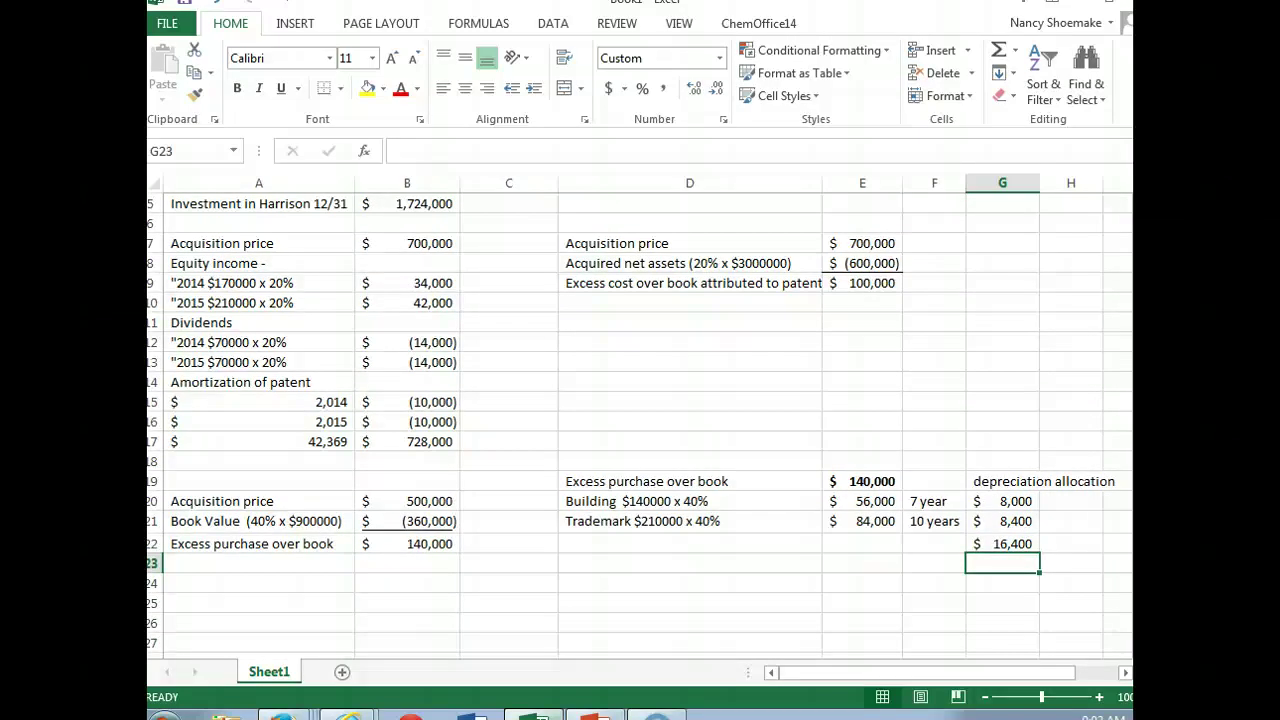
Step: Enter 'Acquisition price' in A25 with $500,000 beside it
click(233, 606)
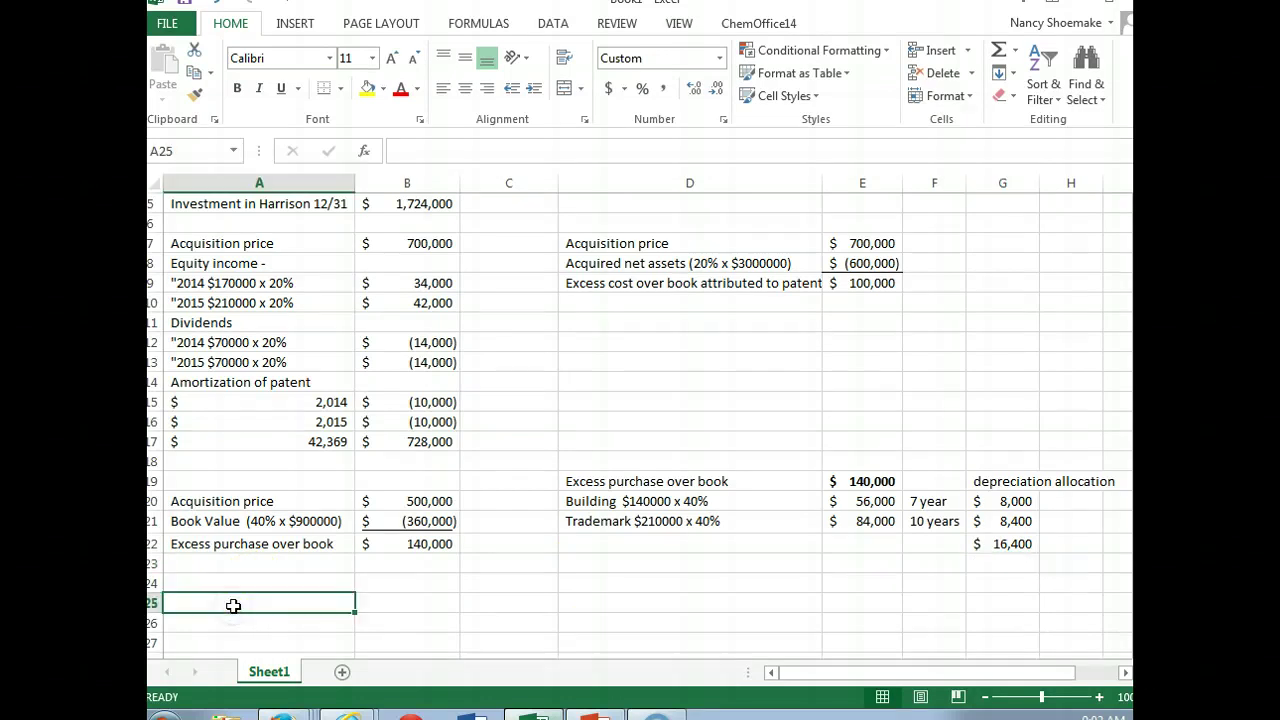
text(Investment pu)
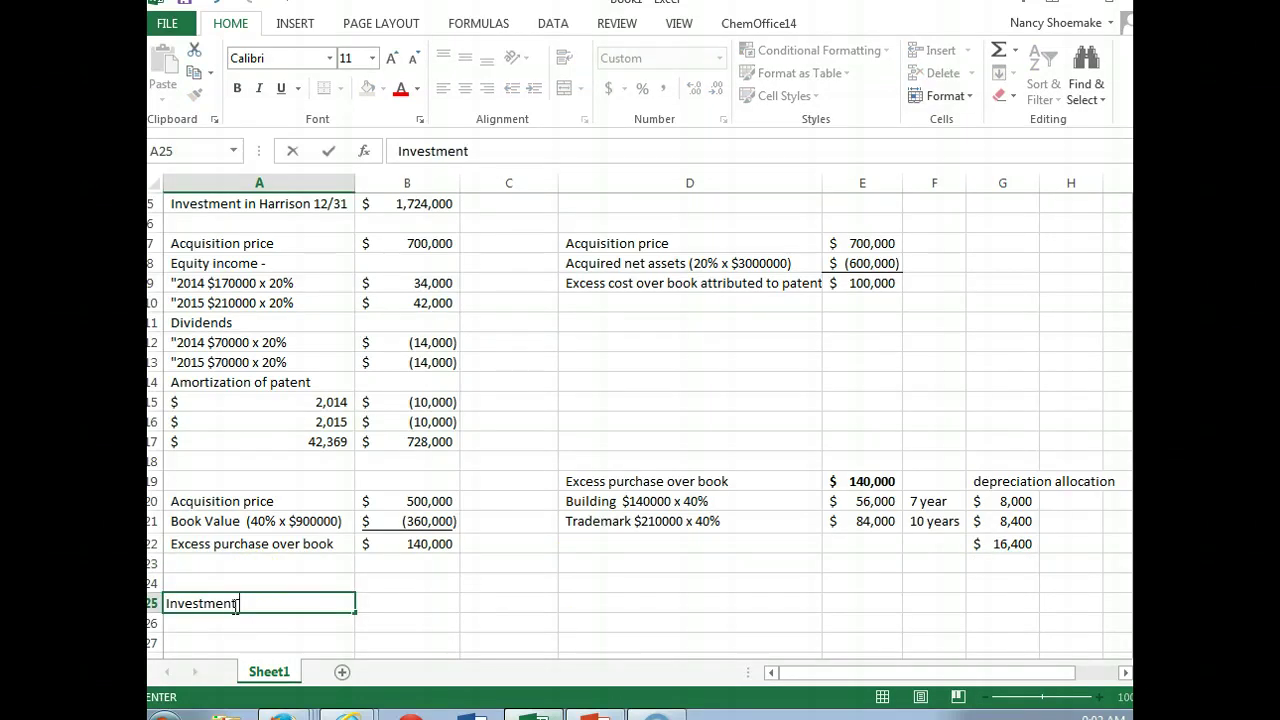
key(BackSpace)
key(BackSpace)
key(BackSpace)
key(BackSpace)
key(BackSpace)
key(BackSpace)
key(BackSpace)
key(BackSpace)
key(BackSpace)
key(BackSpace)
key(BackSpace)
key(BackSpace)
key(BackSpace)
text(Acquisition price)
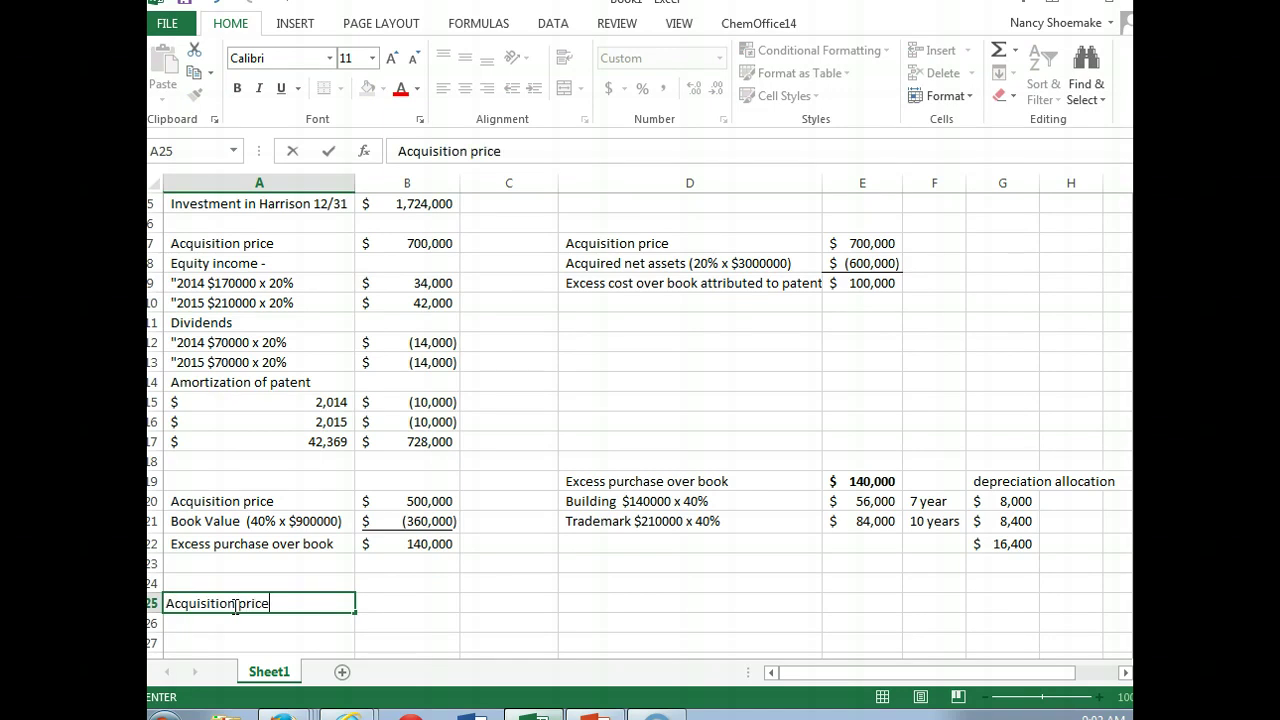
key(Tab)
text($ 500,00)
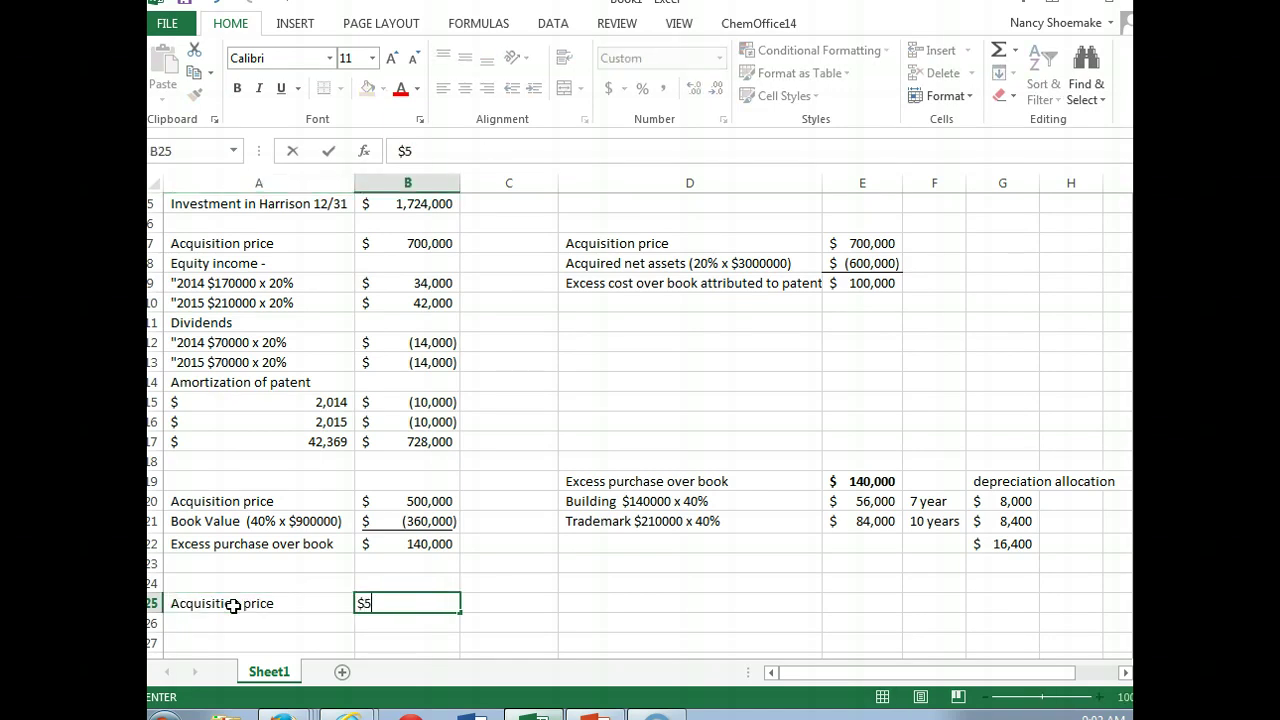
text(0000)
key(Return)
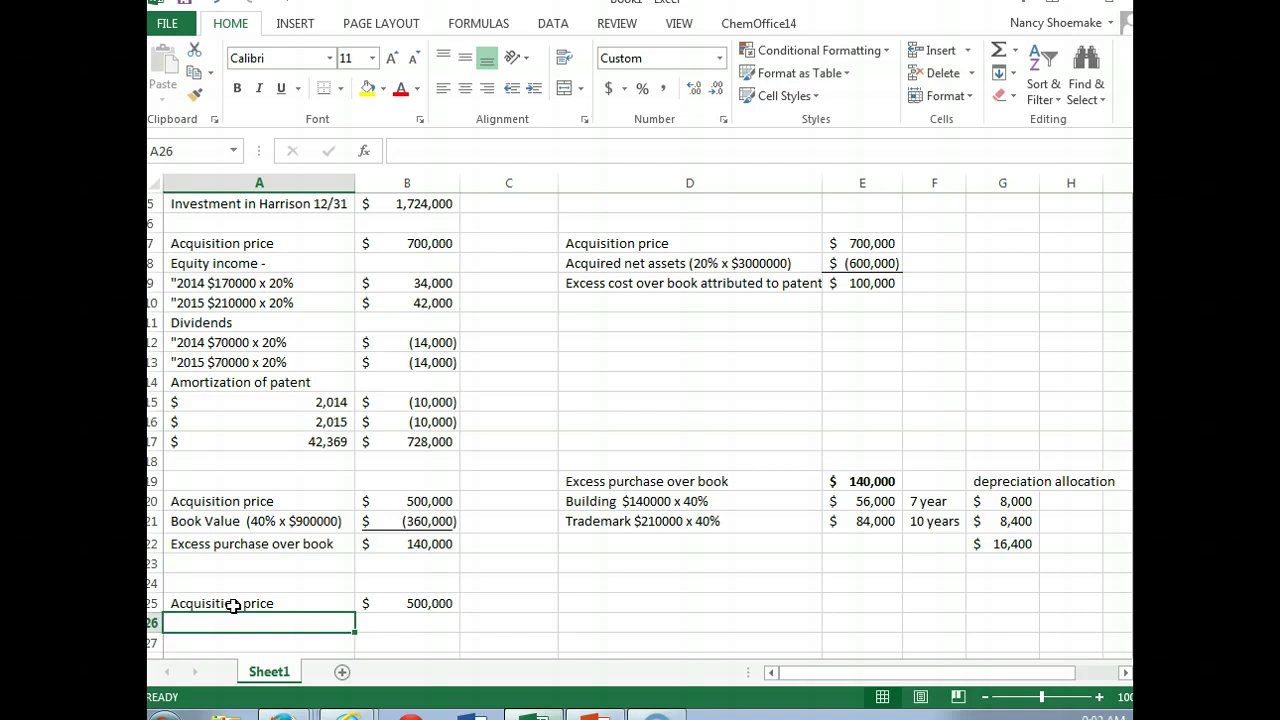
Step: Type 'Equity income' in A26 and check the problem in the CourseSmart textbook
text(Equity income)
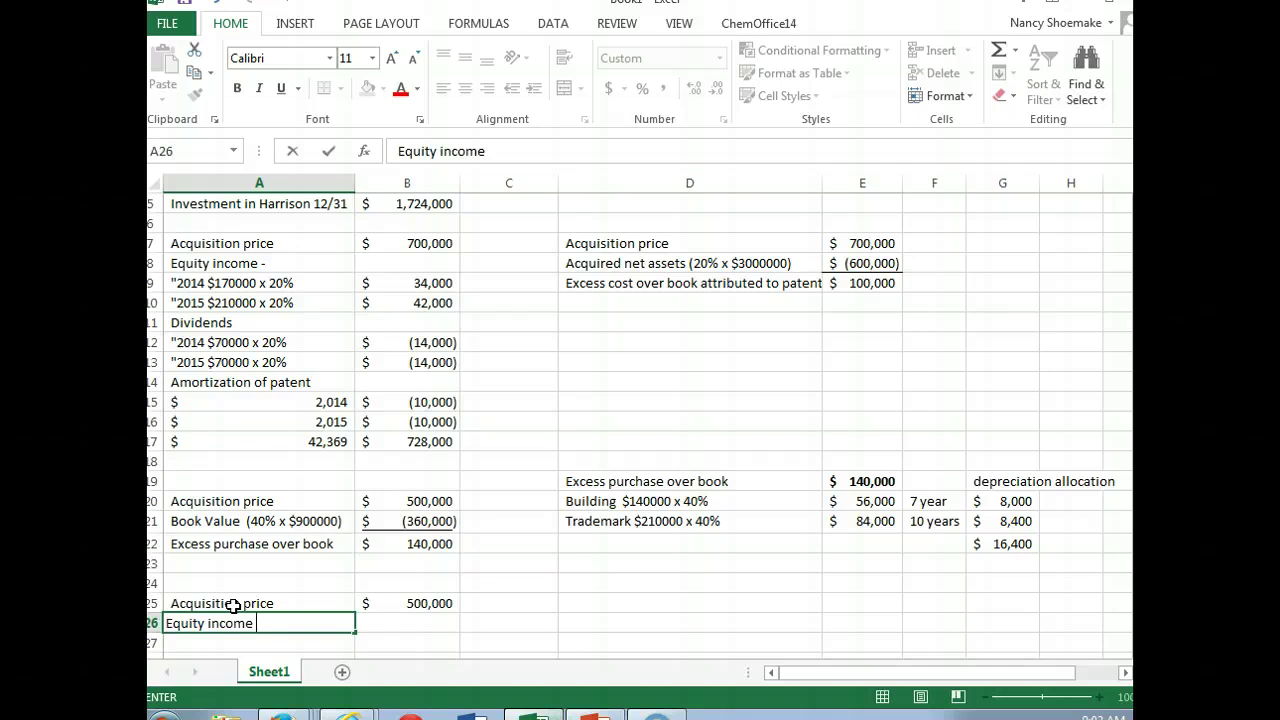
mouse_move(348, 714)
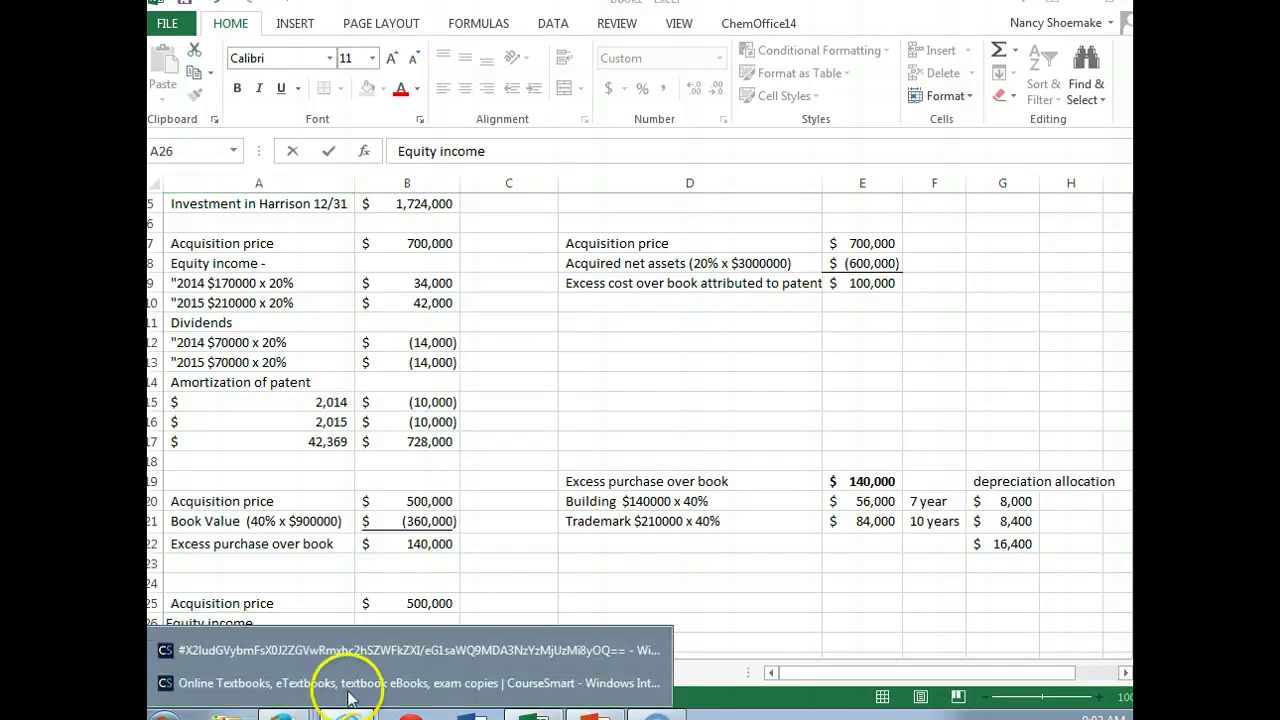
click(330, 655)
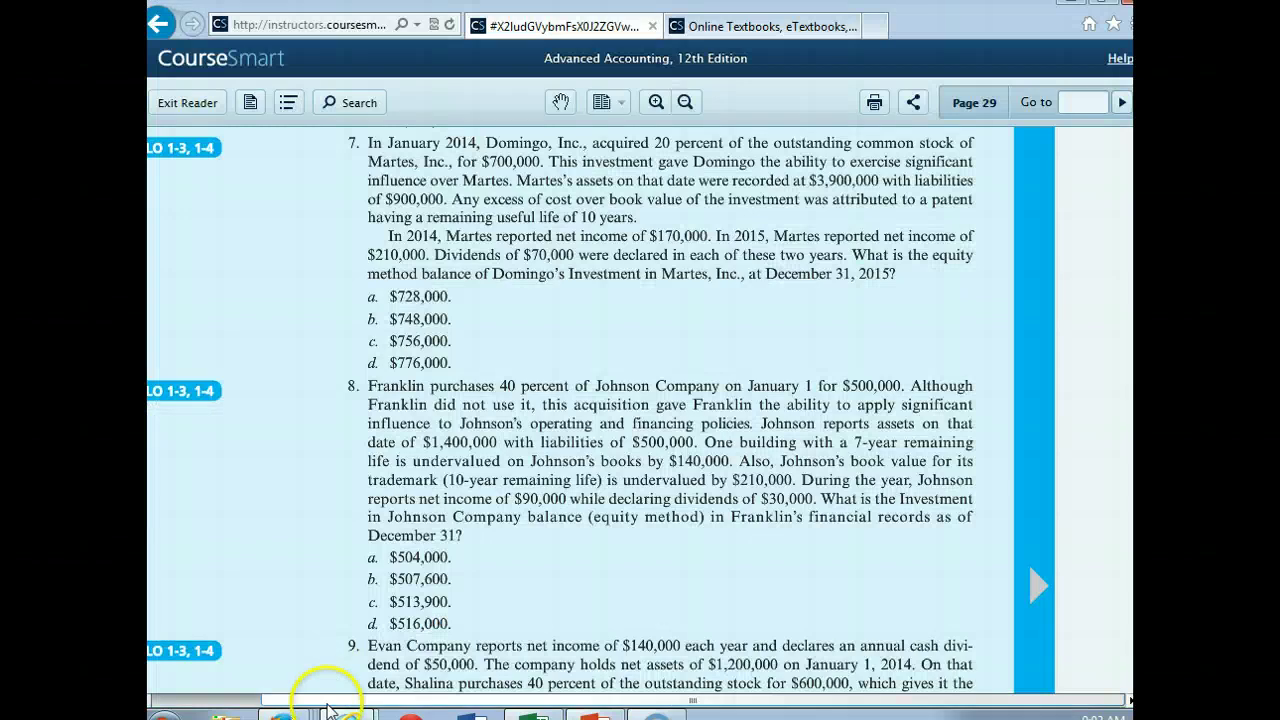
click(533, 714)
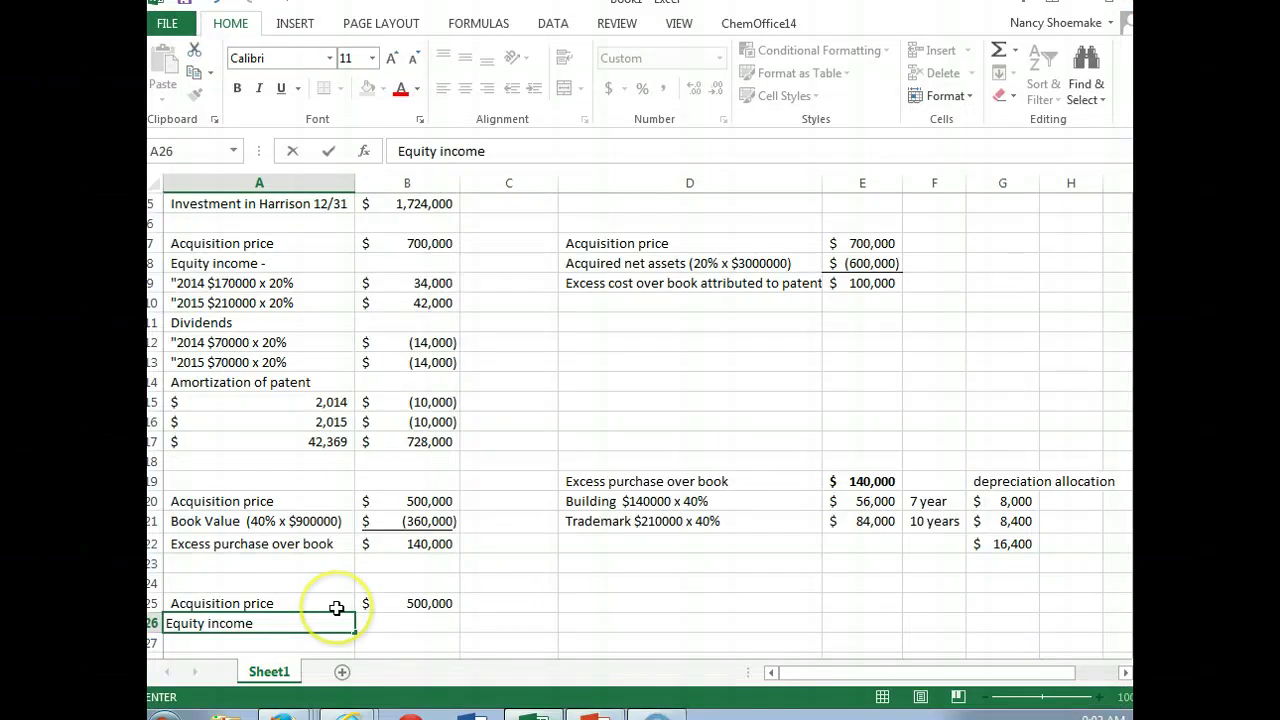
Step: Complete the label 'Equity income (40% x $90000)' and enter 36,000 beside it
text((40)
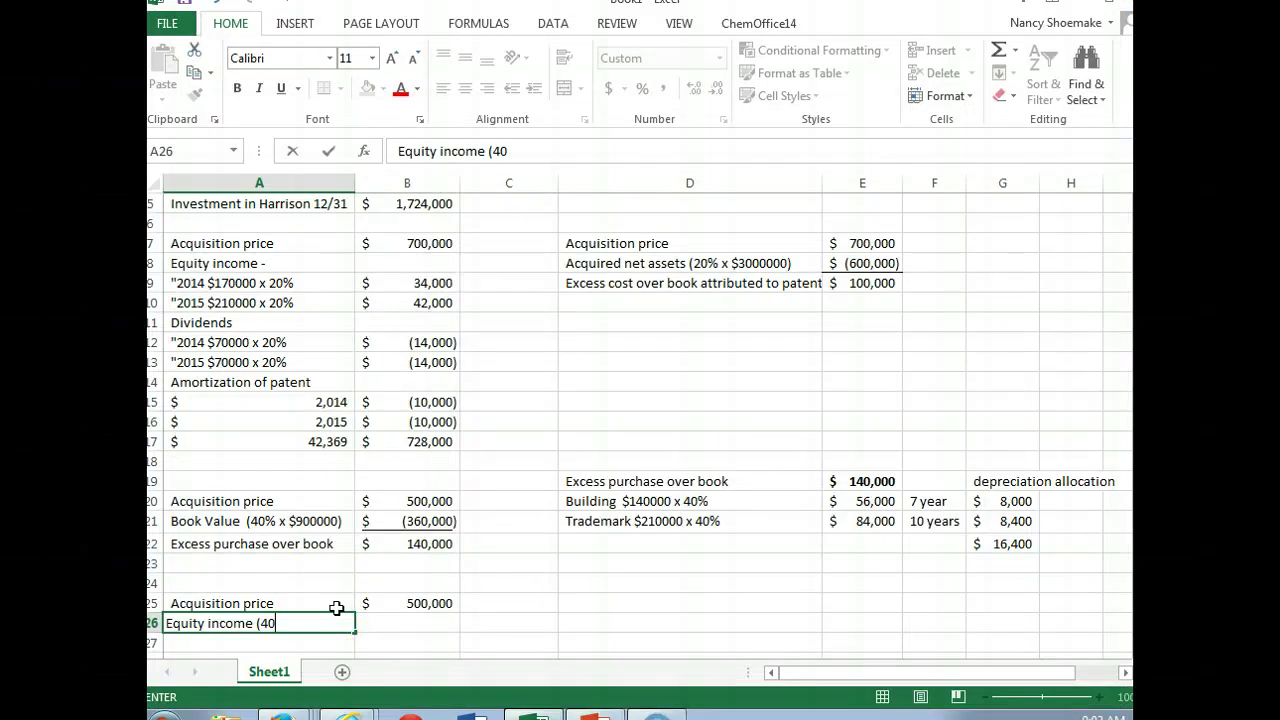
text(% x $90000))
key(Tab)
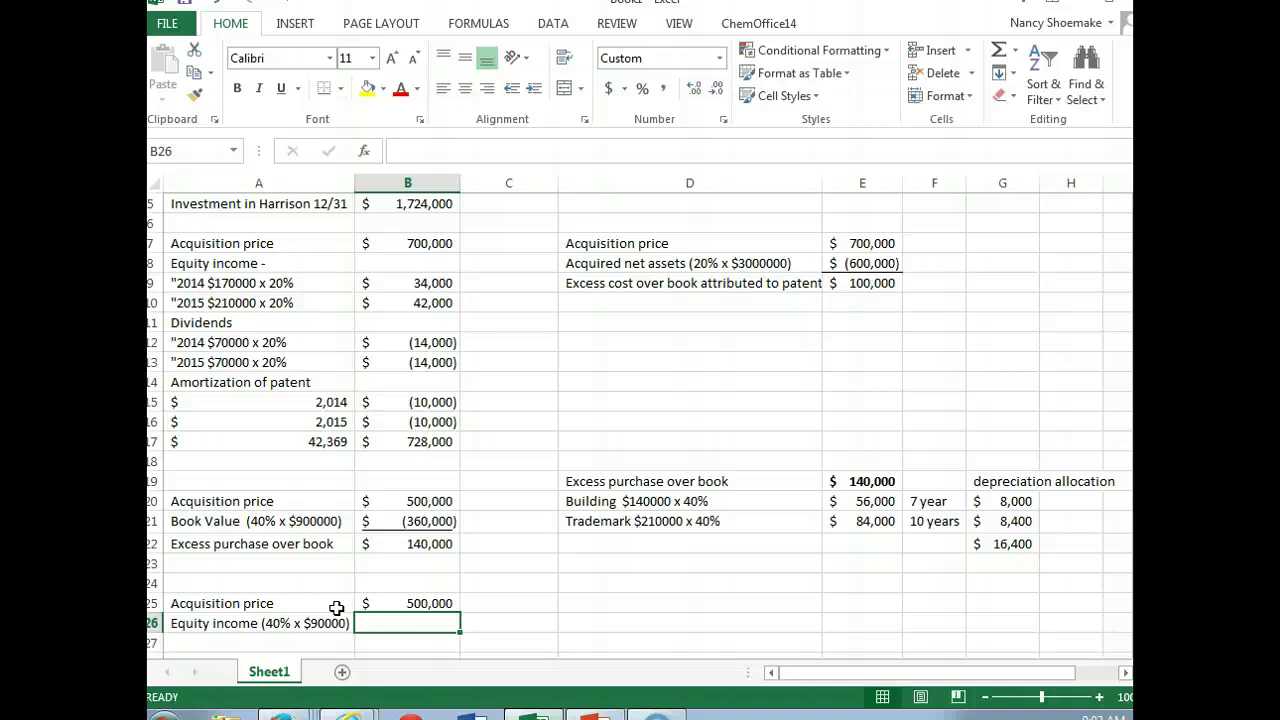
text(36000)
key(Return)
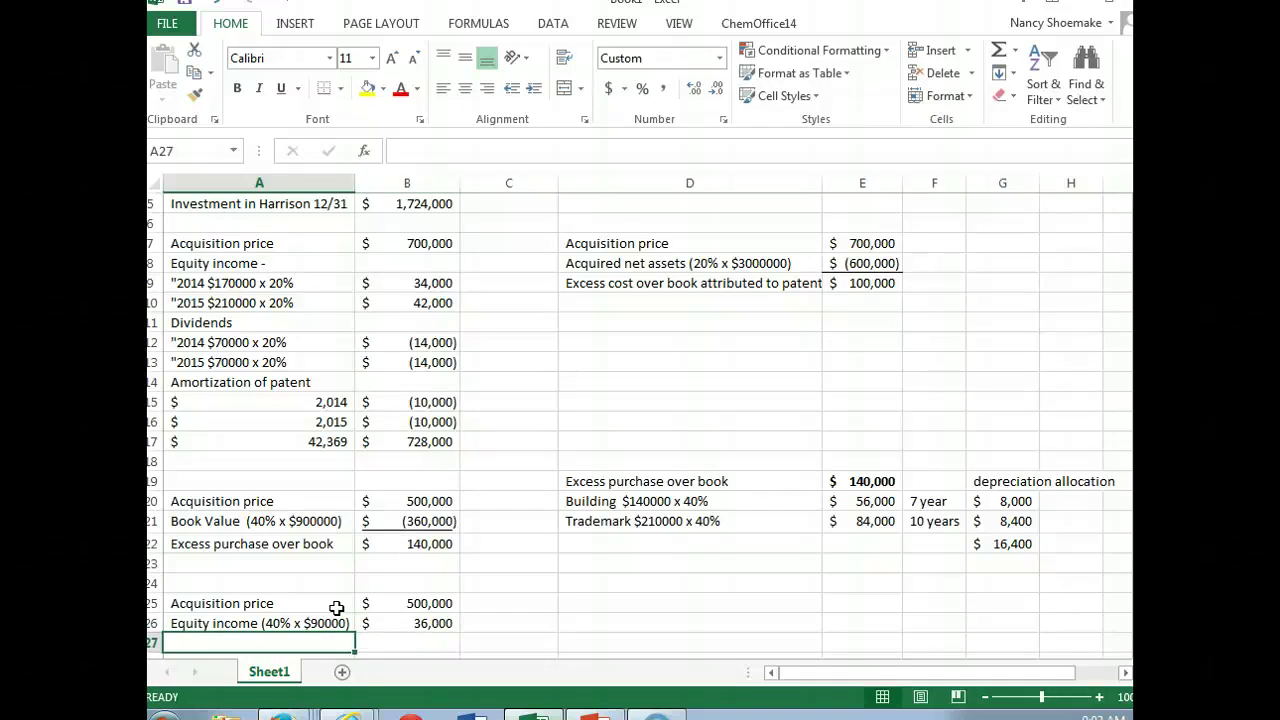
Step: Add 'Dividends declared (40% x $30000)' at -12,000, widening column A to fit
text(Dividends)
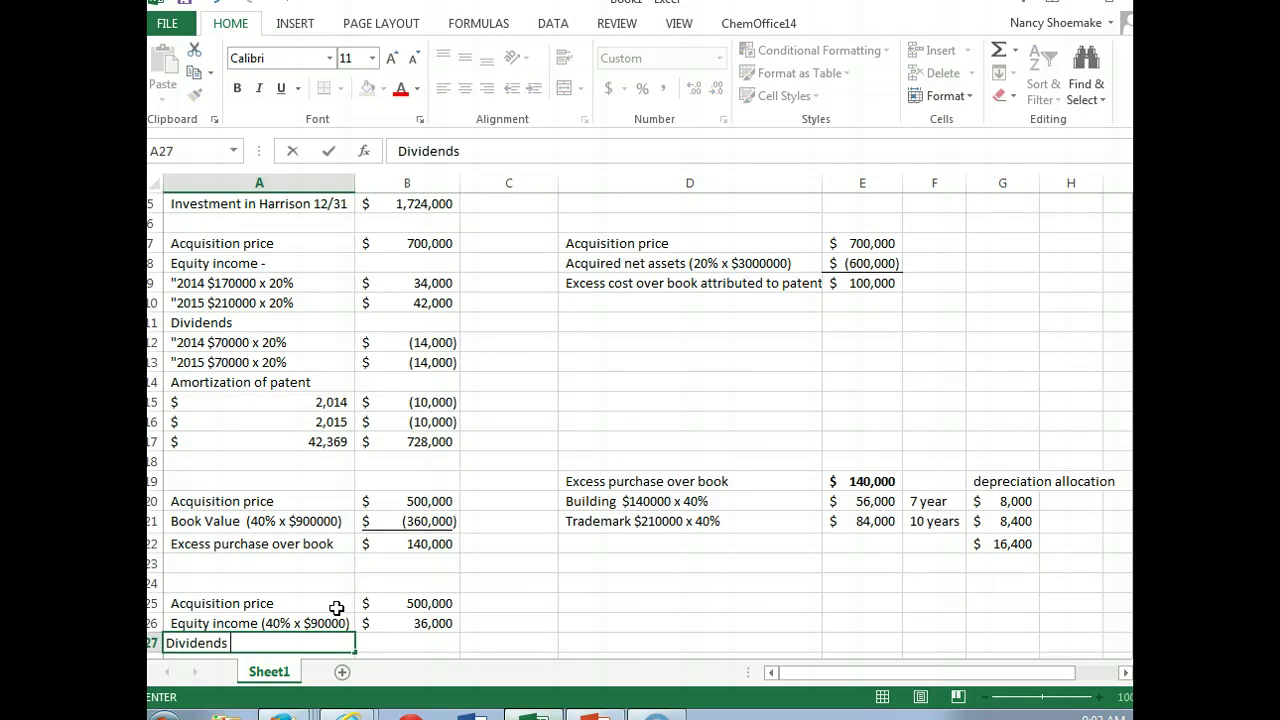
text( declared (40)
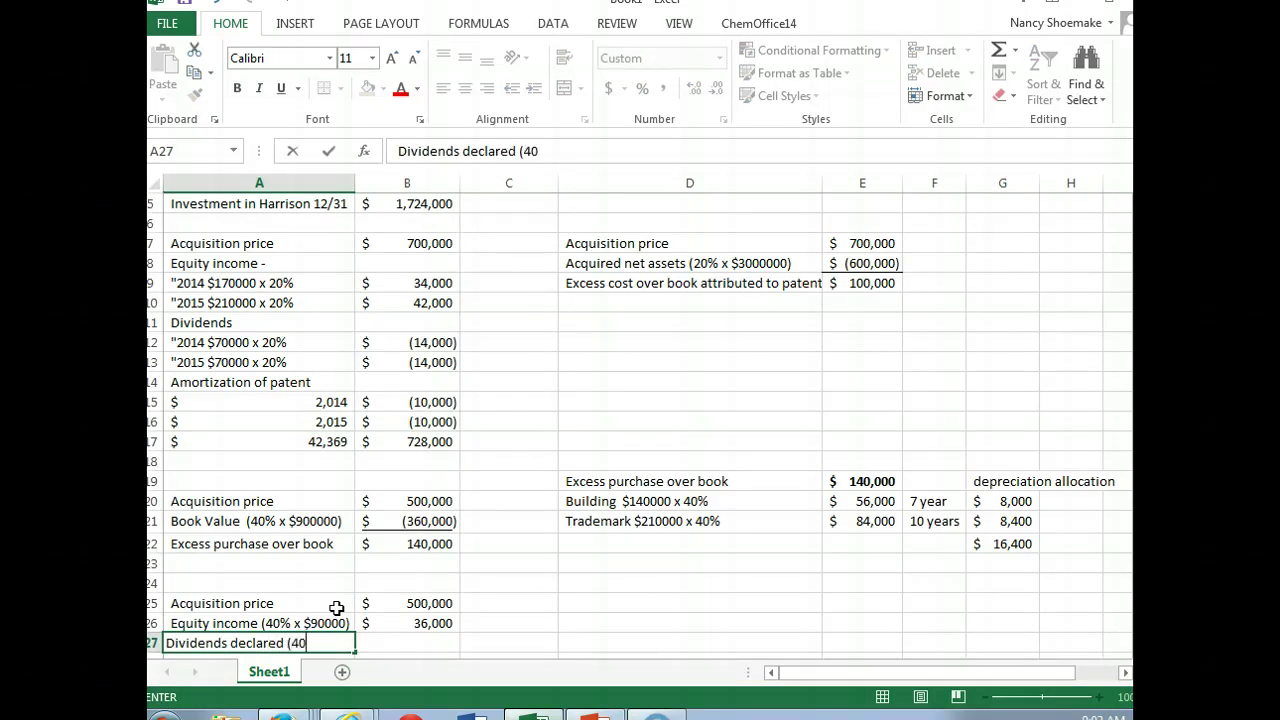
text(% x $30000)
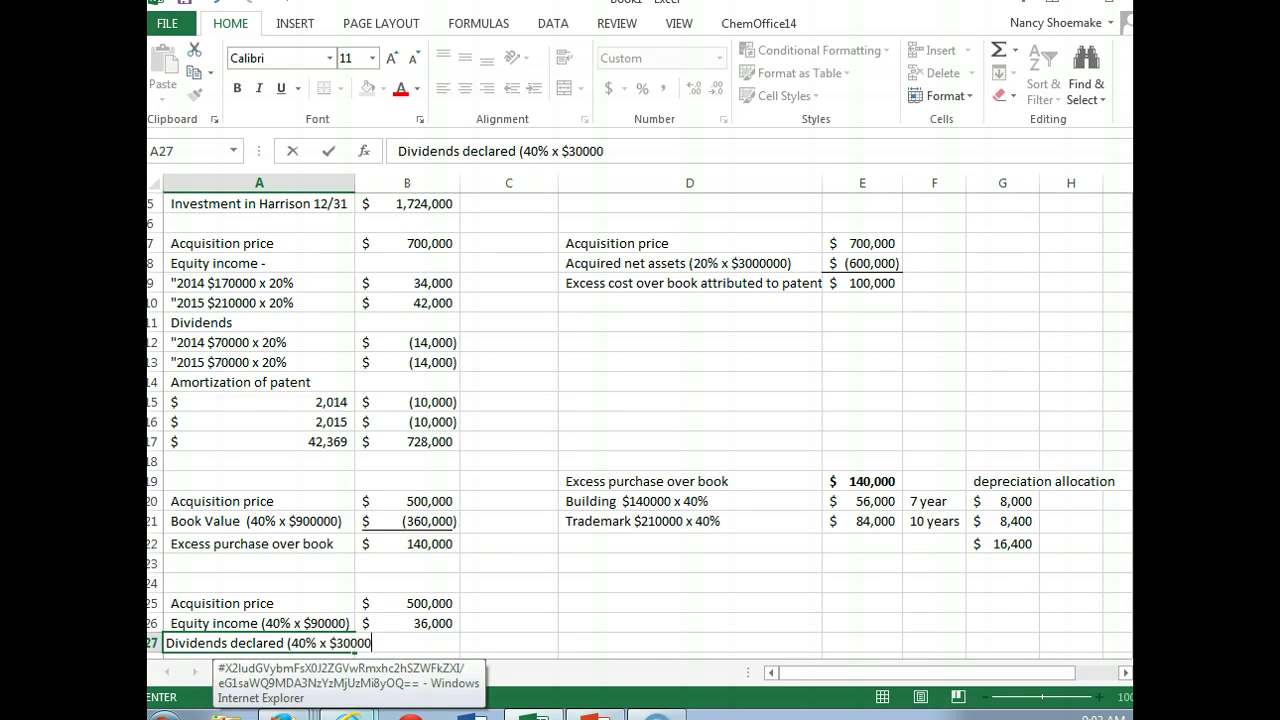
text())
key(Tab)
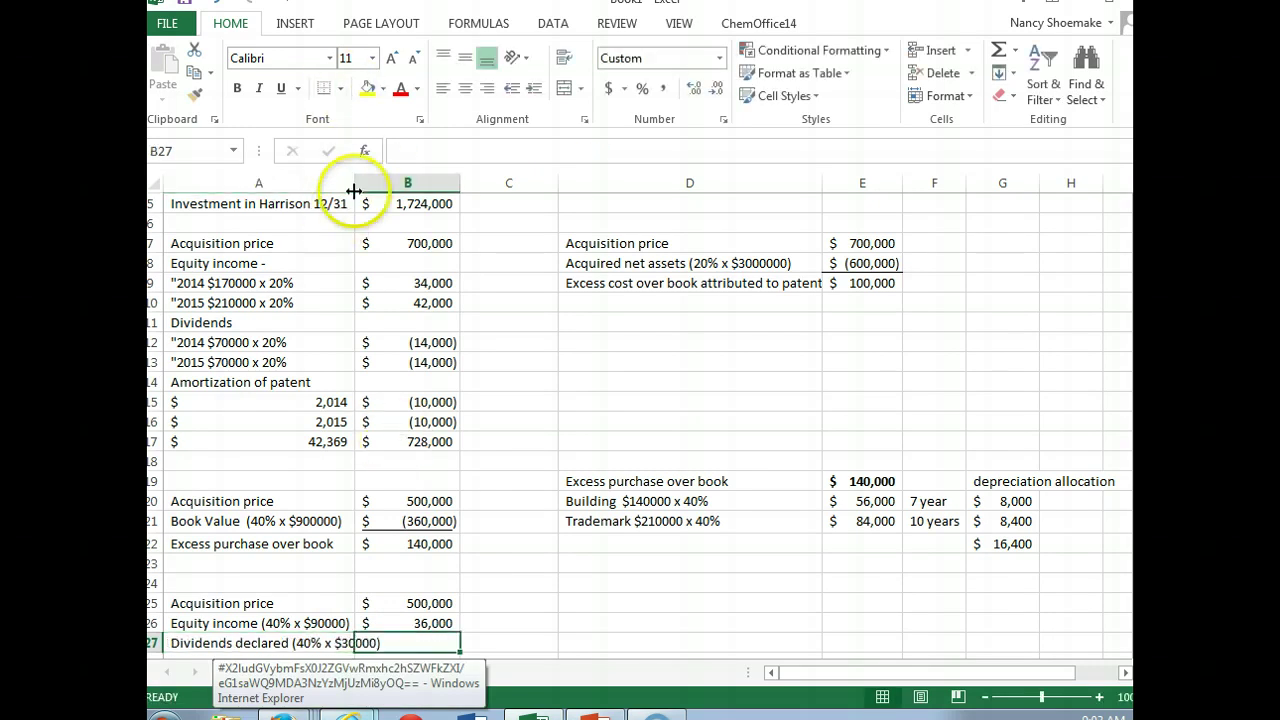
drag(354, 190, 405, 190)
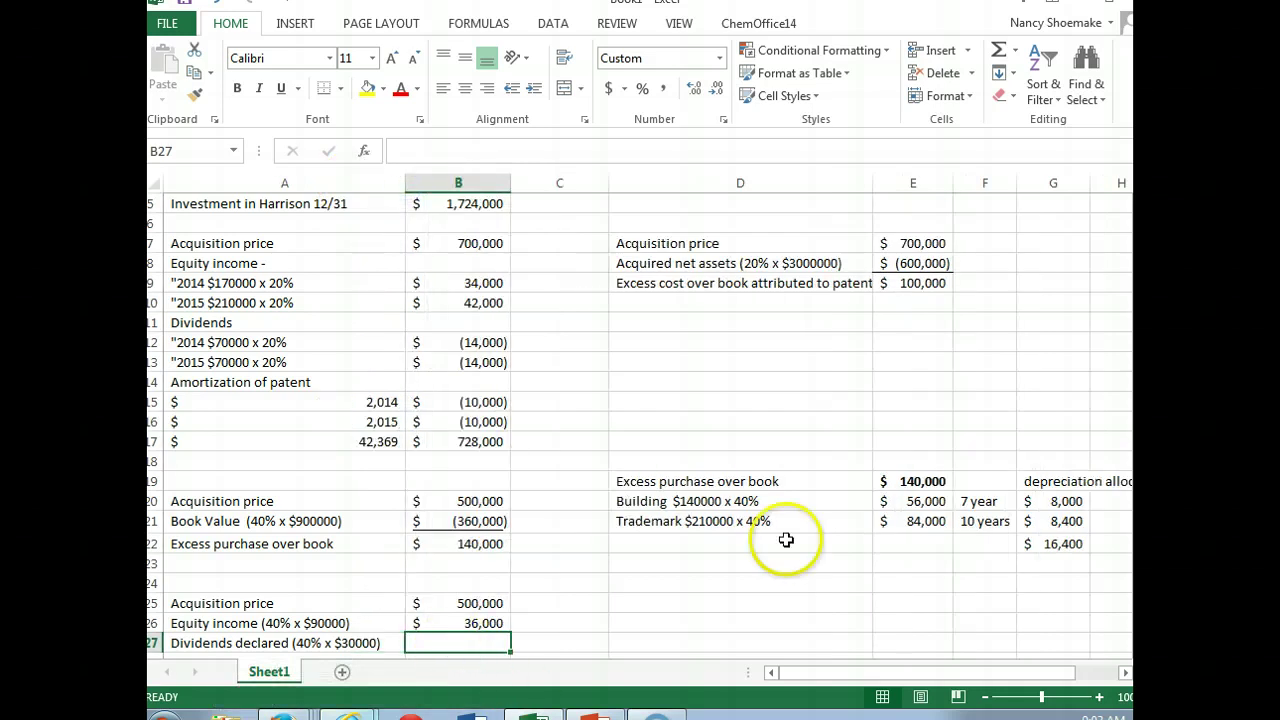
text(-12)
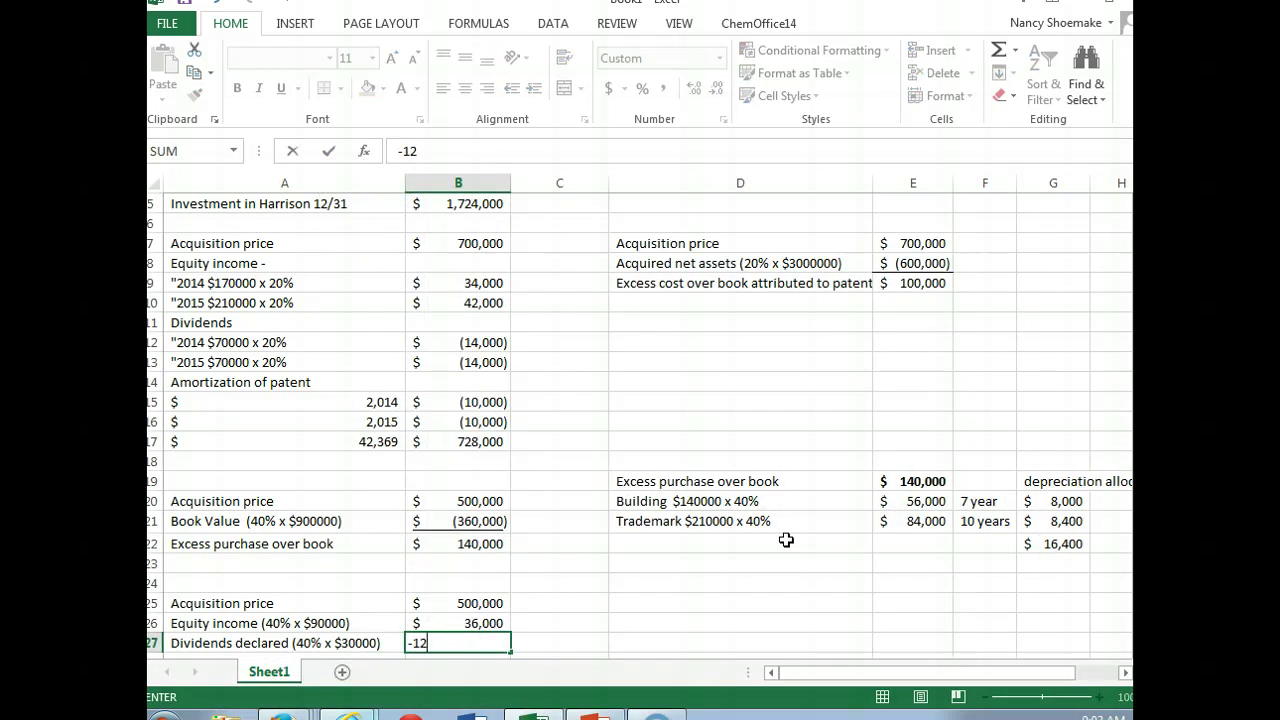
text(000)
key(Return)
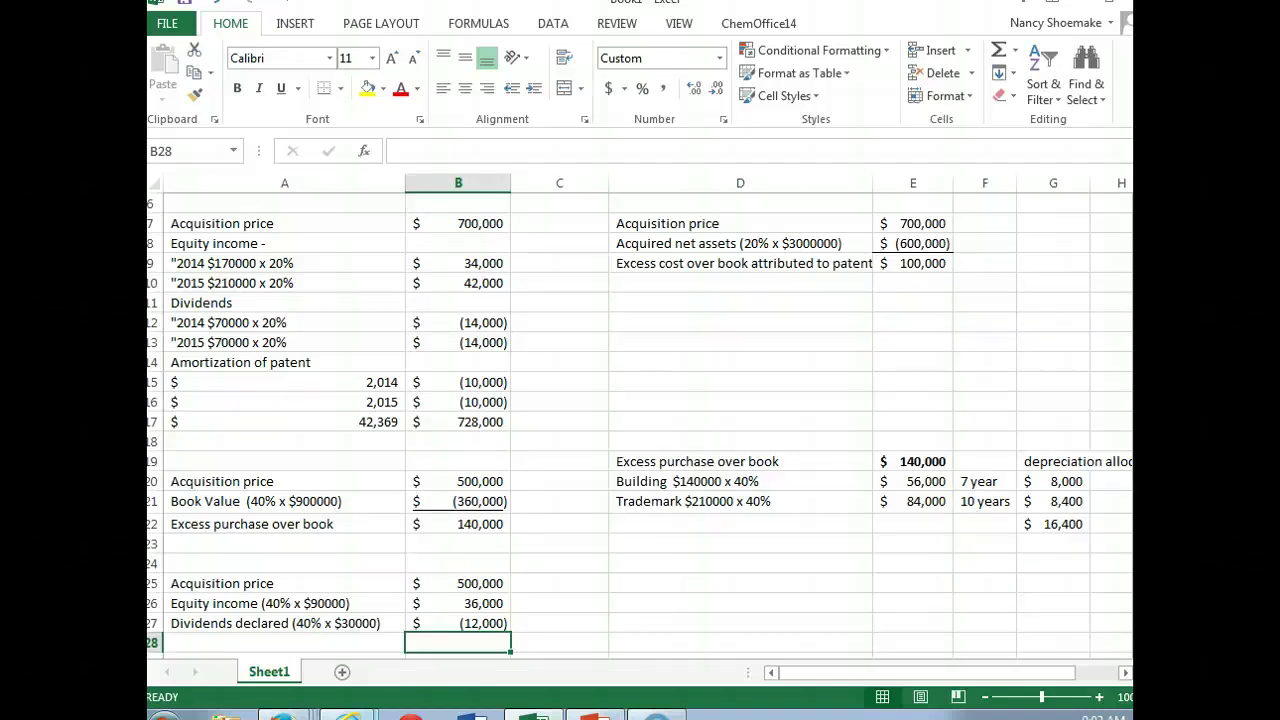
scroll(638, 424, down, 3)
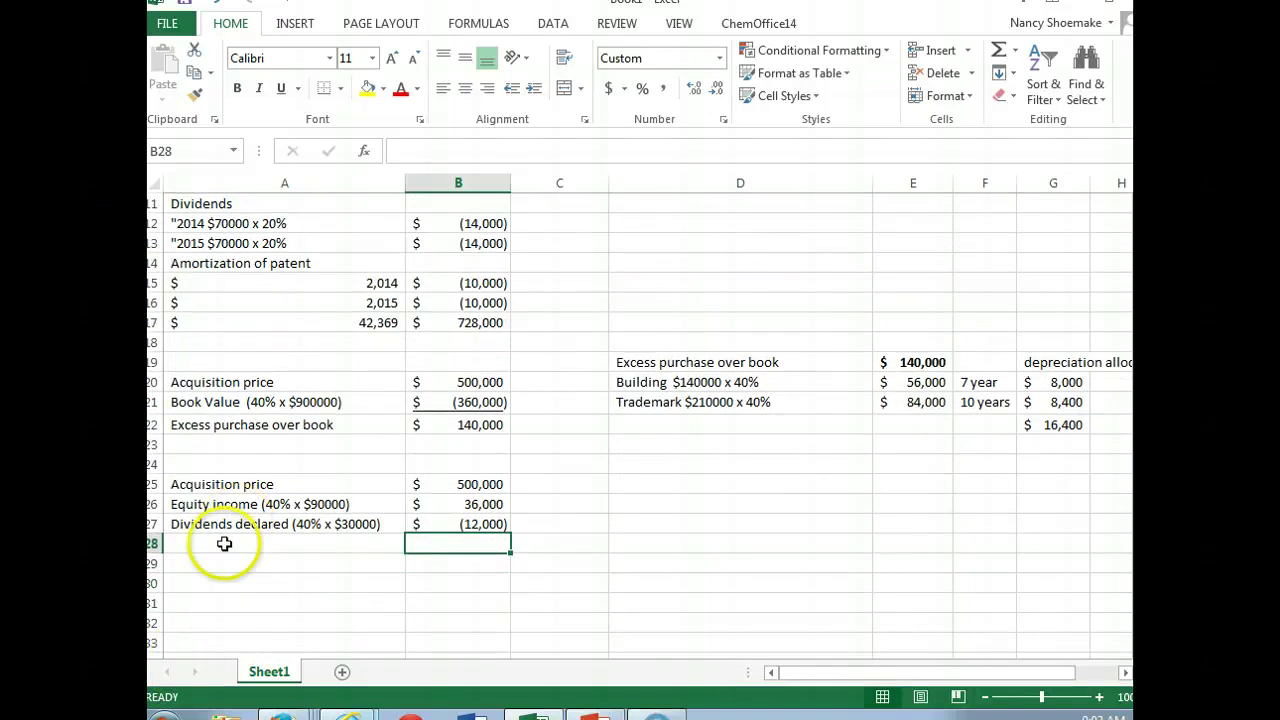
Step: Enter 'Amortization of assets over book' in A28 with -16,400 beside it
click(214, 542)
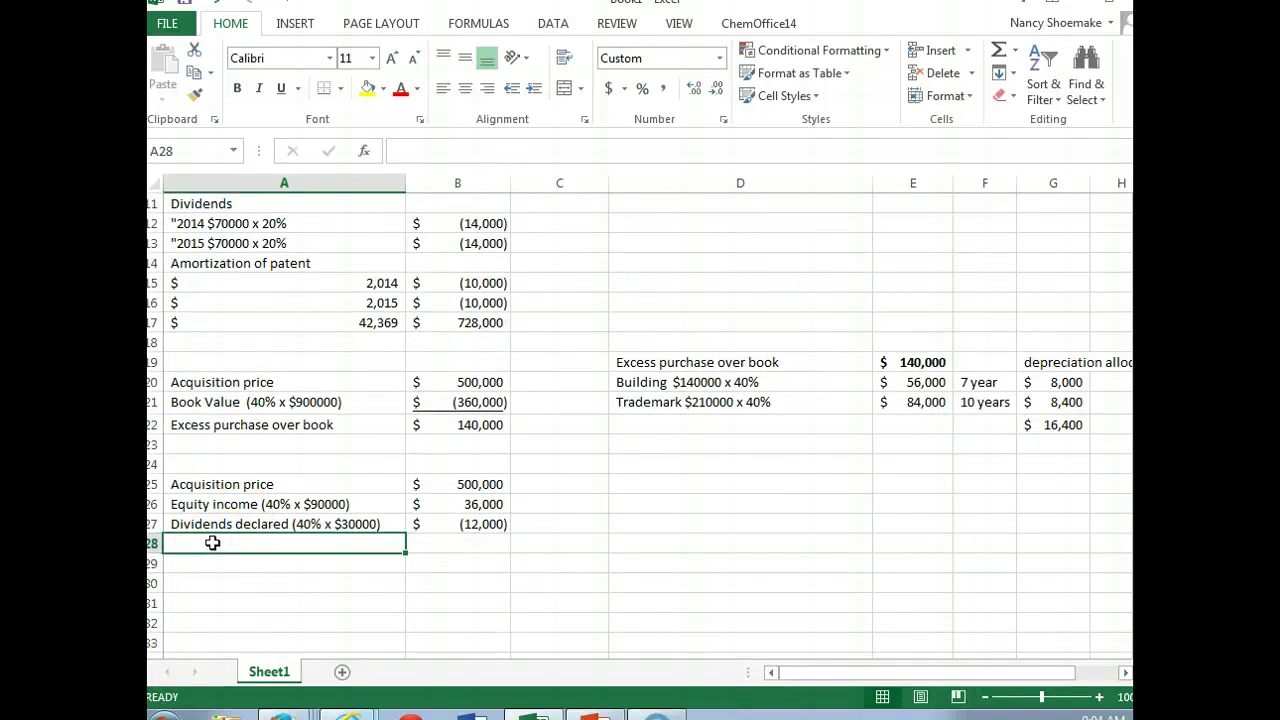
text(Amor)
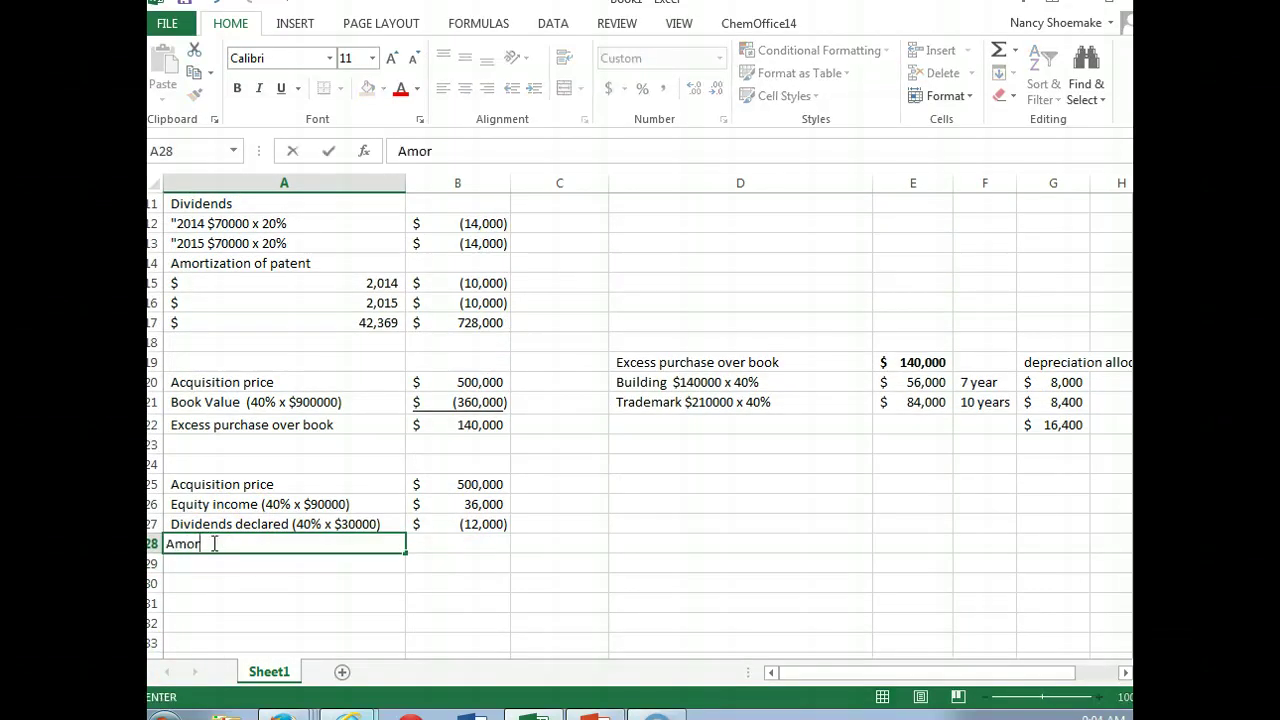
text(tization of a)
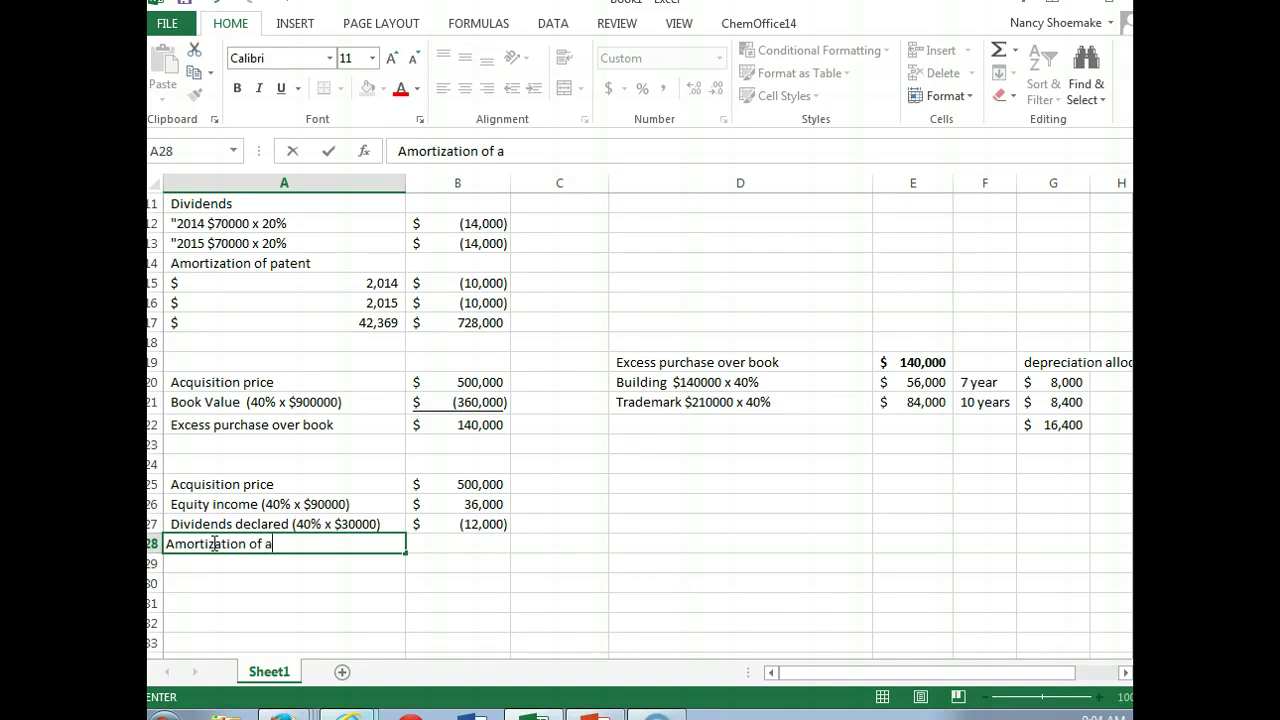
text(ssets over book)
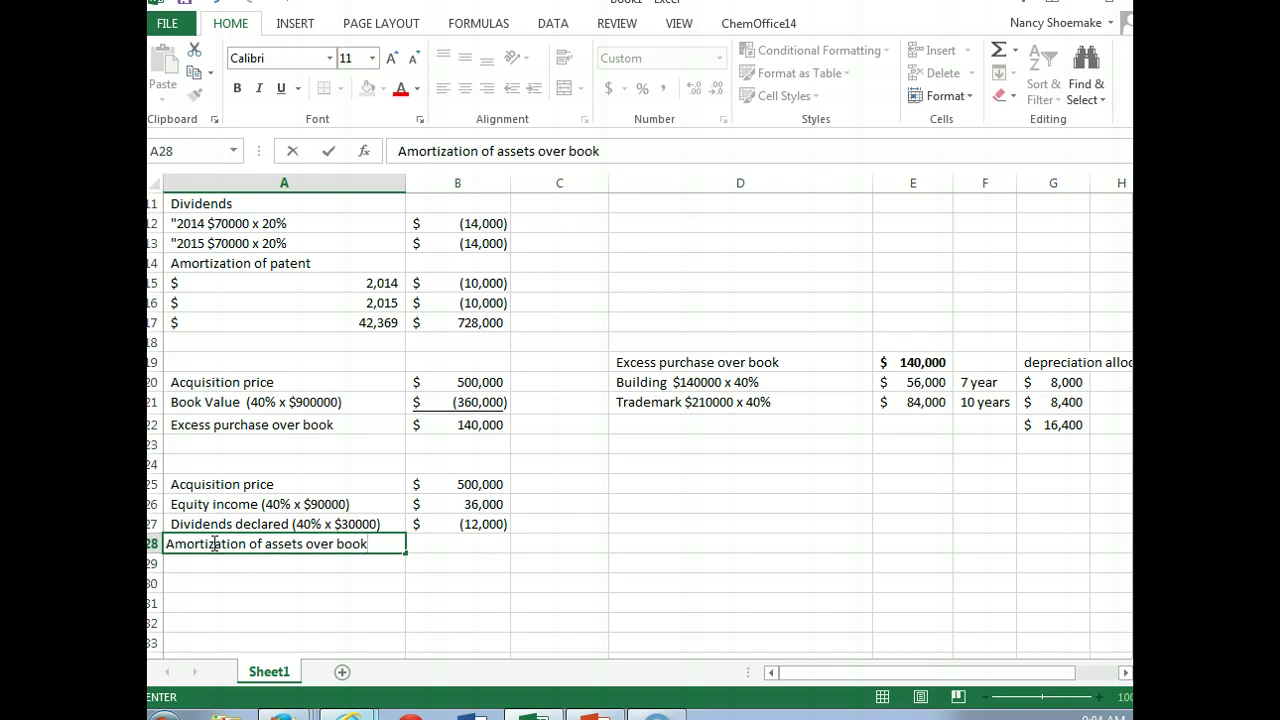
key(Tab)
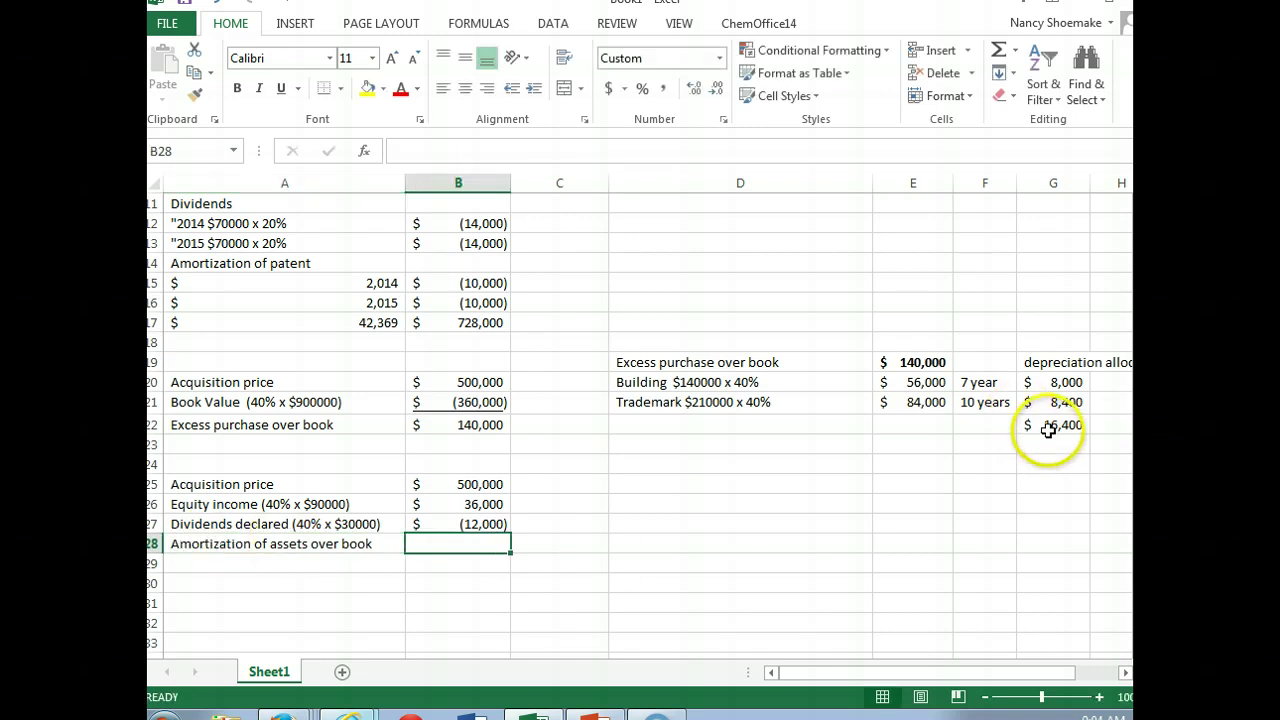
text(-)
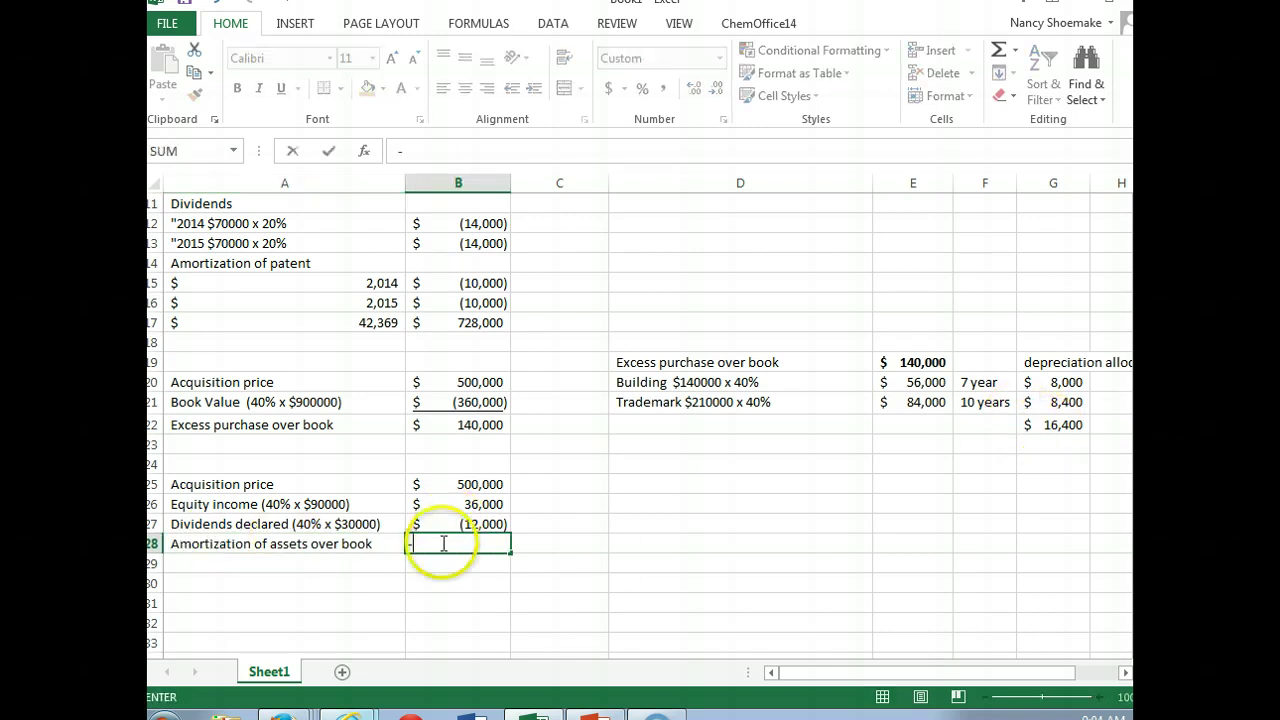
text(16400)
key(Return)
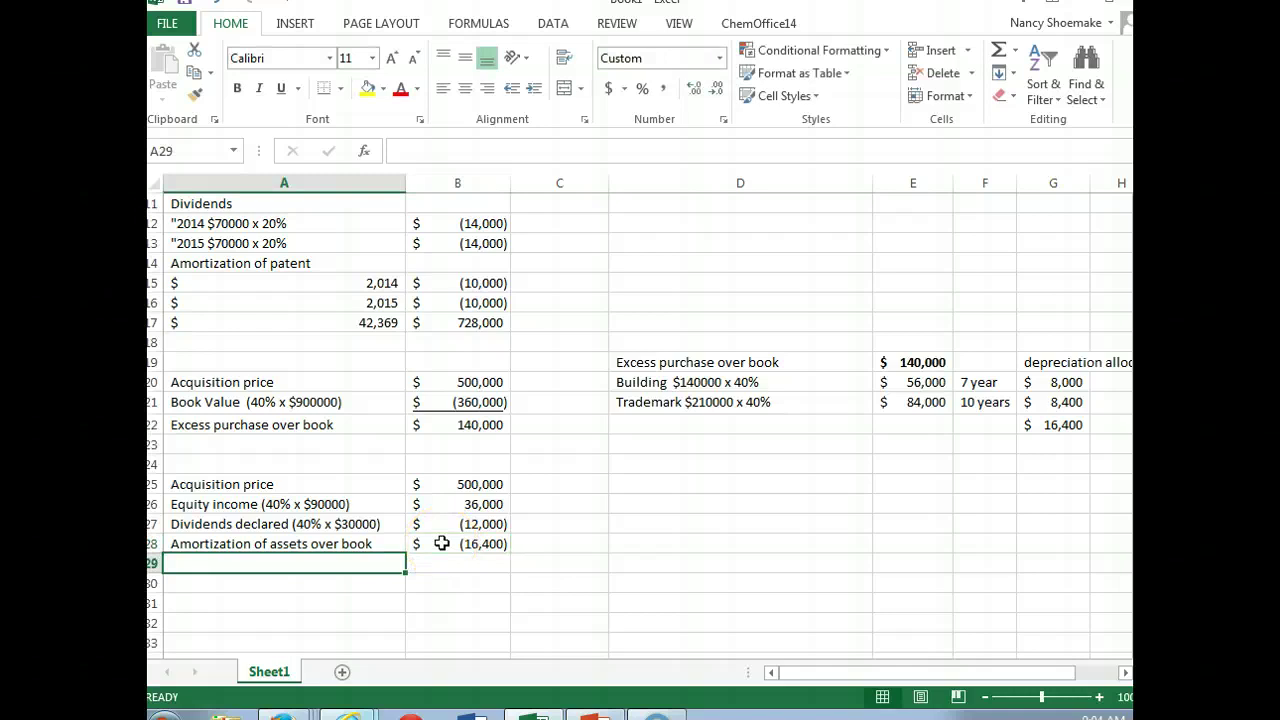
Step: Type 'Investment in Johnson' in A29 and switch to the CourseSmart textbook
text(Inve)
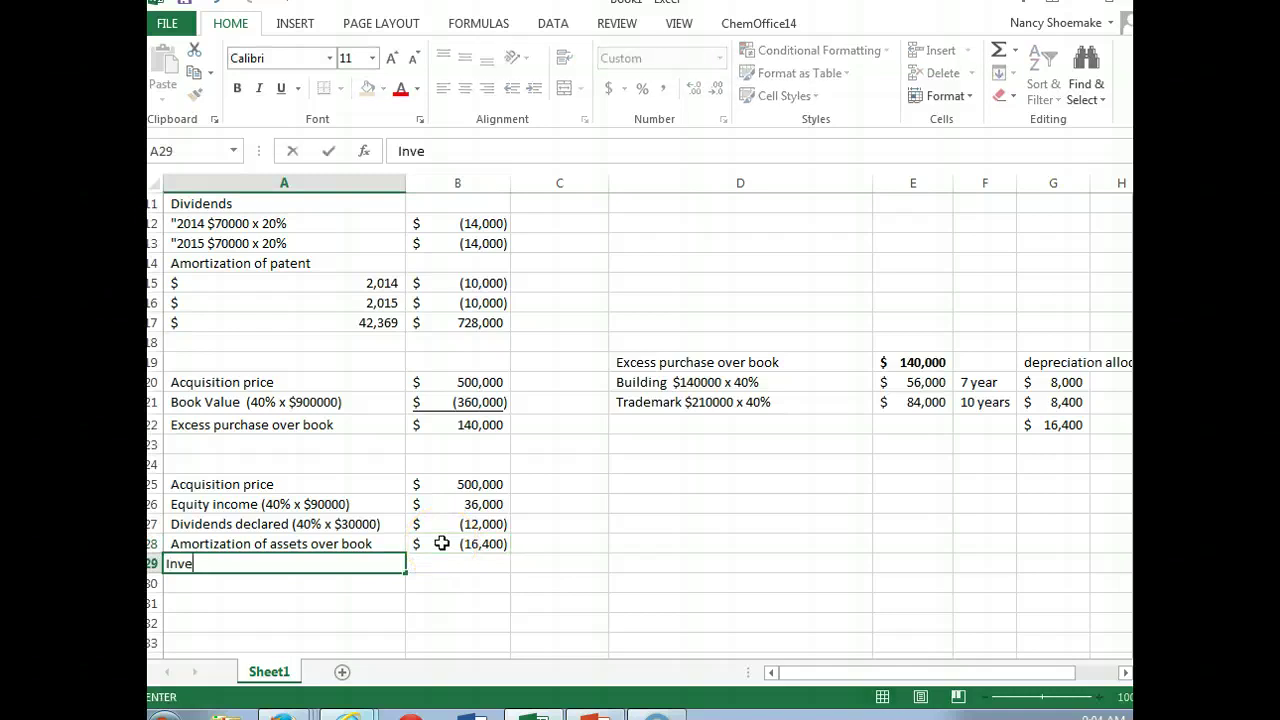
text(stment in Johnson)
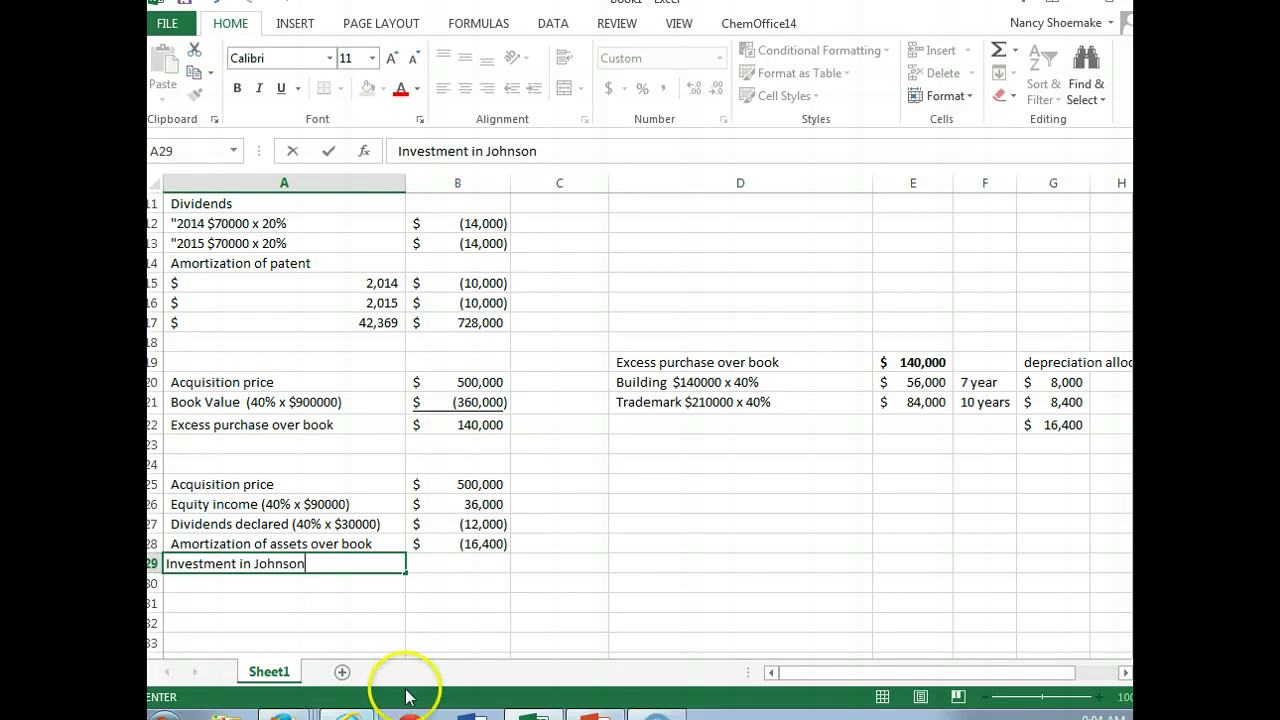
click(472, 714)
mouse_move(348, 714)
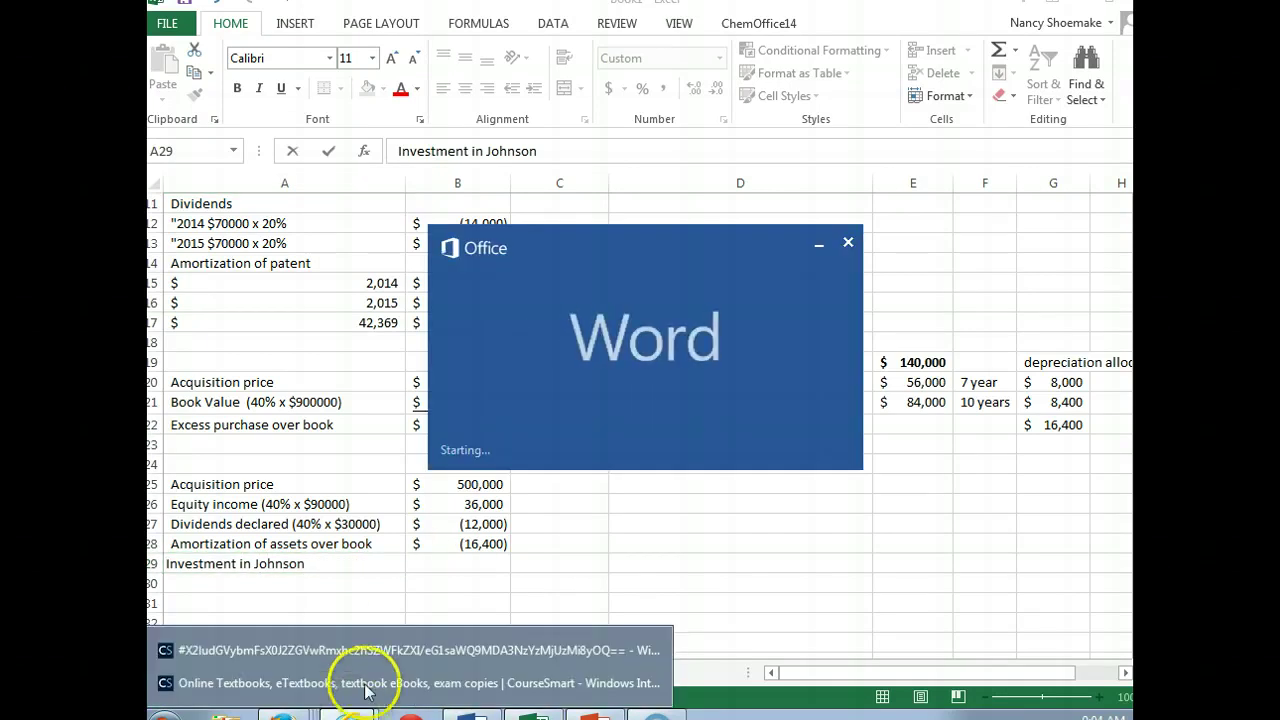
click(366, 652)
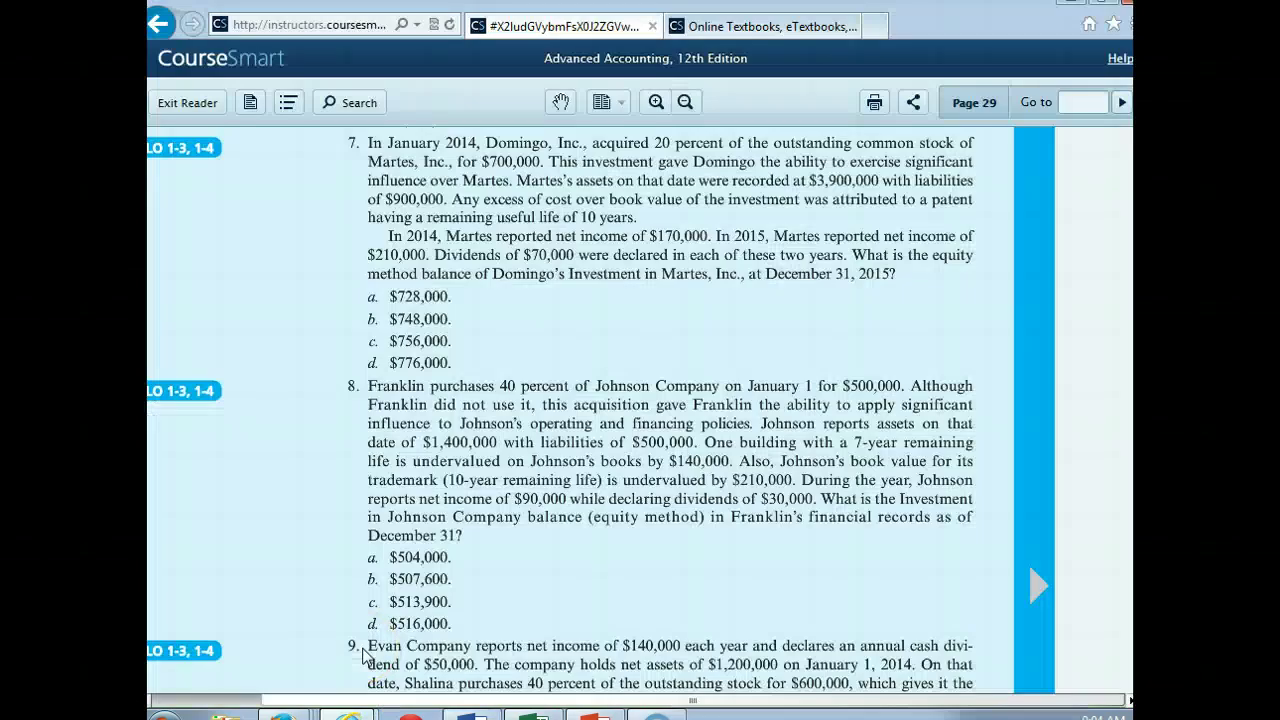
Step: Label the row 'Investment in Johnson December 31' and AutoSum the schedule to 507,600
mouse_move(535, 714)
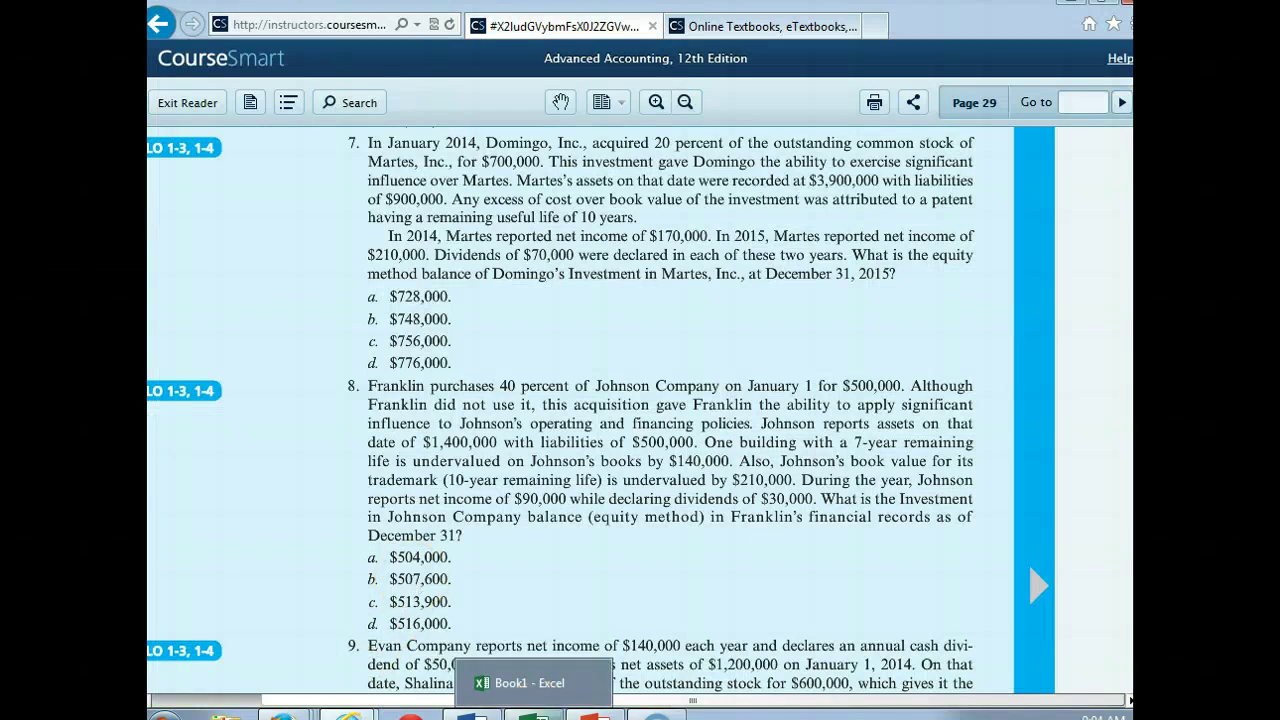
click(530, 683)
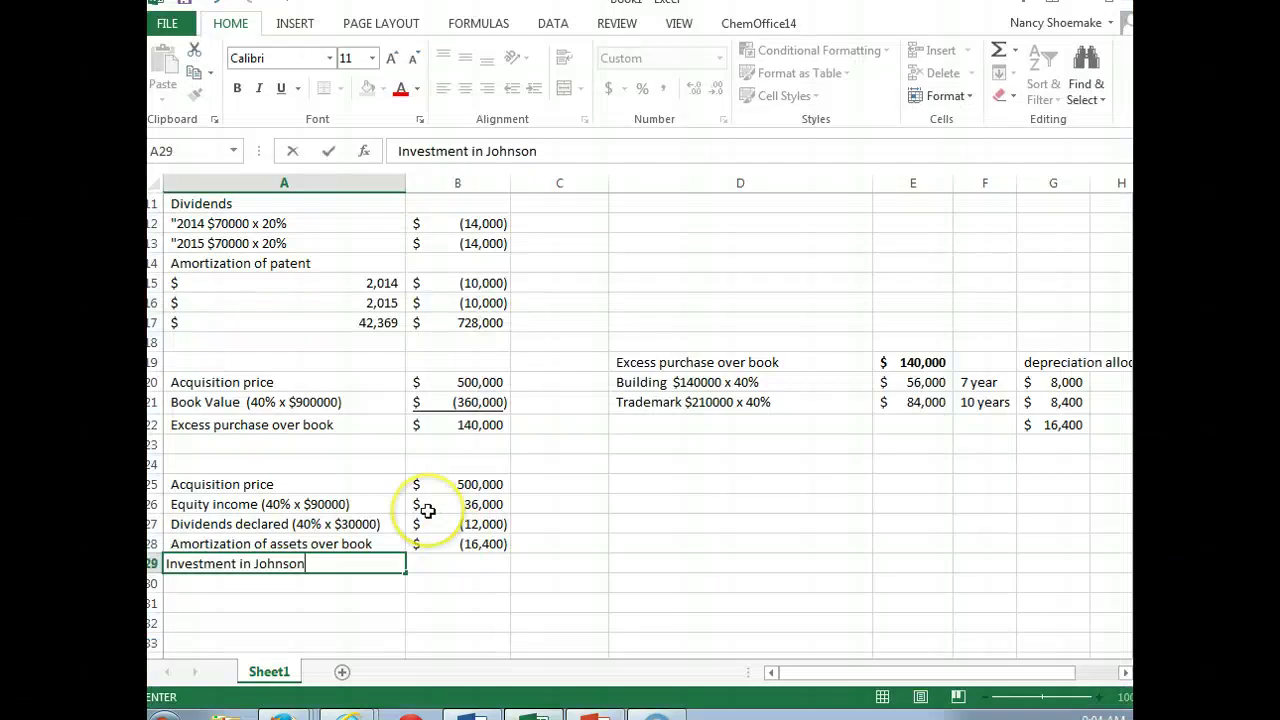
text(December)
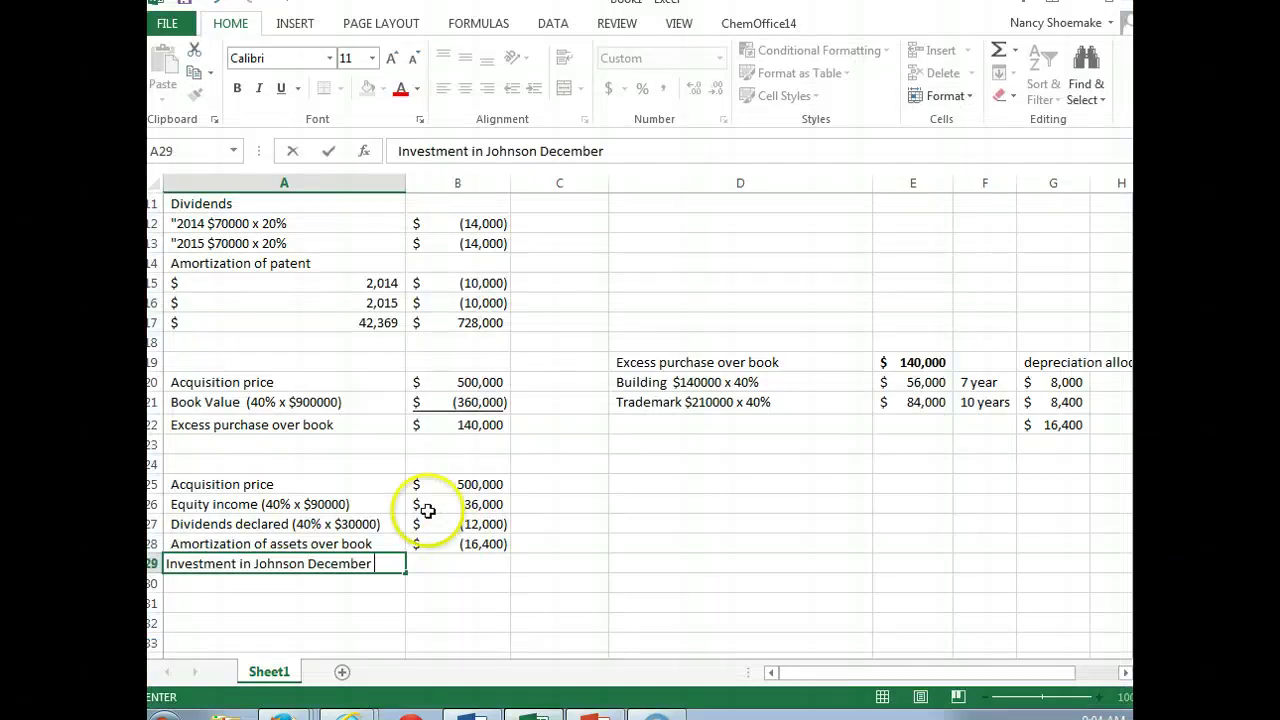
text( 31)
click(457, 563)
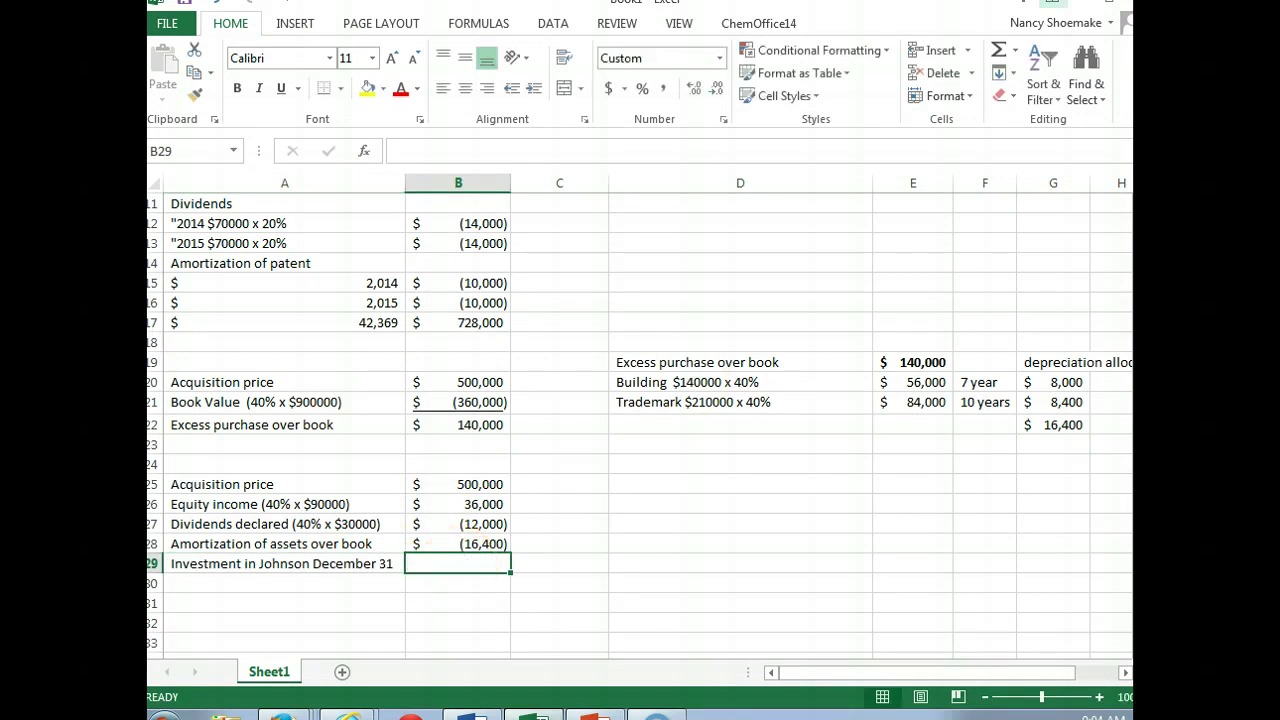
click(1000, 55)
key(Return)
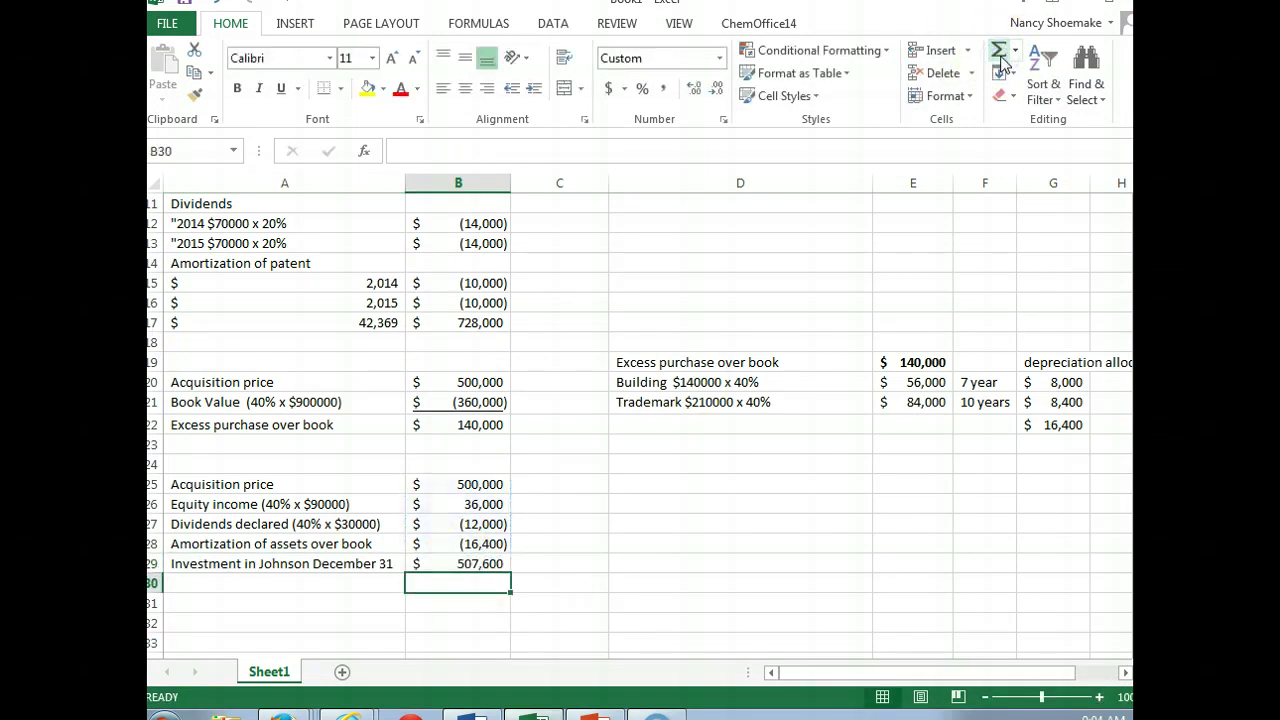
Step: Underline the (16,400) amortization amount, then return to the textbook page
click(465, 543)
click(282, 90)
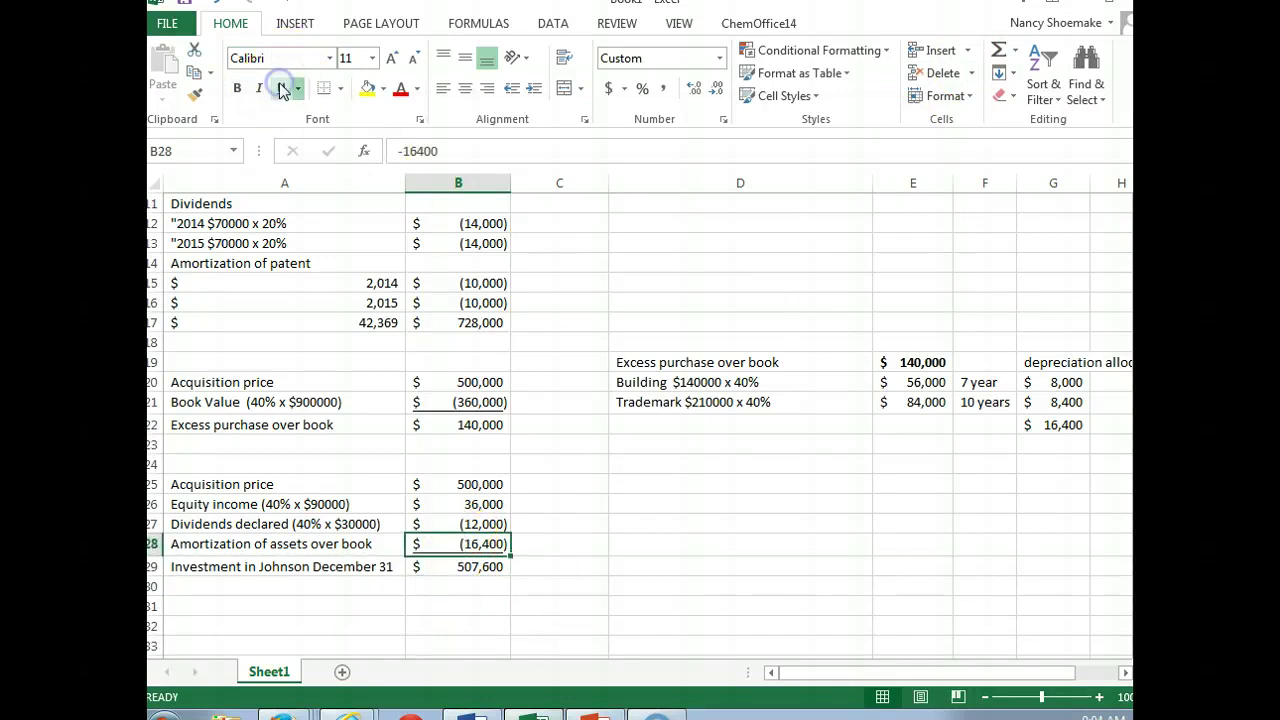
scroll(640, 420, down, 1)
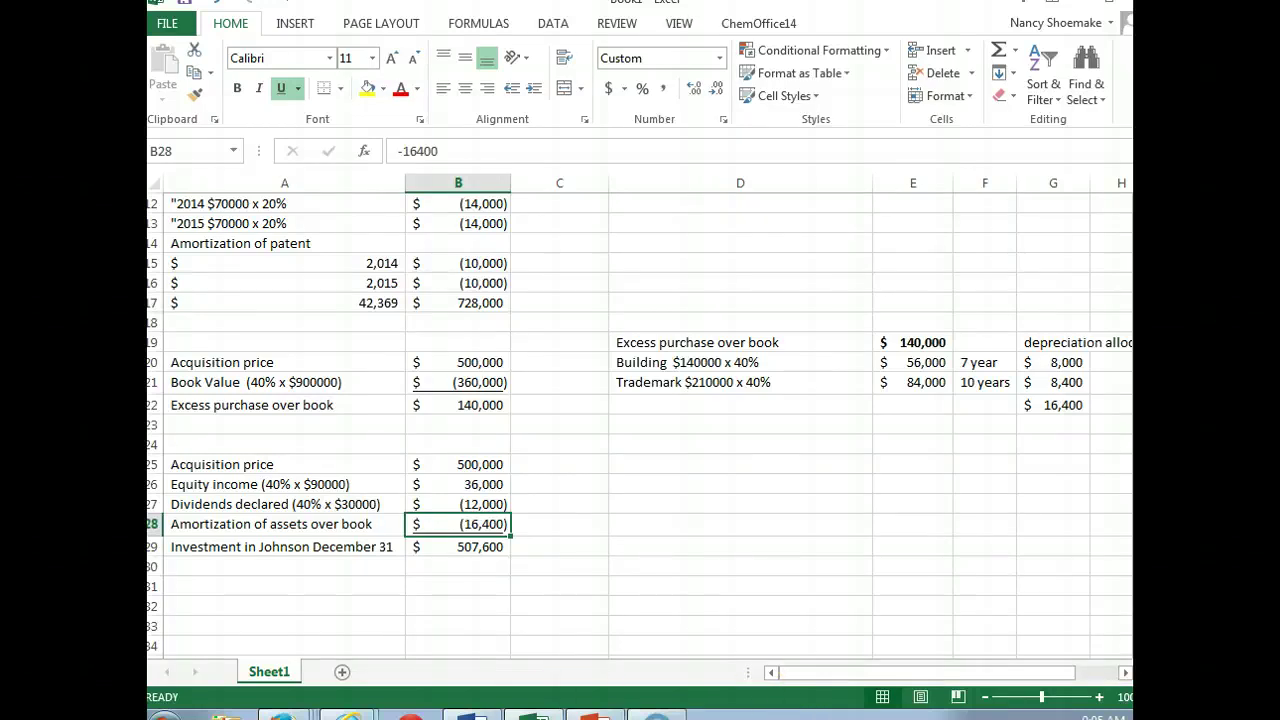
click(350, 645)
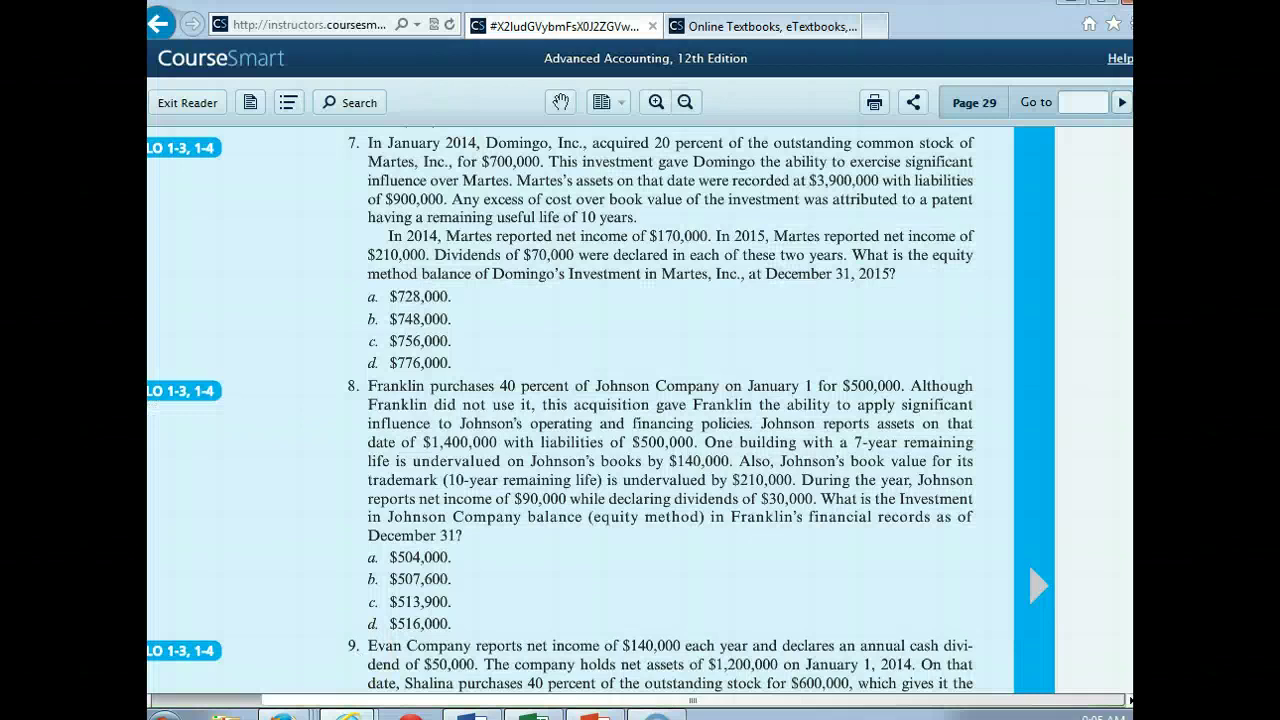
Step: Scroll the textbook down to show Evan Company problem 9 and its answer choices
scroll(640, 410, down, 5)
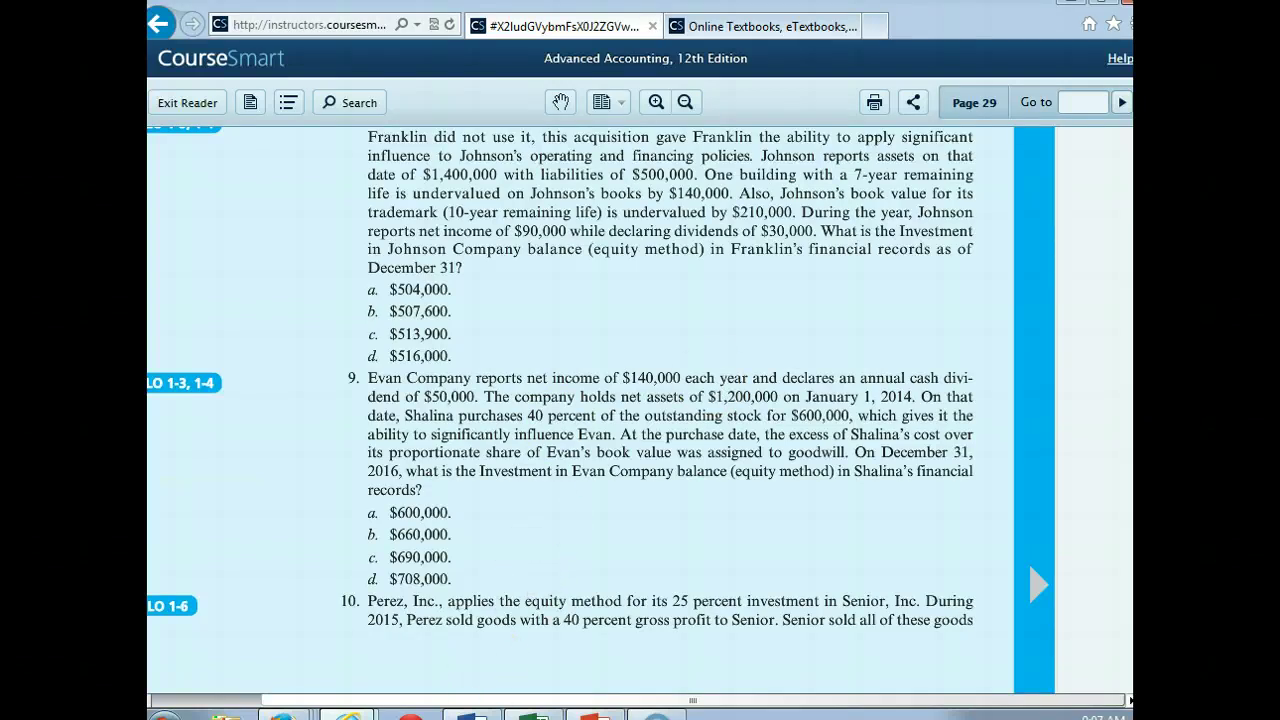
Step: Return to the Book1 Excel workbook from the taskbar preview
mouse_move(533, 714)
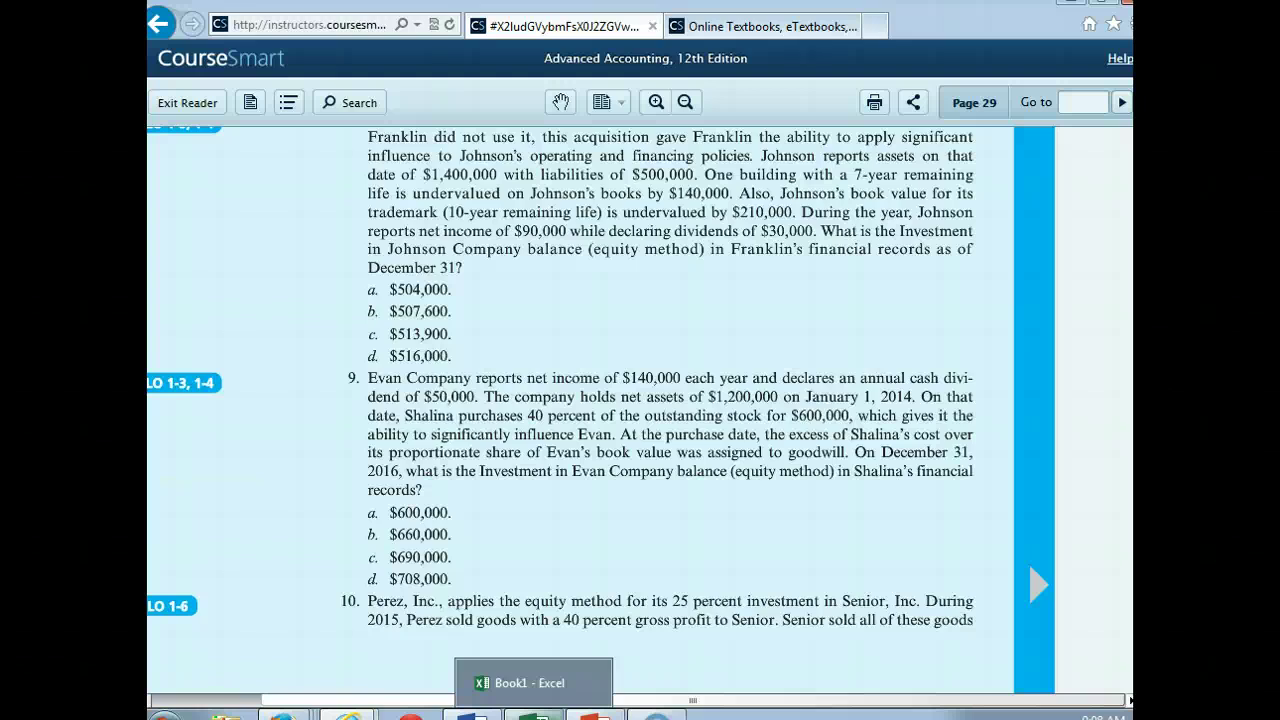
click(533, 683)
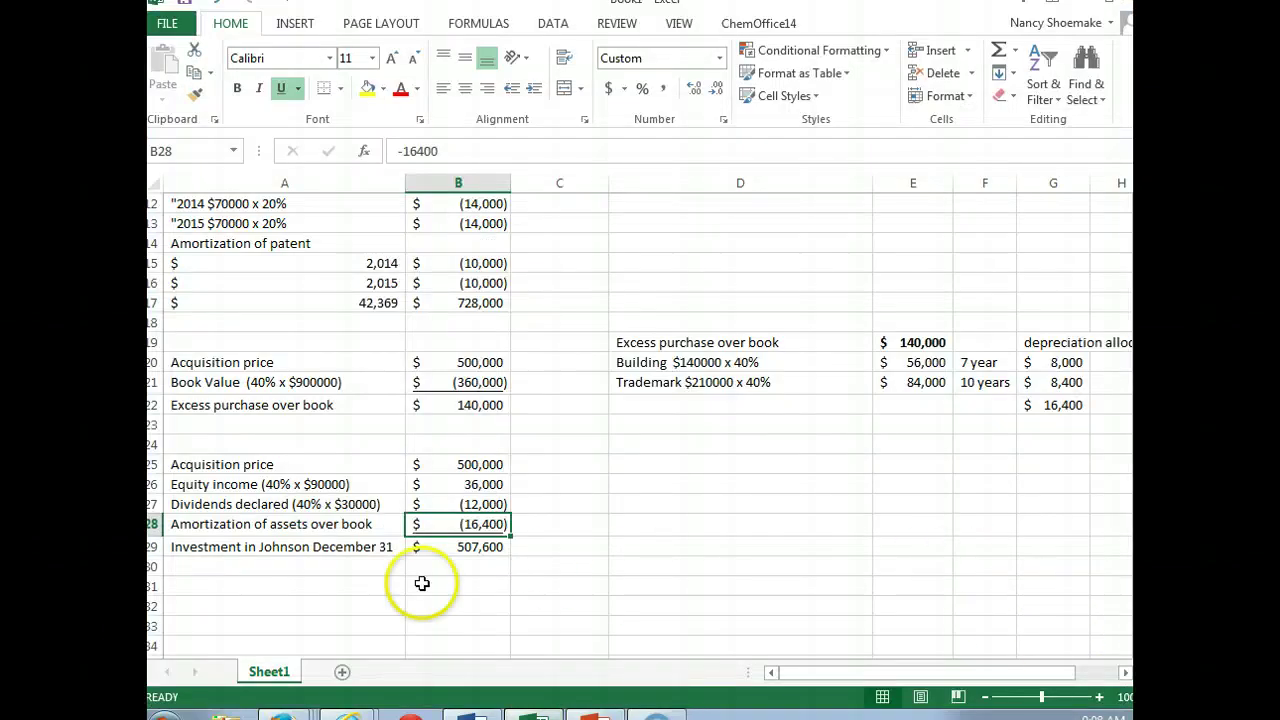
Step: Enter 'Purchase price of Stock' in A32 with $600,000 in B32
double_click(268, 604)
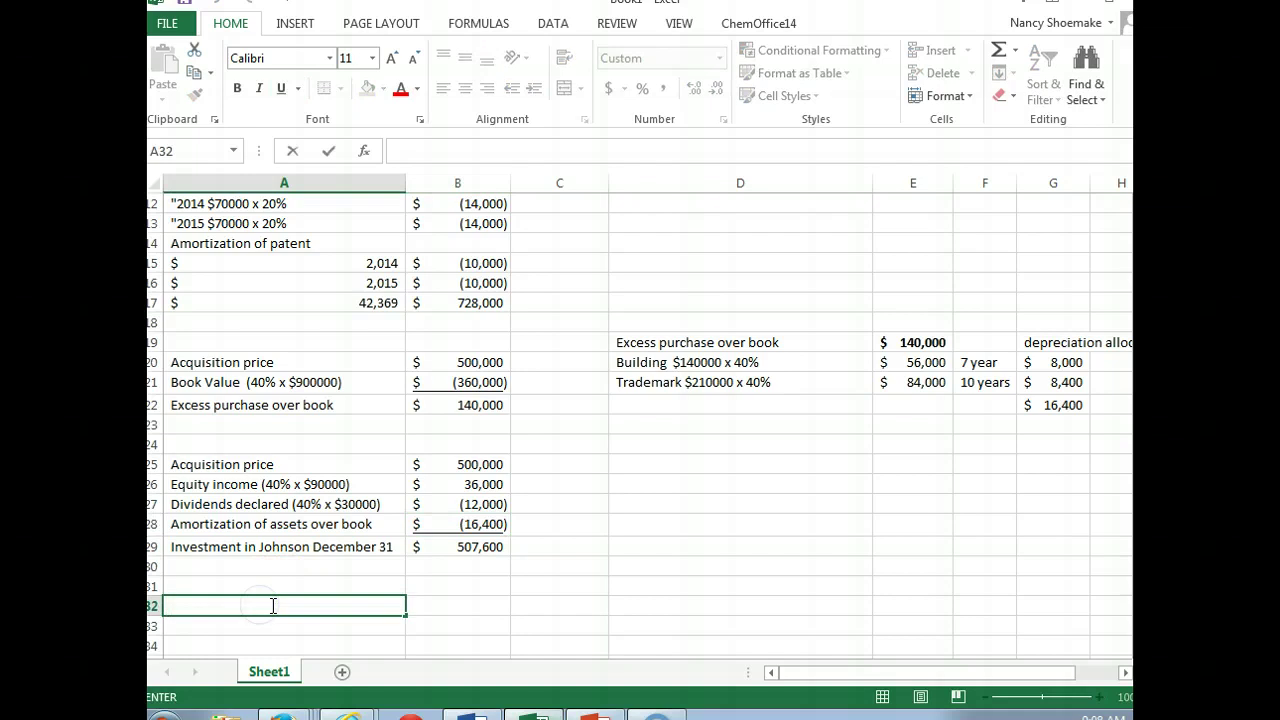
key(Return)
key(Return)
key(Return)
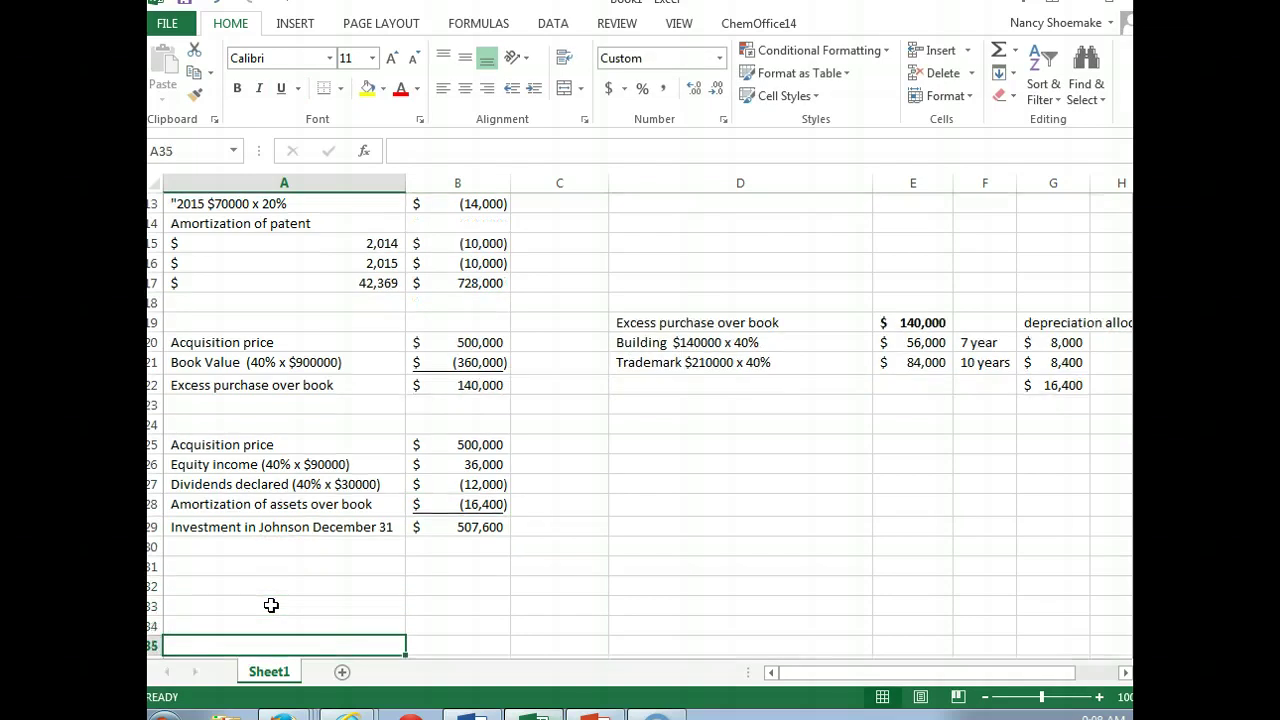
key(Down)
key(Down)
key(Down)
key(Down)
key(Down)
key(Down)
key(Up)
key(Up)
key(Up)
key(Up)
key(Up)
key(Up)
key(Up)
key(Up)
key(Up)
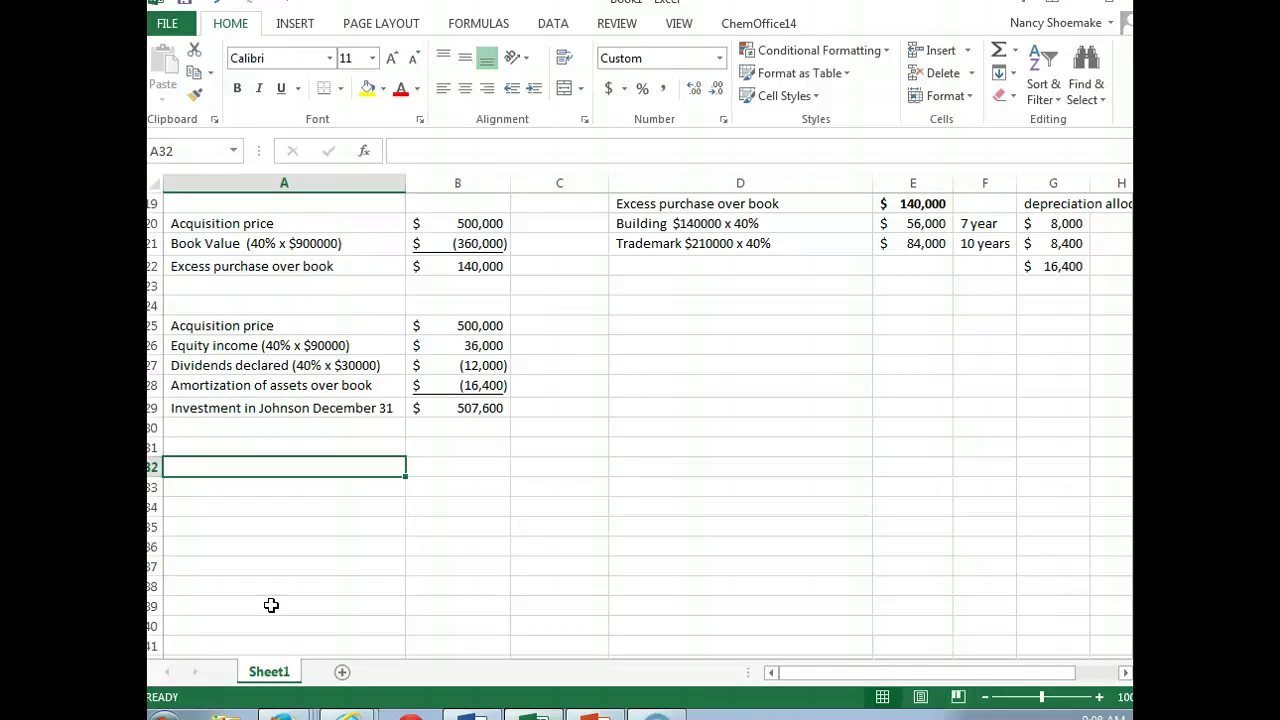
text(Pur)
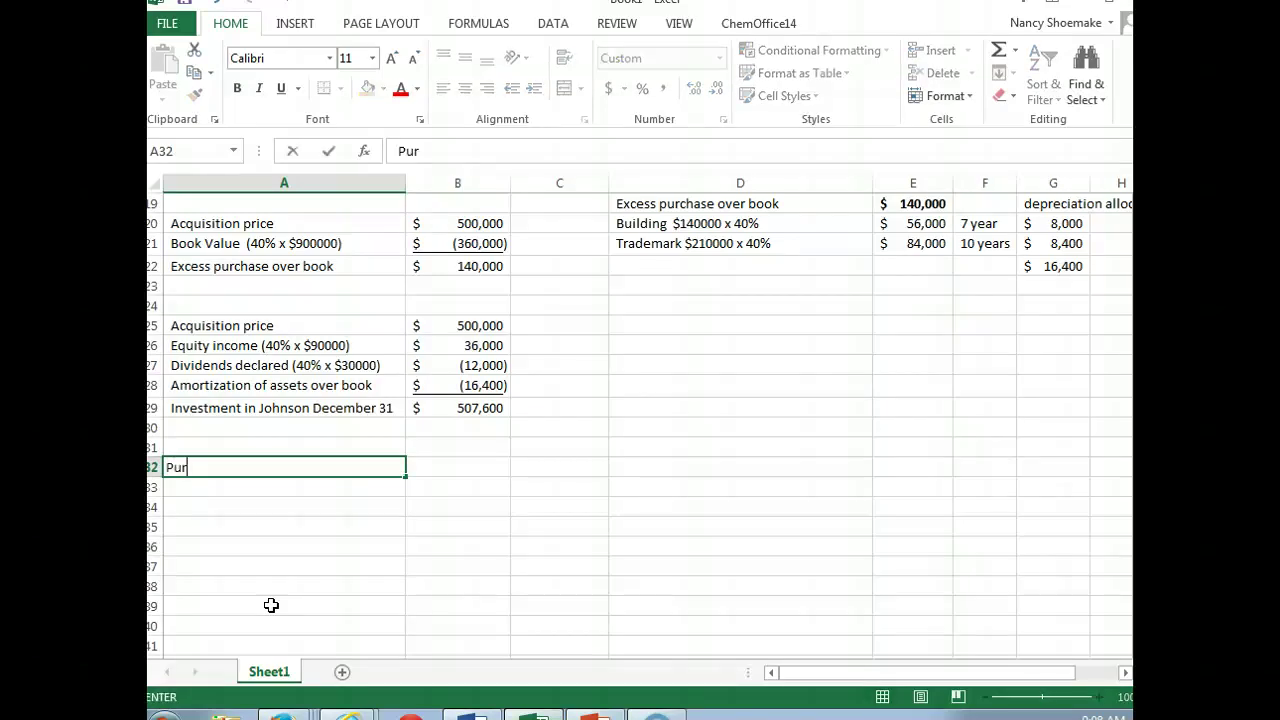
text(chase pric)
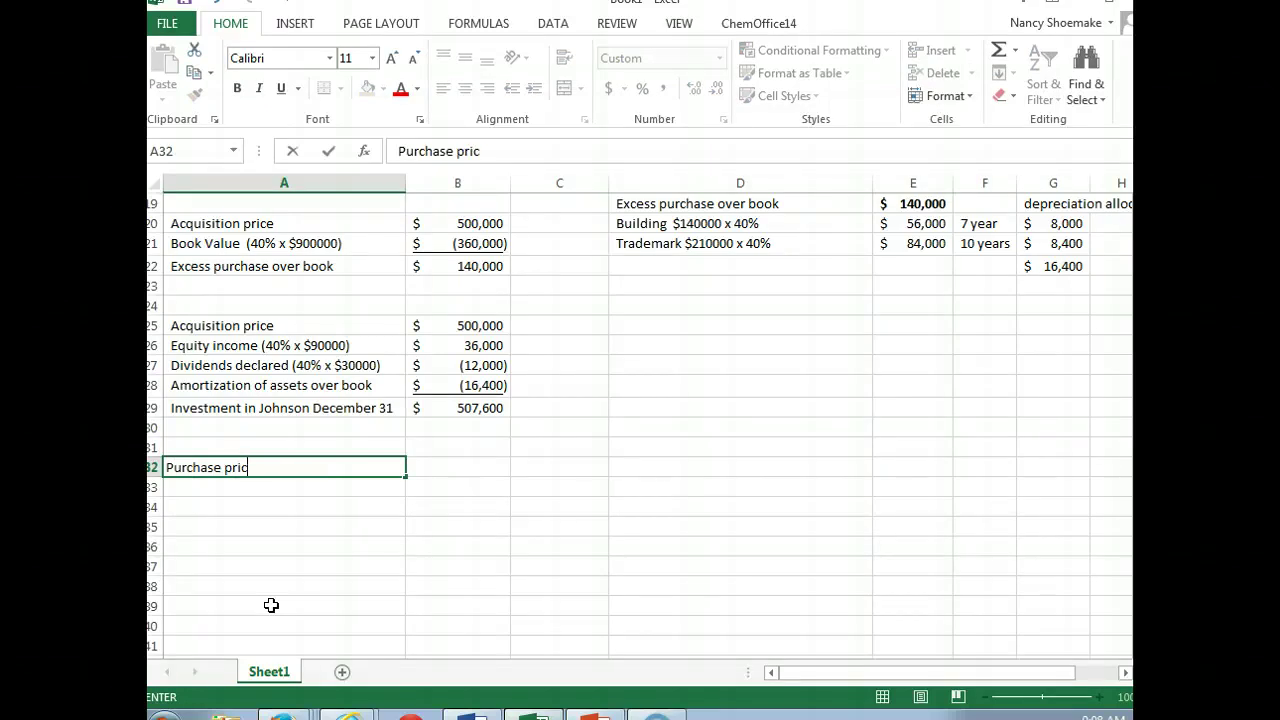
text(e of Stock)
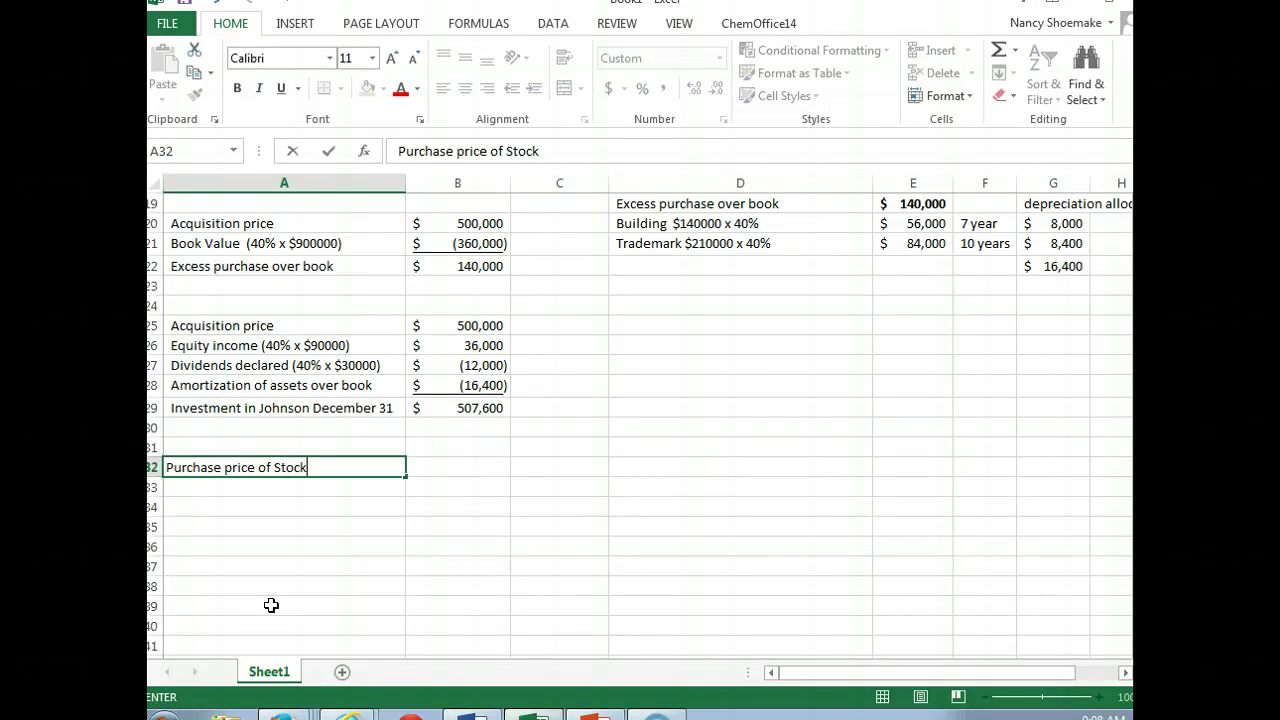
key(Tab)
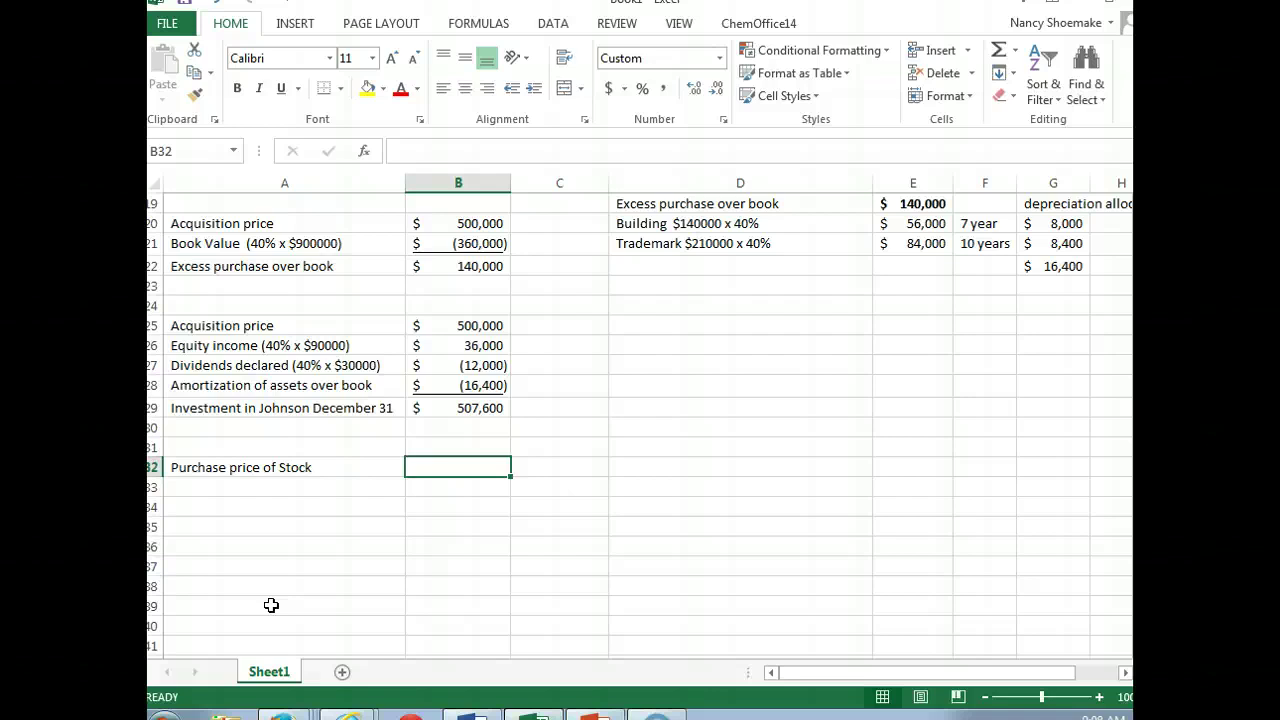
text($6000)
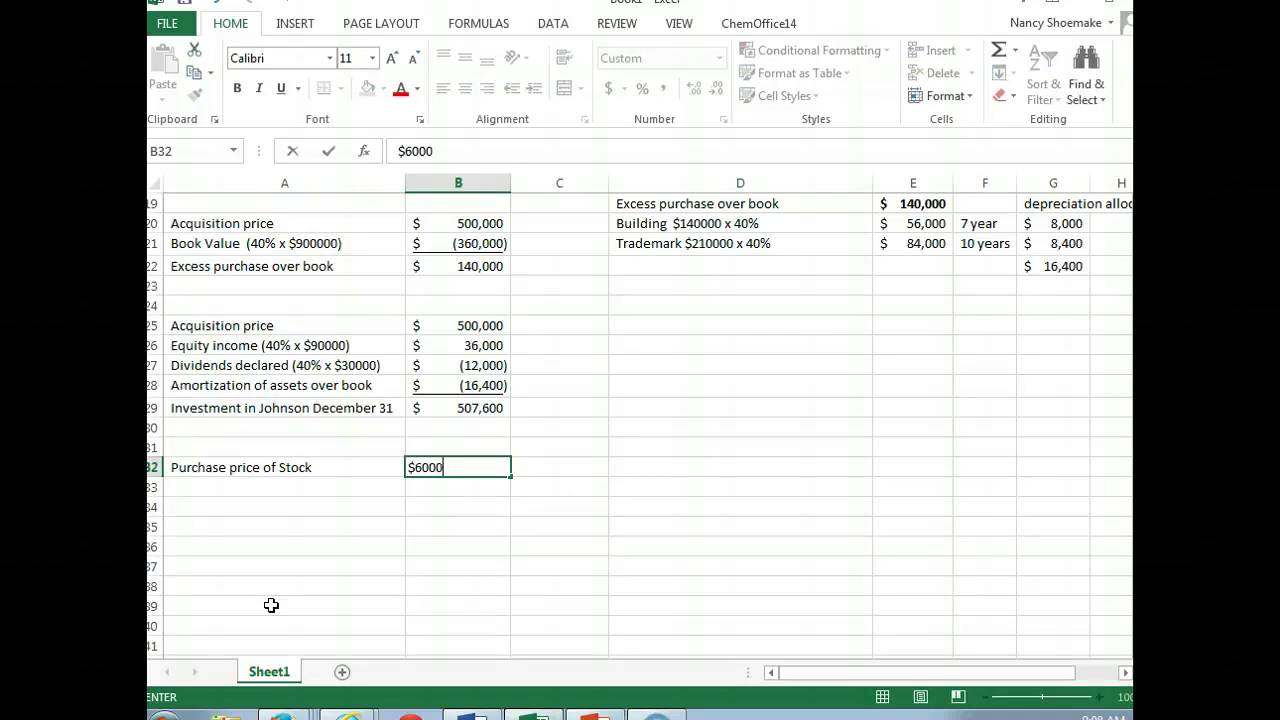
text(00)
key(Return)
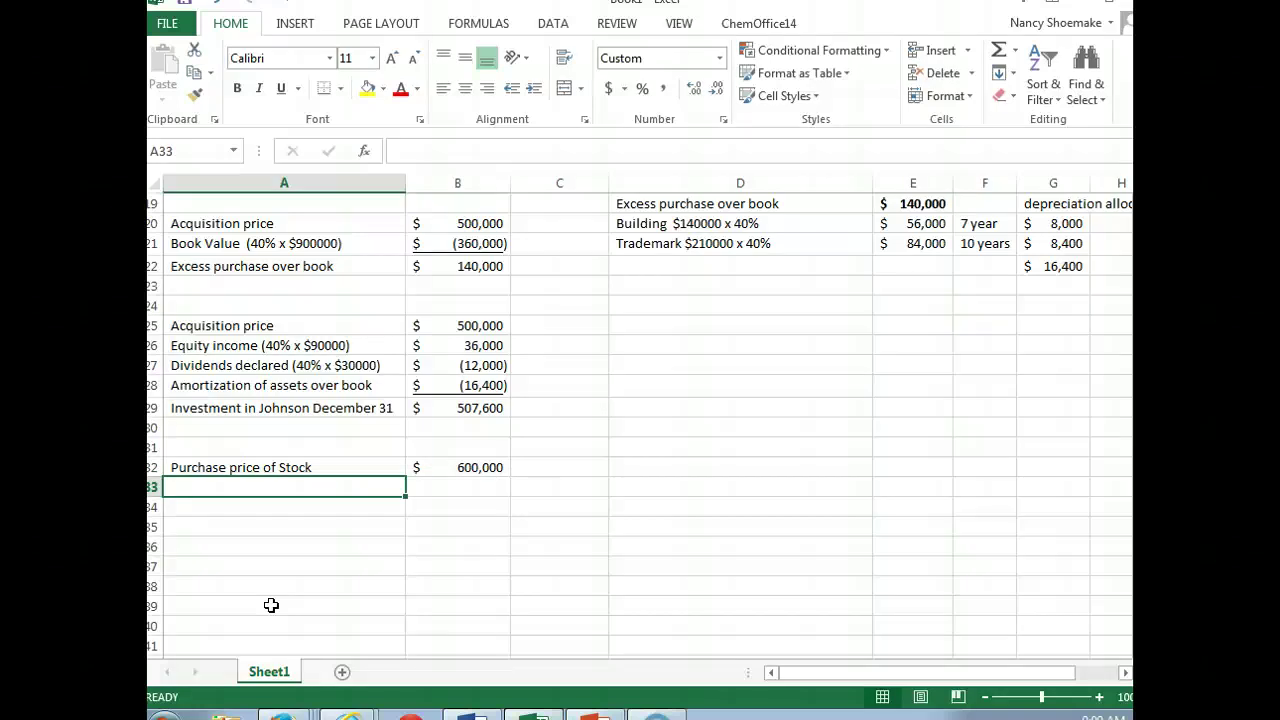
Step: In D32:E33, enter 'Purchase price stock' $600,000 and 'Book value of Evan ($1,200000 x 40%)' -480,000
click(752, 462)
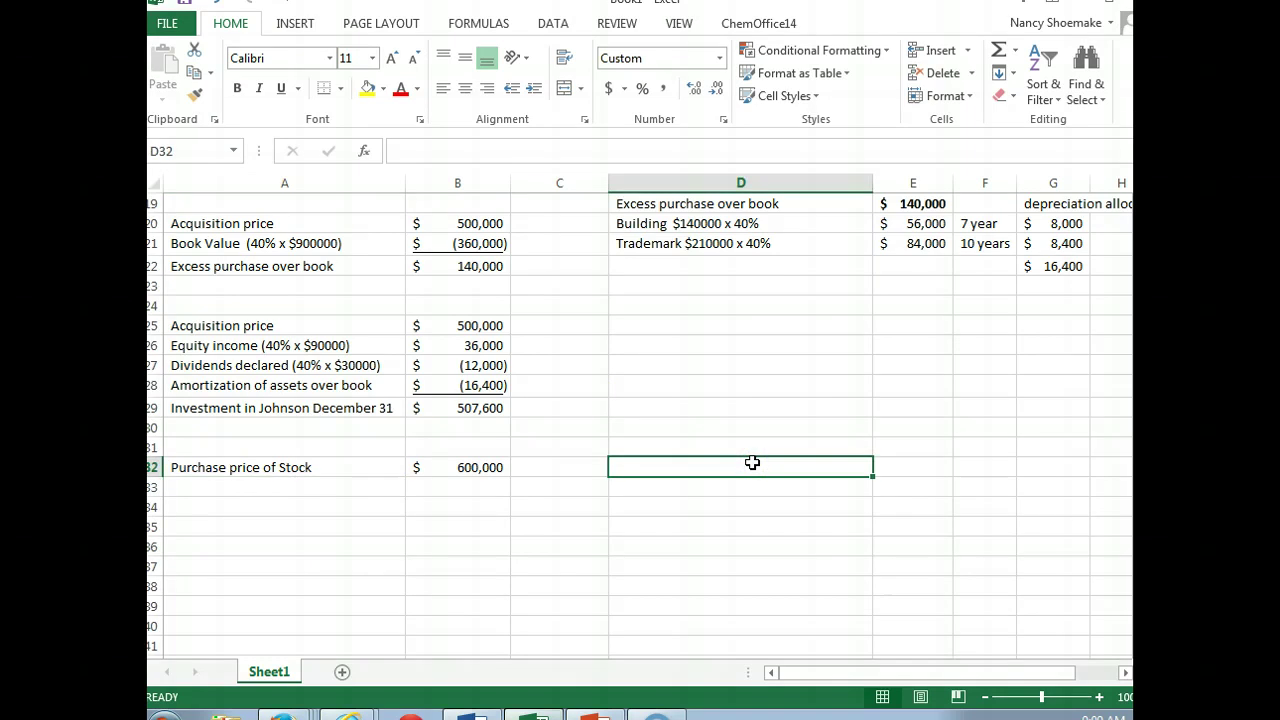
text(Purch)
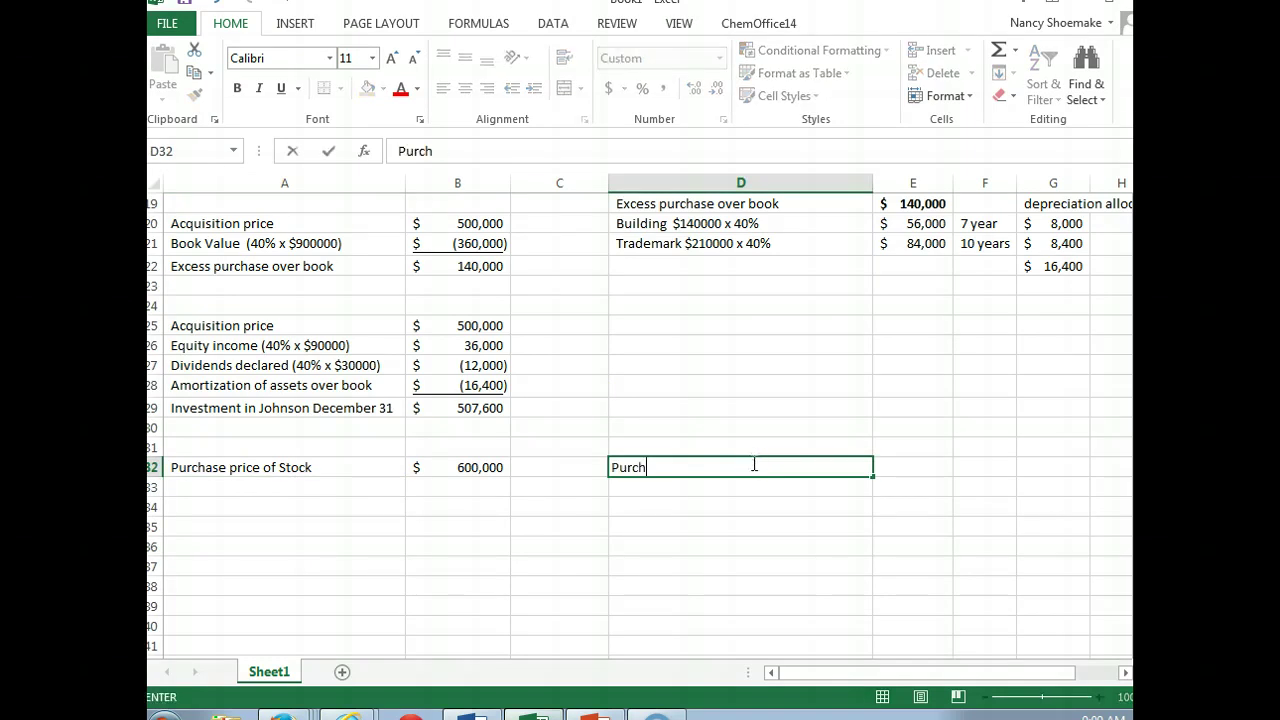
text(ase price stock)
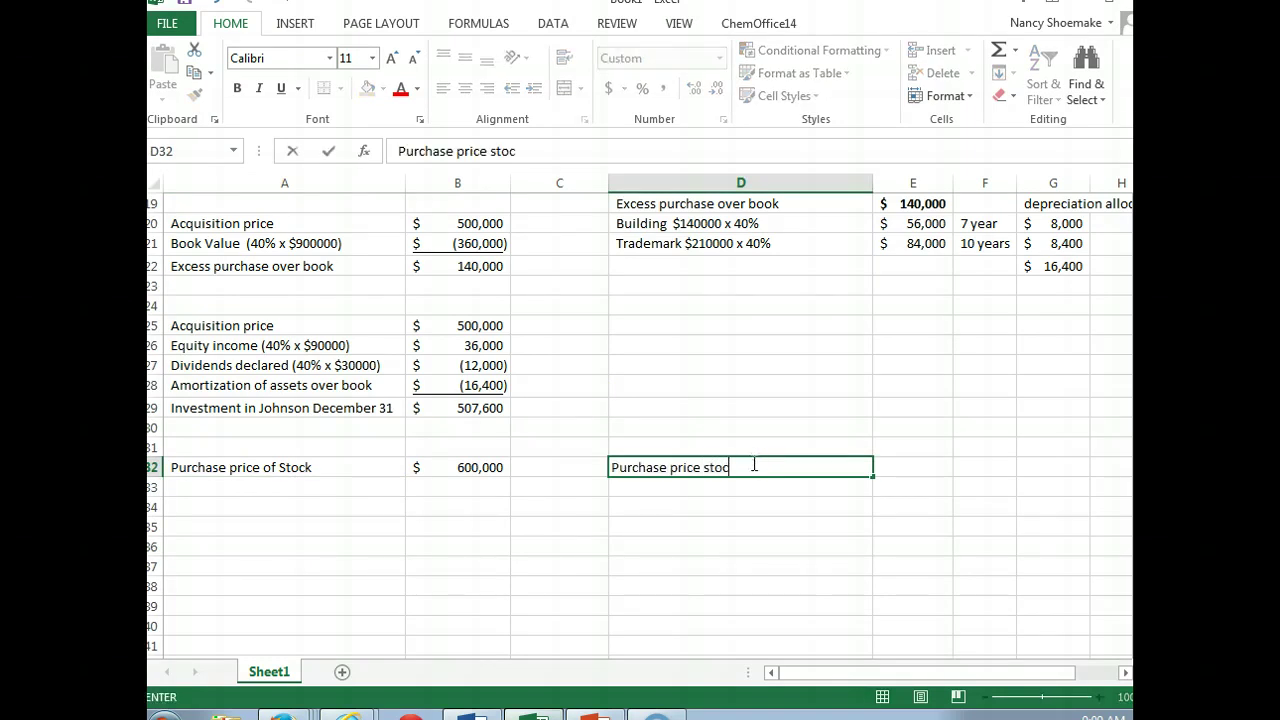
key(Tab)
text($ 600,000)
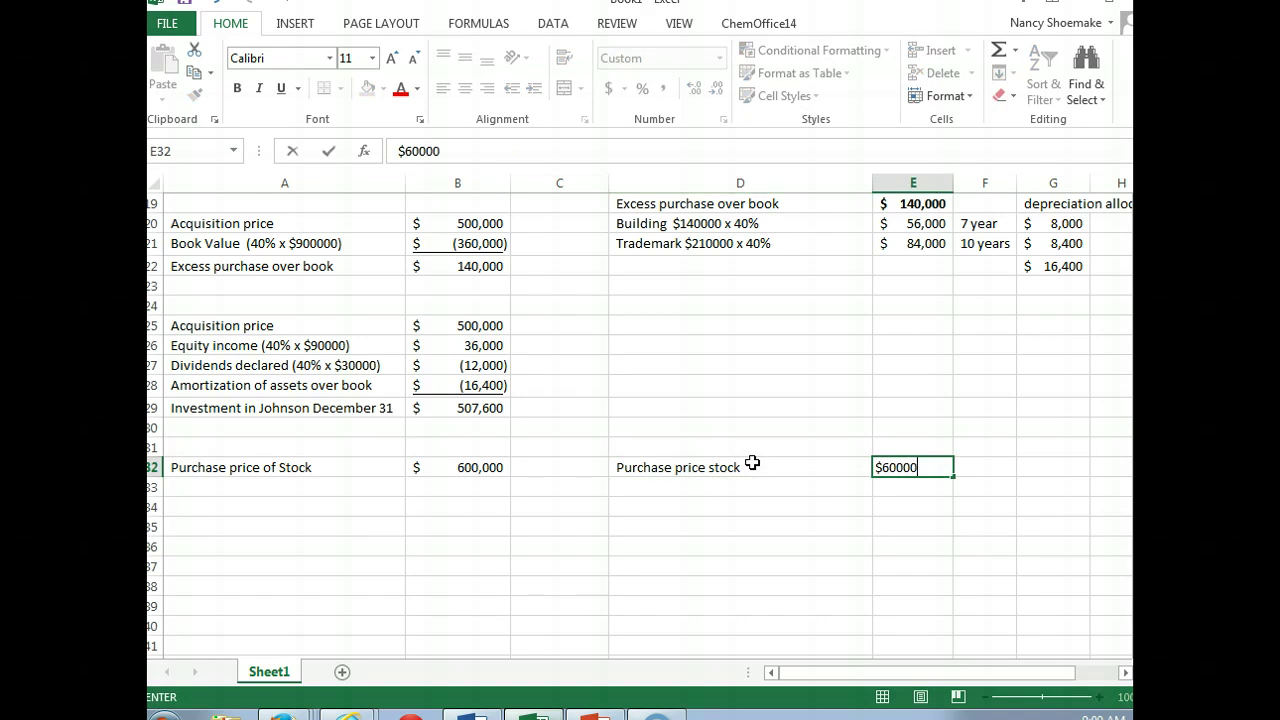
key(Return)
text(Book value)
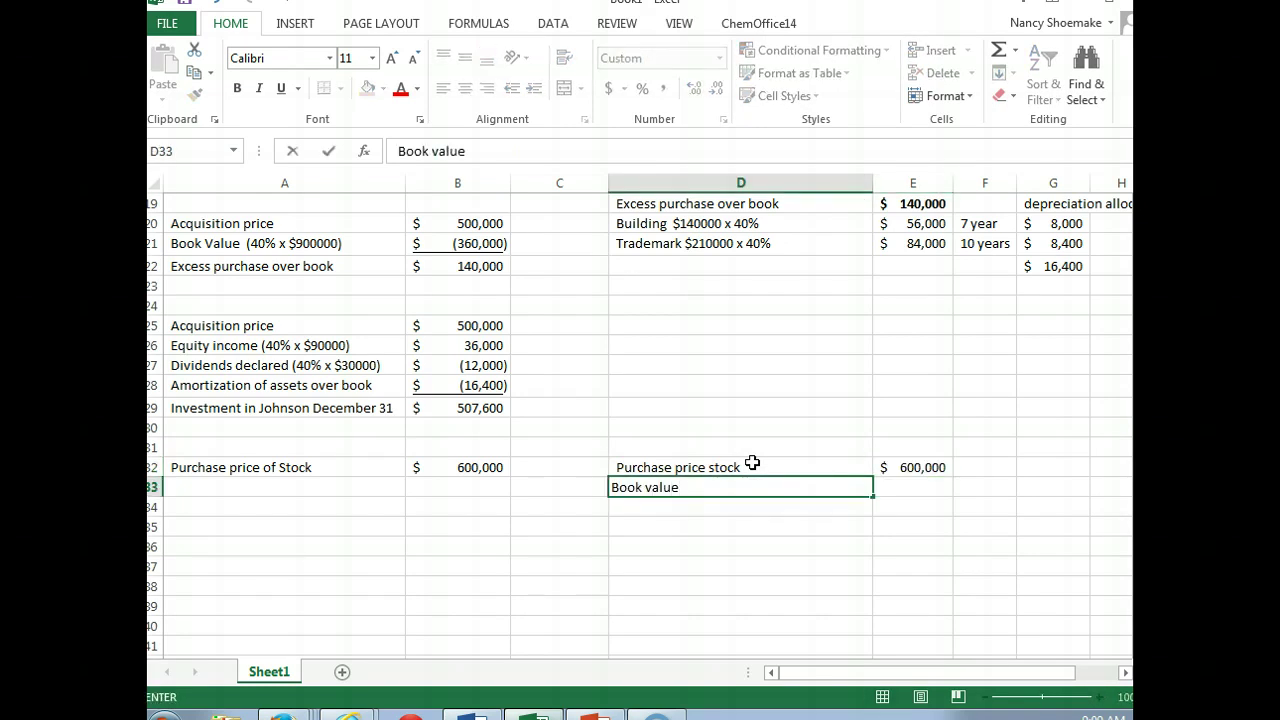
text( of Evan ($)
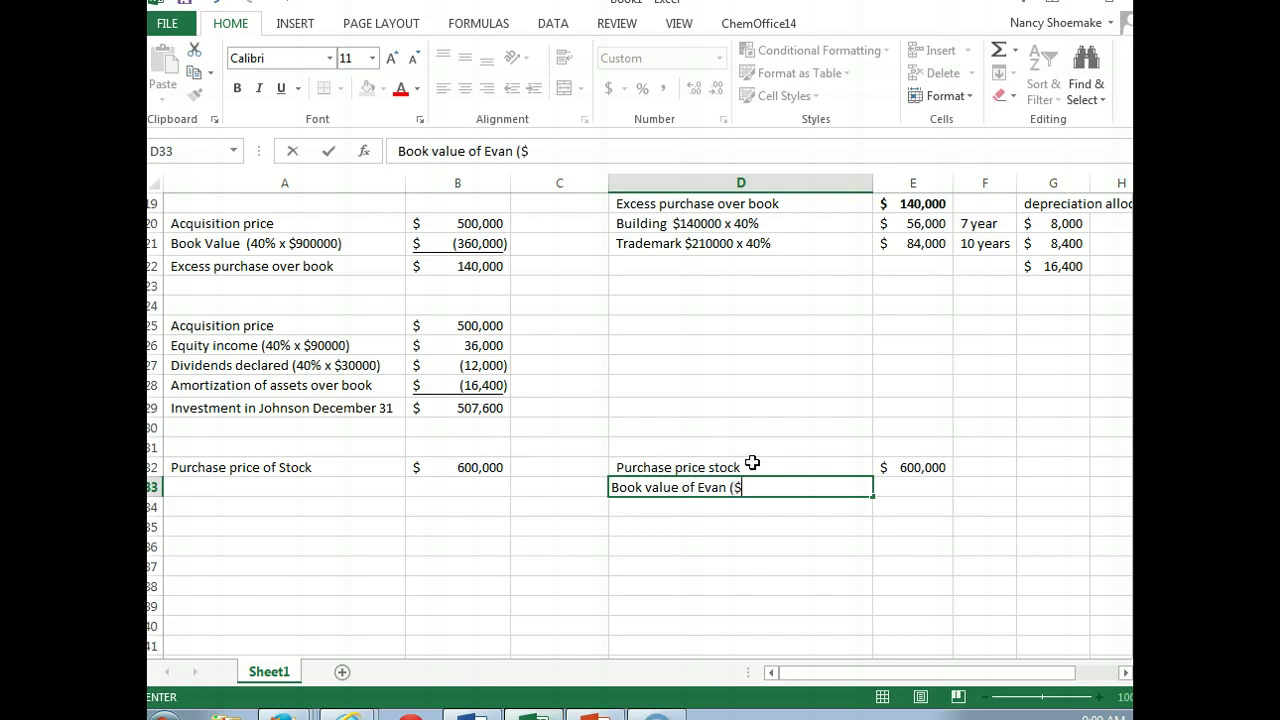
text(1,200000 x 40%))
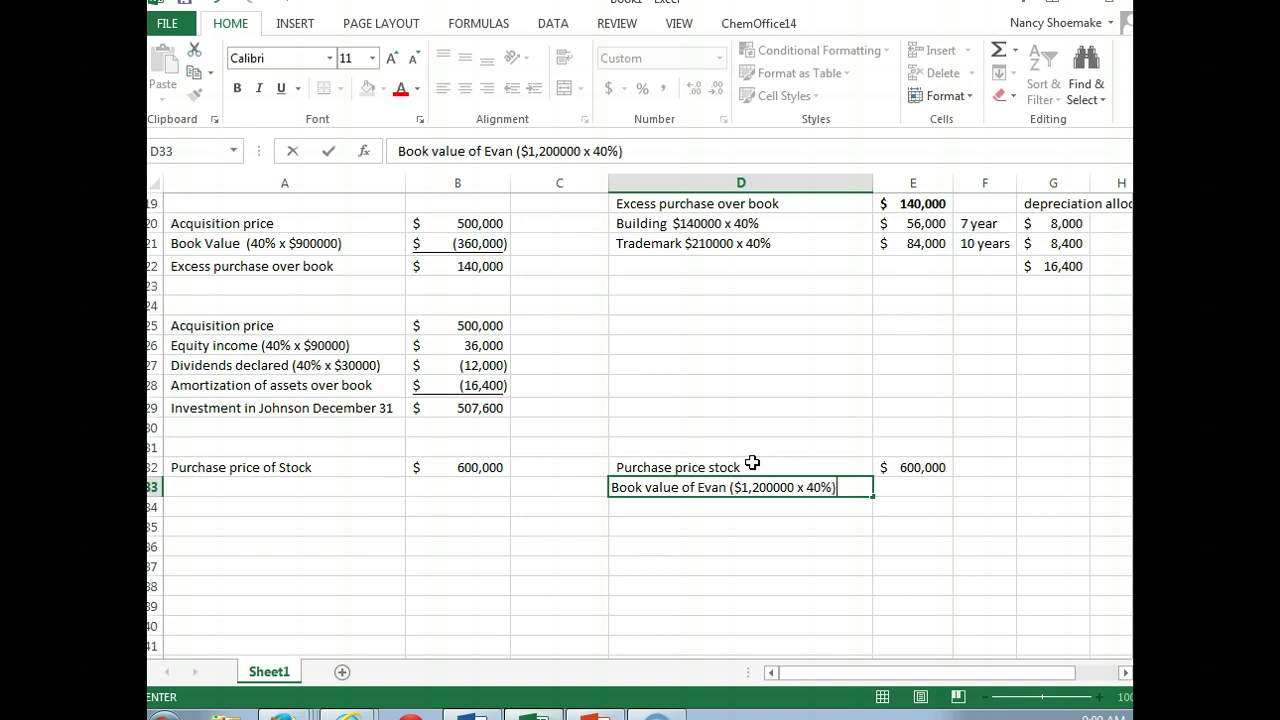
key(Tab)
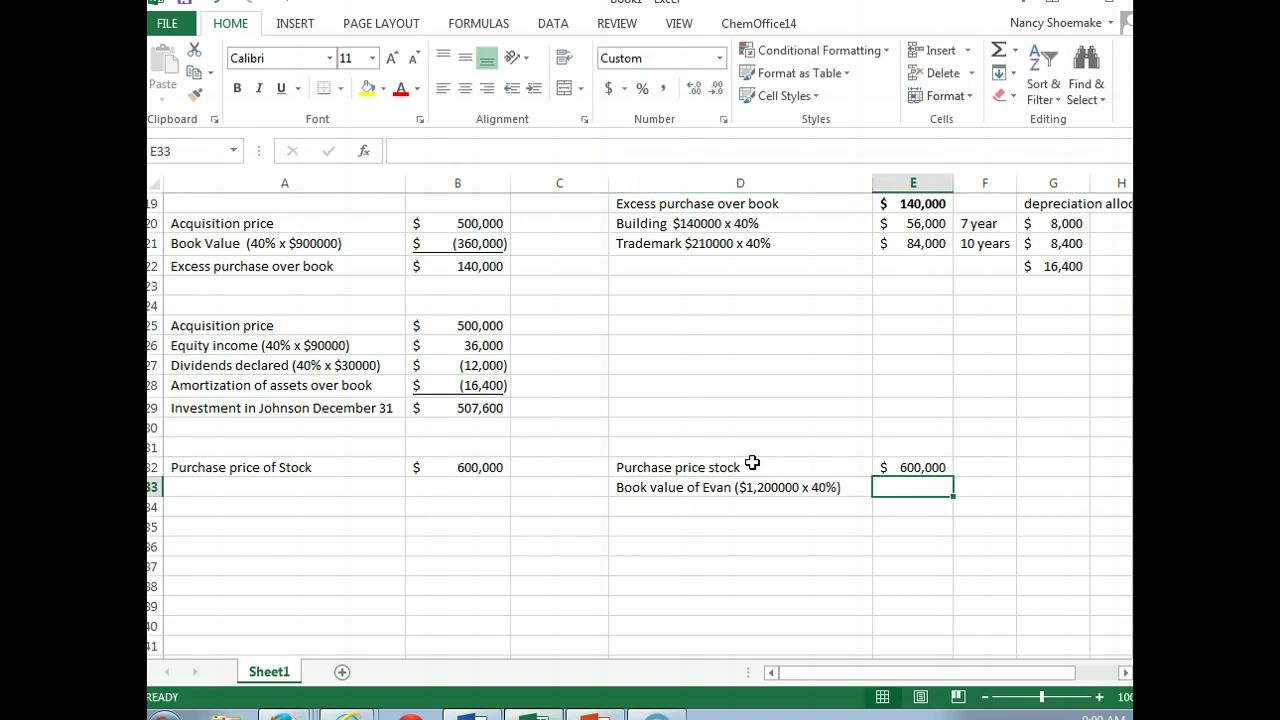
text(-480000)
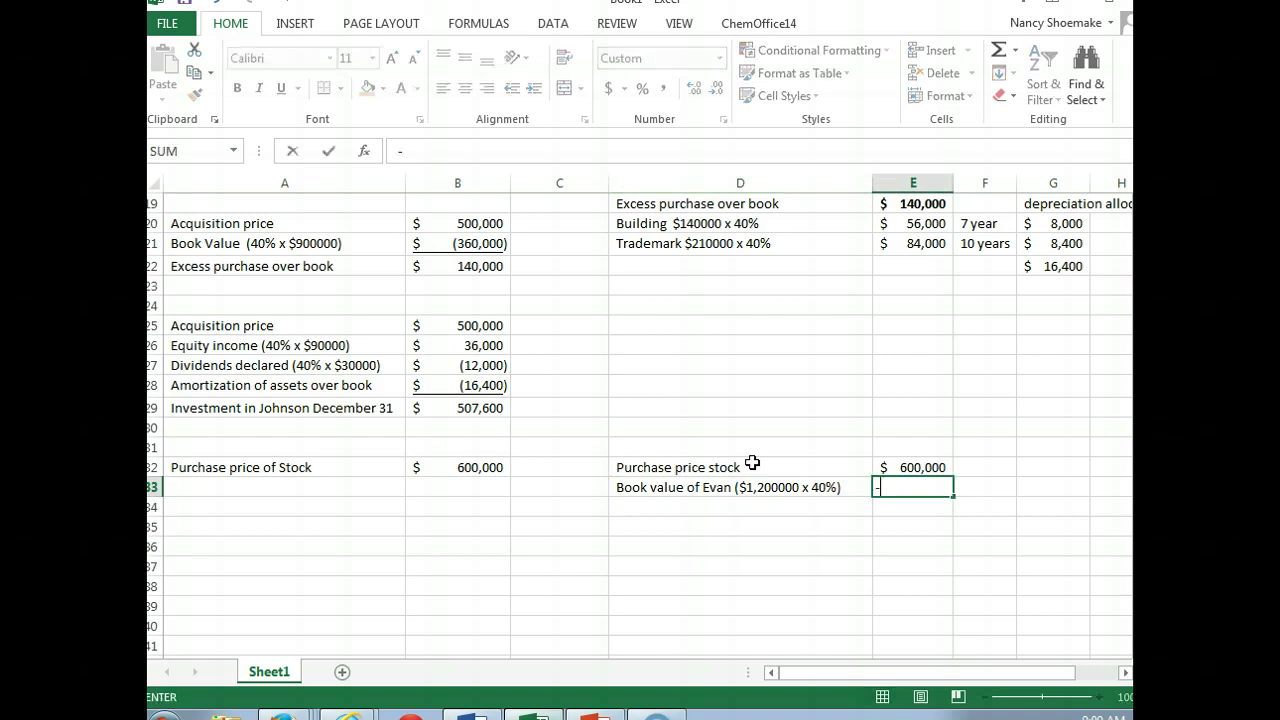
key(Return)
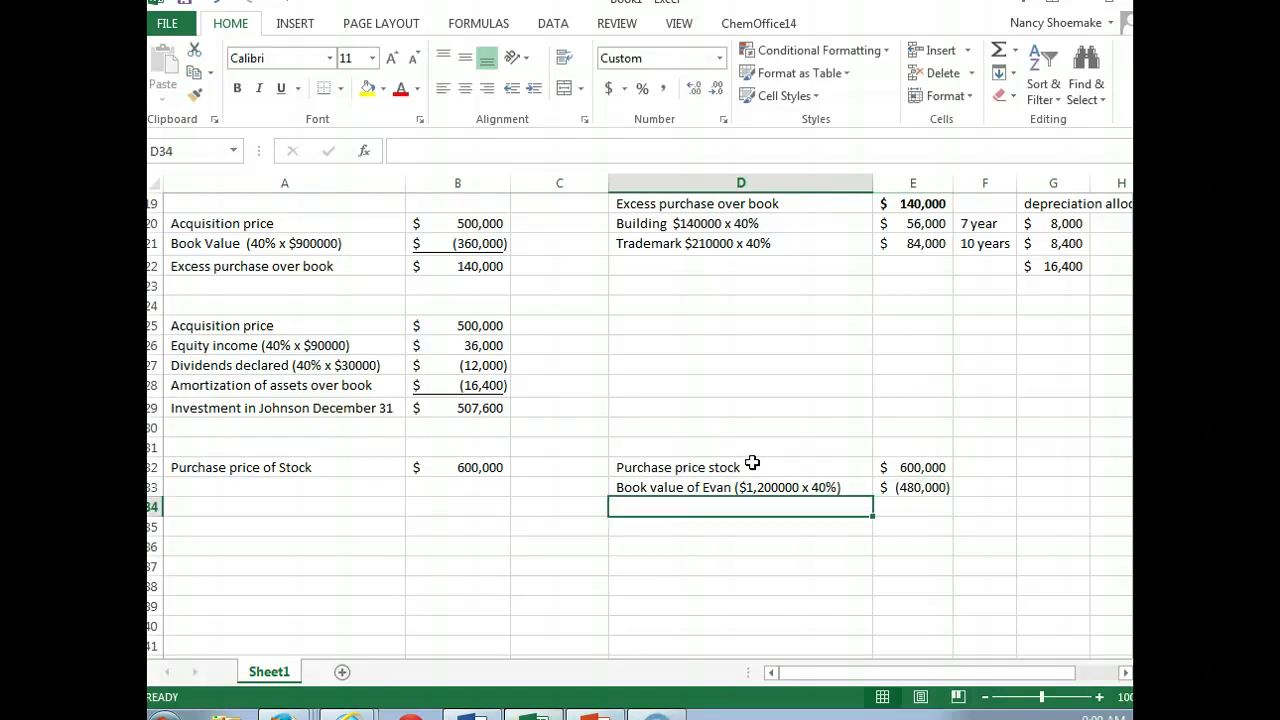
Step: Add 'Excess purchase over book value (Goodwill)' in D34 and AutoSum E34 to 120,000
text(Excesll)
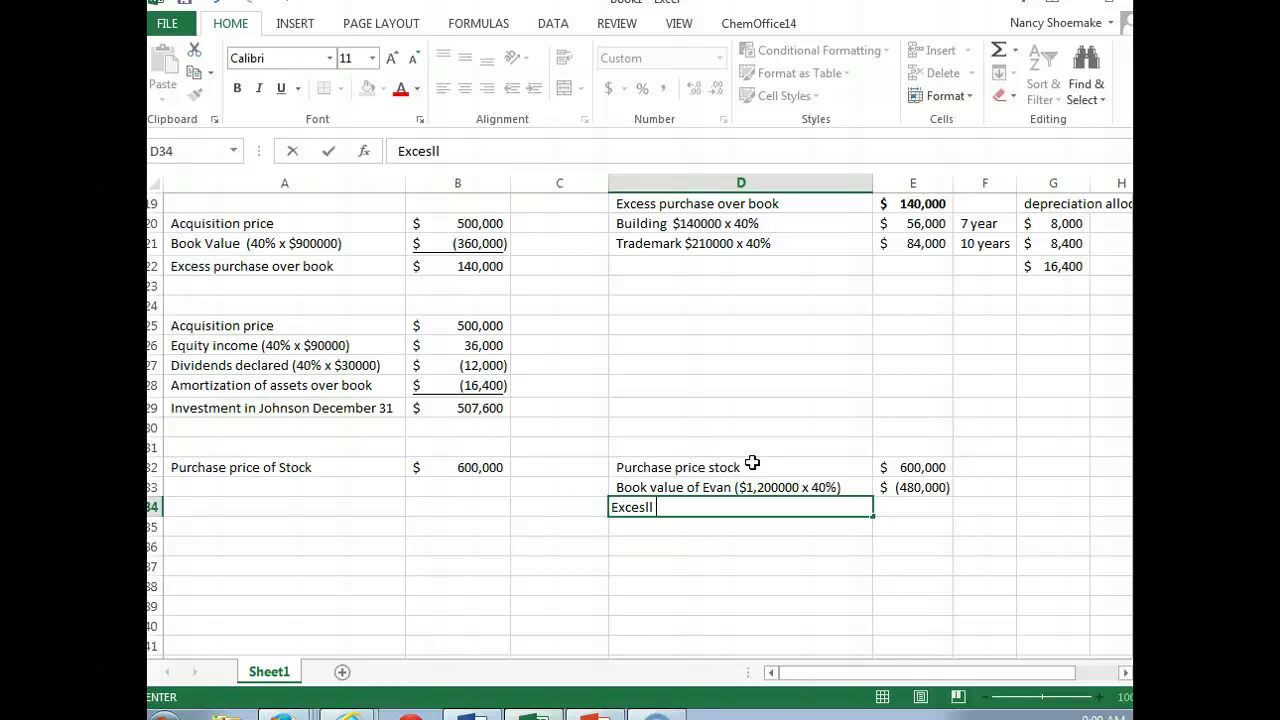
key(BackSpace)
key(BackSpace)
text(s purchase over b)
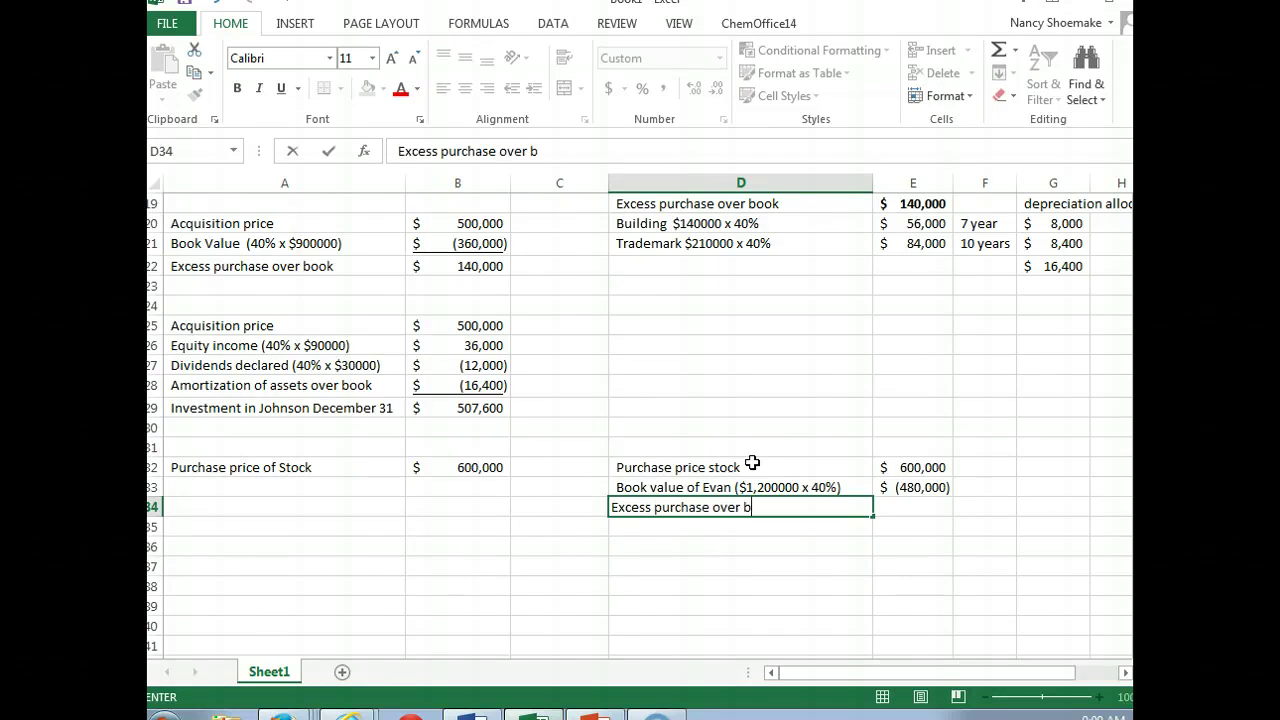
text(ook value (?)
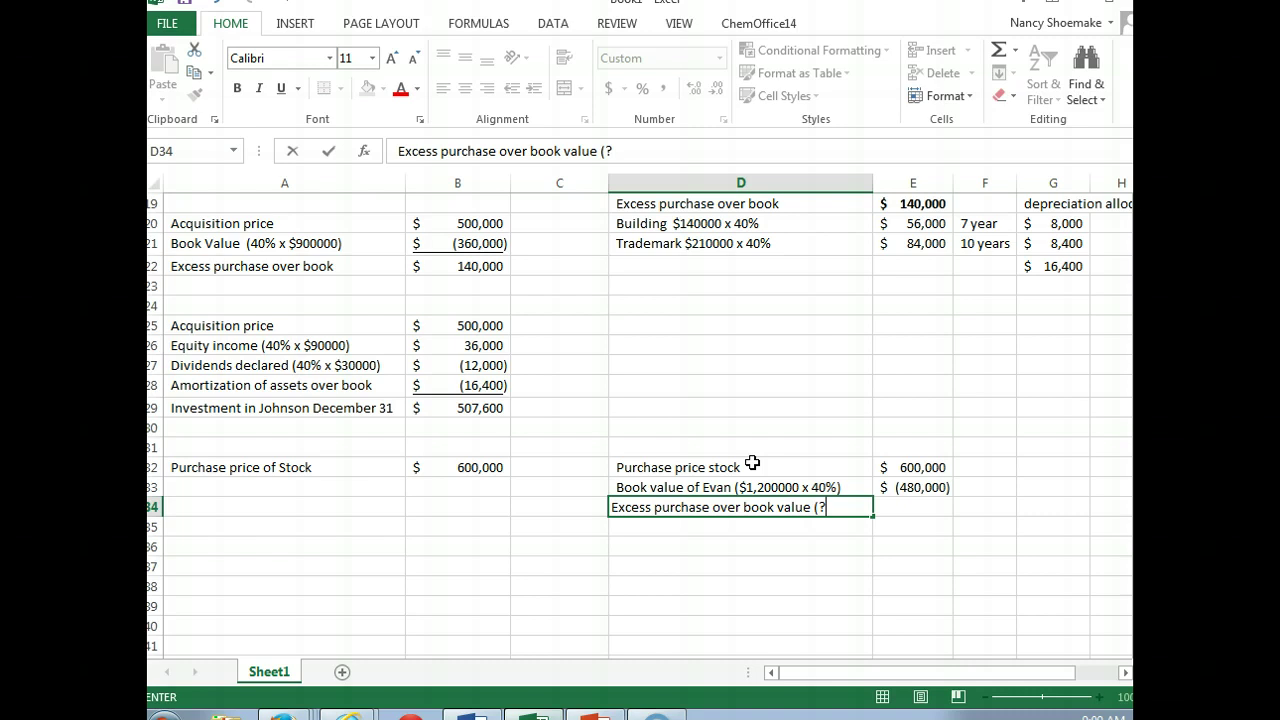
key(BackSpace)
text(Goodwill))
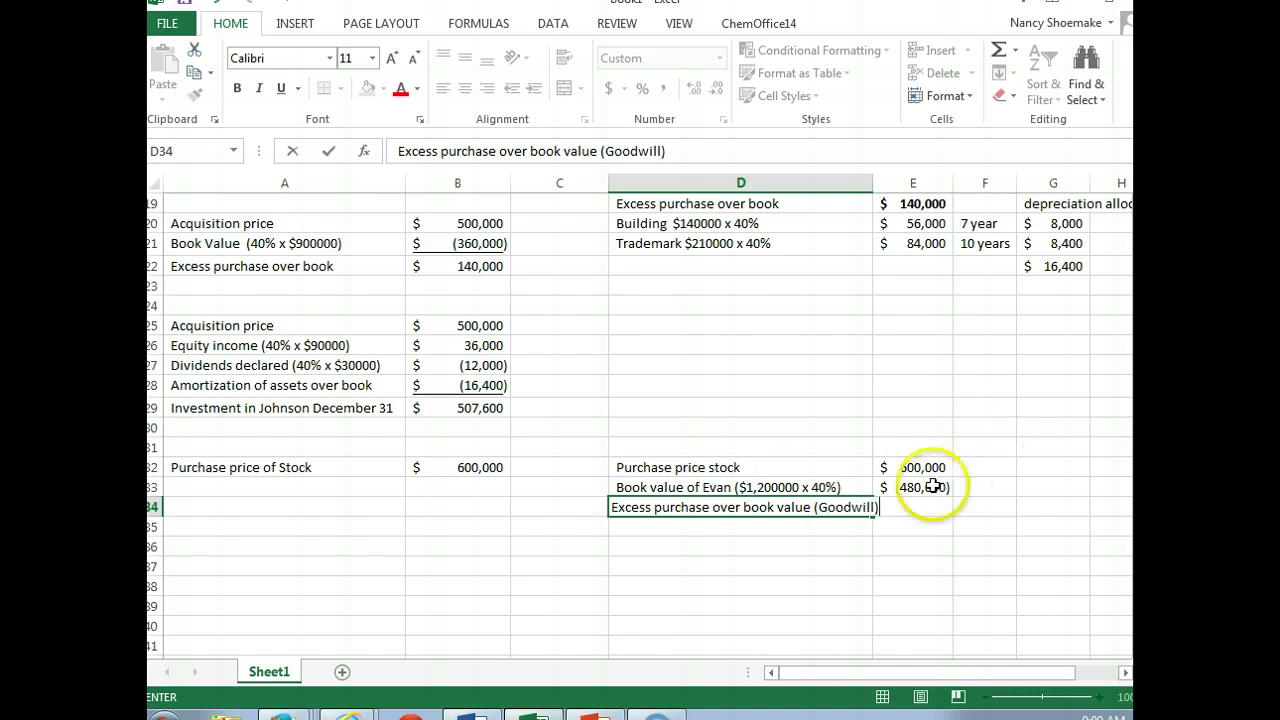
click(920, 506)
click(903, 505)
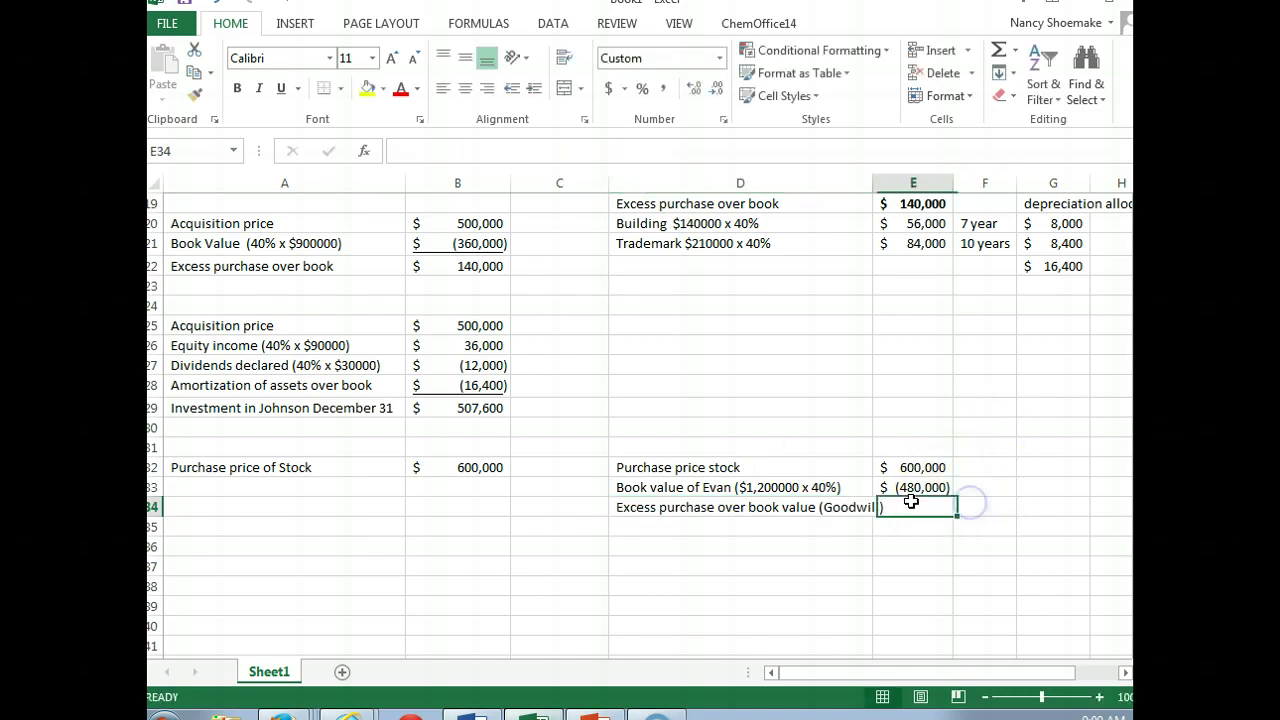
click(997, 52)
click(997, 52)
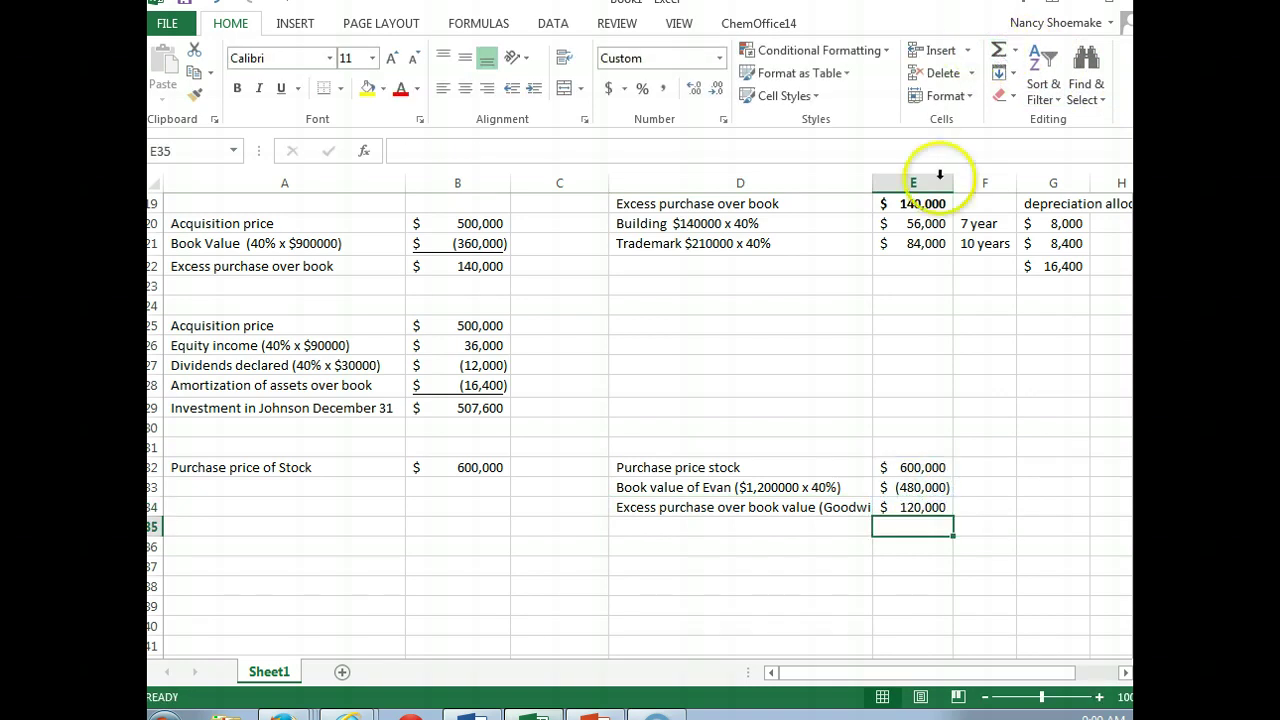
Step: Put a bottom border under the (480,000) book value in E33
click(898, 487)
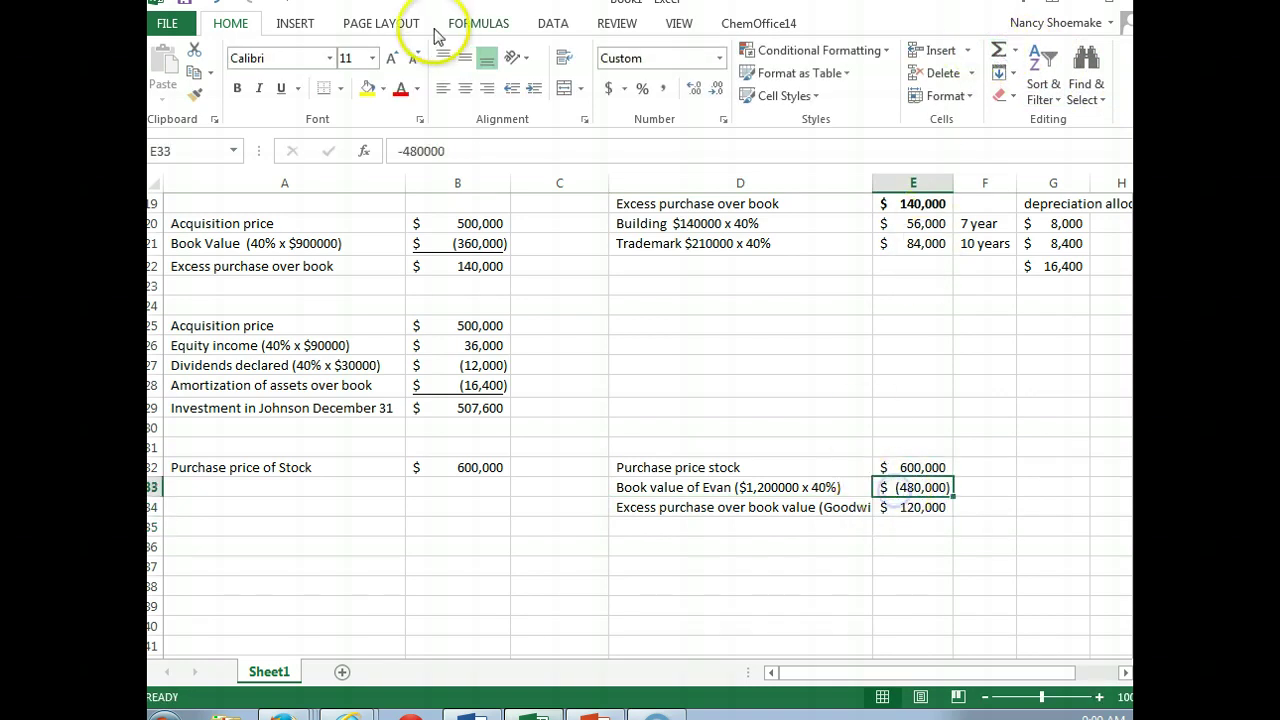
click(331, 97)
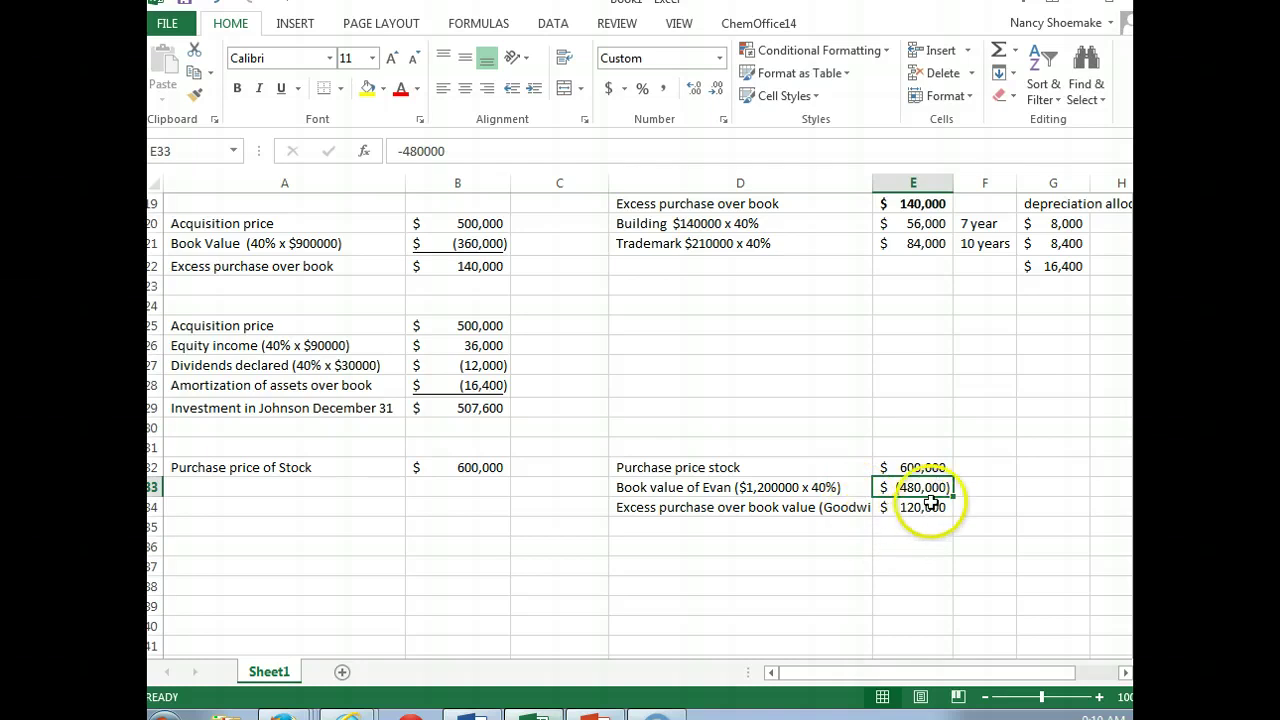
click(447, 467)
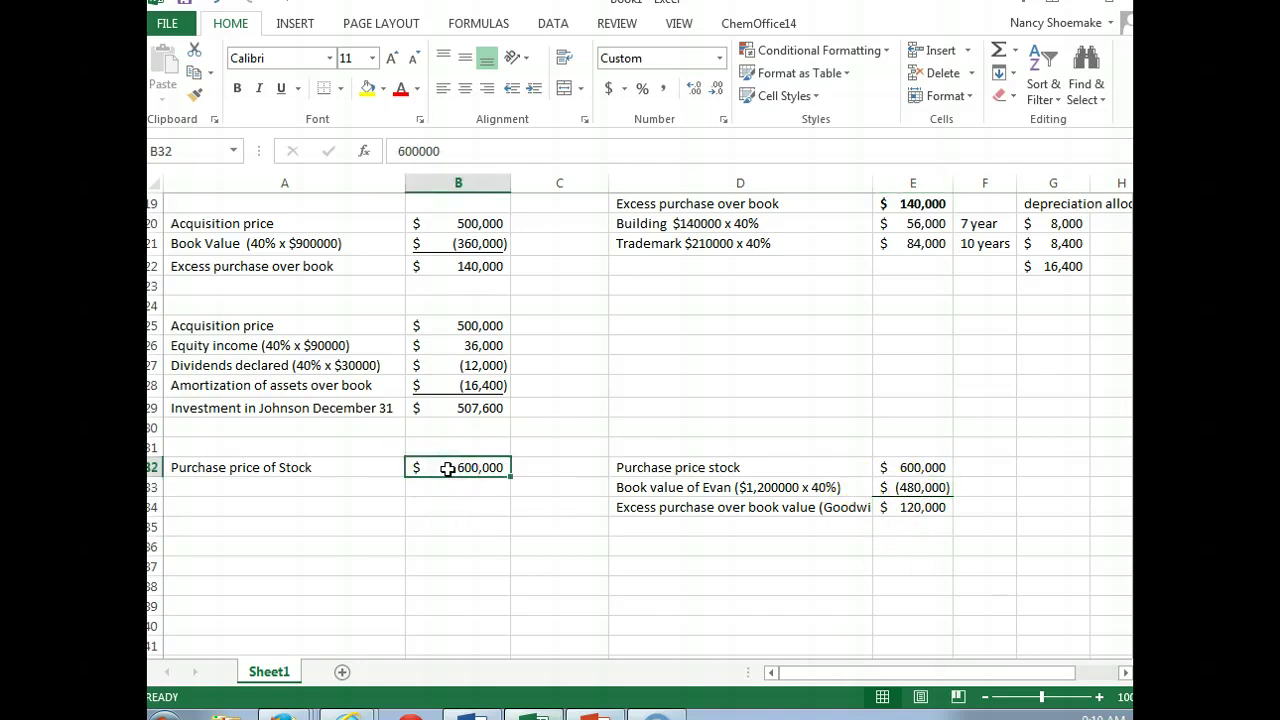
Step: Add '2014 income $140000 x 40%' at 56,000 and '2014 dividend $50000 x 40%' at -20,000
click(290, 490)
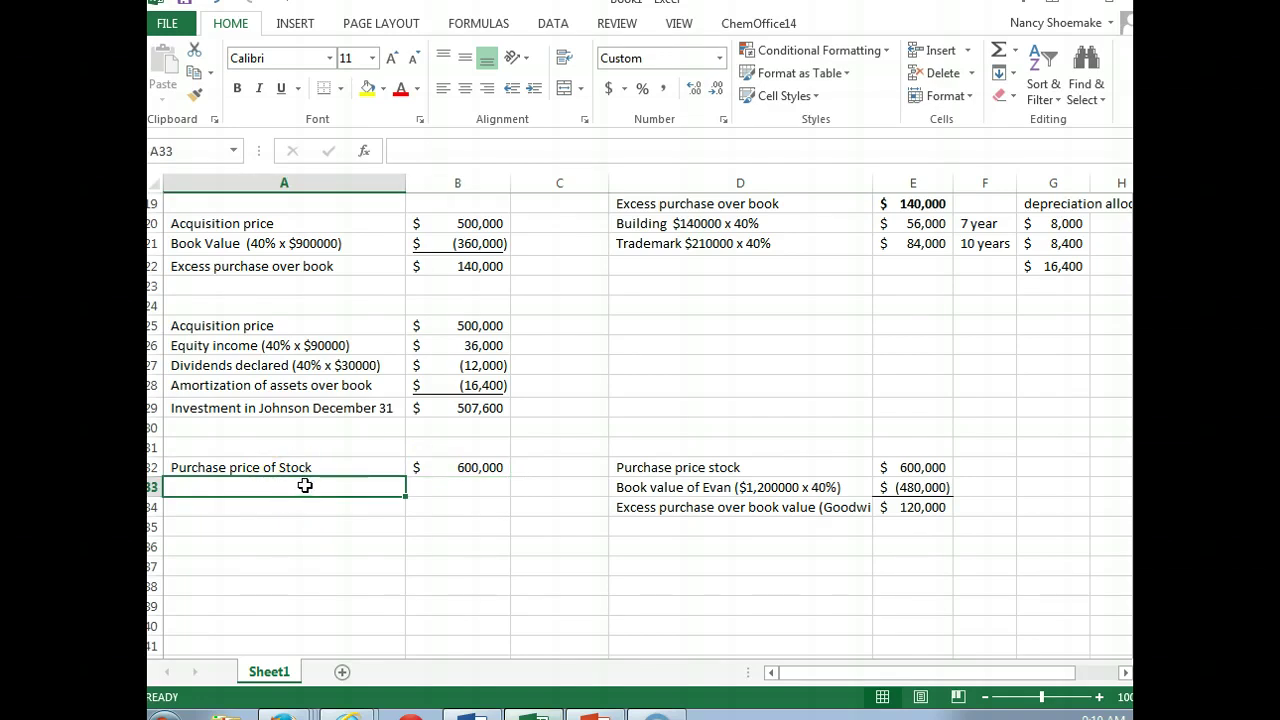
text(20)
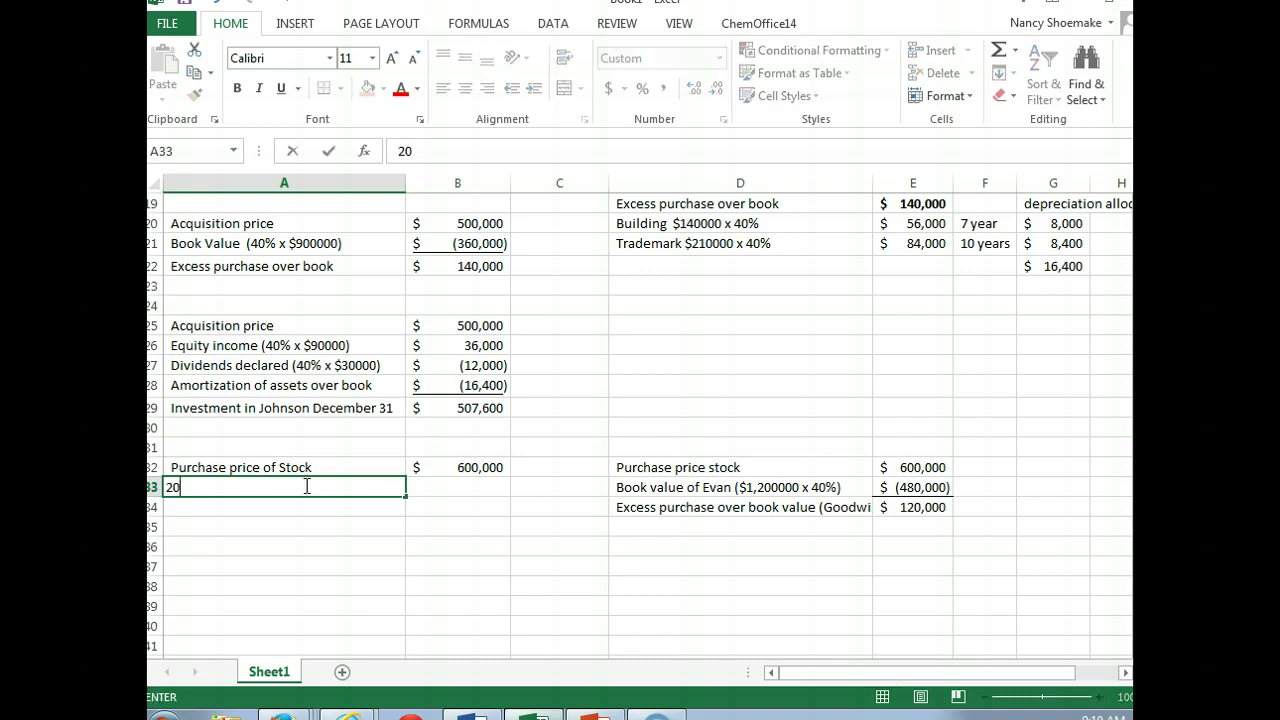
text(14 income $1)
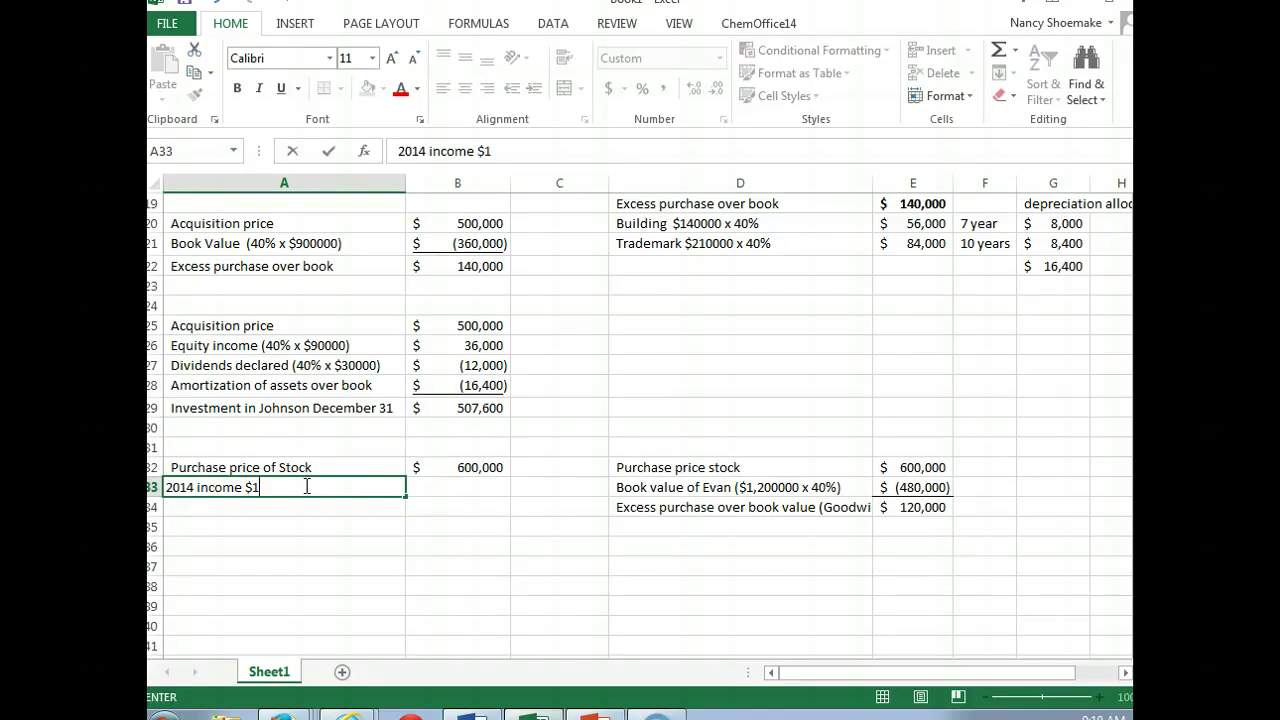
text(40000 x 40%)
key(Tab)
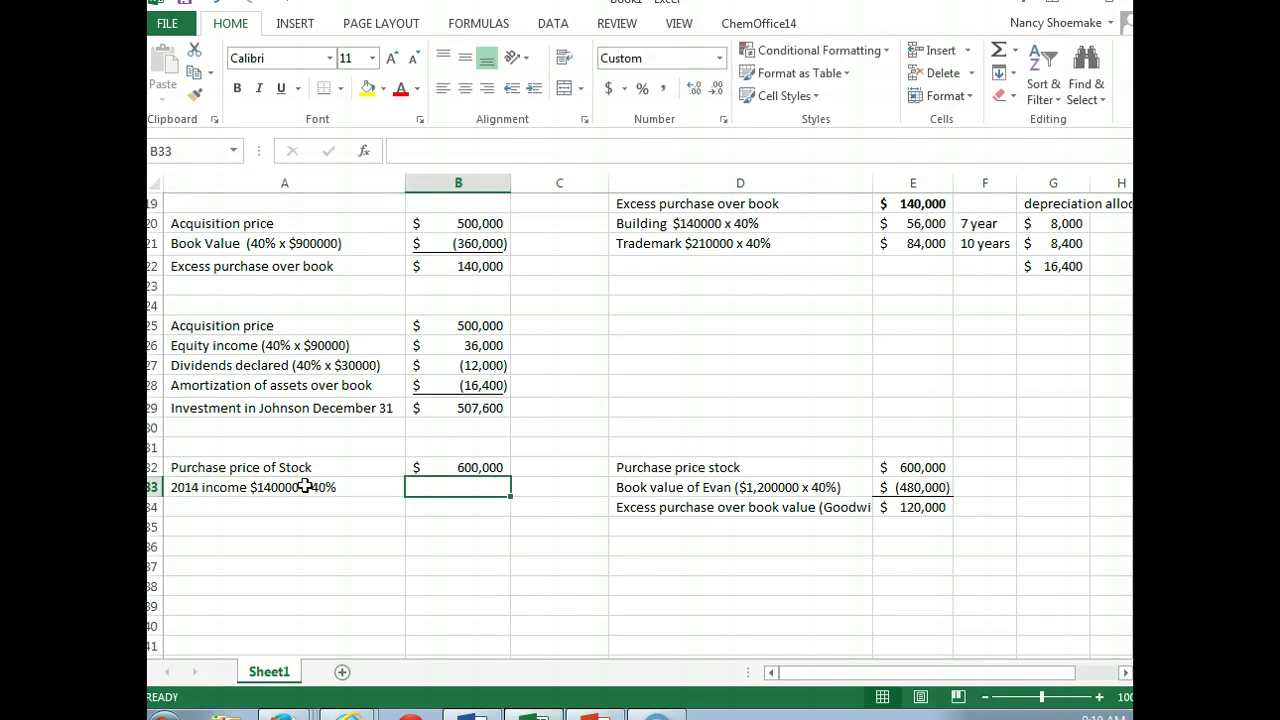
text(56,)
text(000)
key(Return)
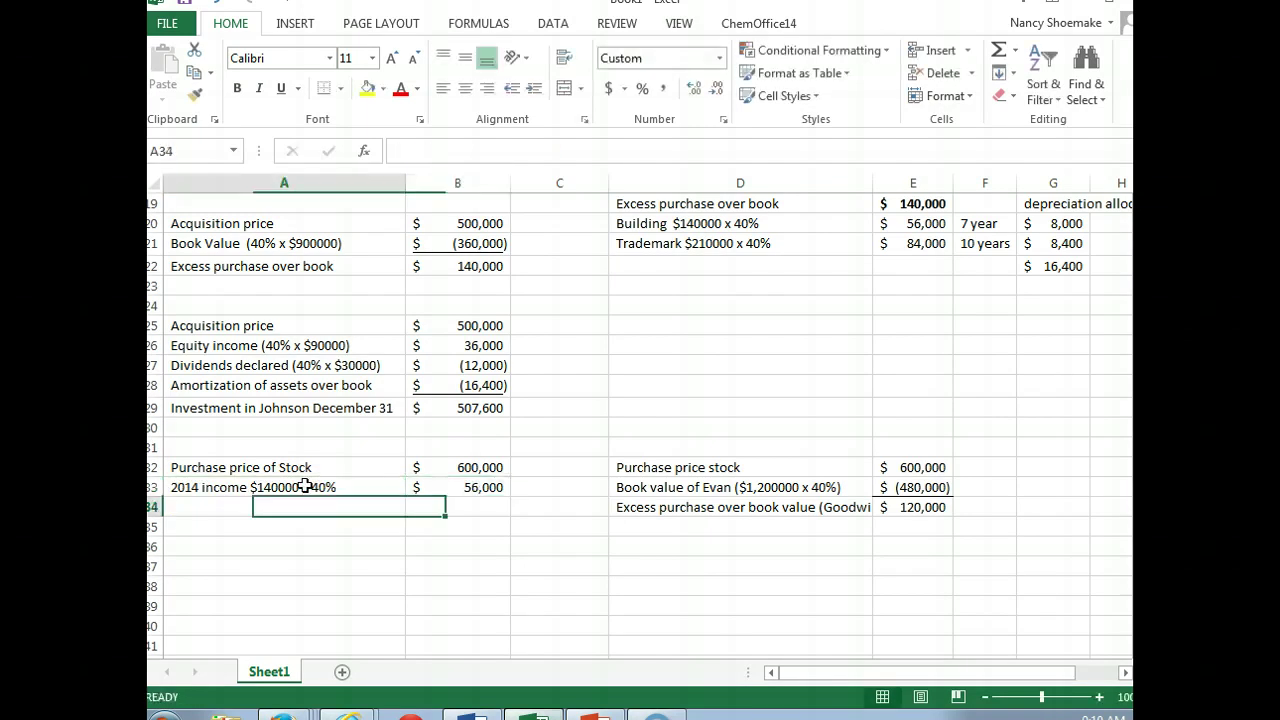
text(2014 di)
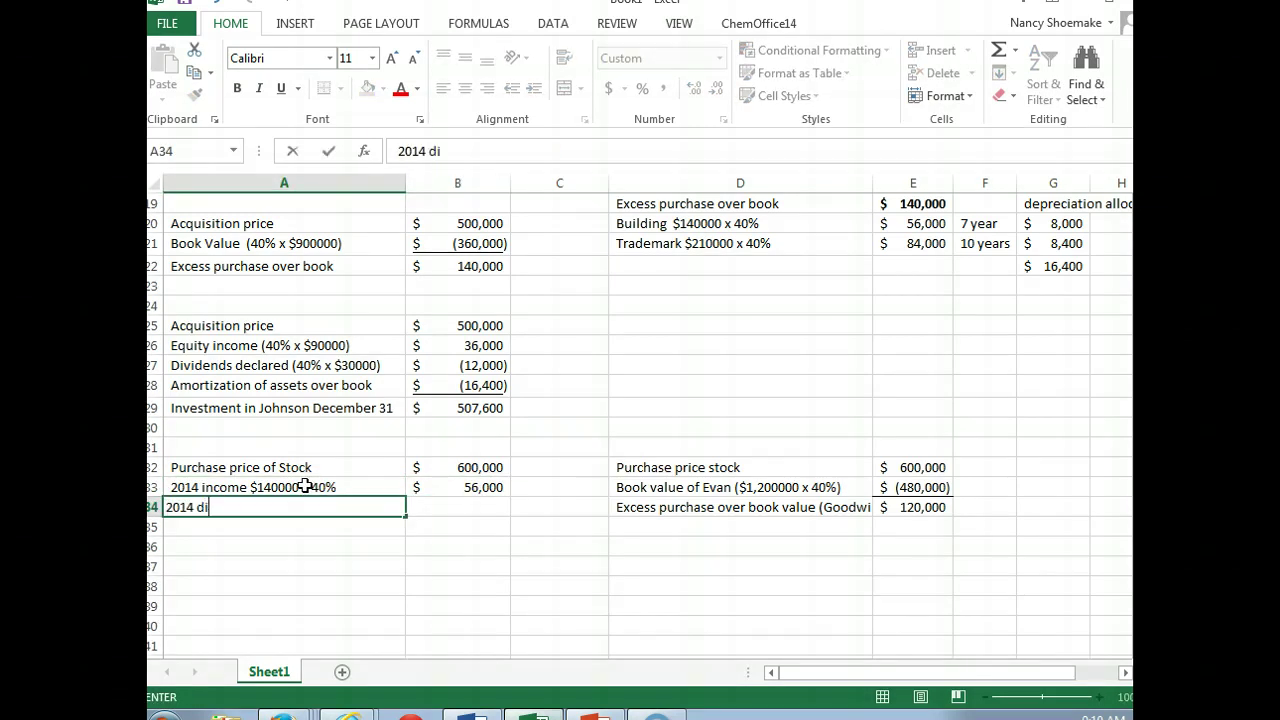
text(vidend $50000)
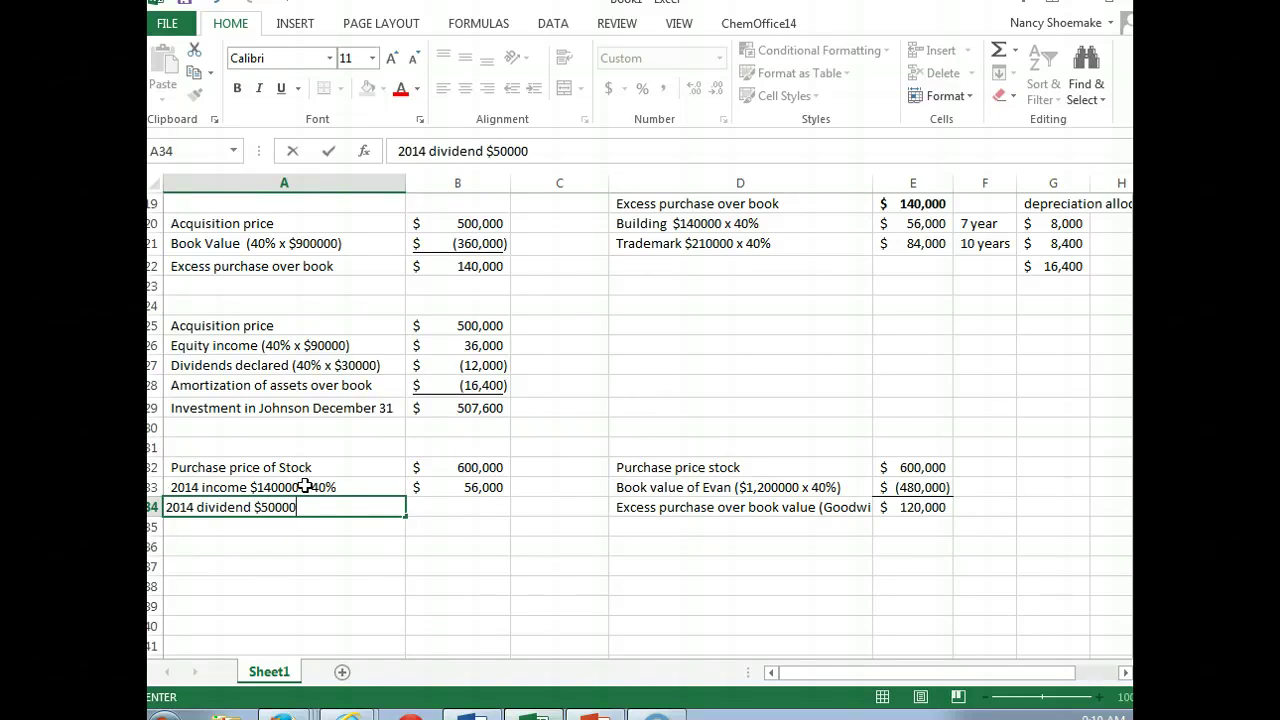
text( x 40%)
key(Tab)
text(-)
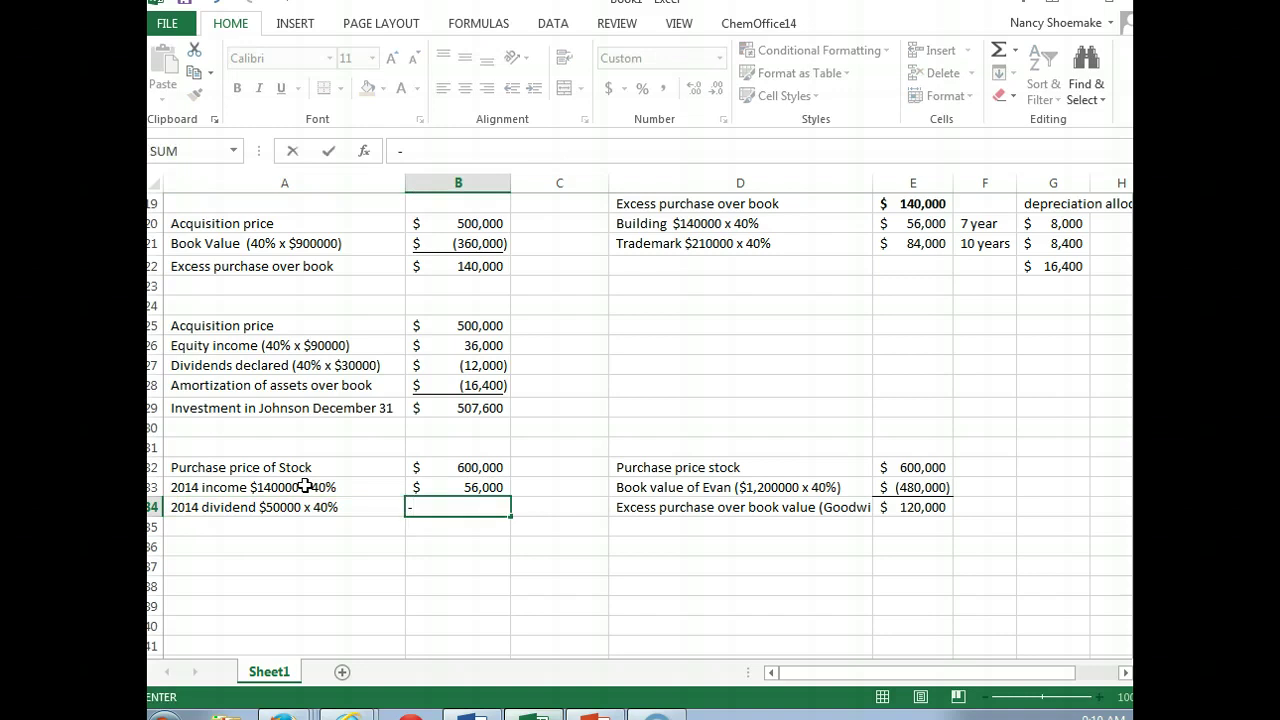
text(20000)
key(Return)
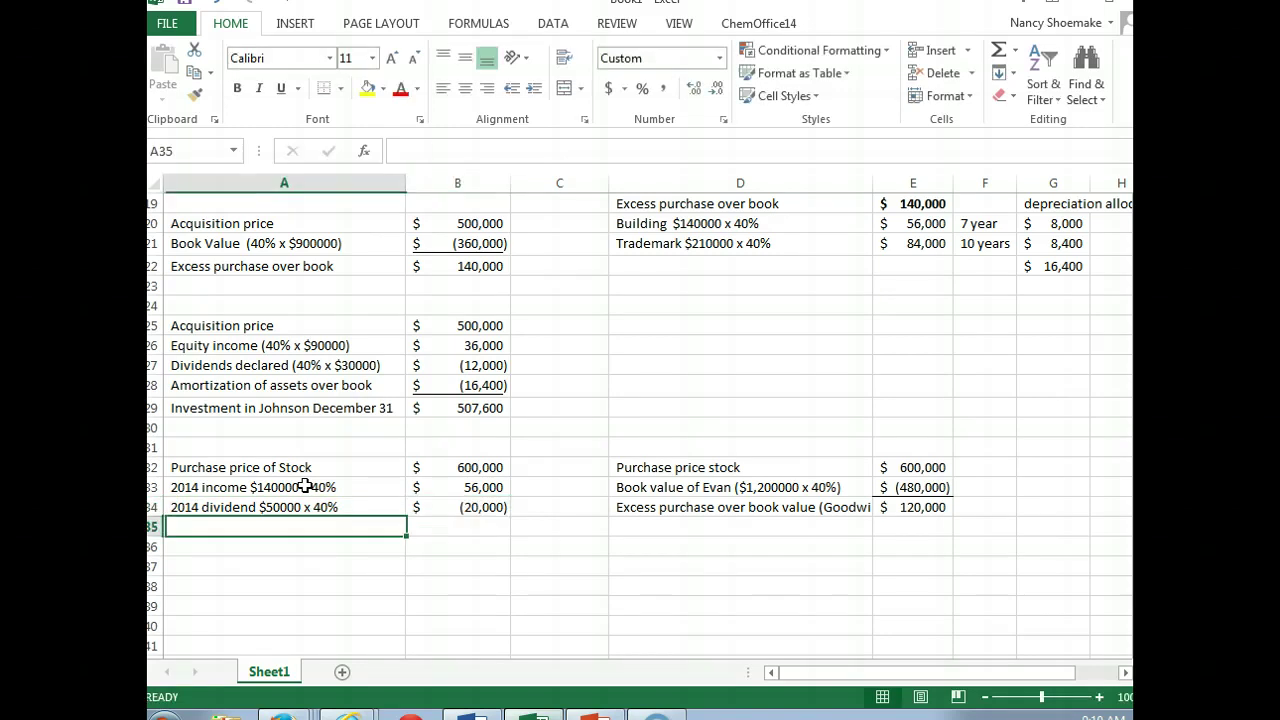
Step: Add '2015 Income $140000 x 40%' at 56,000 and '2015 Dividend $50000 x 40%' at -20,000
text(2015)
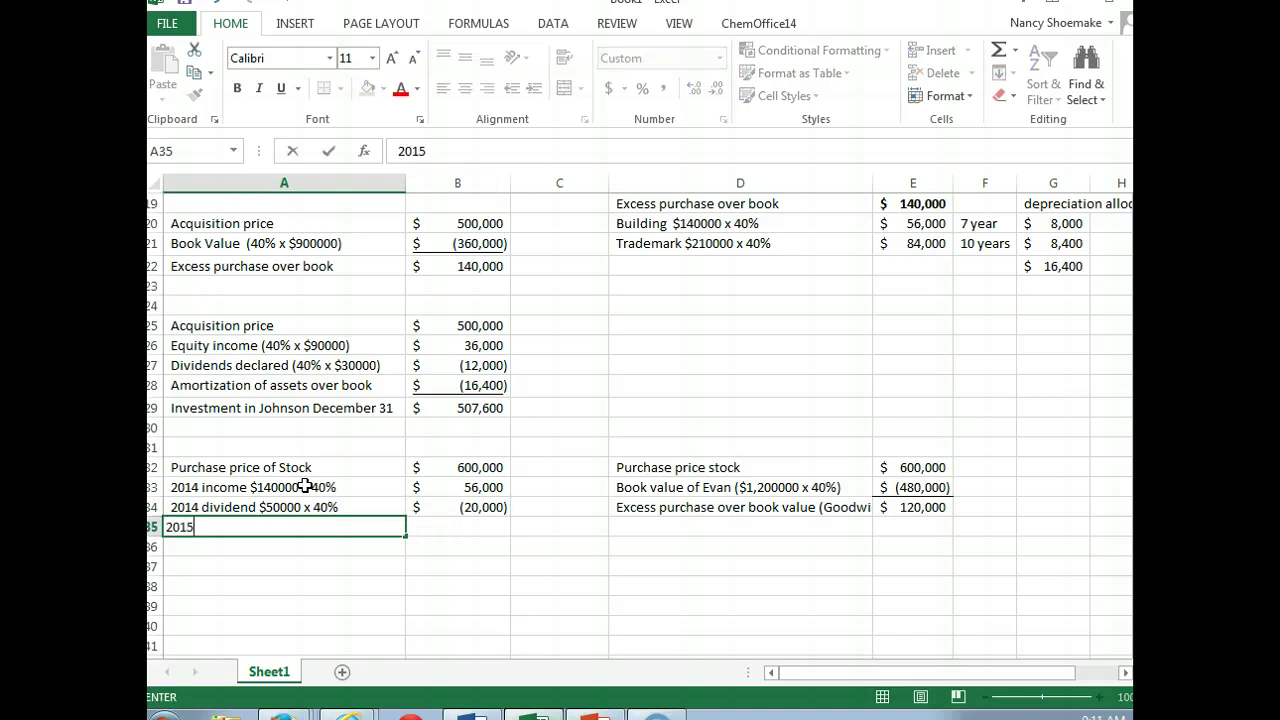
text( Income $14000)
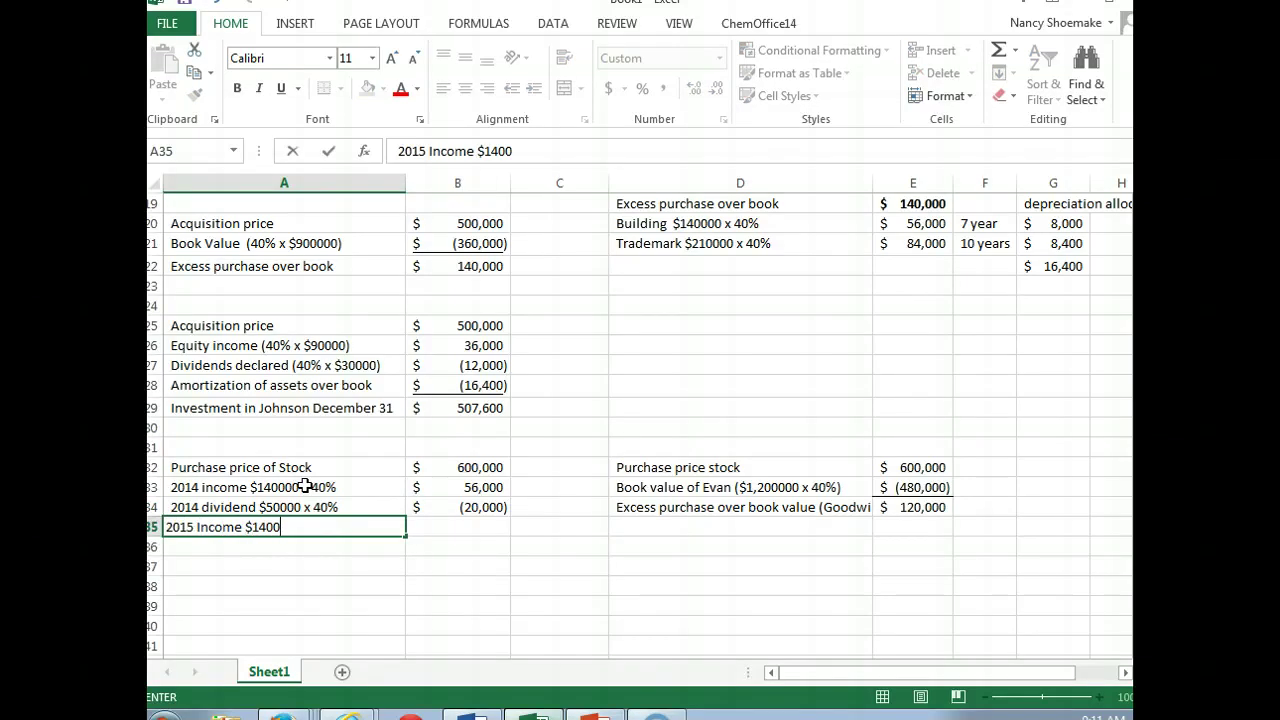
text(0 x 40%)
key(Tab)
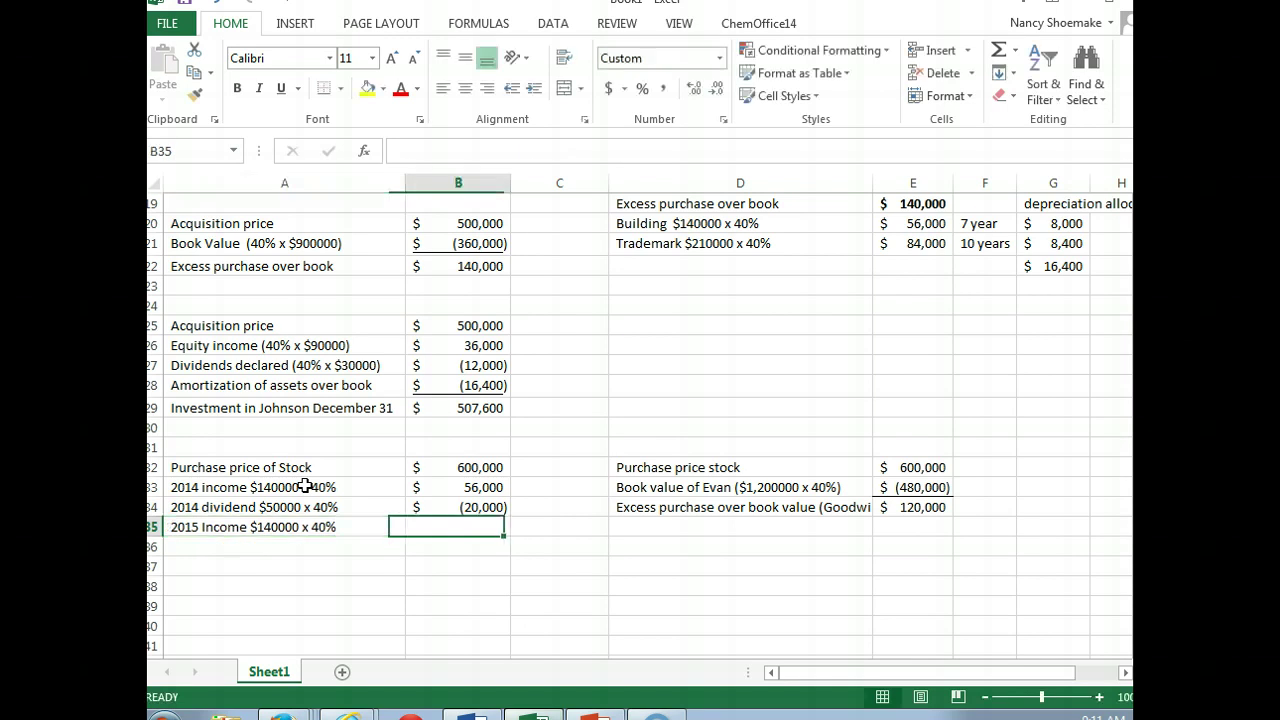
text(56000)
key(Return)
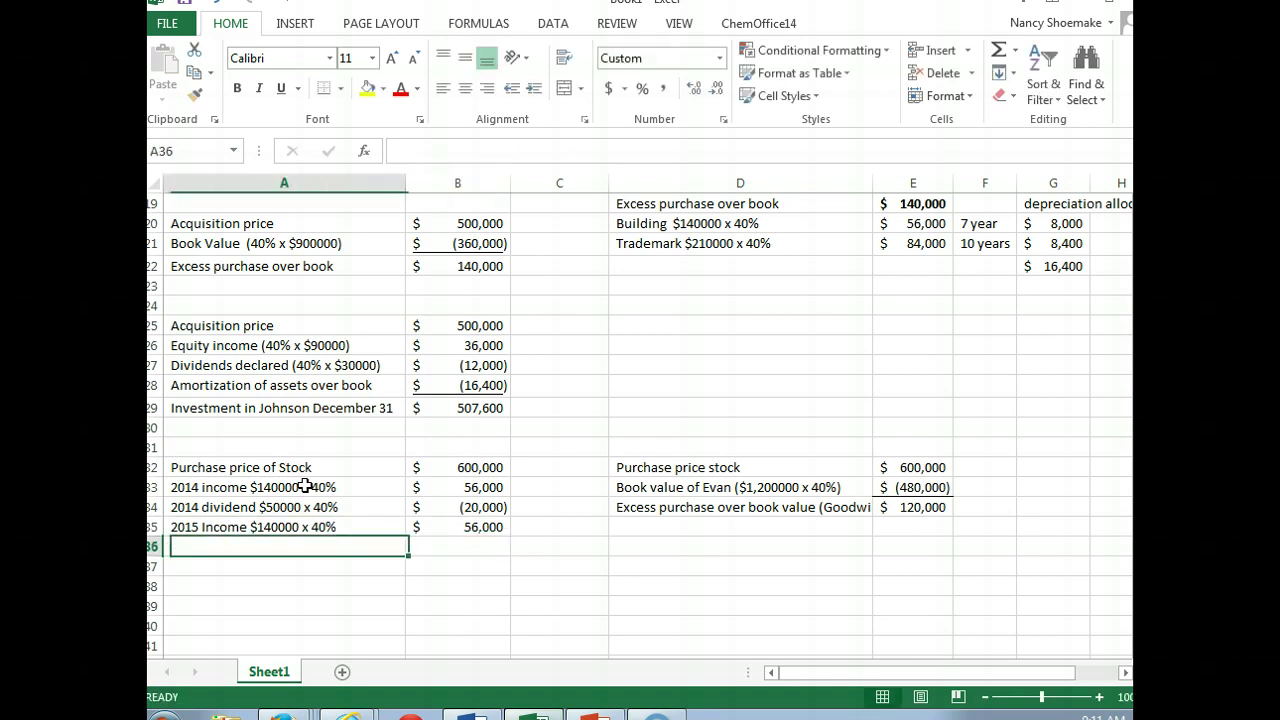
text(2015 )
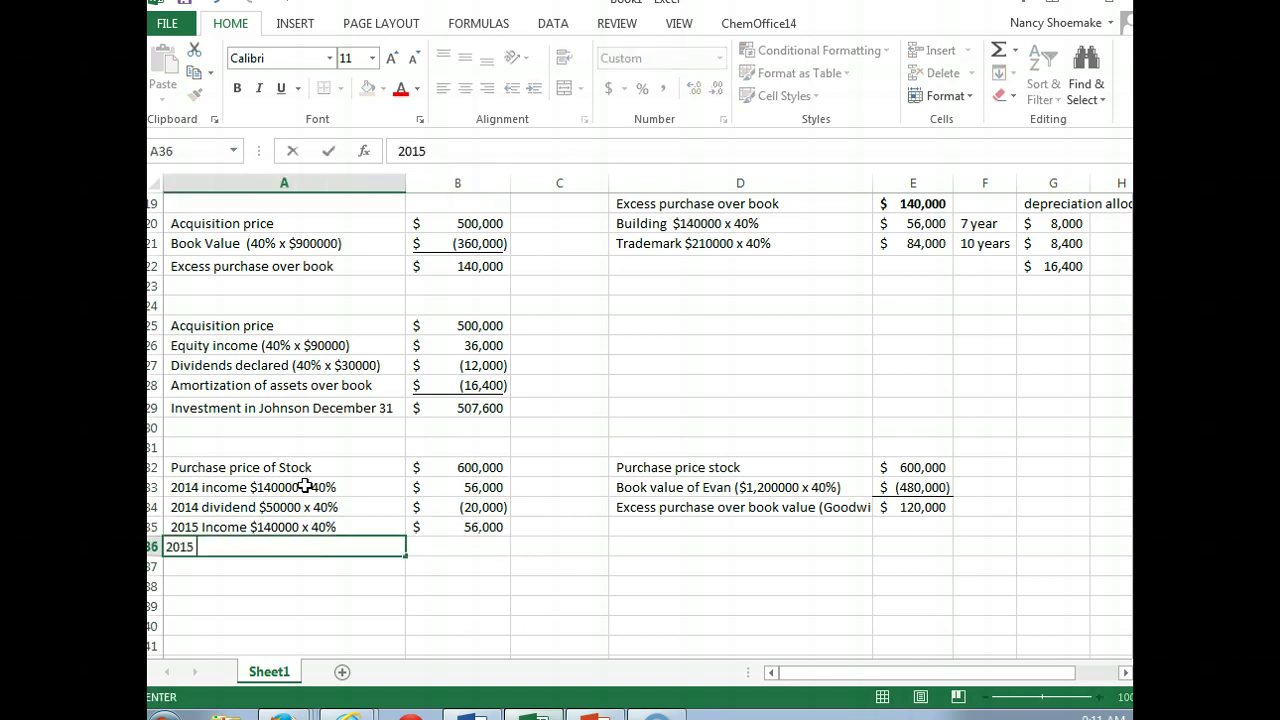
text(Dividend $50)
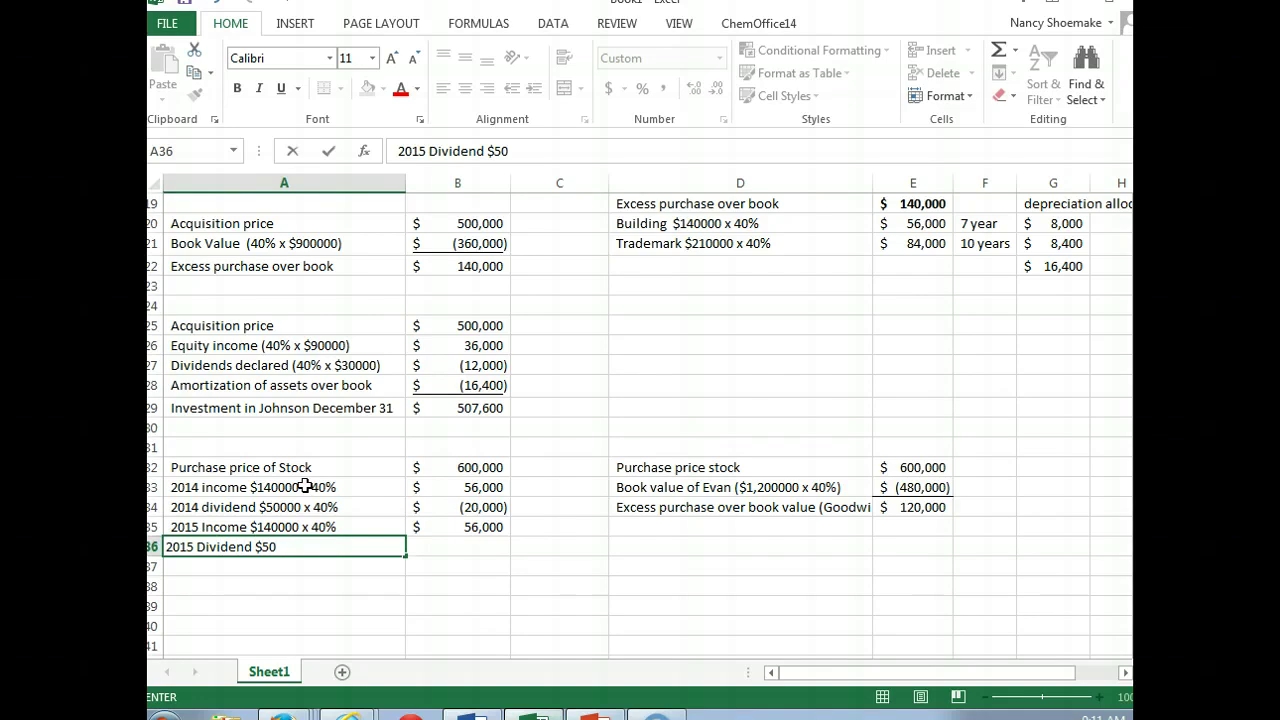
text(000 x 40%)
key(Tab)
text(-20000)
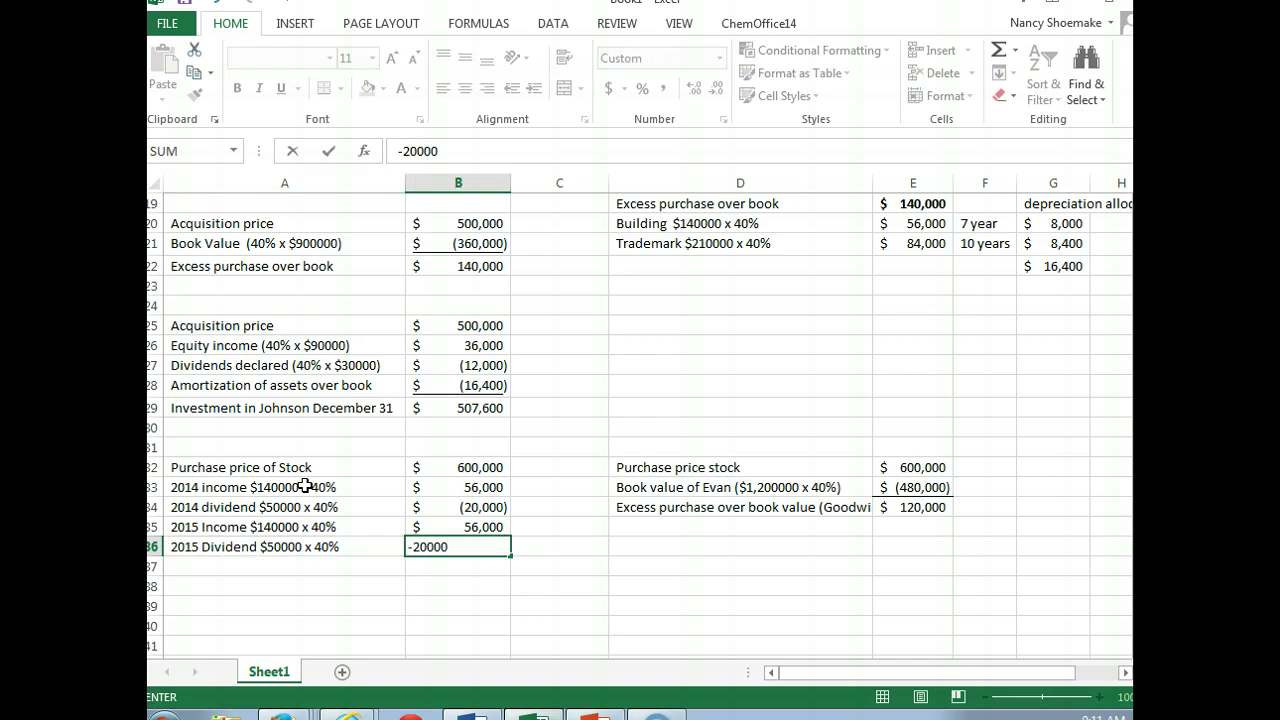
key(Return)
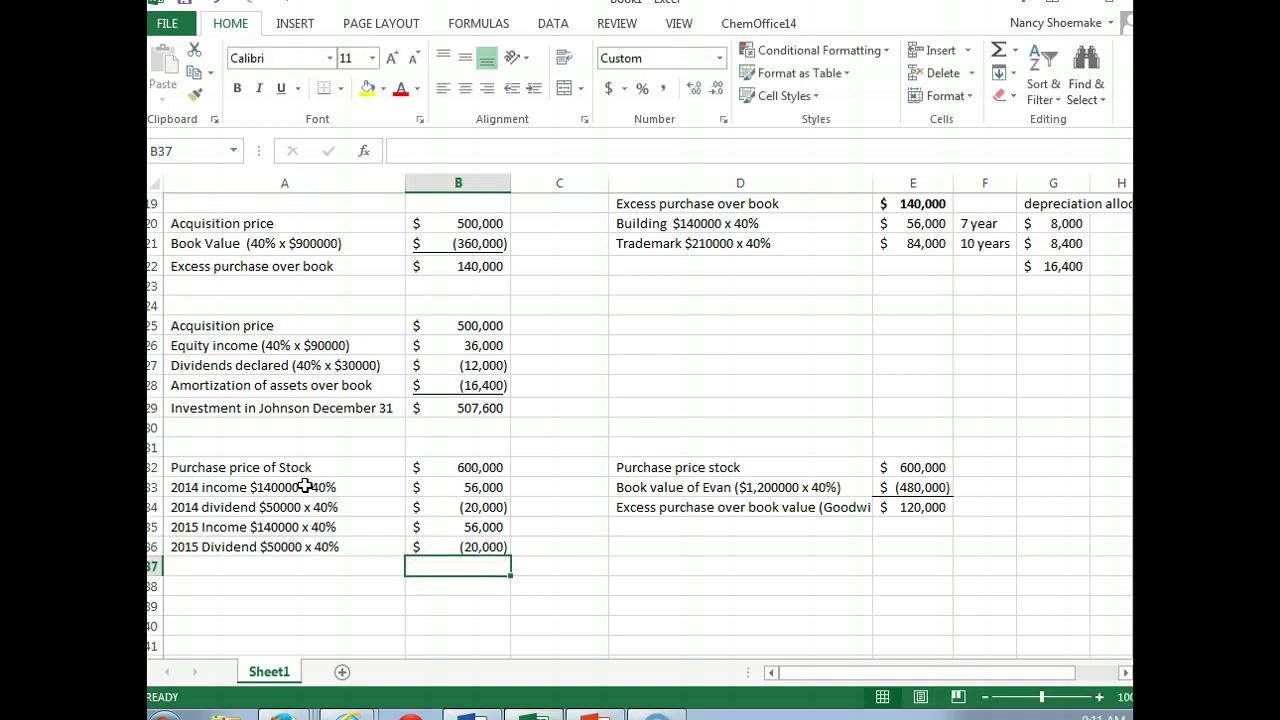
Step: Start a '2016' label in column A, then bring up the textbook browser windows
key(Left)
text(2016)
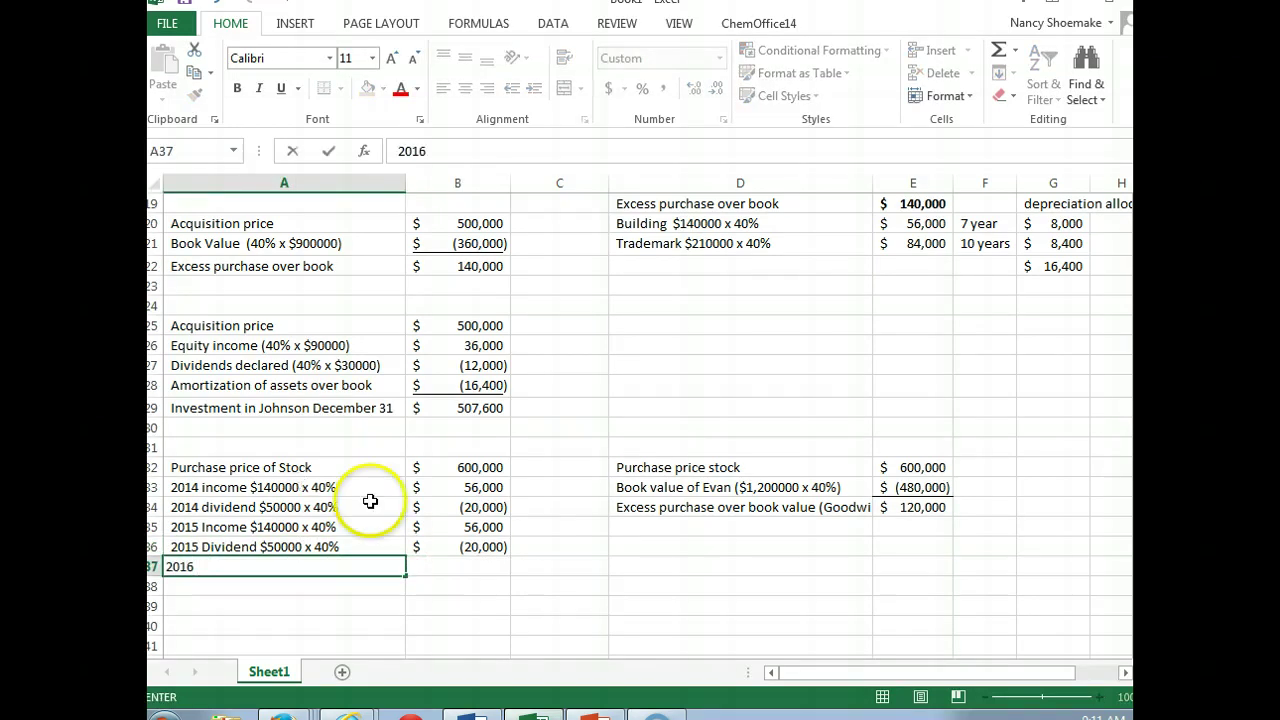
click(349, 712)
Step: Bring up CourseSmart page 29 showing Evan Company problem 9 and its answer choices
click(357, 650)
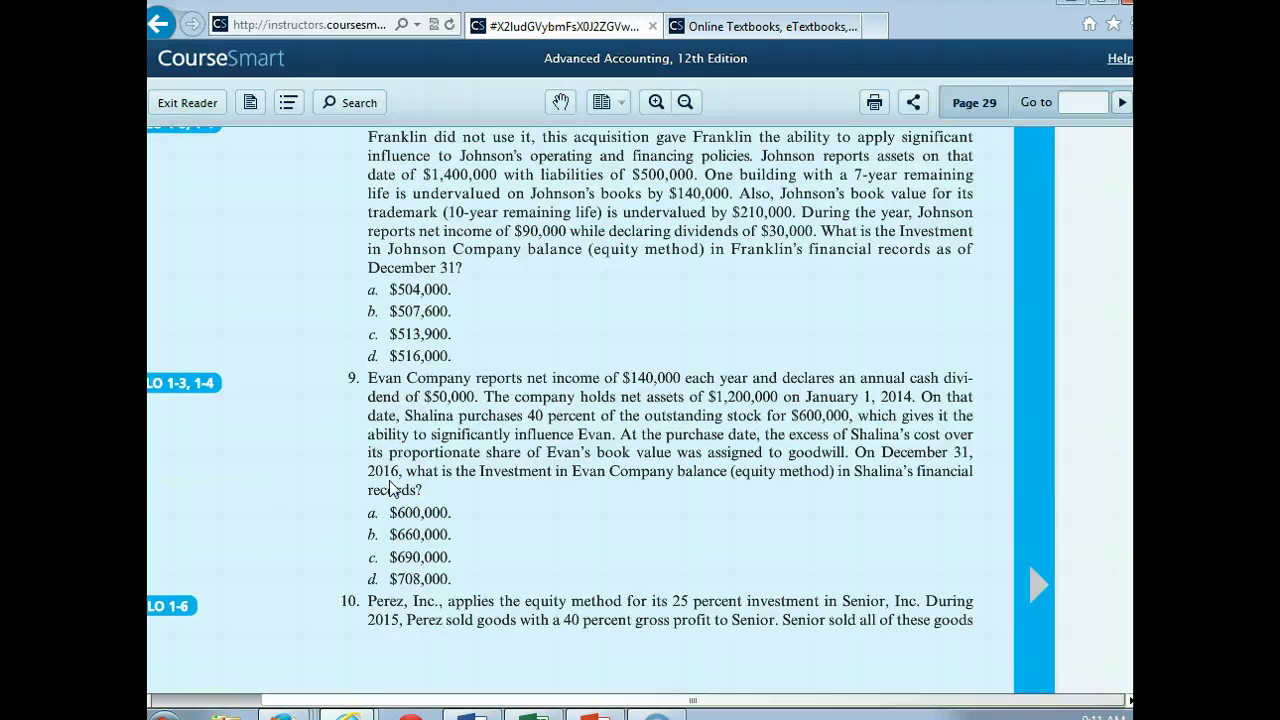
Step: Add 2016 rows for income ($140000 x 40%) of 56,000 and dividends ($50000 x 40%) of -20000
click(533, 716)
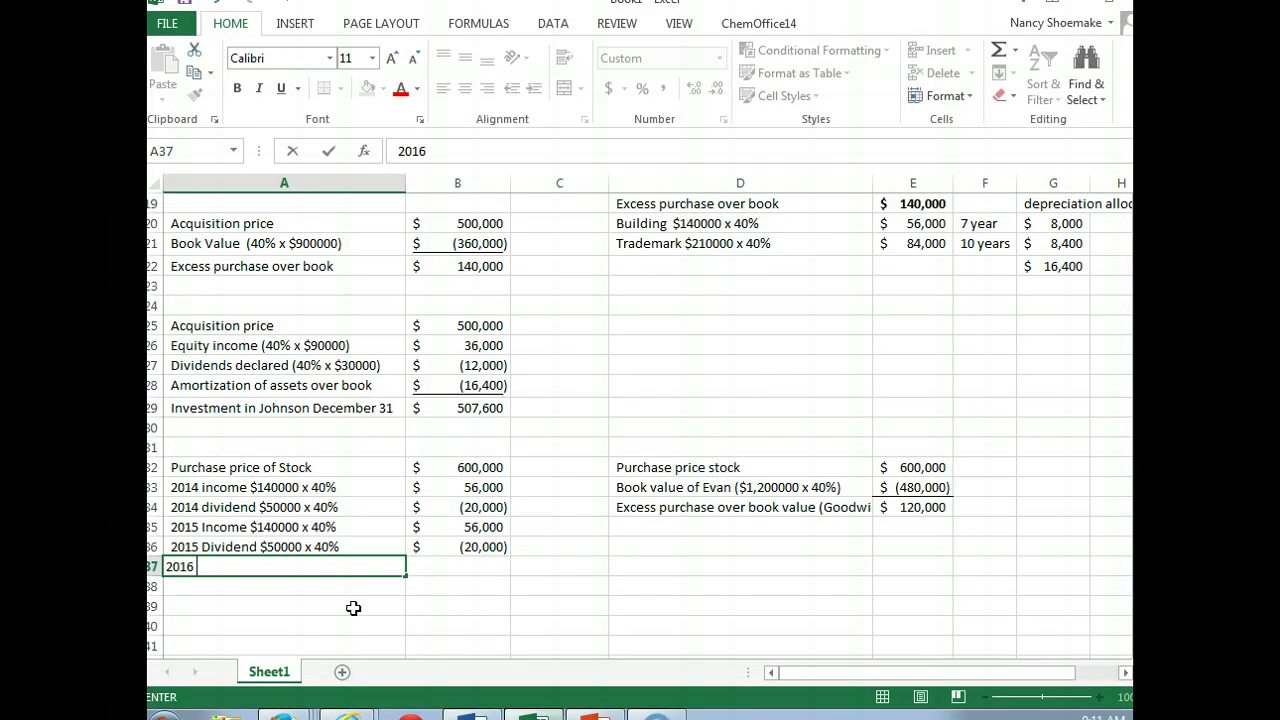
text(Income $1)
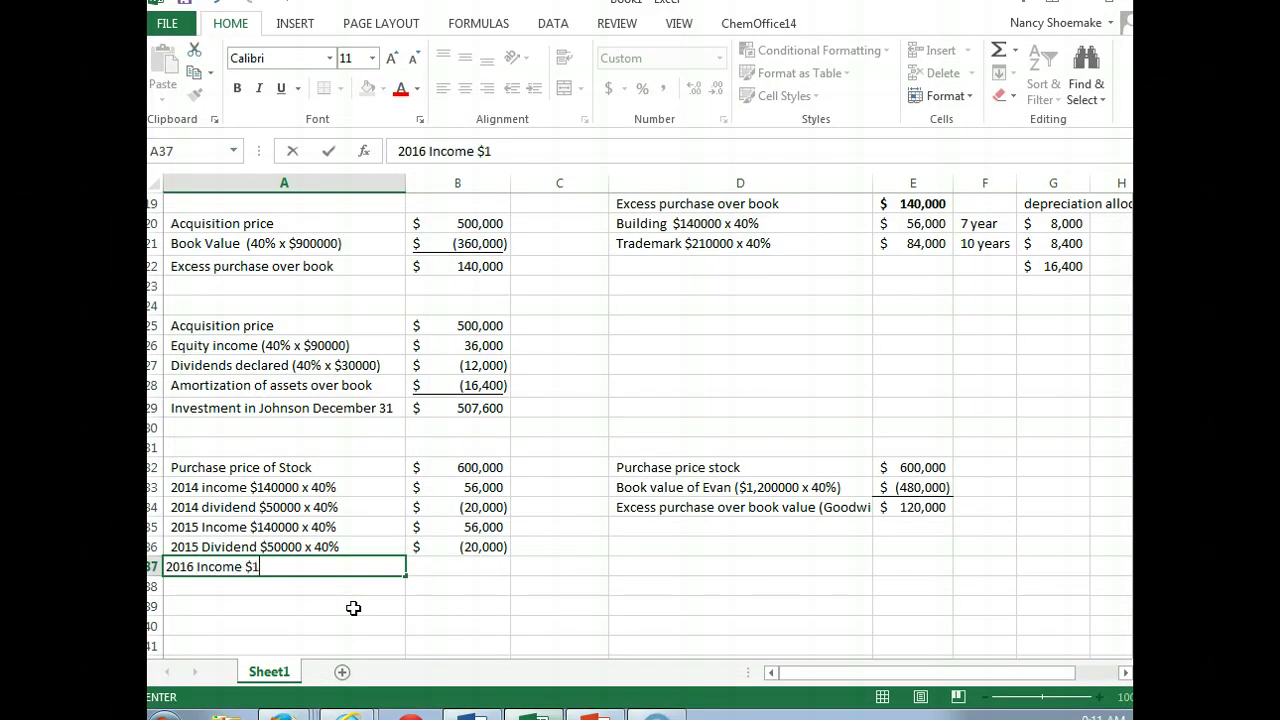
text(40000 x 40%)
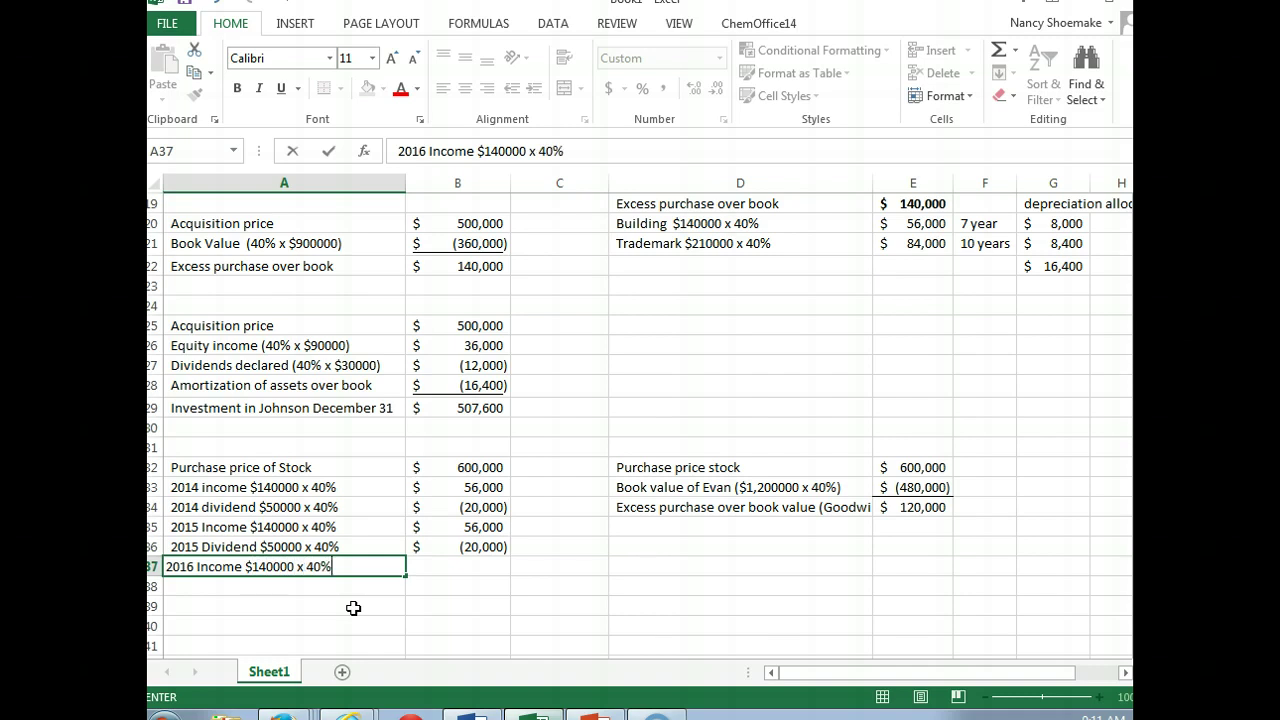
key(Tab)
text(56,000)
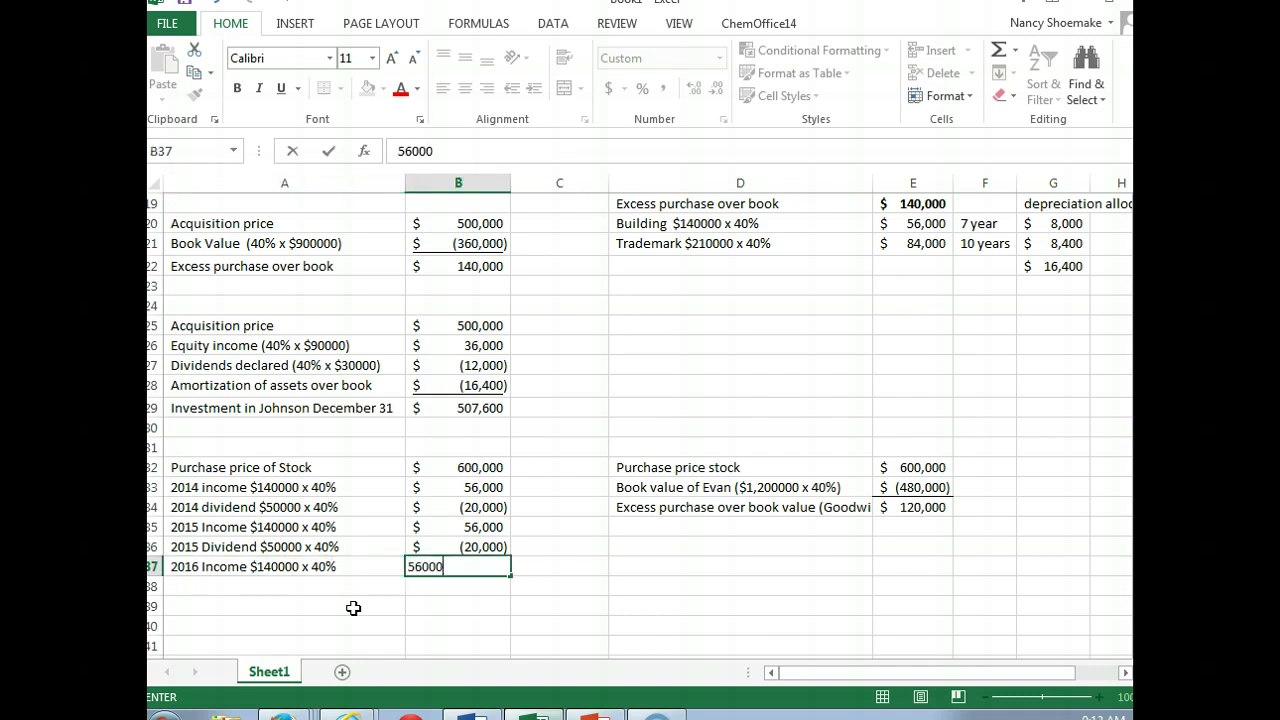
key(Return)
text(20)
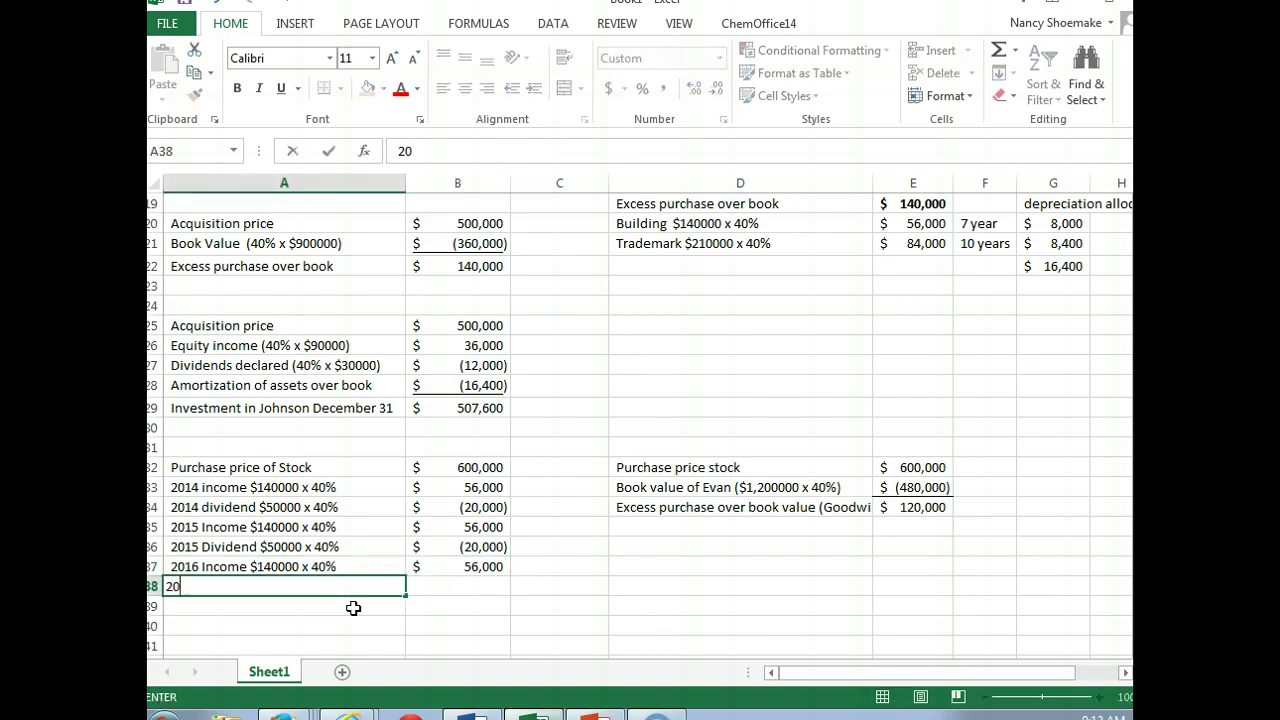
text(16 dividends $)
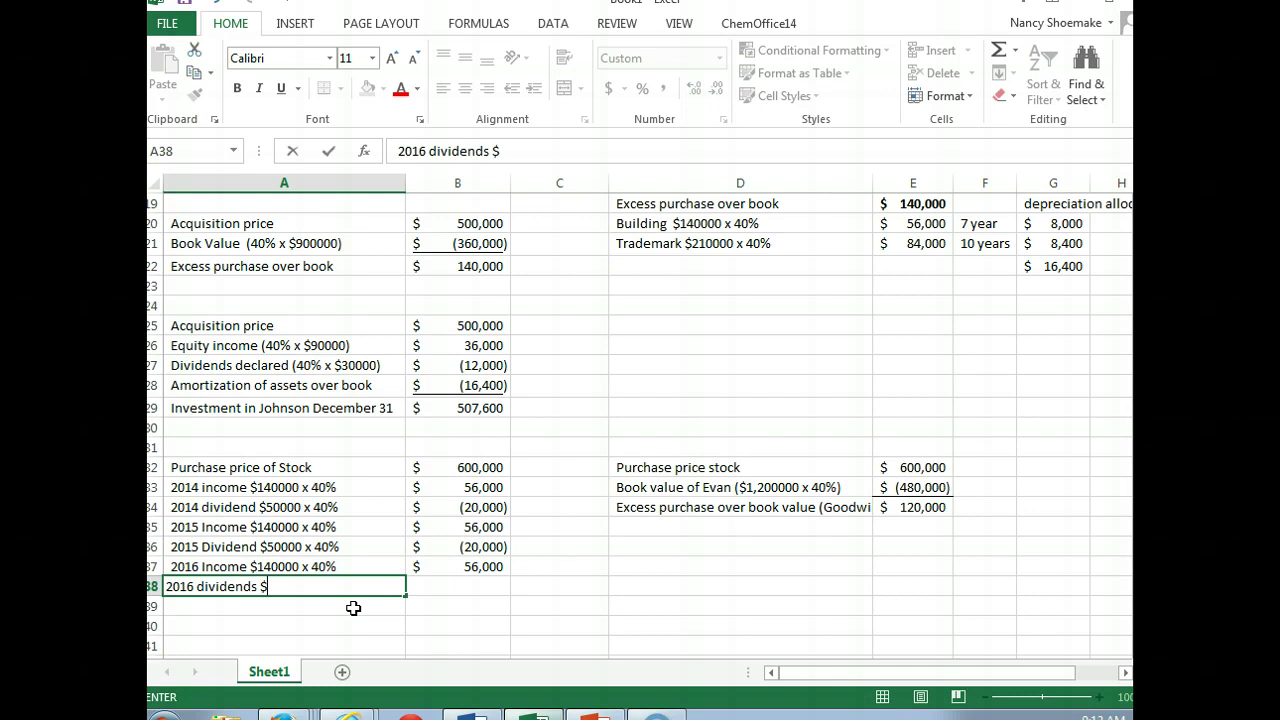
text(50000 x 40%)
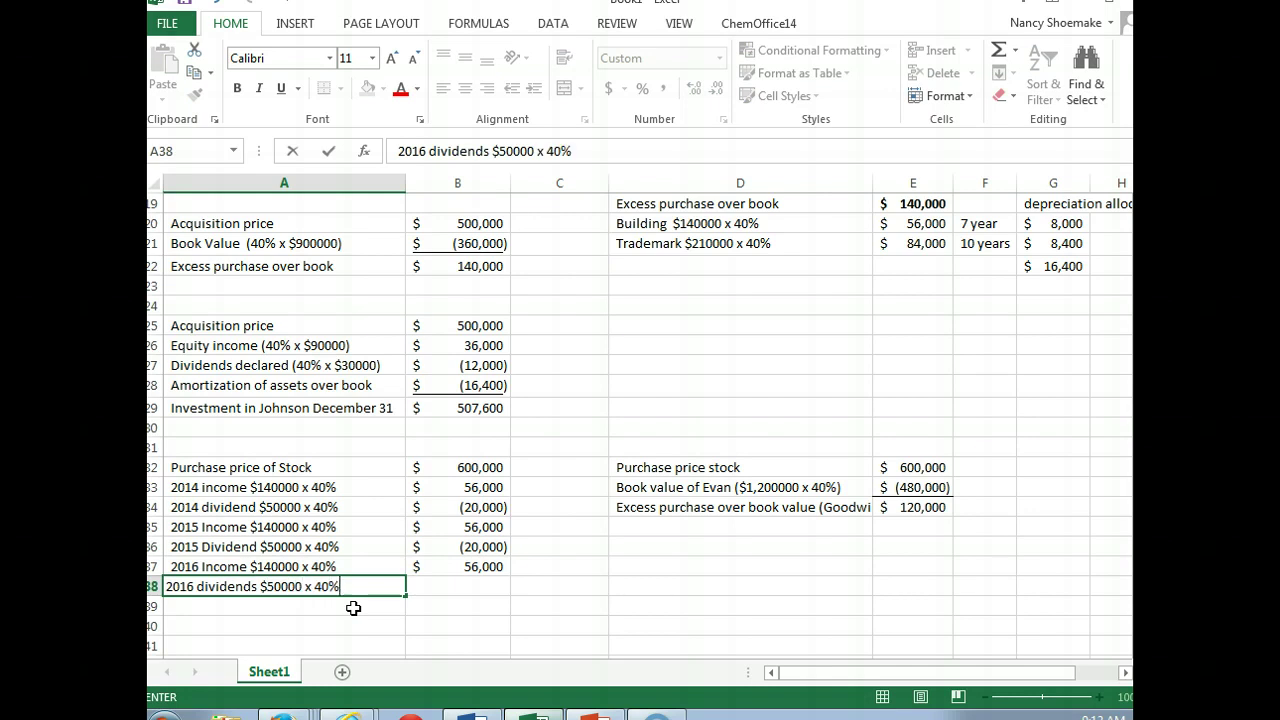
key(Tab)
text(-20000)
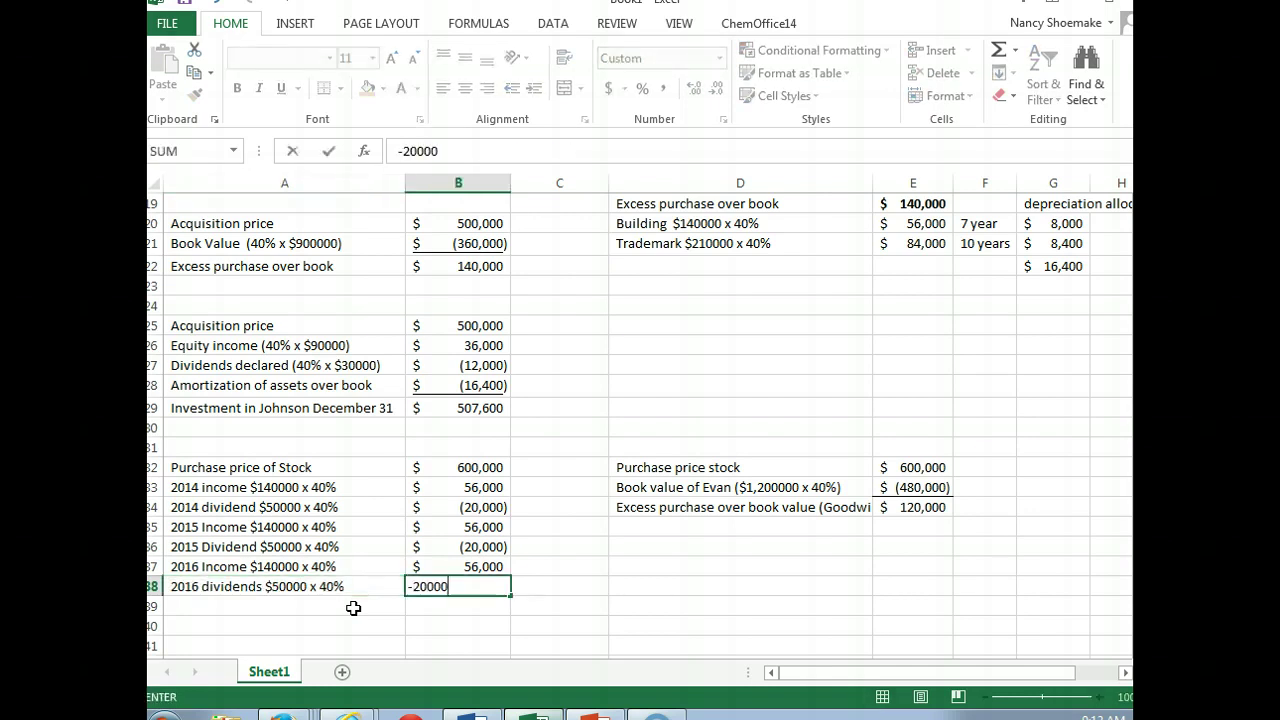
key(Return)
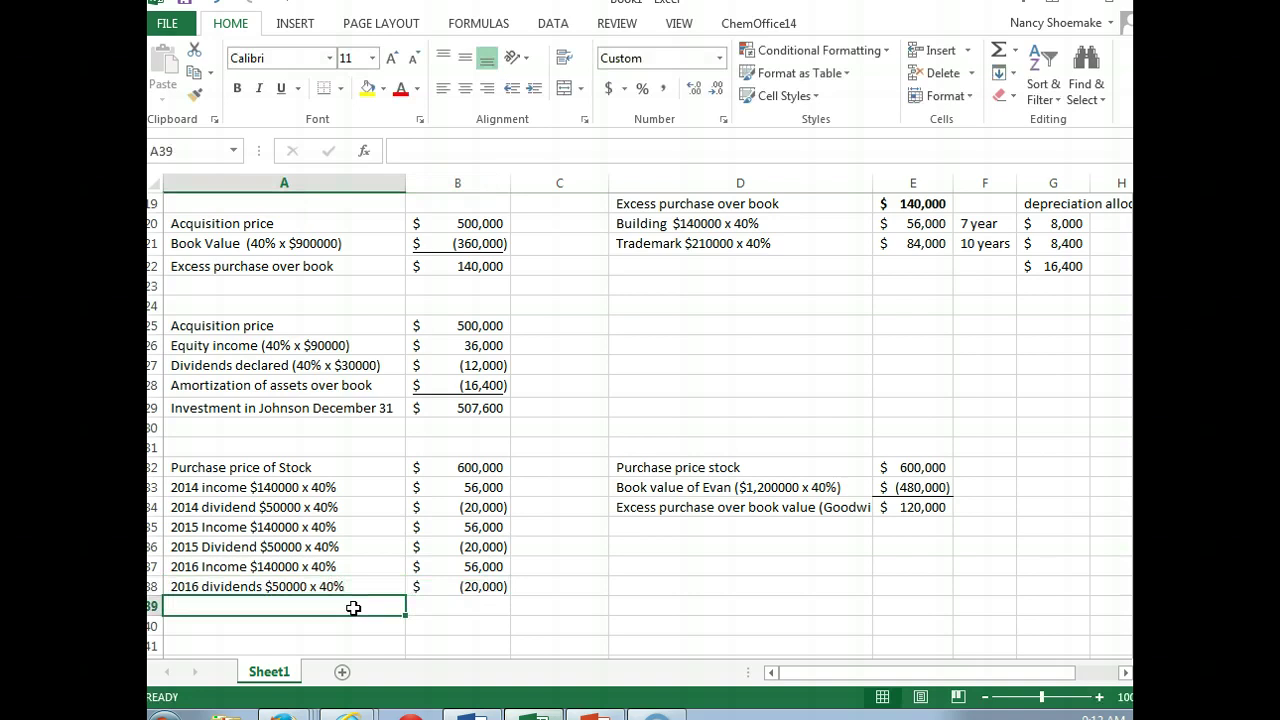
Step: Label 'Investment in Evan, Dec 31, 2016' and AutoSum B32:B38 for a 708,000 total
text(Investment in E)
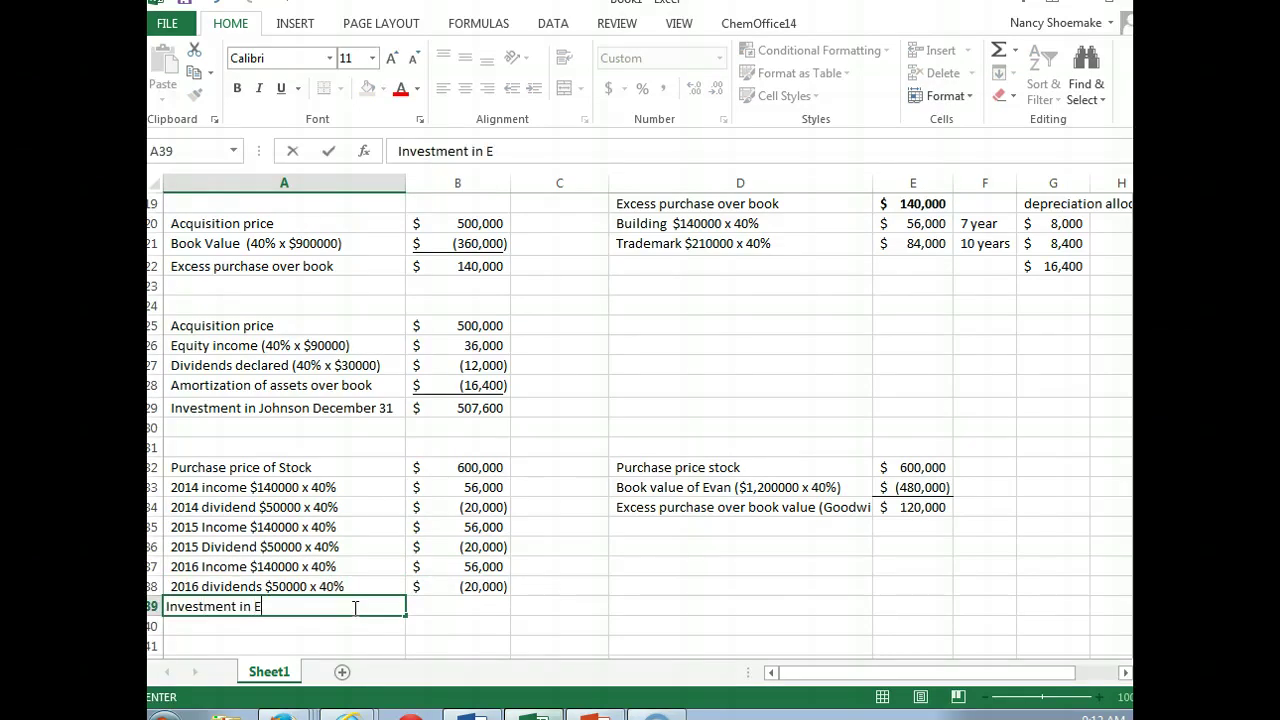
text(van, Dec 31, 2016)
key(Tab)
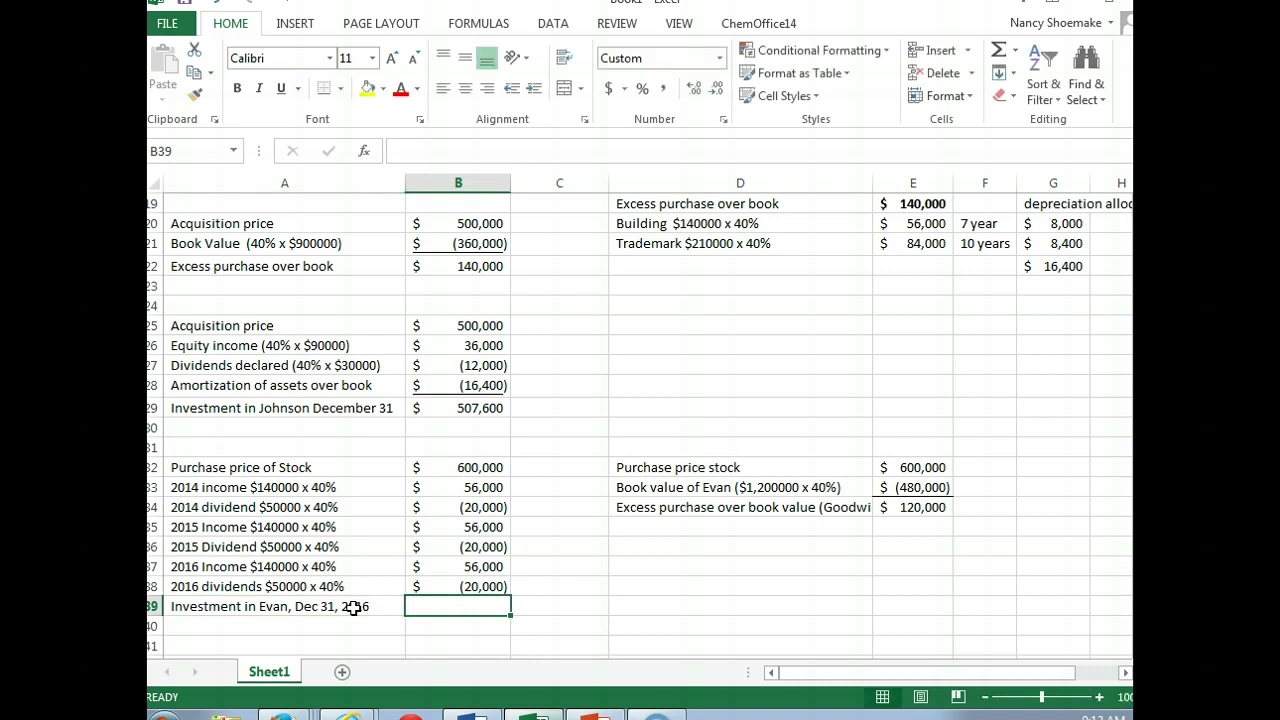
click(999, 52)
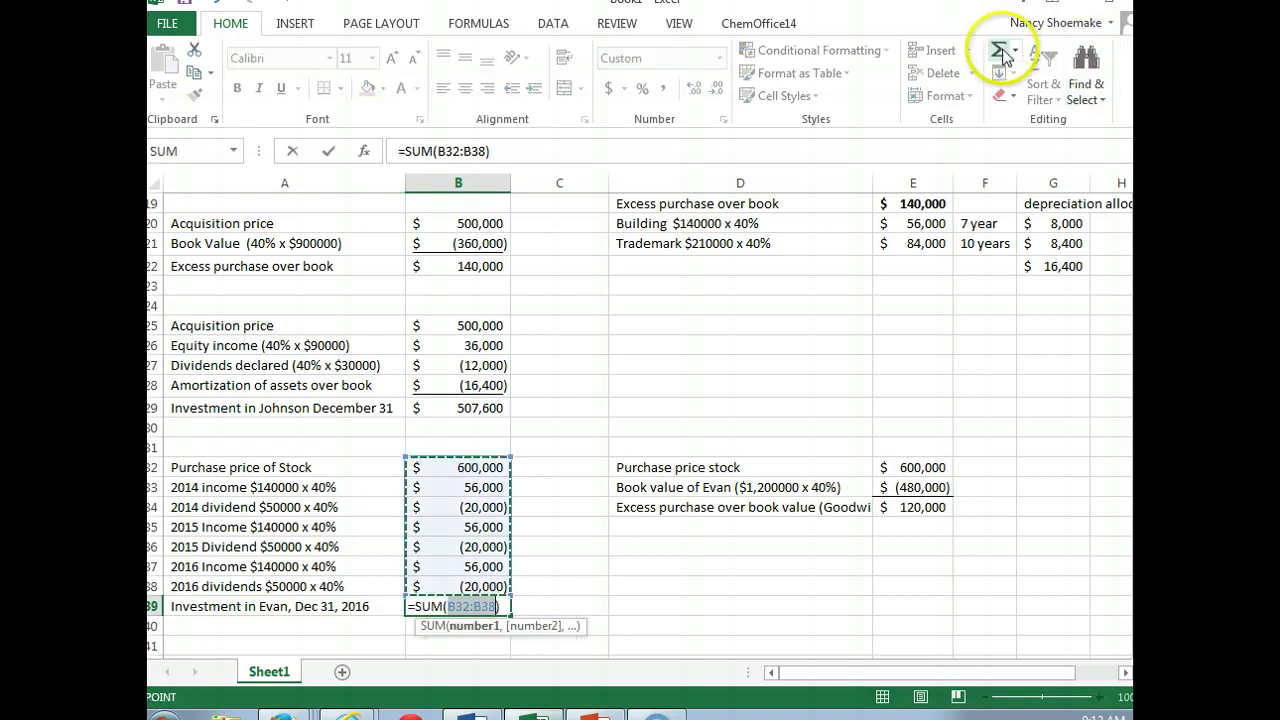
key(Return)
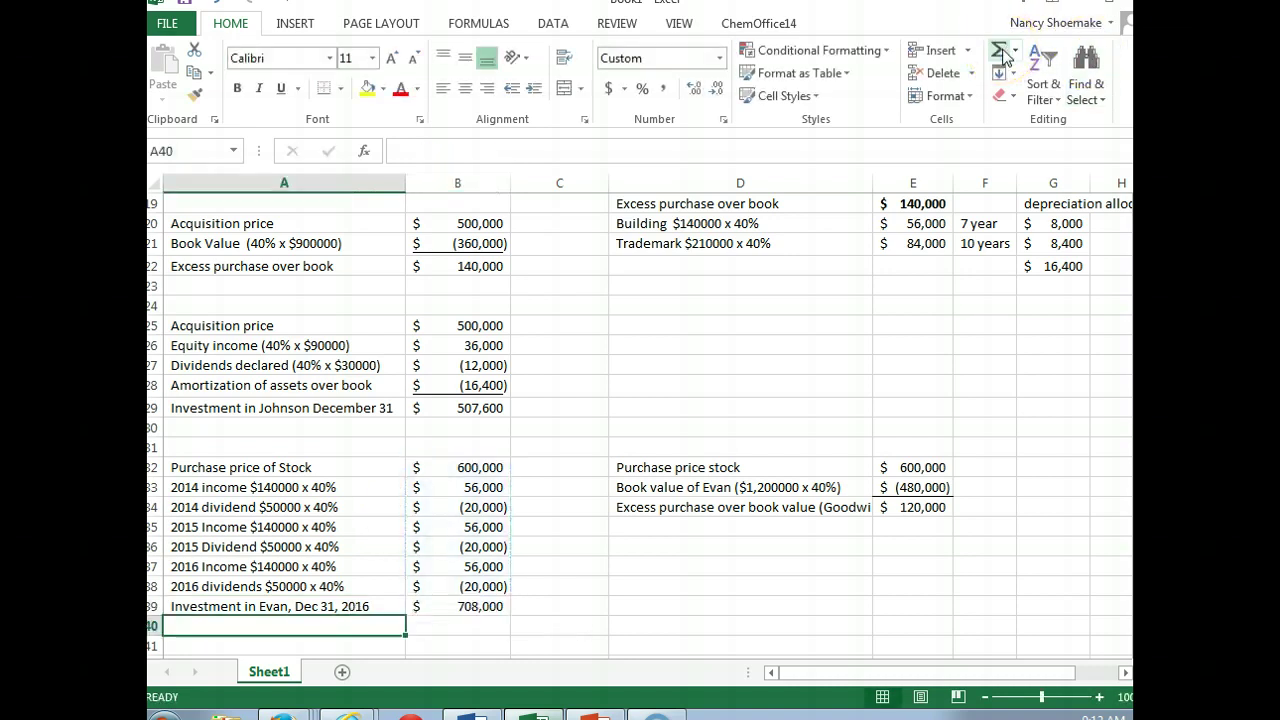